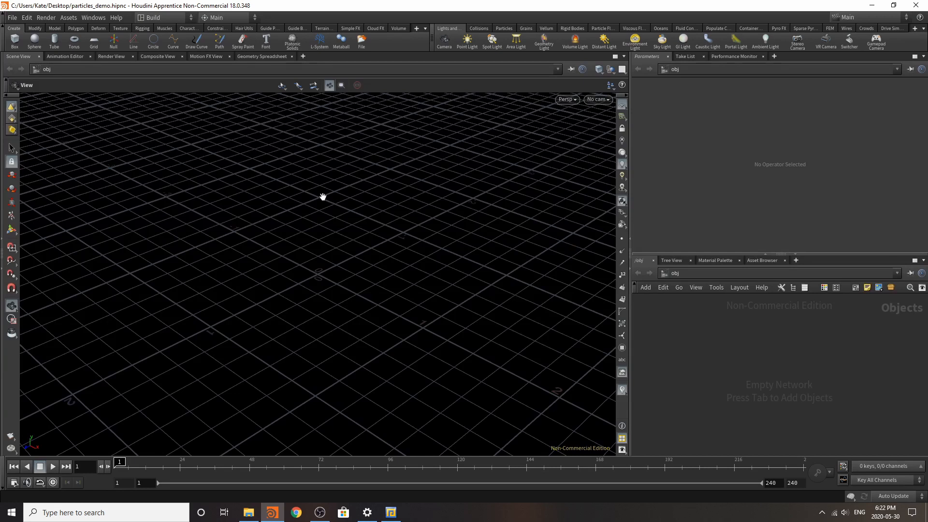
Step: Add a distant light to the scene and rotate it so that it points straight down
left_click(604, 41)
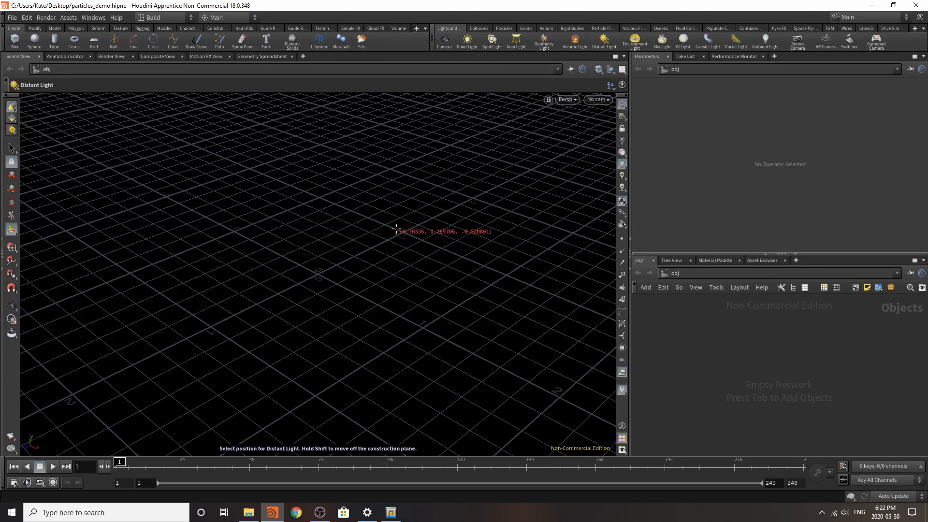
left_click(477, 288)
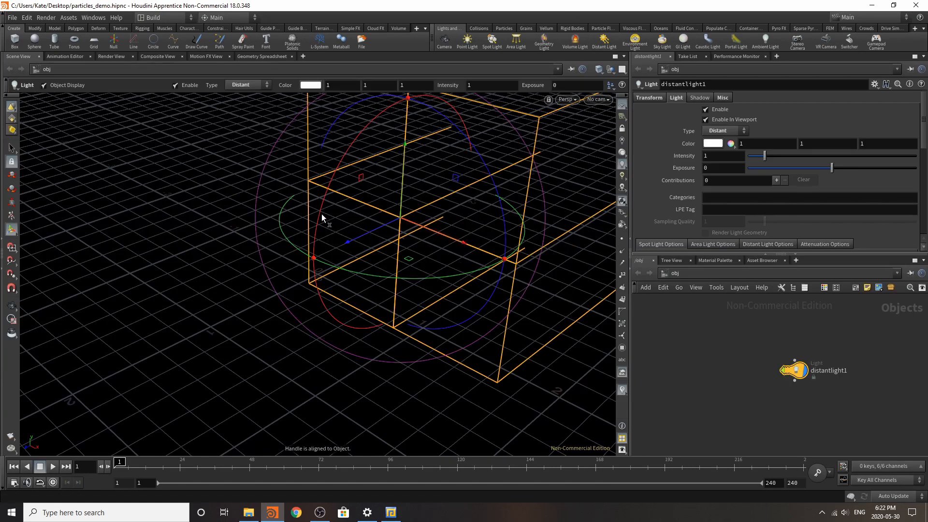
left_click_drag(320, 213, 428, 118)
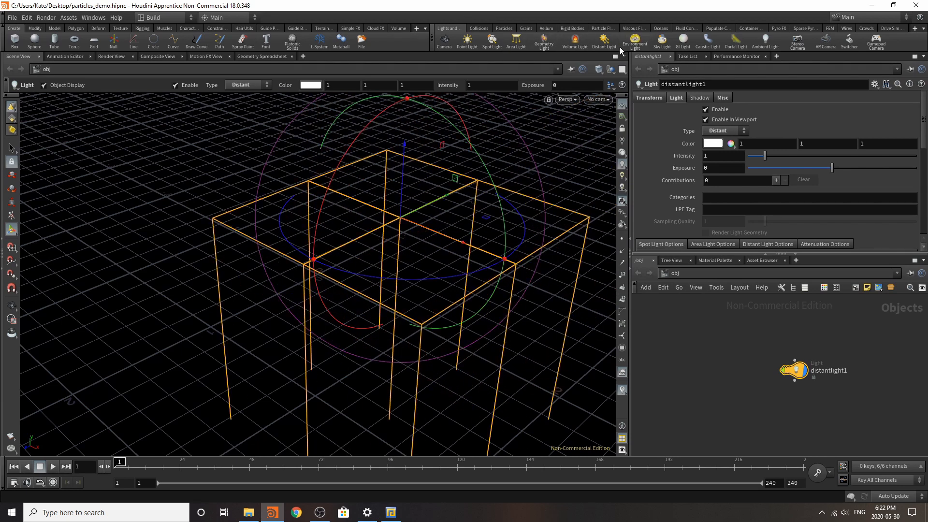
Step: Add an environment light and set its environment map to HDRIHaven_kiara_5_noon_2k.rat
left_click(636, 43)
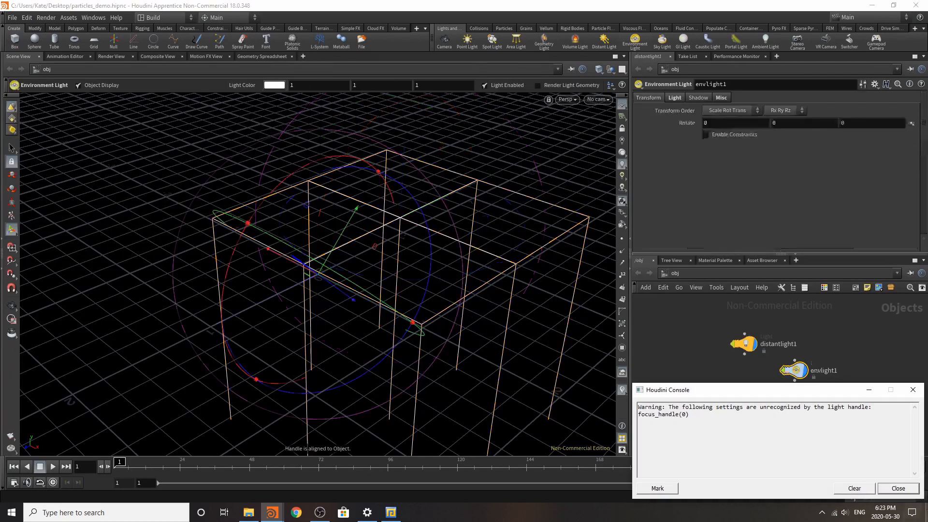
left_click(901, 485)
left_click(841, 348)
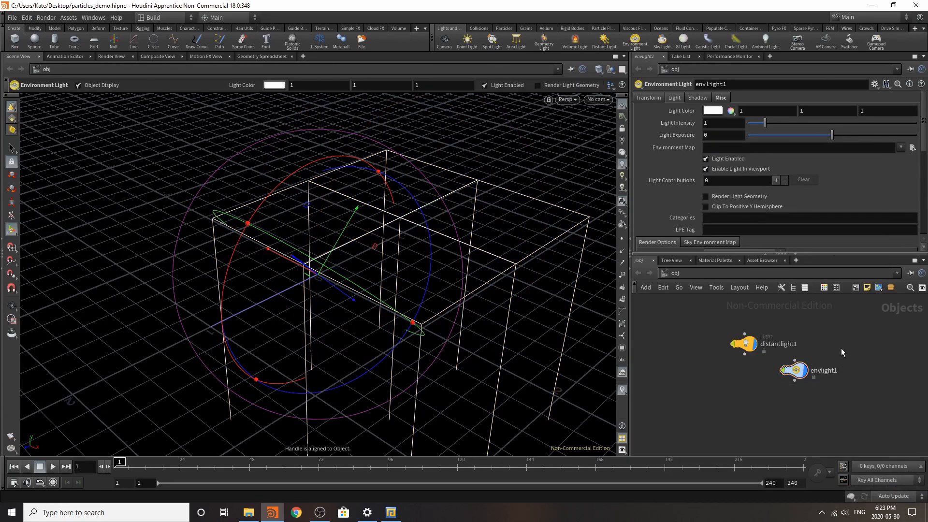
left_click(901, 147)
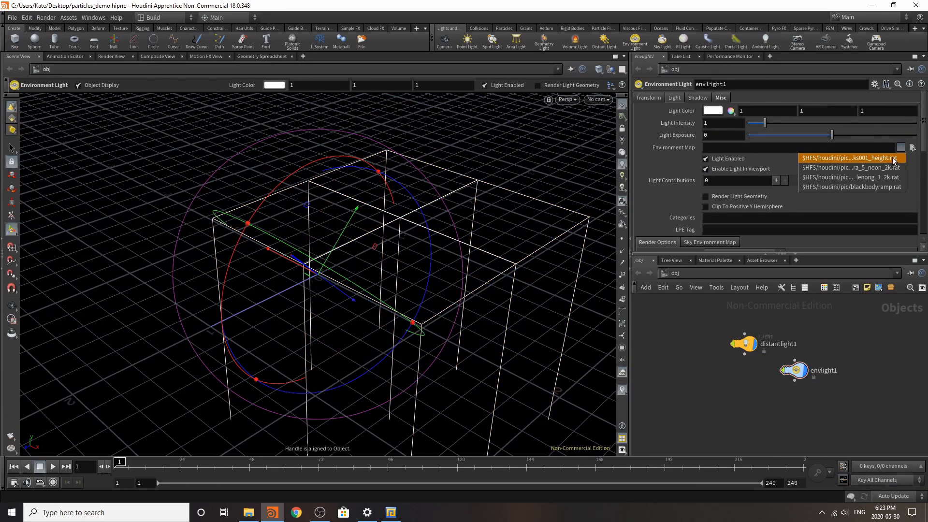
left_click(896, 155)
Step: Add a Geometry object beside the lights and switch the viewport to headlight-only lighting
key("Tab")
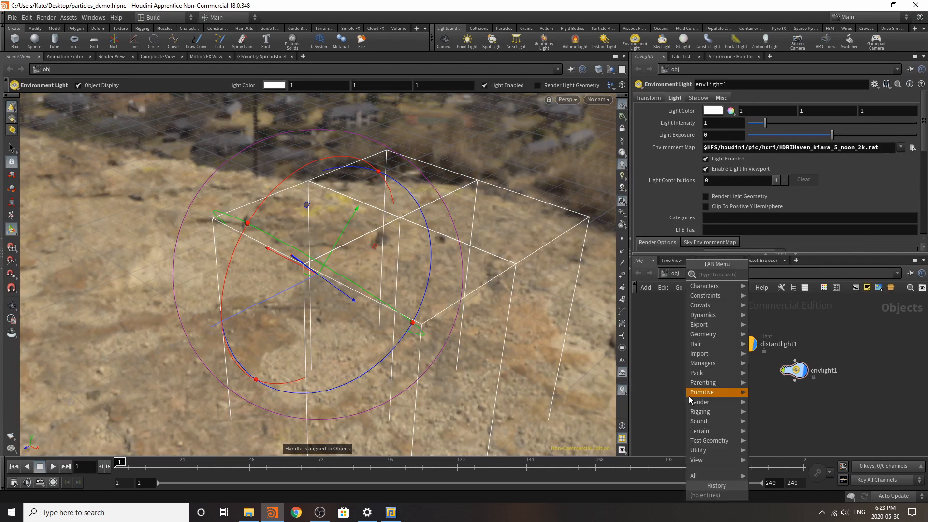
mouse_move(690, 397)
type("geo")
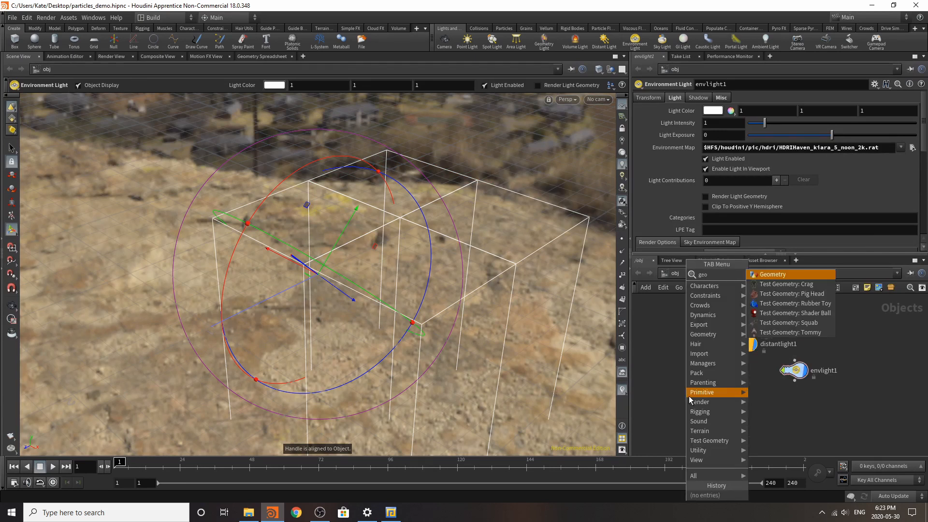
left_click(774, 274)
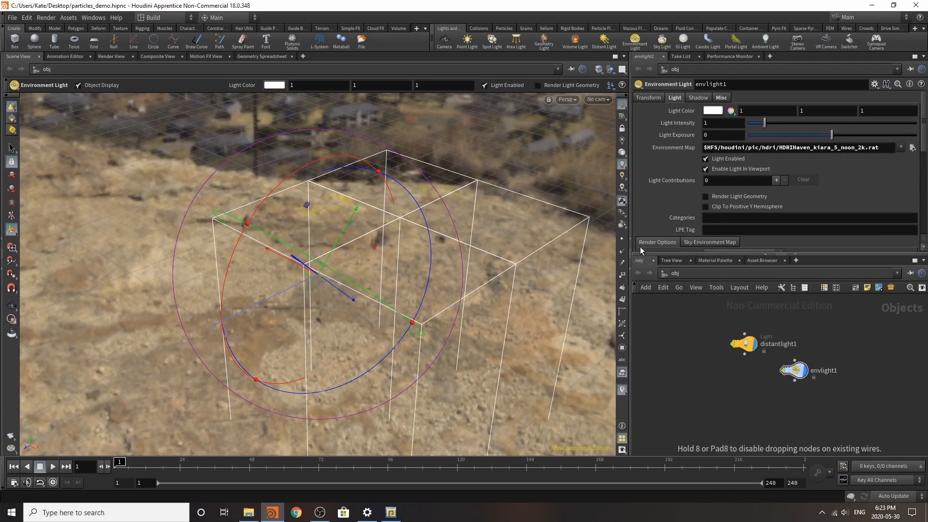
left_click(714, 380)
left_click(622, 153)
Step: Rename the new geometry object as Particles
left_click(739, 380)
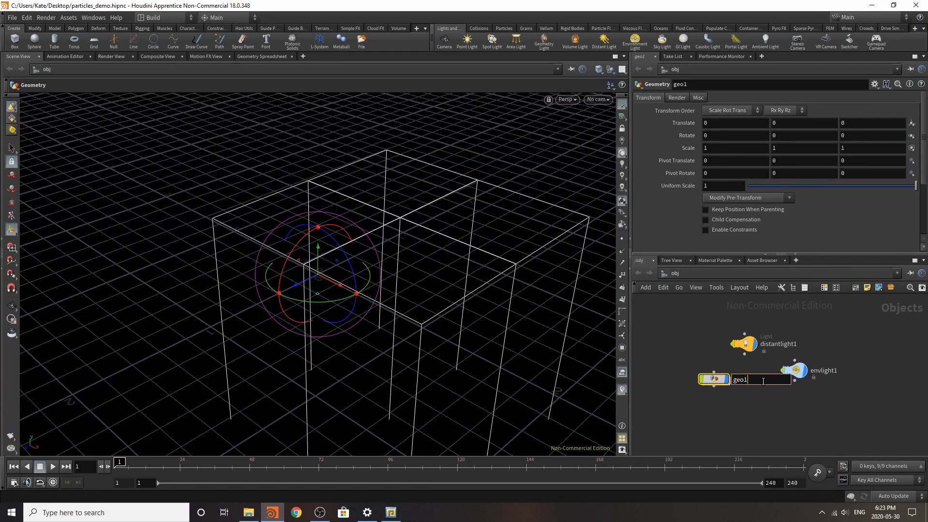
double_click(763, 381)
type("Particles")
key("Return")
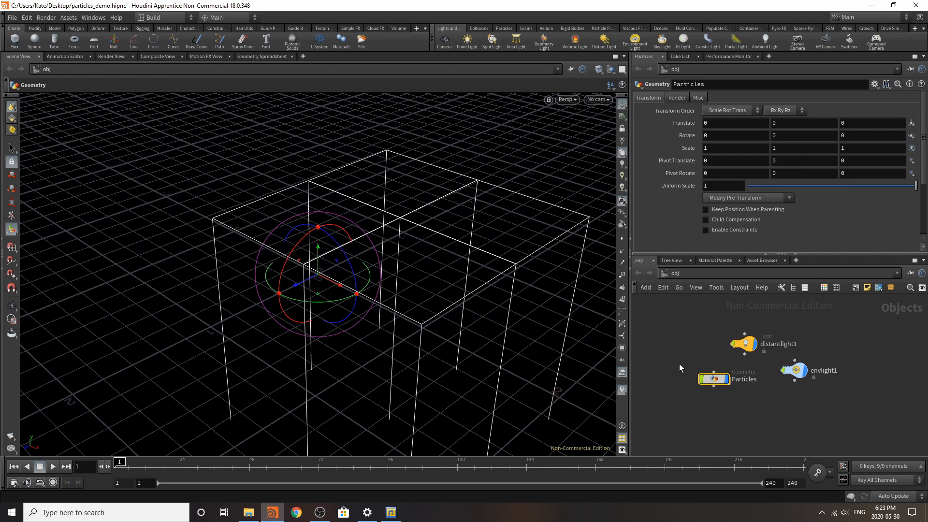
Step: Go inside the Particles object and add a Grid node, framing the whole grid
double_click(717, 375)
key("Tab")
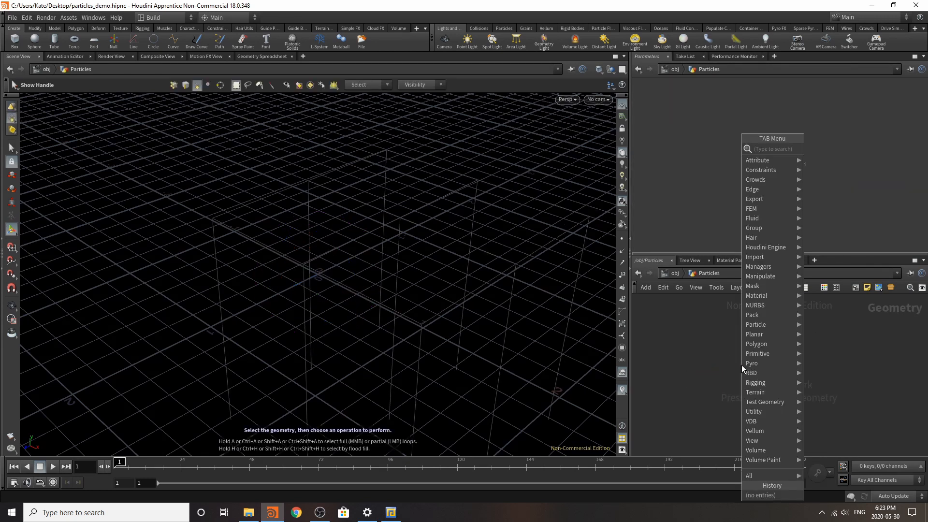
type("grid")
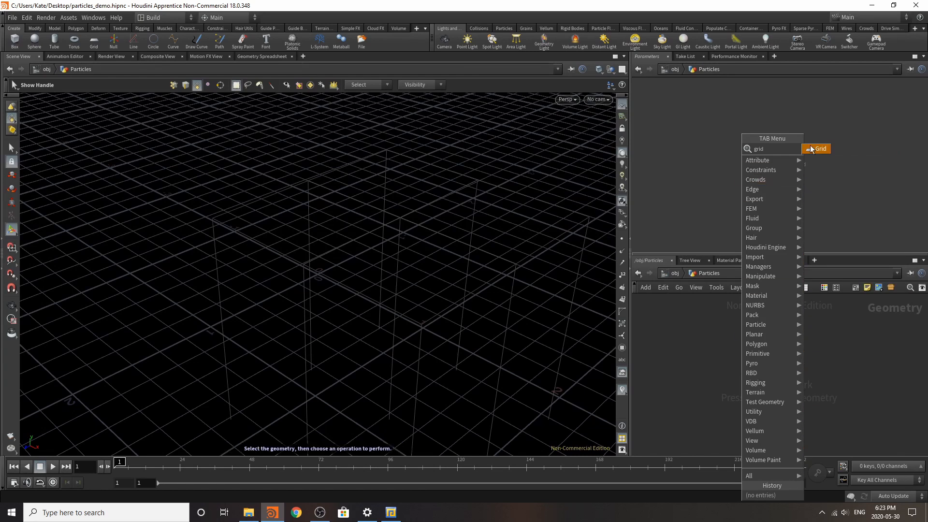
key("Return")
left_click(748, 365)
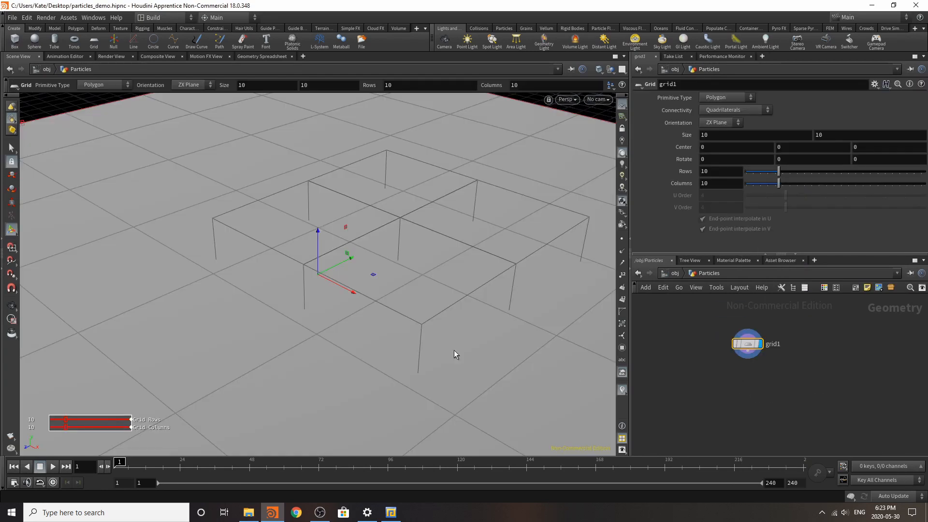
key("space+g")
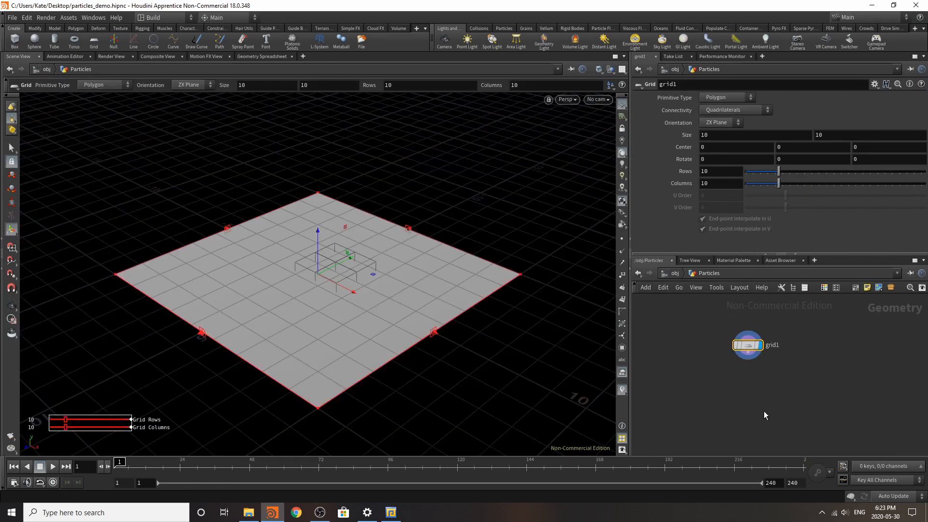
Step: Add a Scatter node fed by the grid
key("Tab")
type("sca")
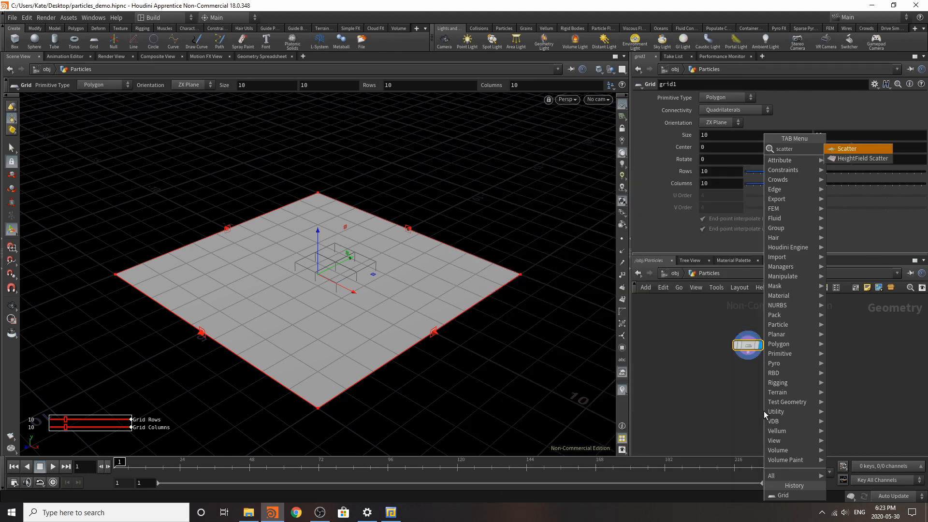
key("Return")
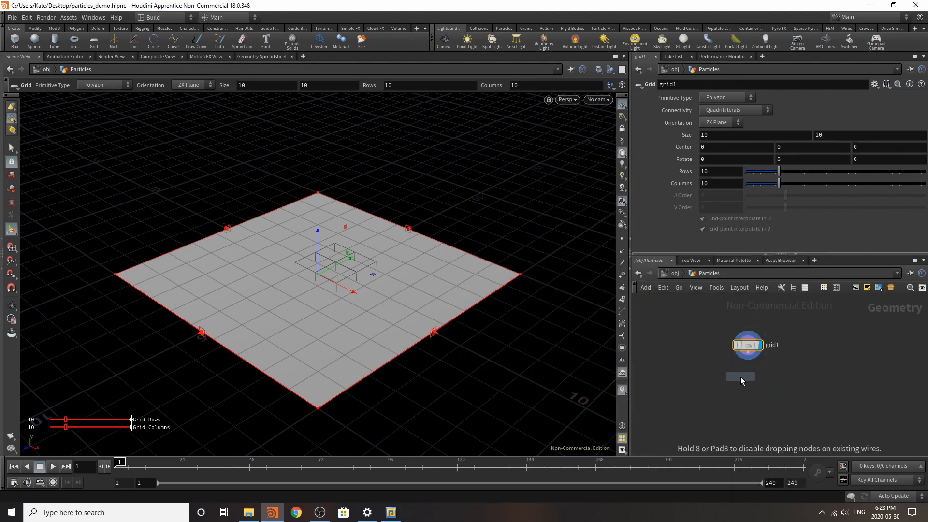
left_click(740, 376)
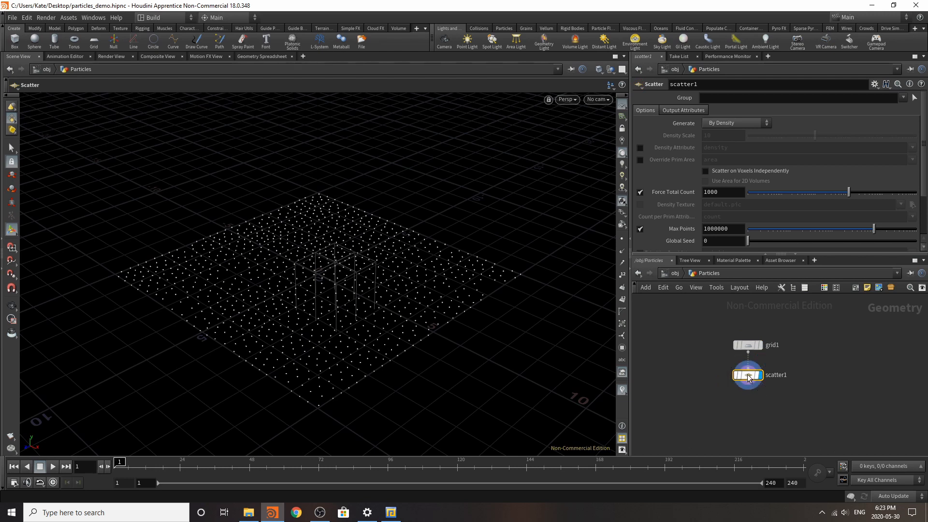
Step: Turn off the scatter node's Relax Iterations and set its Force Total Count to 100
scroll(717, 198, "down", 3)
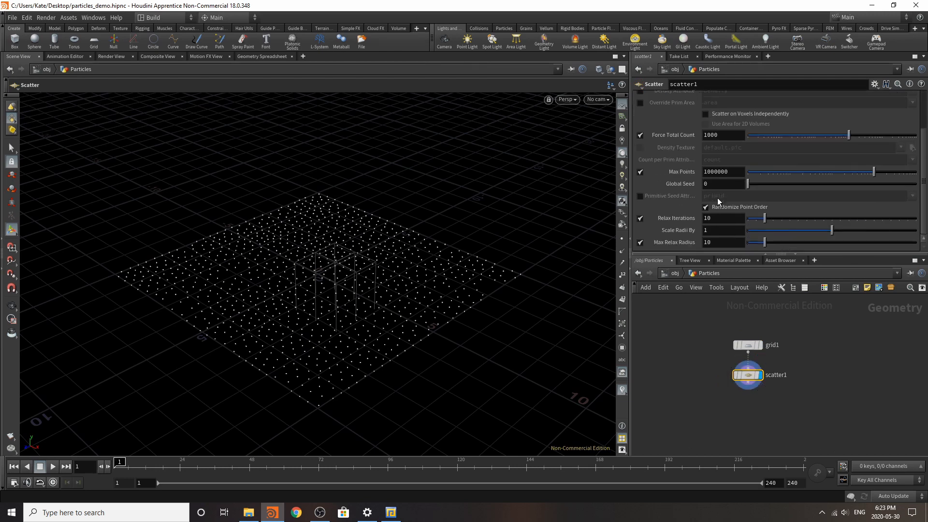
left_click(640, 219)
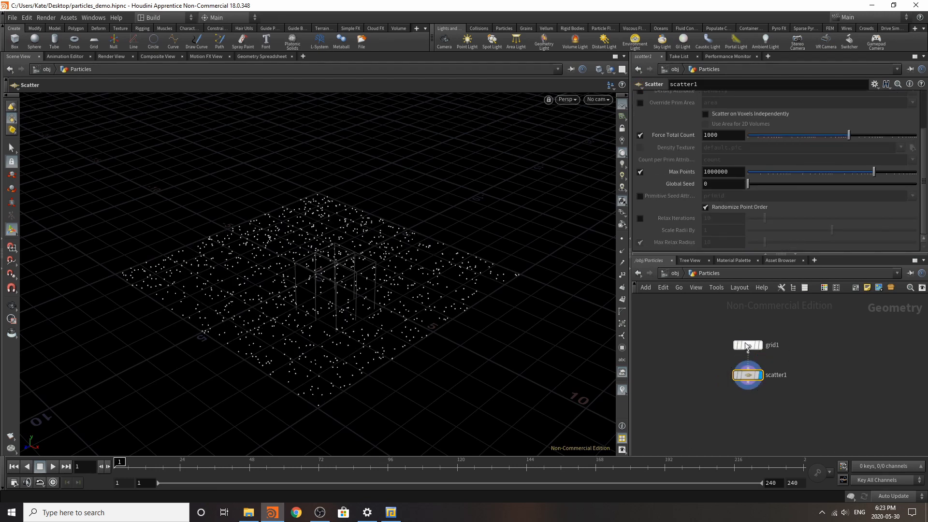
mouse_move(727, 346)
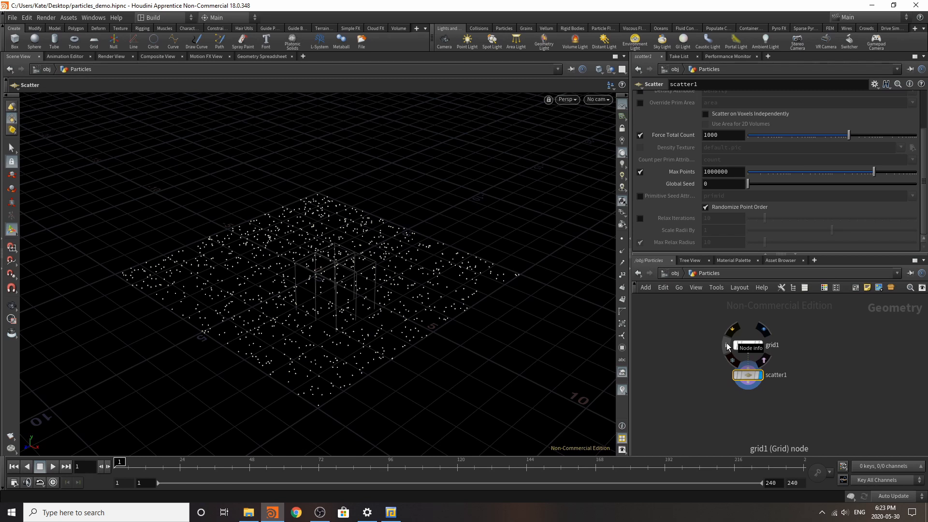
left_click(724, 134)
type("100")
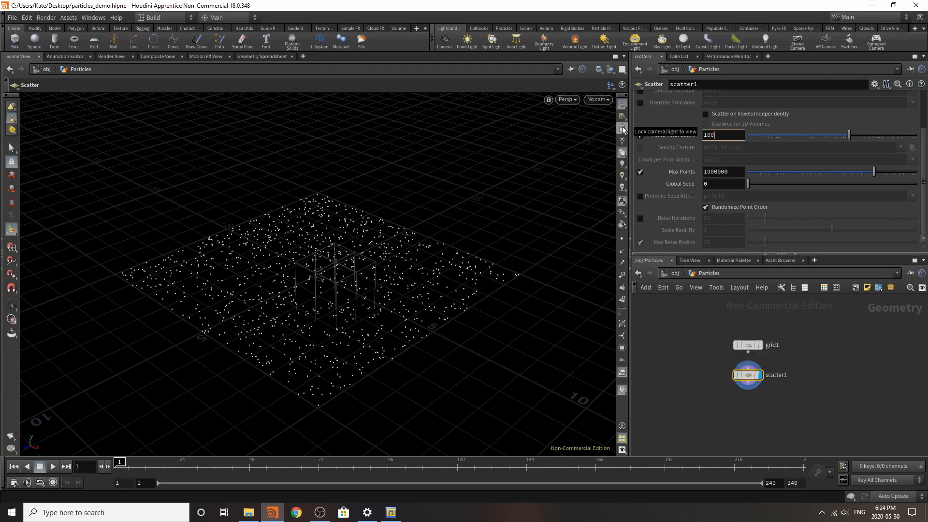
key("Return")
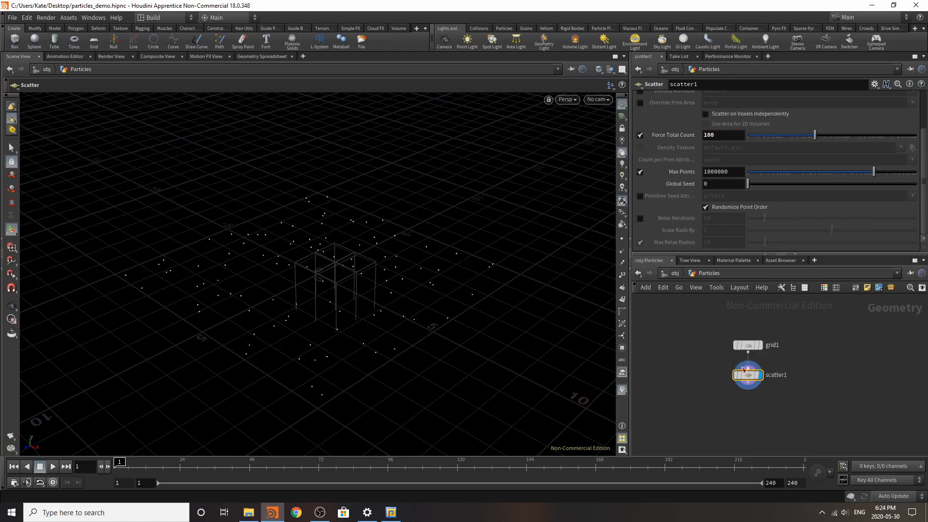
Step: Move the scatter node further below the grid node, display the grid, and set its rows and columns to 50
left_click_drag(750, 376, 751, 409)
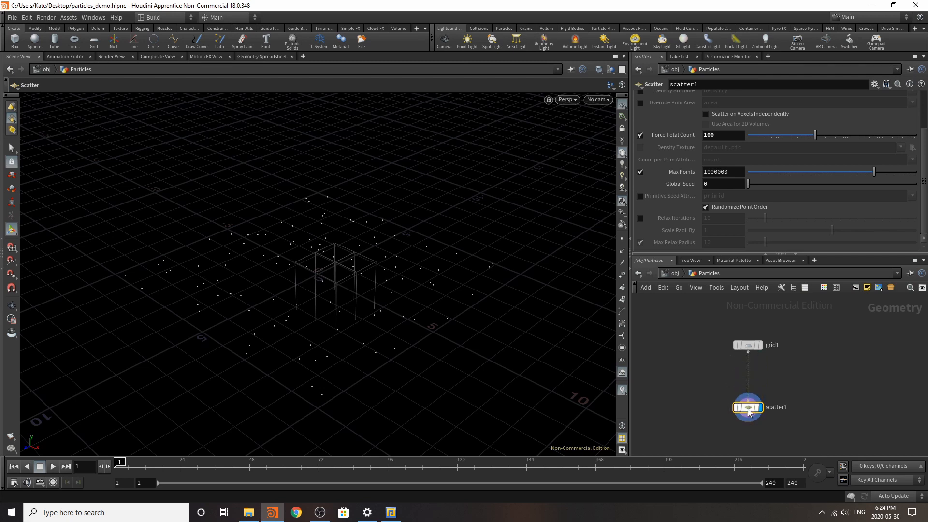
left_click(760, 344)
left_click(748, 344)
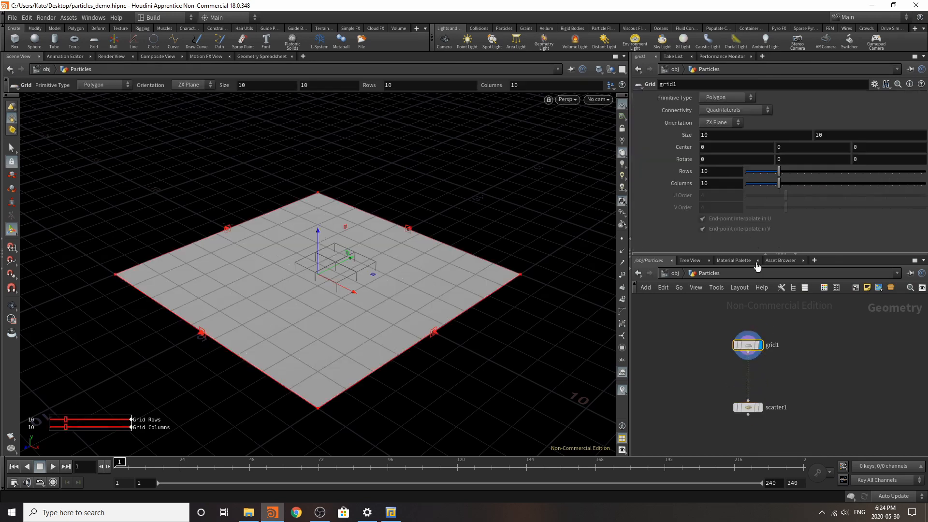
left_click_drag(784, 172, 924, 172)
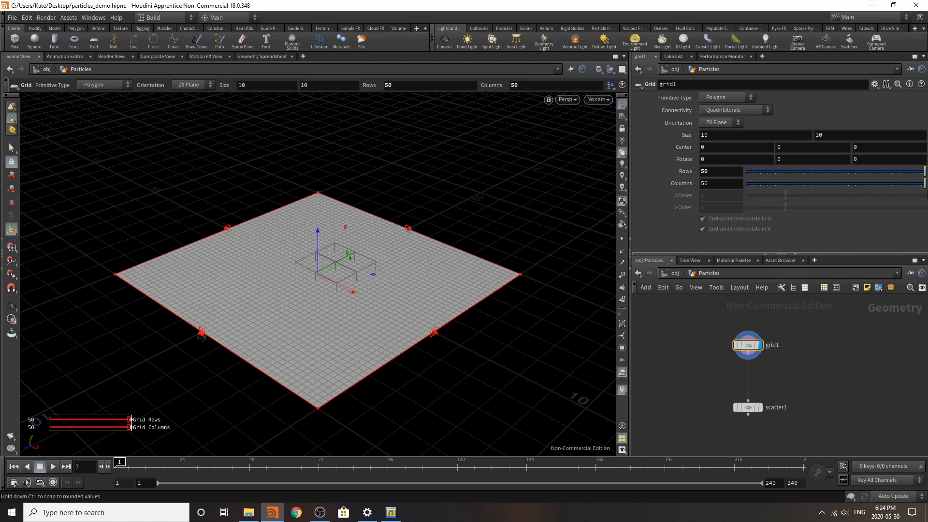
key("Tab")
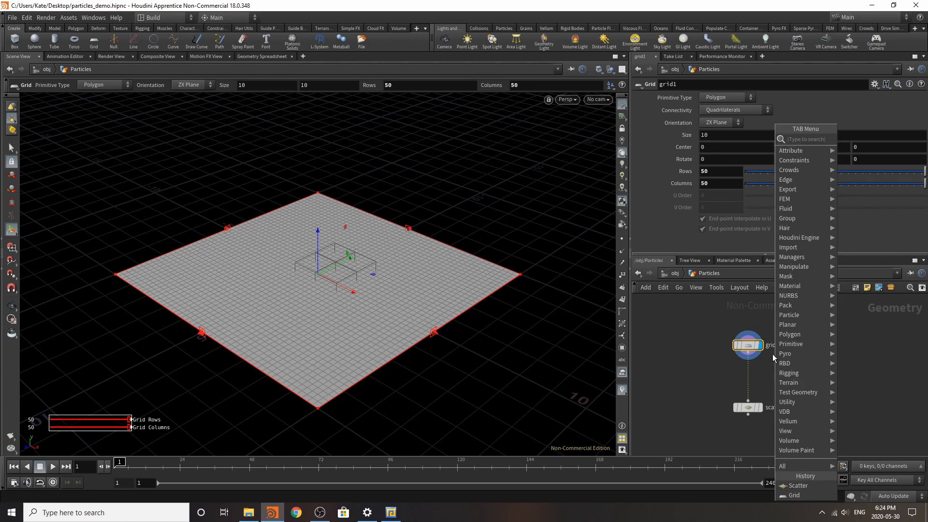
type("attr")
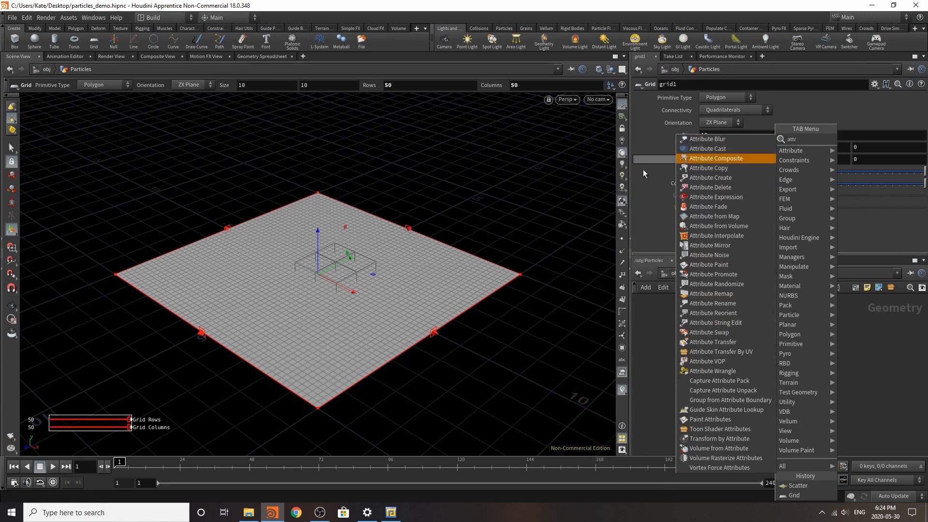
left_click(753, 284)
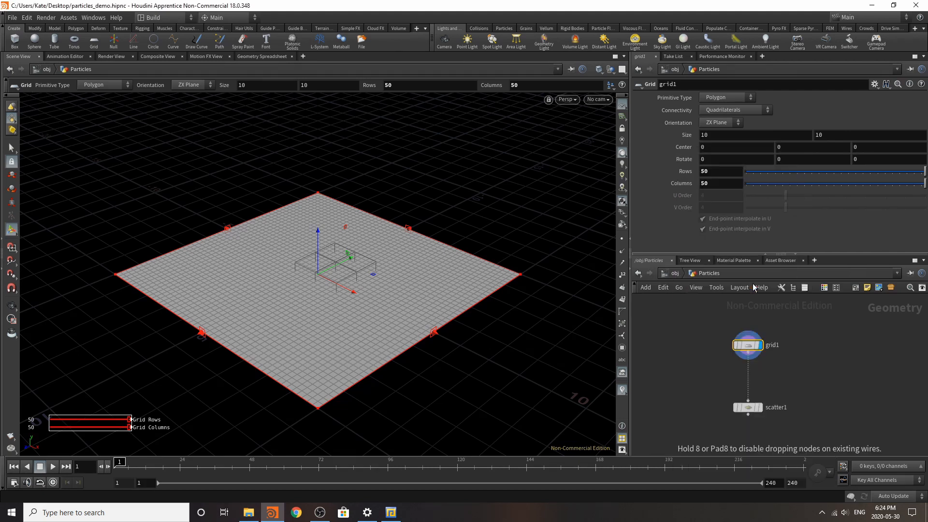
left_click(803, 367)
key("ctrl+z")
Step: Insert an Attribute Noise node between the grid and scatter nodes
key("Tab")
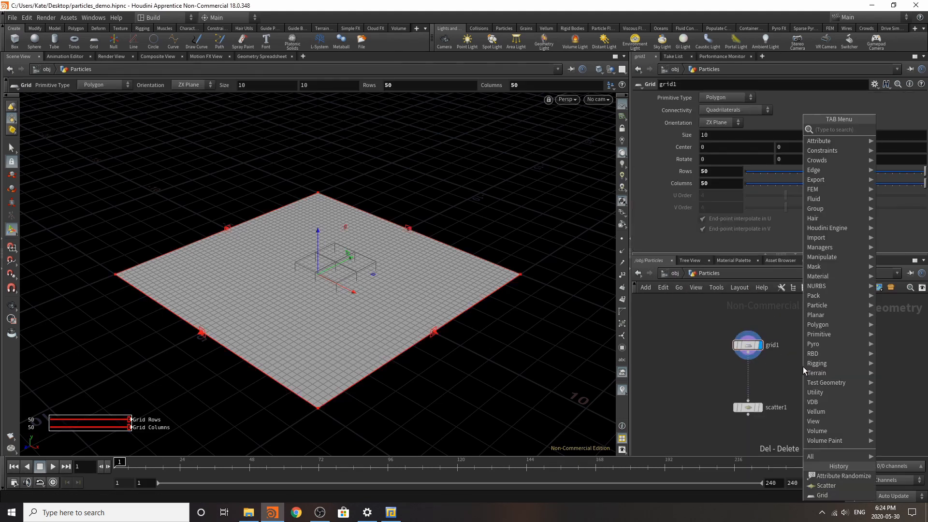
type("attr")
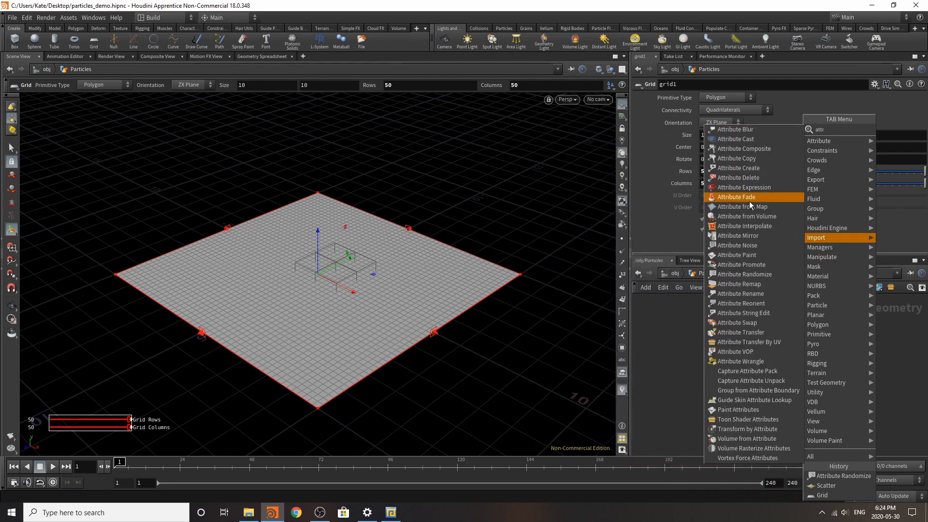
left_click(757, 244)
left_click(752, 373)
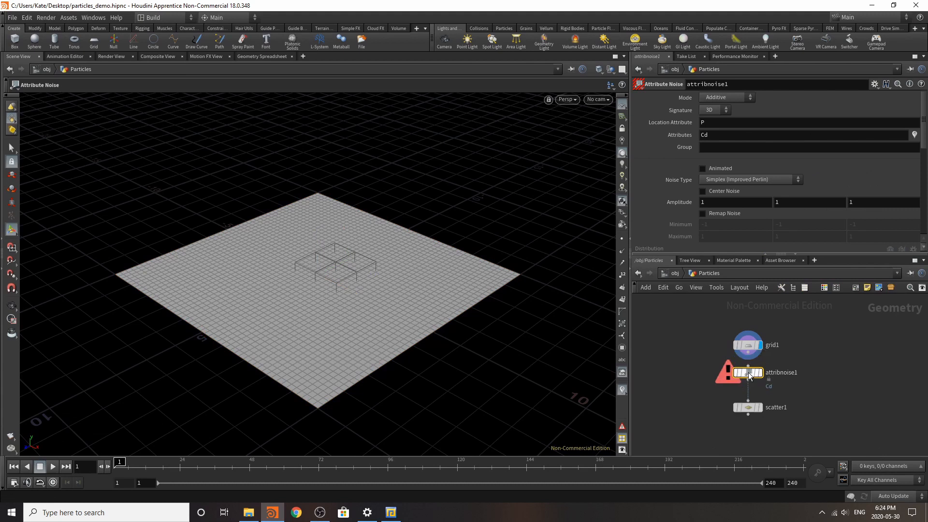
Step: Display the attribute noise node and enable its Animated and Remap Noise options
left_click(760, 373)
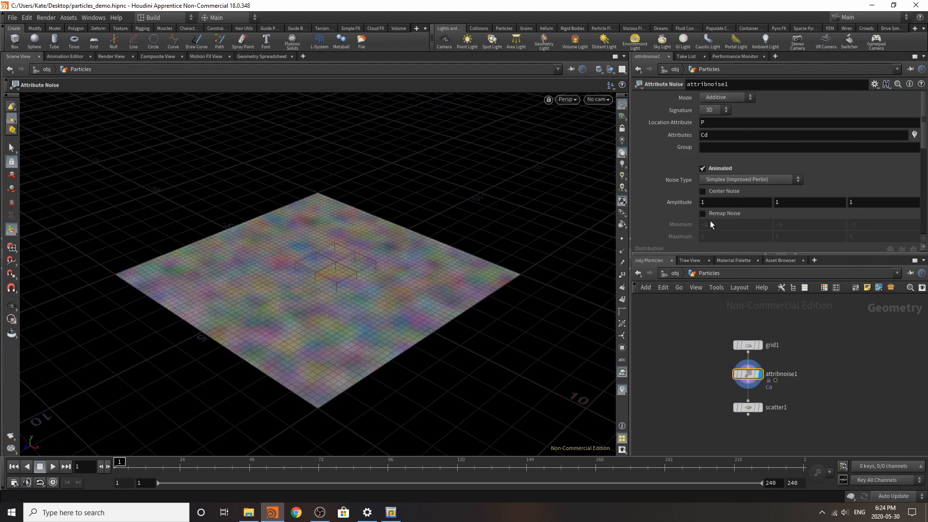
left_click(728, 215)
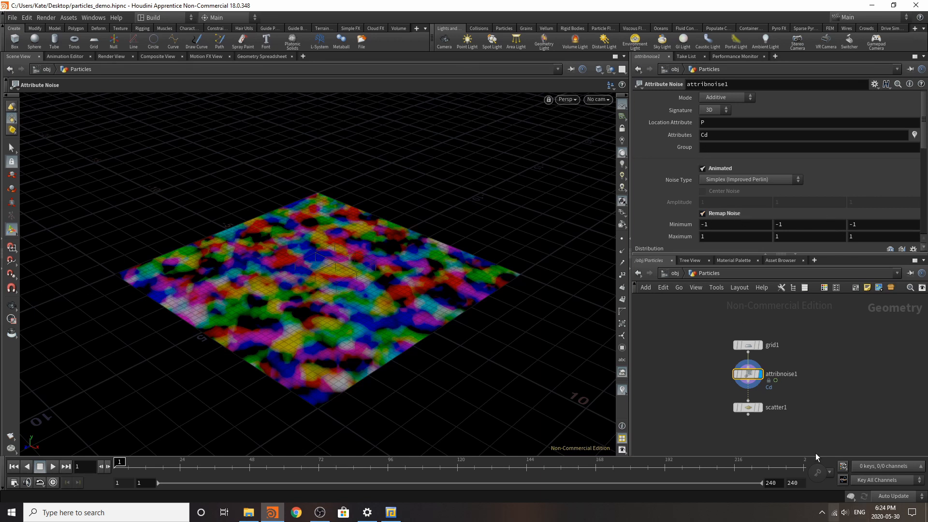
Step: Display and select the scatter node, and play the timeline to preview the animated points
left_click(760, 409)
left_click(746, 408)
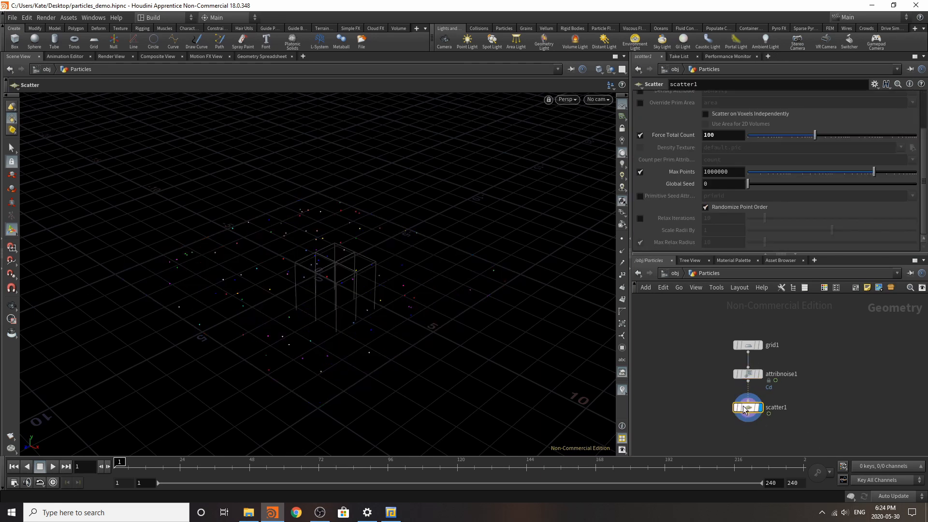
left_click(53, 468)
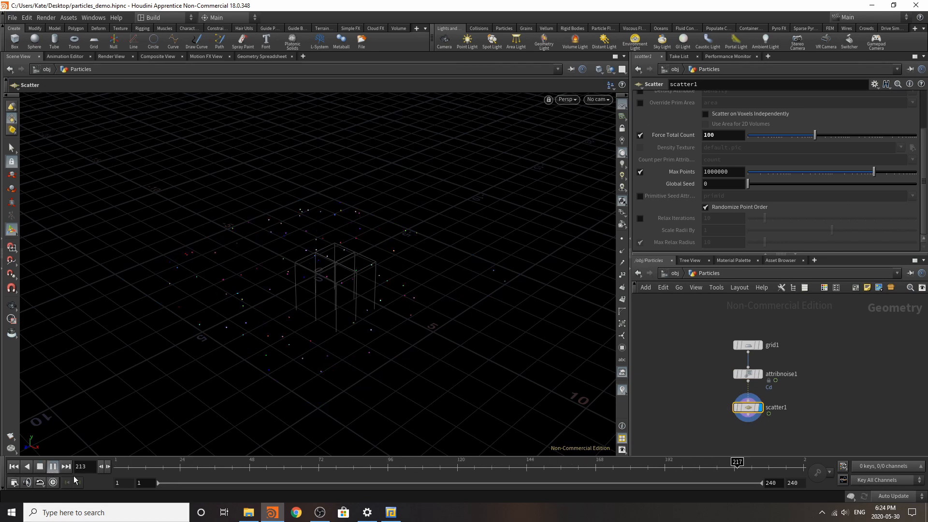
Step: Stop the playback and change the attribute noise node's Signature option to single-component noise
left_click(41, 467)
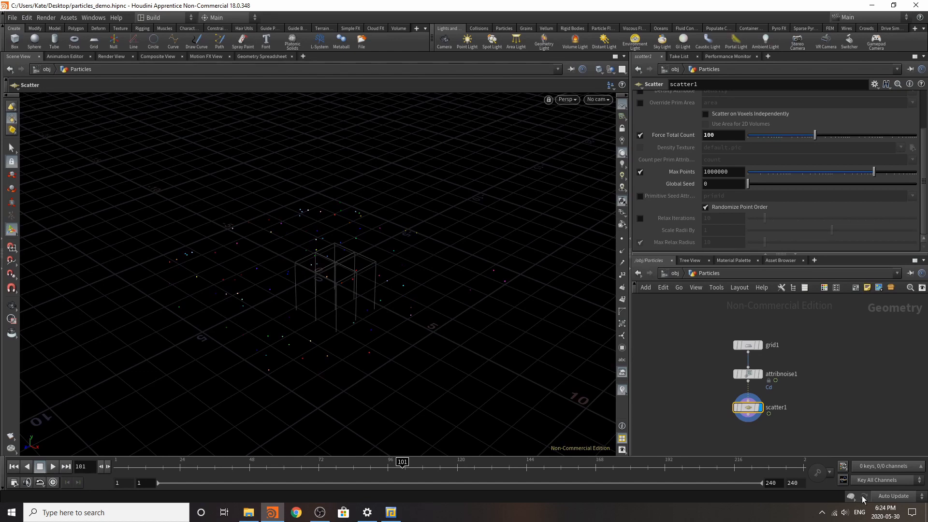
scroll(796, 355, "down", 2)
scroll(769, 430, "up", 3)
left_click(759, 309)
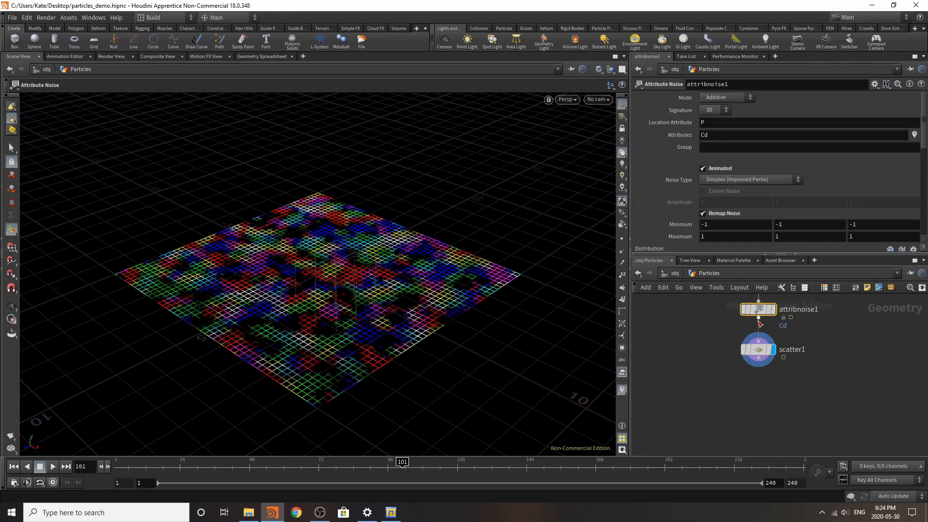
scroll(774, 225, "down", 5)
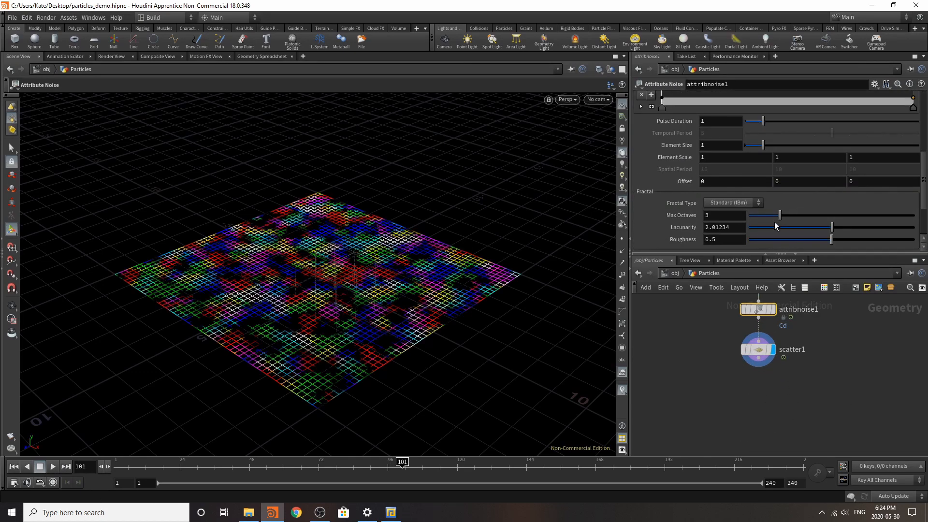
scroll(775, 225, "up", 5)
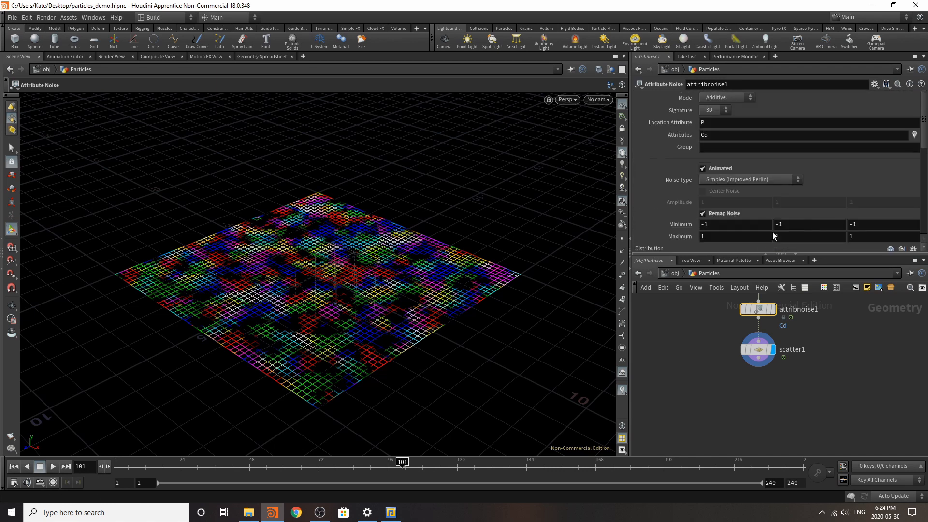
left_click(716, 110)
left_click(711, 109)
Step: Select the scatter node and play the timeline to preview the animated noise on the scattered points
left_click(759, 349)
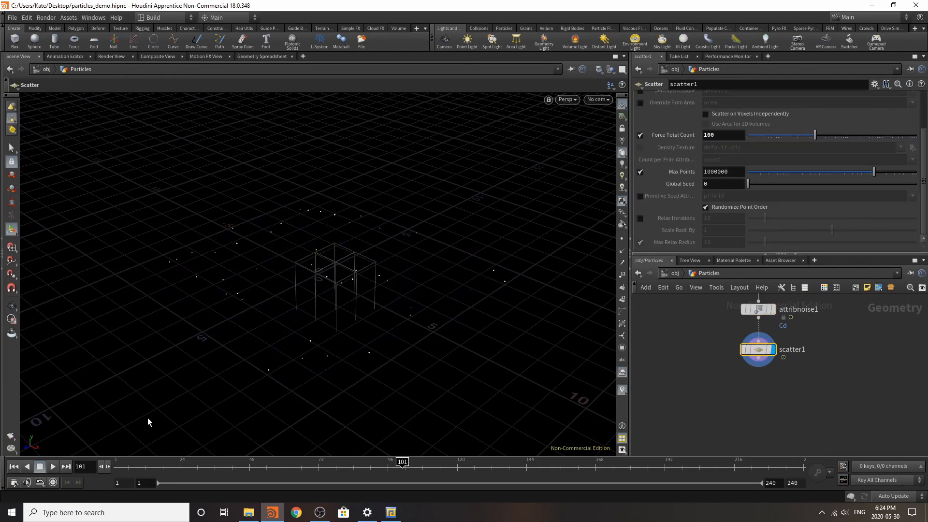
left_click(56, 467)
left_click(40, 467)
Step: Add a POP Network and place it below and to the side of the scatter node
key("Tab")
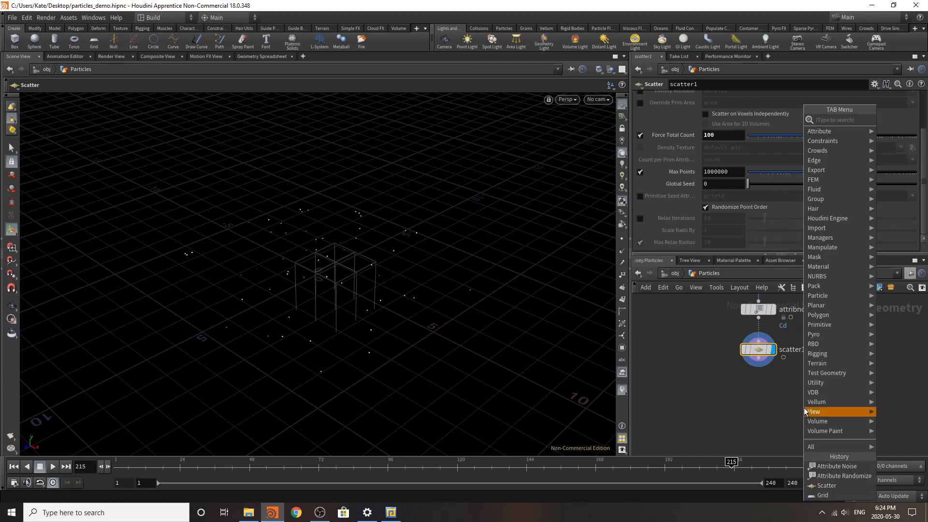
type("pop")
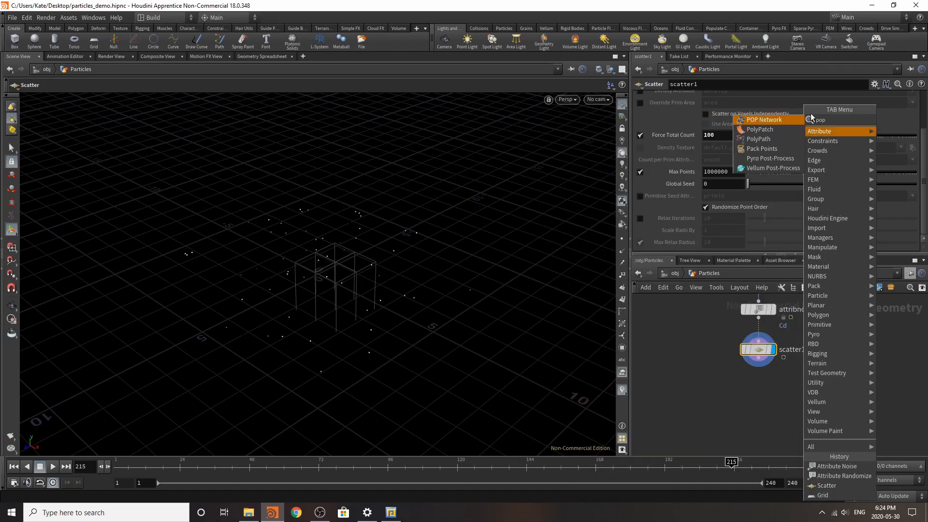
left_click(773, 119)
left_click(764, 422)
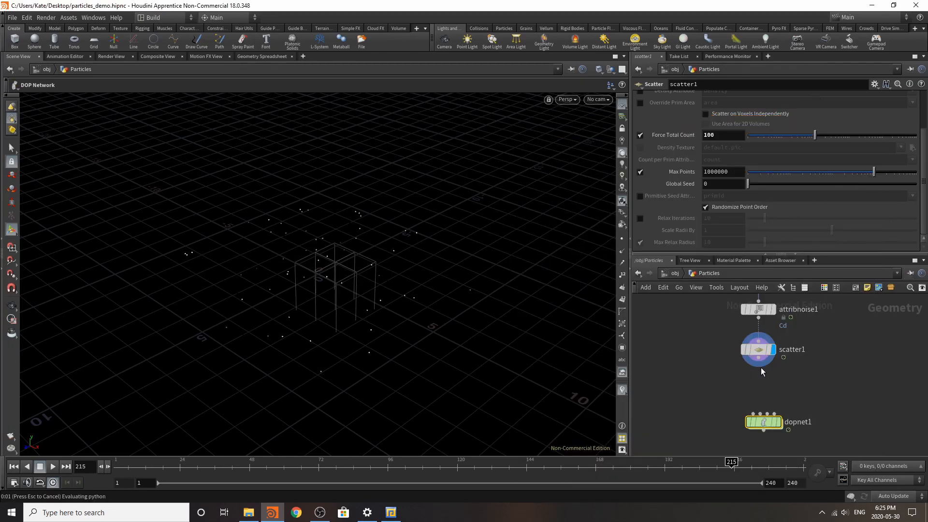
left_click_drag(765, 422, 702, 431)
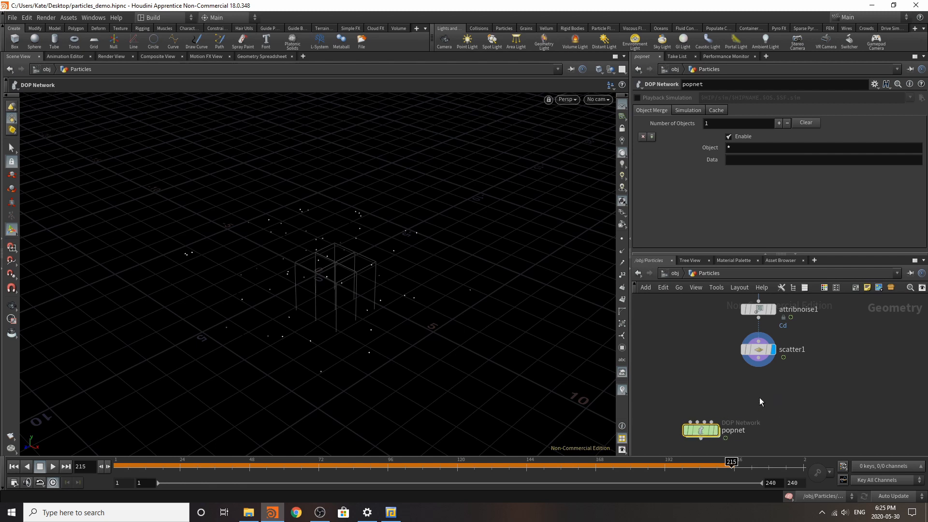
Step: Add an Attribute Randomize node connected below the scatter node and display it
key("Tab")
type("attr")
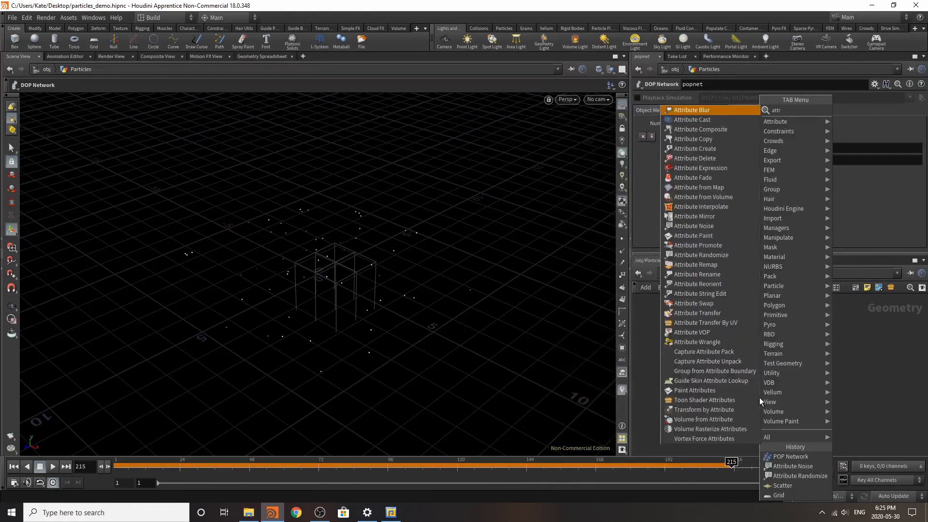
left_click(724, 256)
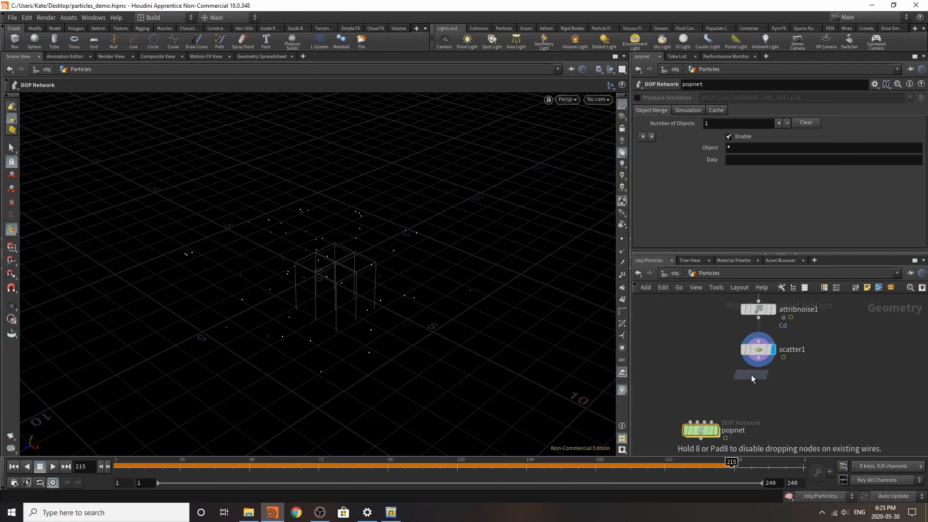
left_click(752, 376)
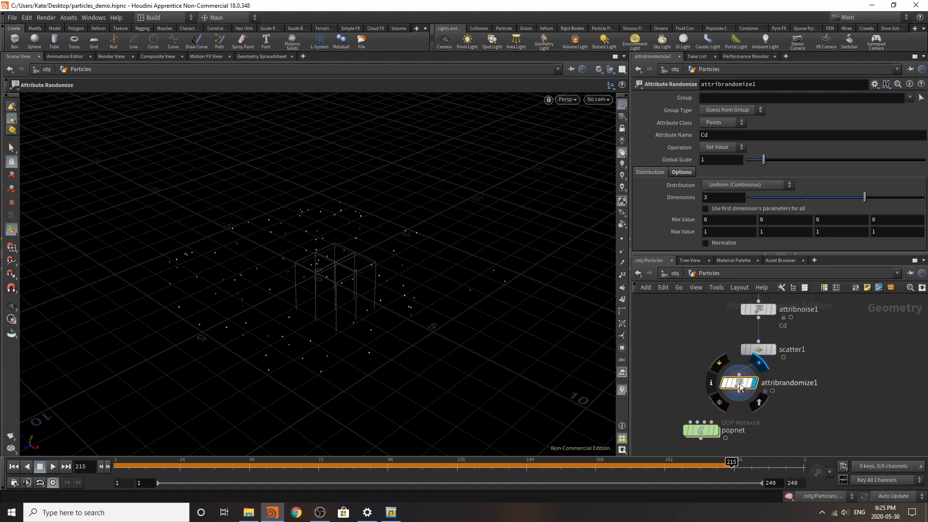
double_click(812, 384)
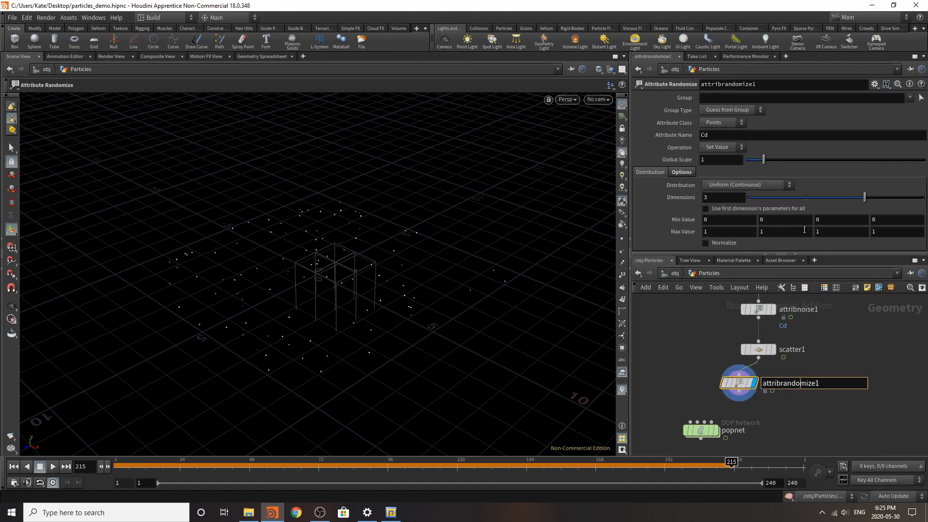
Step: Randomize the pscale attribute with a minimum value of 0.0001 and a maximum value of 0.3
left_click_drag(710, 136, 584, 121)
type("psca")
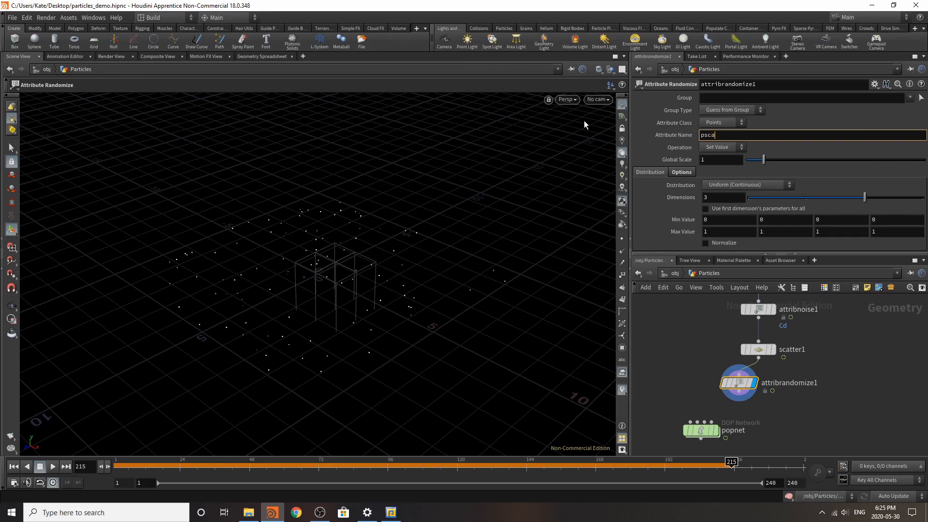
type("le")
left_click(743, 223)
type("0.0001")
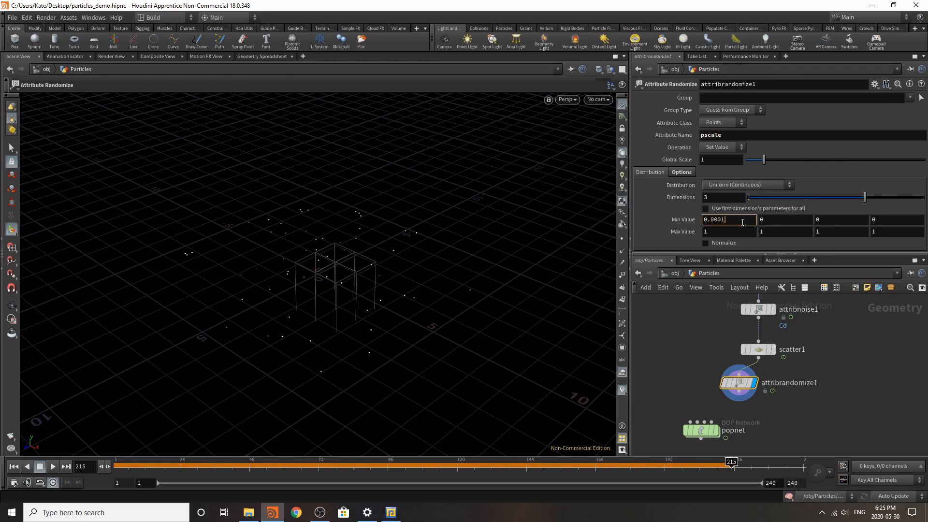
left_click(720, 232)
type("0")
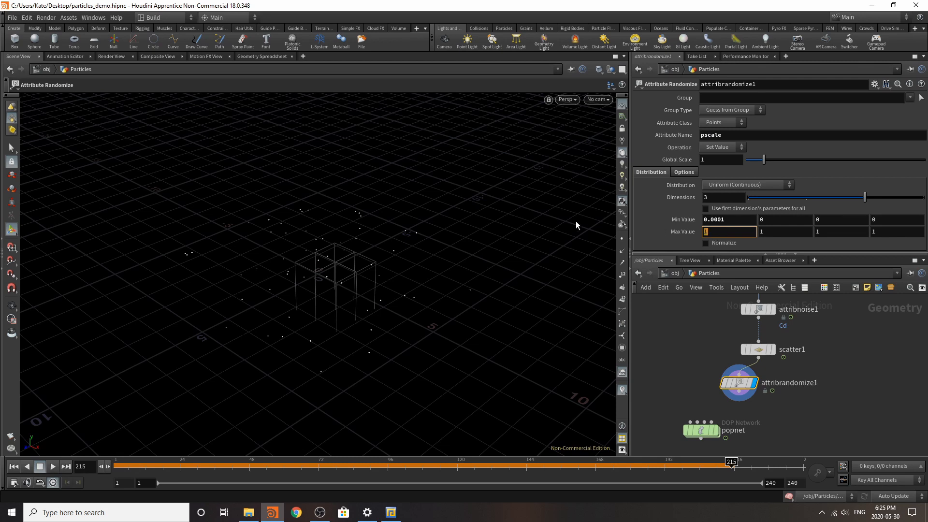
type(".3")
key("Return")
Step: Add a Copy to Points node and connect the attribute randomize node to its target points input
scroll(800, 396, "down", 3)
scroll(744, 372, "up", 3)
key("Tab")
type("cop")
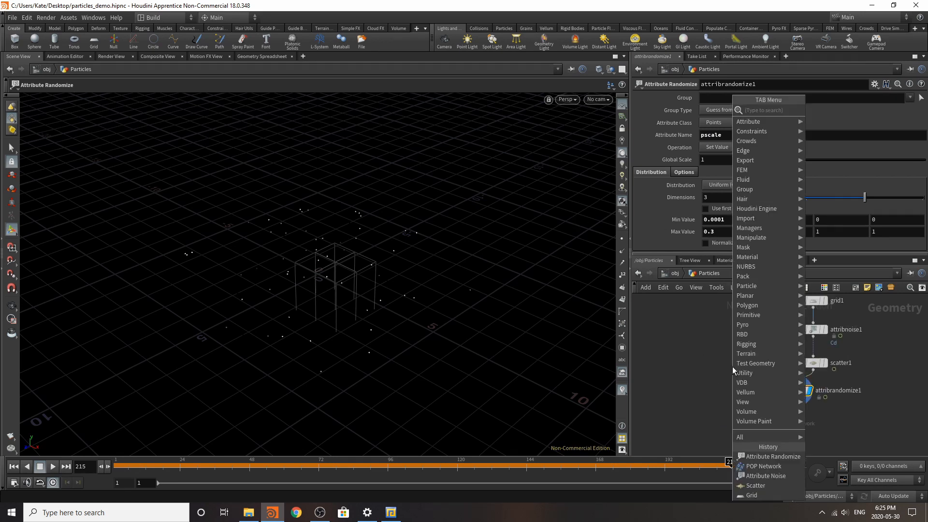
type("y")
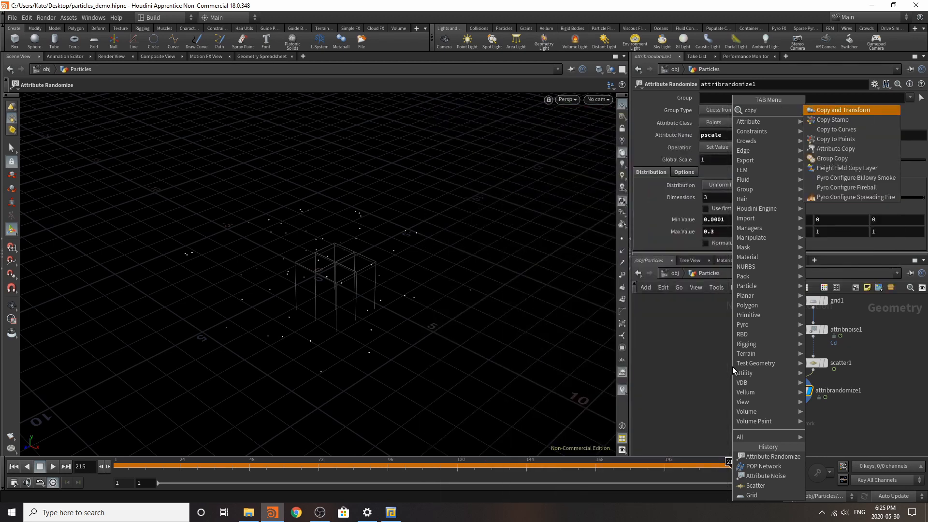
left_click(845, 141)
left_click(783, 408)
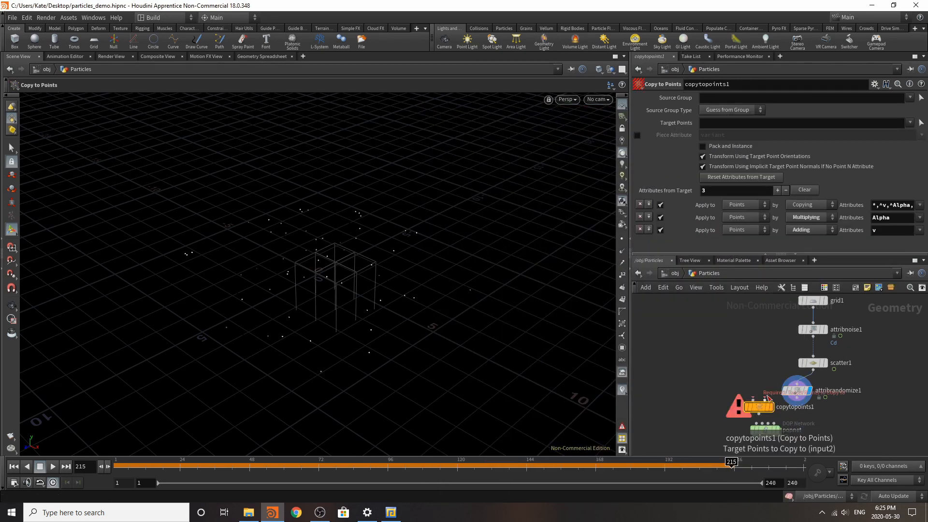
left_click(766, 398)
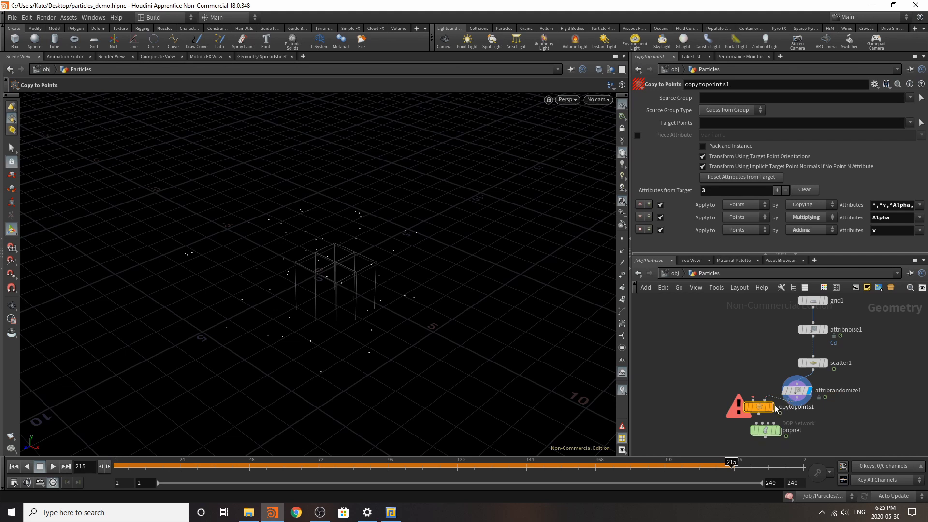
left_click(797, 392)
Step: Add a Sphere node, connect it to the first input of the Copy to Points node, and display the copies
key("Tab")
type("spher")
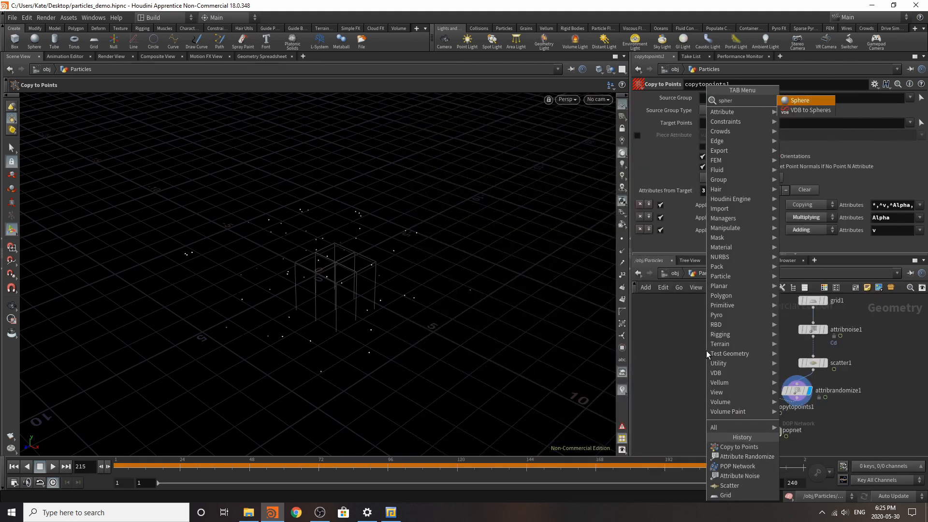
left_click(803, 100)
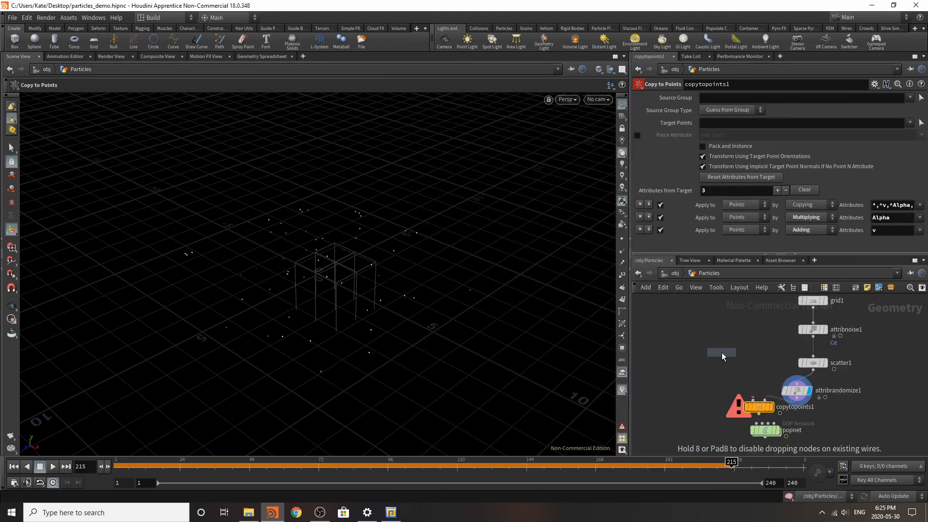
left_click(724, 362)
left_click(723, 358)
left_click(752, 399)
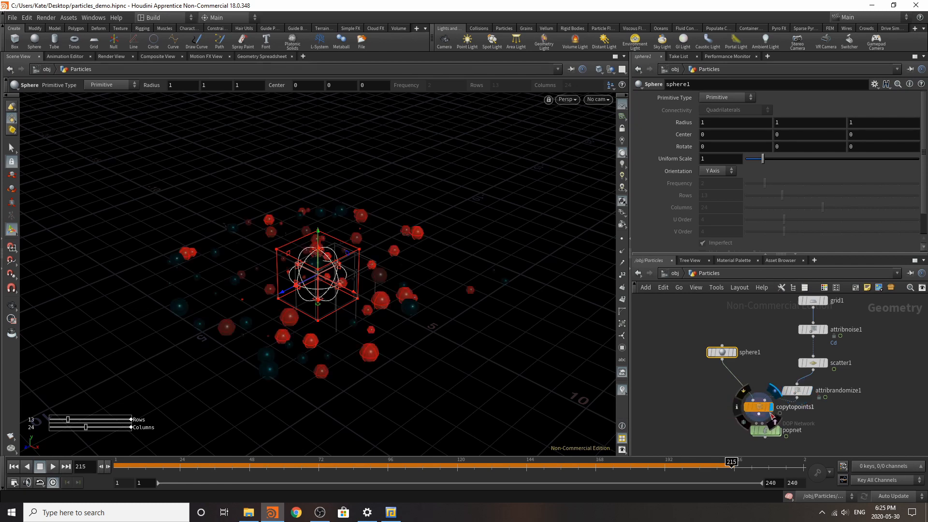
Step: Select the Copy to Points node and play the timeline to preview the copied spheres
left_click(762, 408)
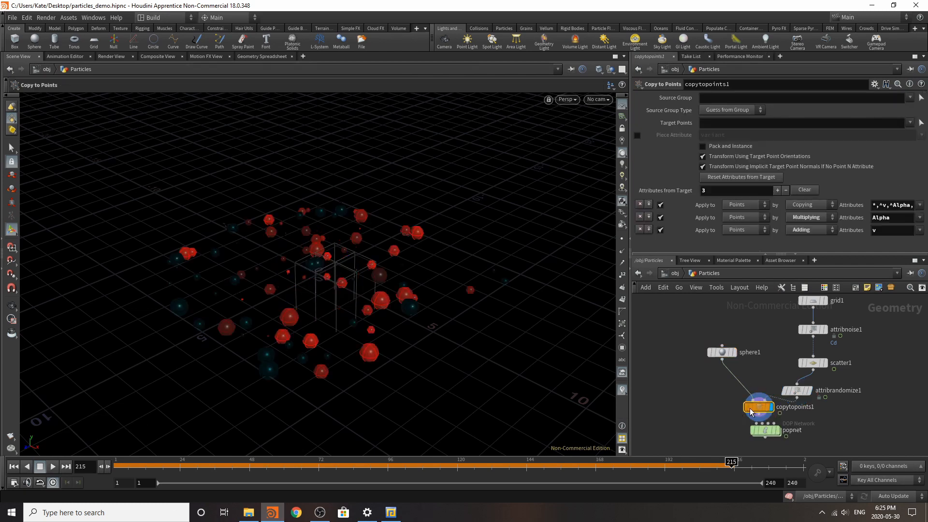
left_click(52, 466)
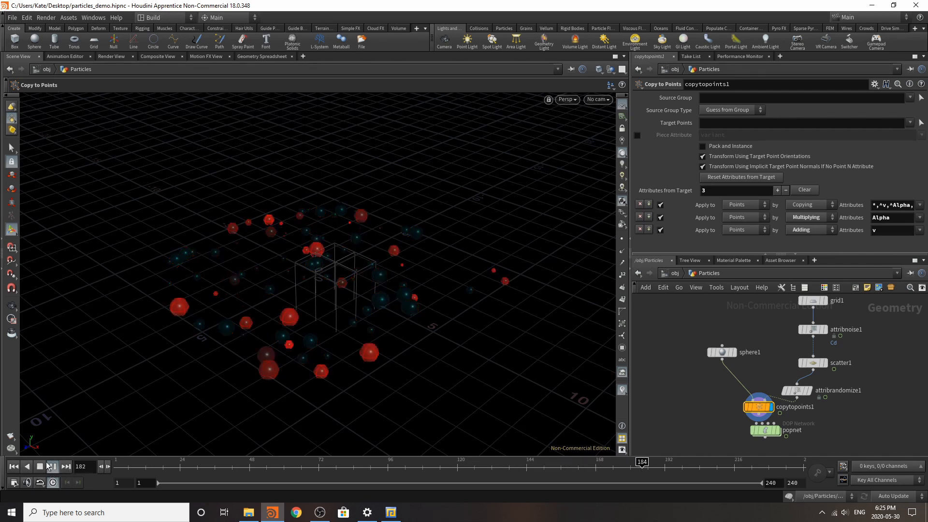
left_click(52, 467)
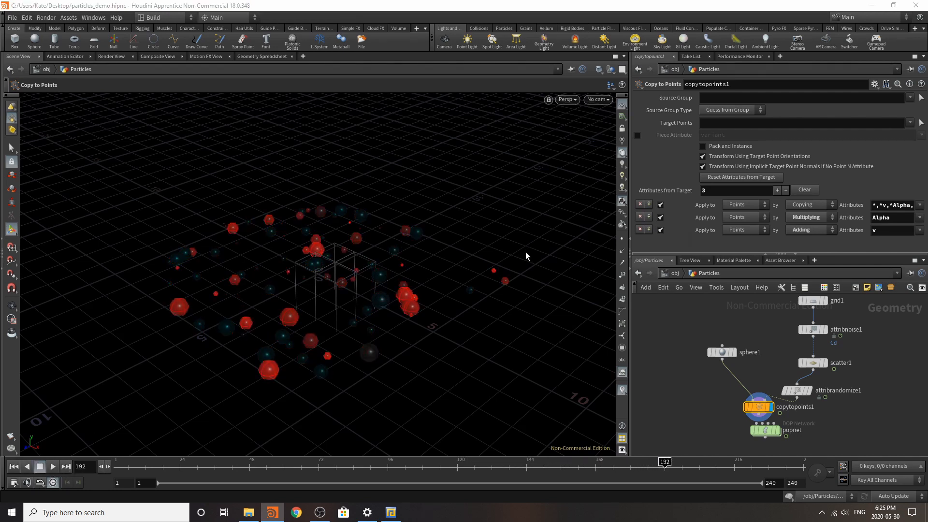
Step: Set the viewport background's color scheme to Light and play the timeline to review the spheres against it
key("d")
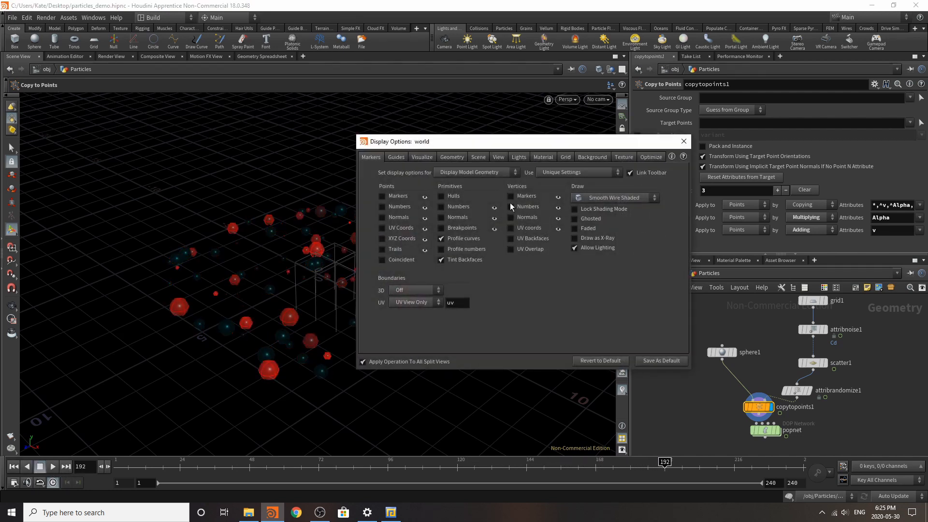
left_click(524, 156)
left_click(591, 157)
left_click(435, 173)
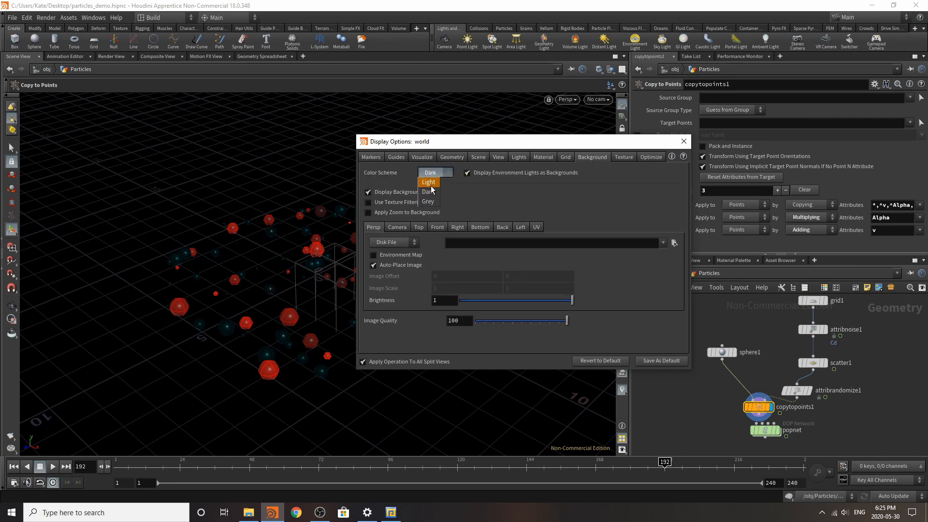
left_click(432, 183)
left_click(684, 141)
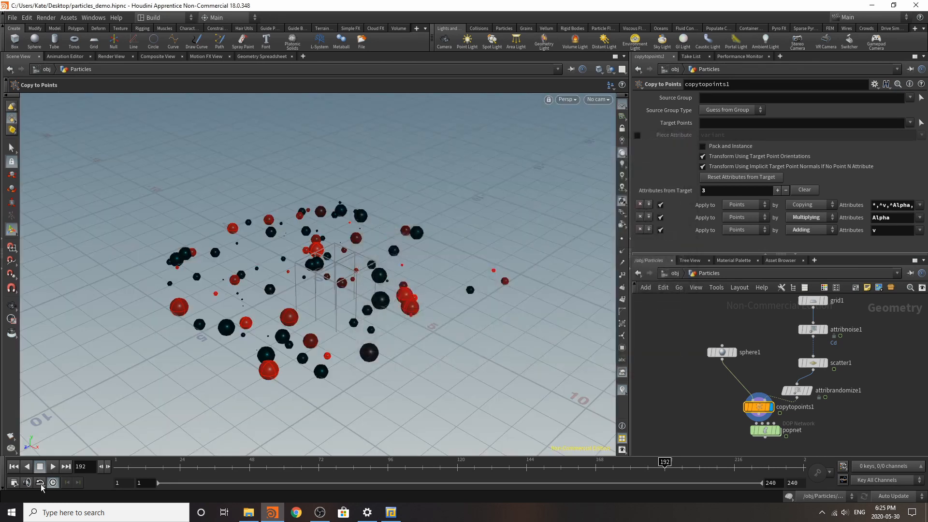
left_click(53, 467)
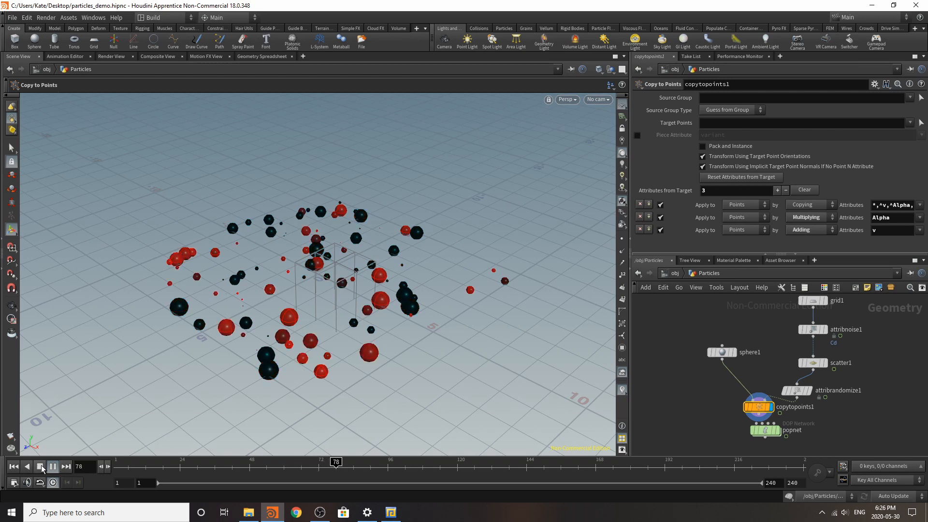
left_click(53, 467)
Step: Insert a Time Shift node between the attribute randomize and Copy to Points nodes, and move Copy to Points clear of the POP Network
left_click_drag(759, 406, 754, 429)
left_click(797, 390)
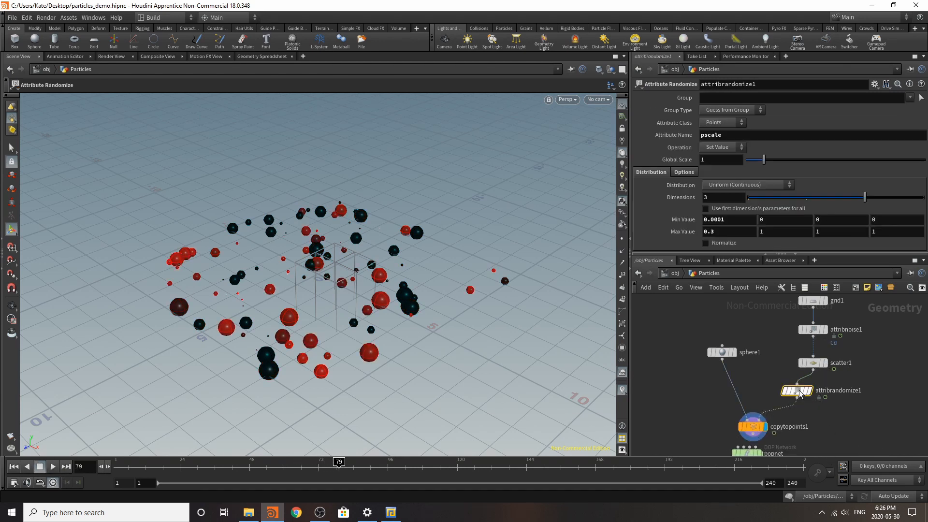
left_click(758, 426)
key("Tab")
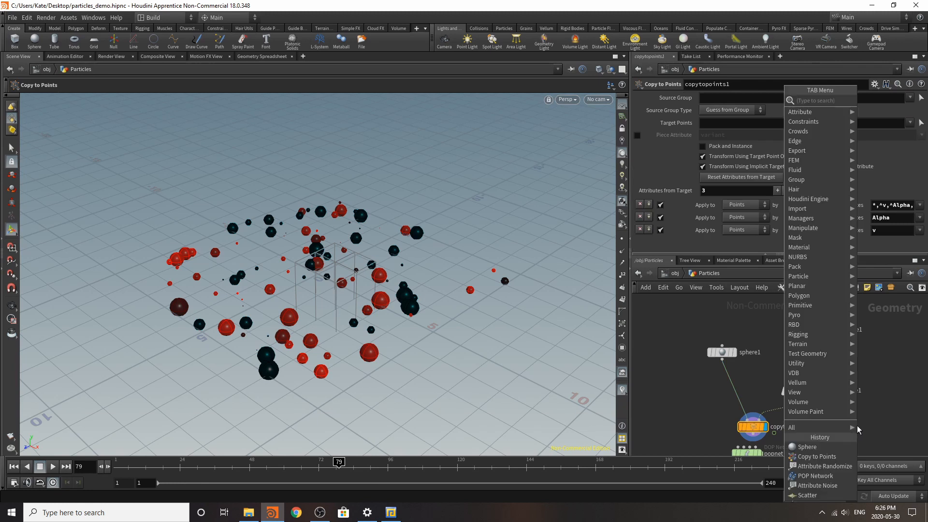
type("time")
key("Return")
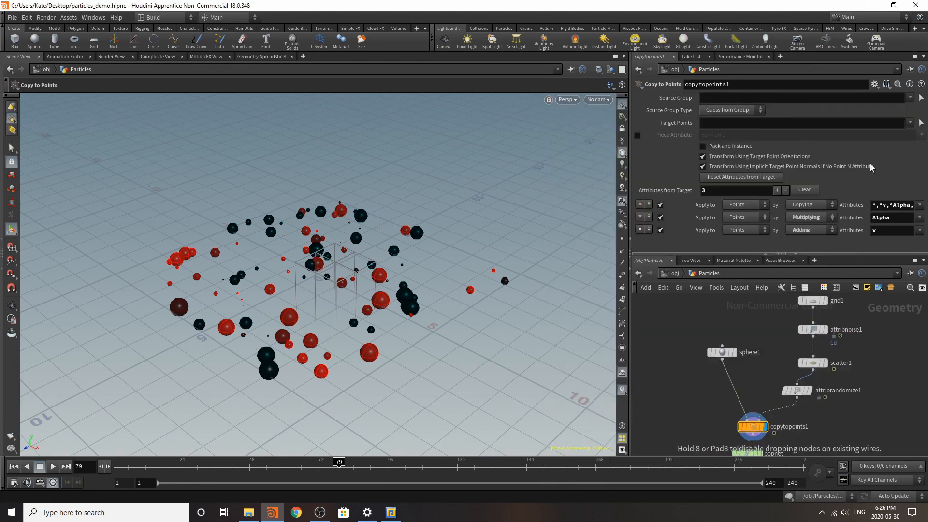
left_click(786, 411)
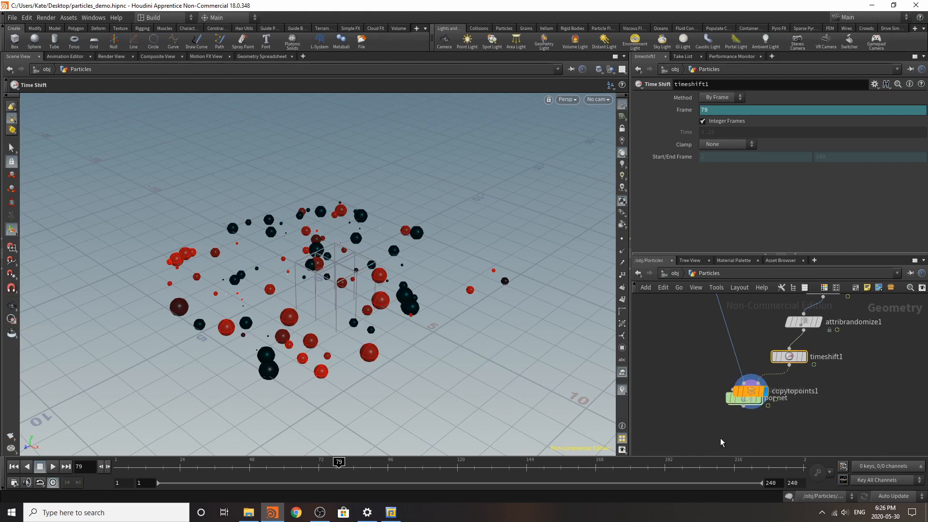
mouse_move(740, 407)
left_click_drag(740, 407, 687, 367)
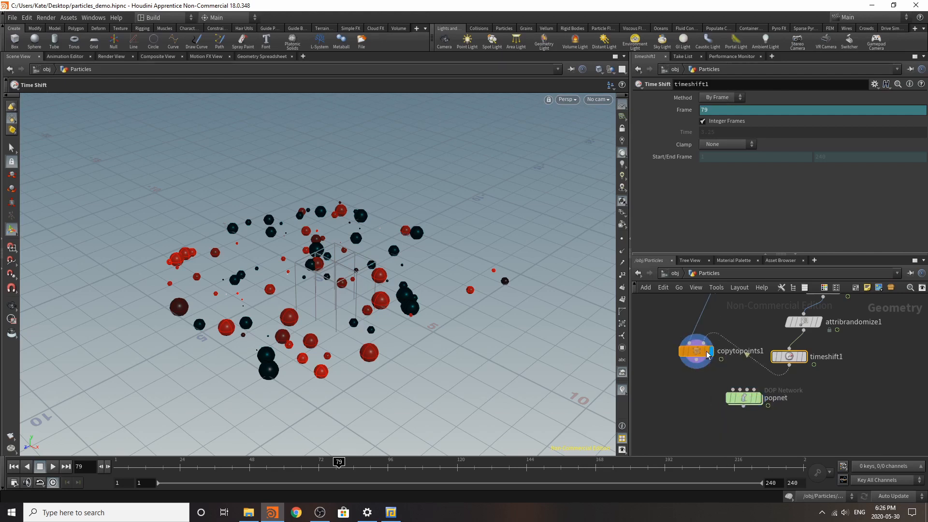
Step: Move the POP Network clear of the Copy to Points node, then play and scrub the timeline to review the copied spheres
left_click_drag(747, 399, 896, 380)
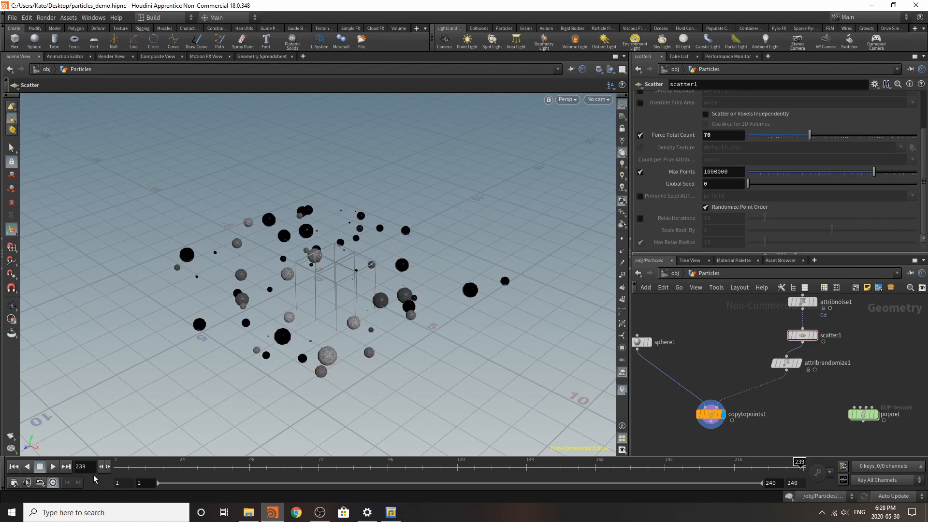
left_click(54, 466)
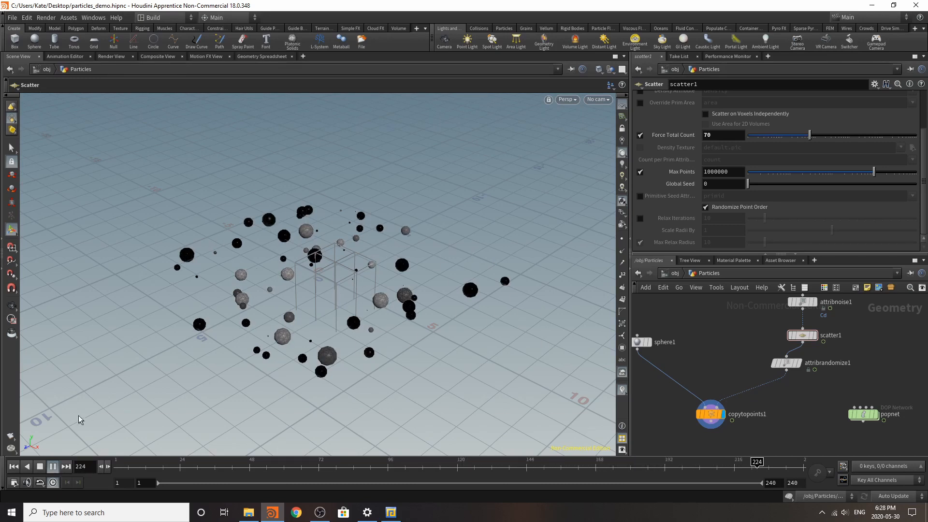
left_click(40, 467)
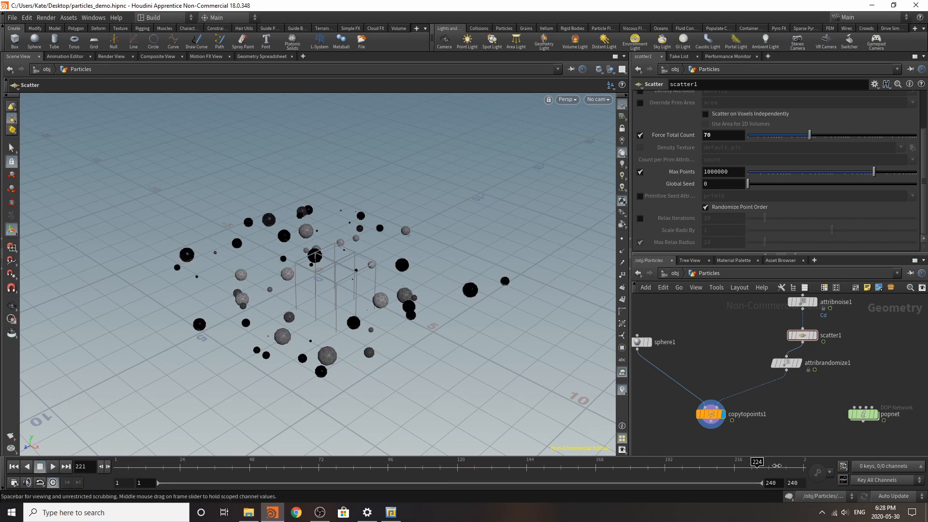
left_click_drag(294, 450, 154, 461)
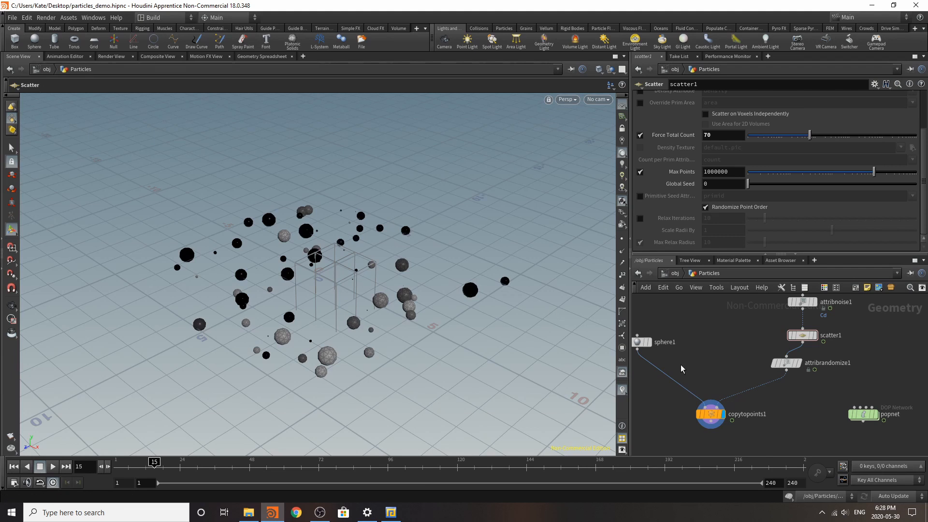
Step: Add a Scatter node below Copy to Points, connect it to that node's output, and display it
key("Tab")
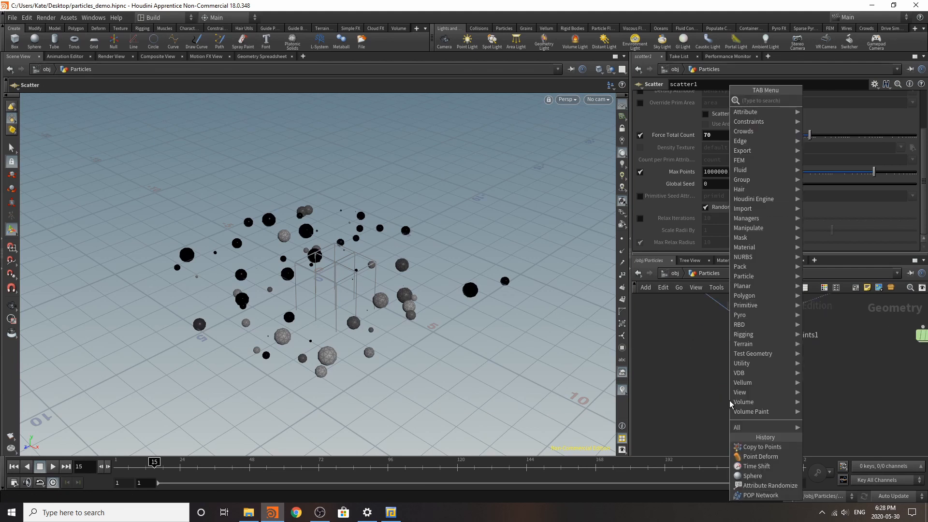
type("sca")
left_click(838, 101)
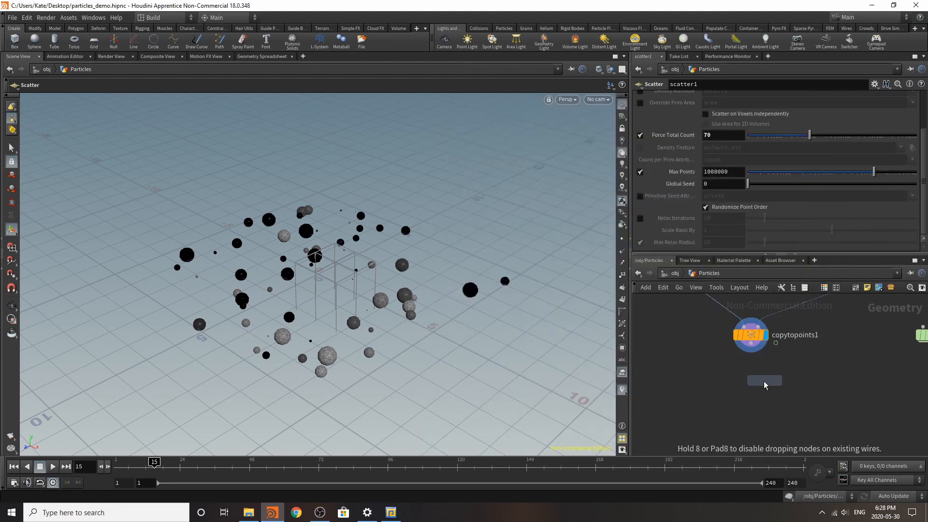
left_click(742, 382)
left_click_drag(749, 362, 751, 343)
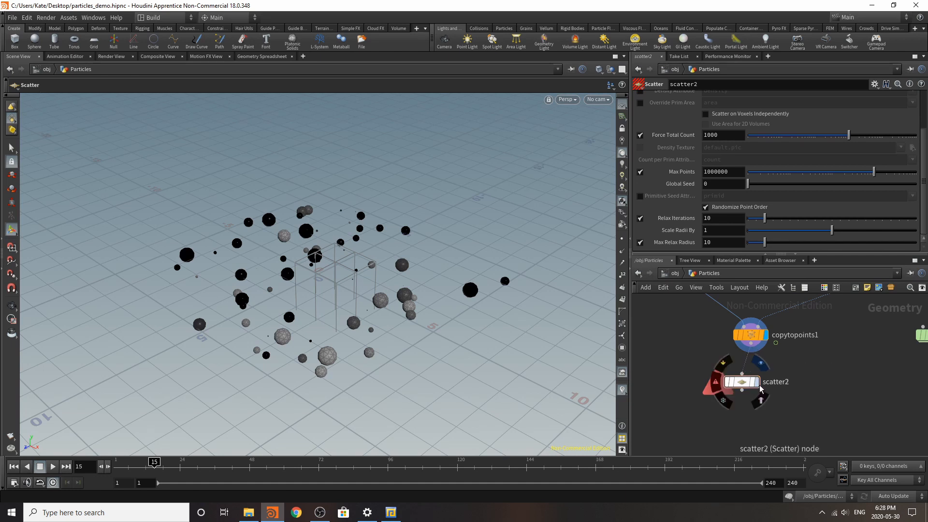
left_click(757, 383)
left_click_drag(741, 382, 750, 373)
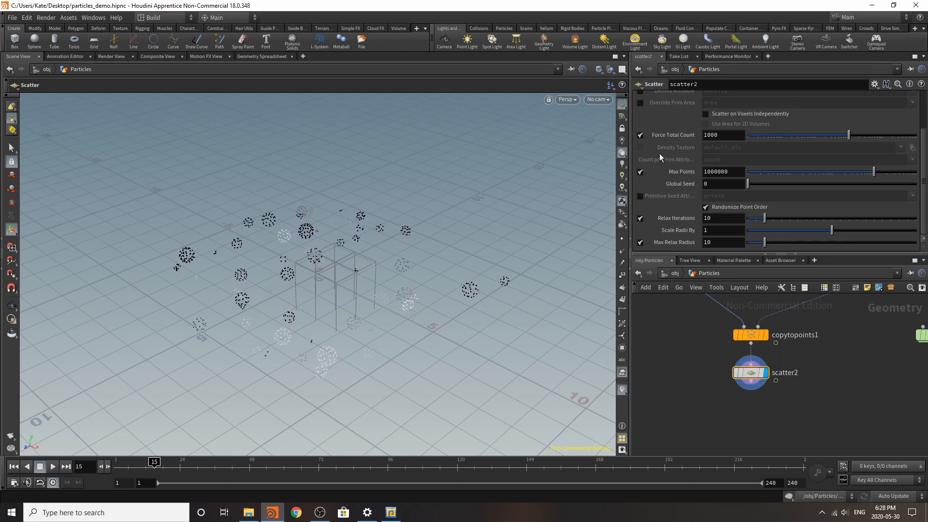
Step: Enable the new Scatter node's Density Attribute, set it to Cd, and play the timeline to preview the points
scroll(663, 184, "up", 3)
left_click(641, 149)
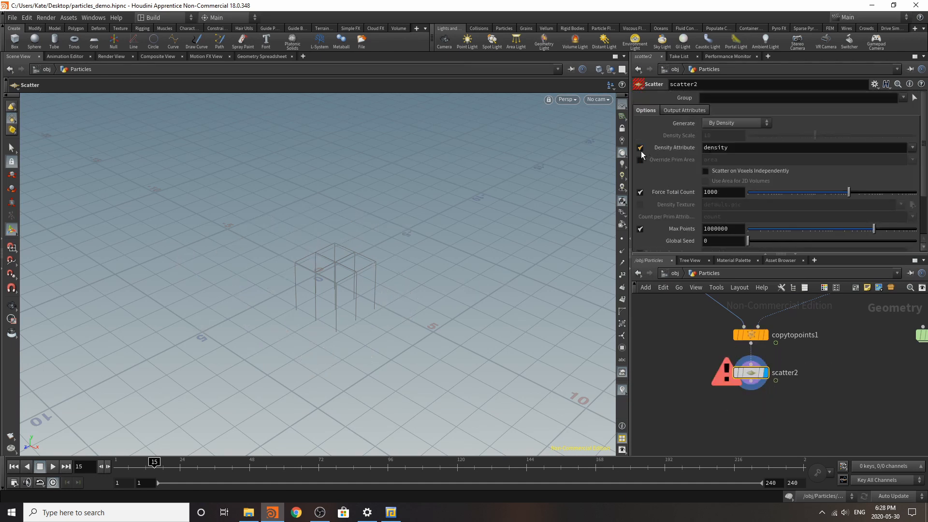
type("Cd")
key("Return")
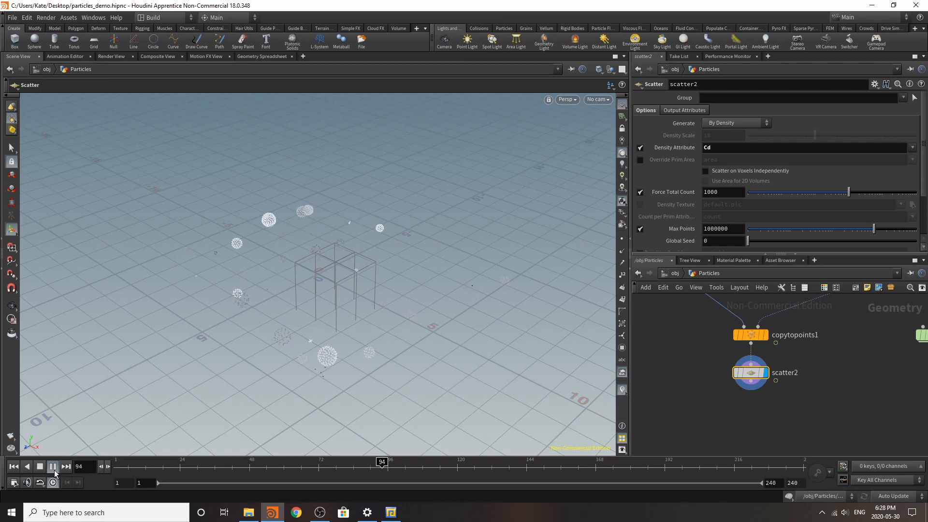
left_click(53, 467)
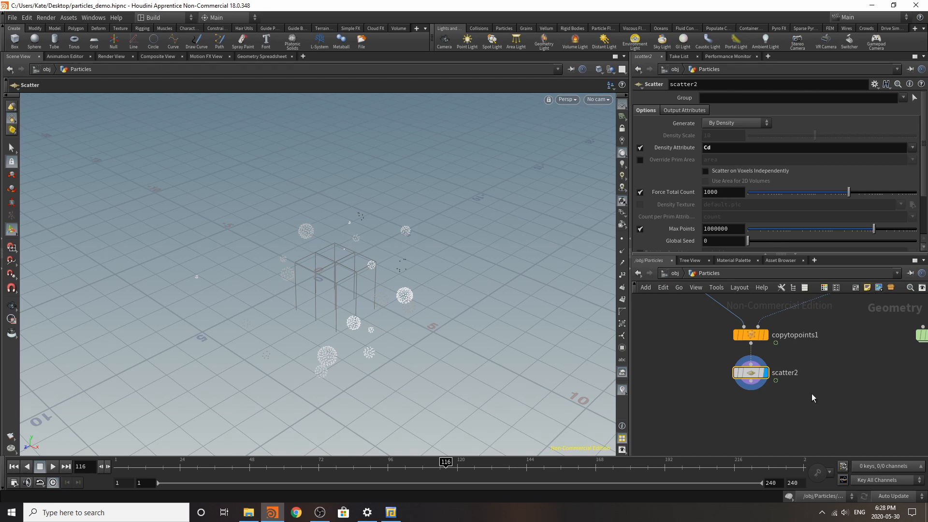
Step: Move the POP Network below the second Scatter node, connect and display it, and play the timeline from frame 1
scroll(825, 371, "down", 4)
scroll(874, 366, "up", 3)
left_click_drag(880, 343, 739, 420)
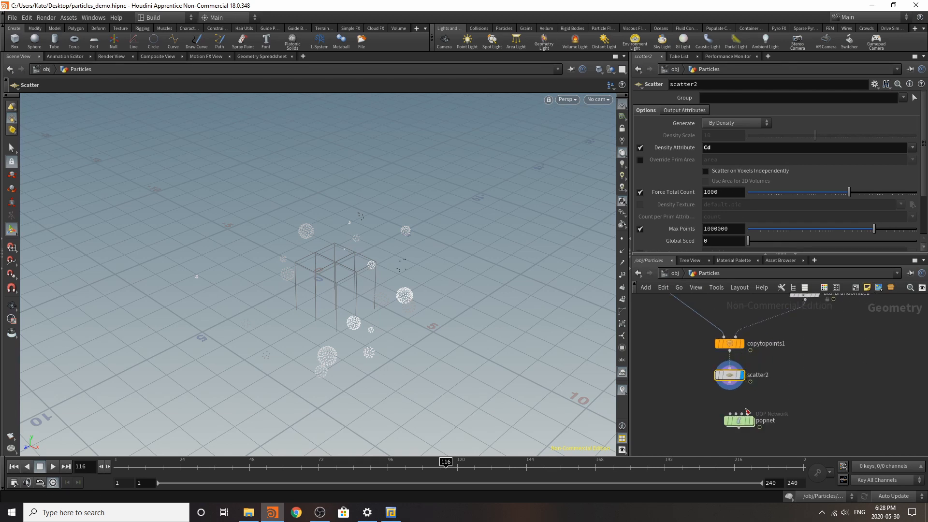
mouse_move(741, 421)
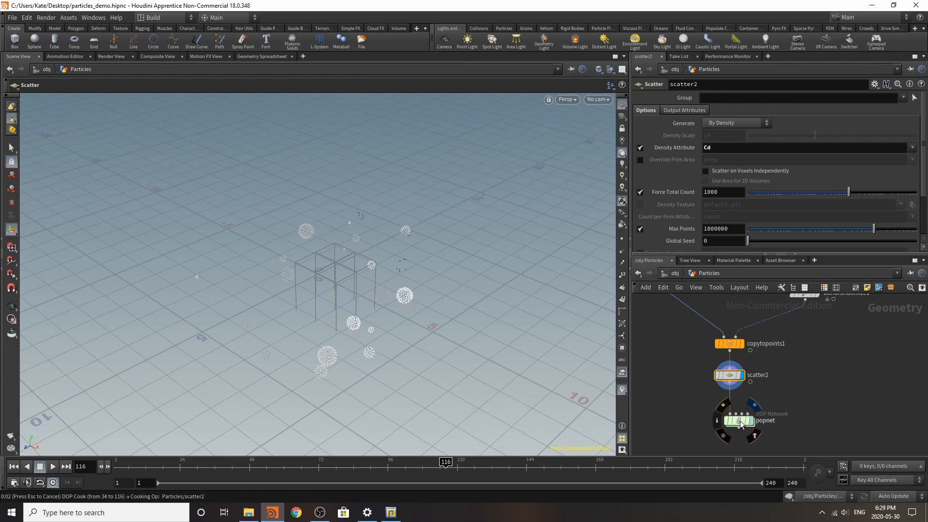
left_click_drag(741, 421, 704, 408)
left_click(15, 467)
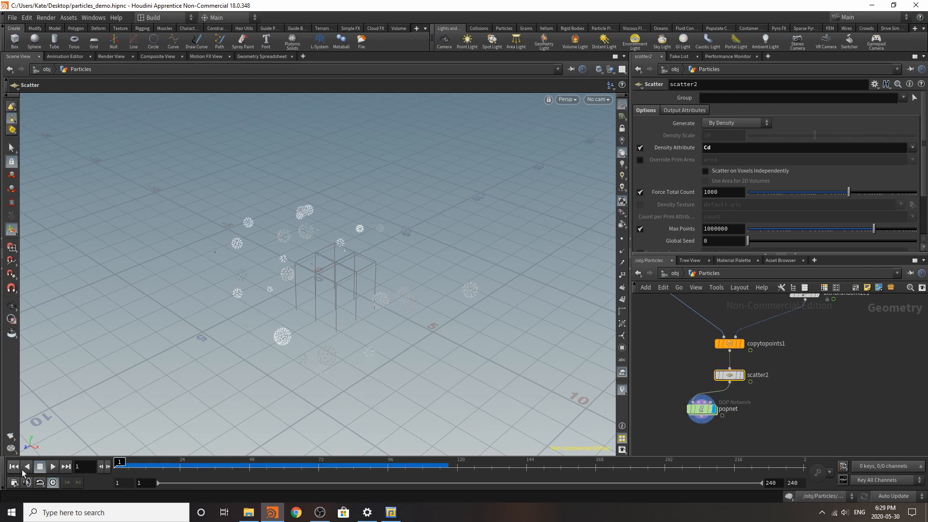
left_click(53, 467)
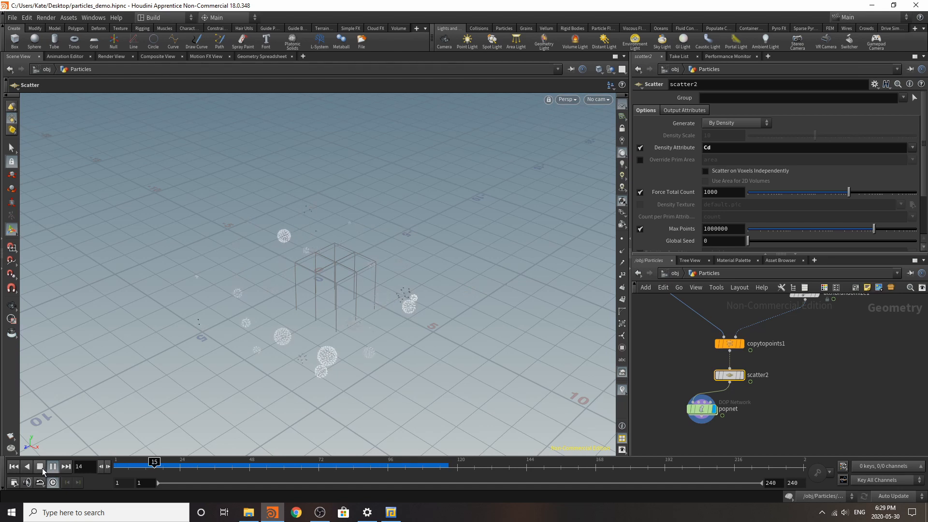
left_click(709, 420)
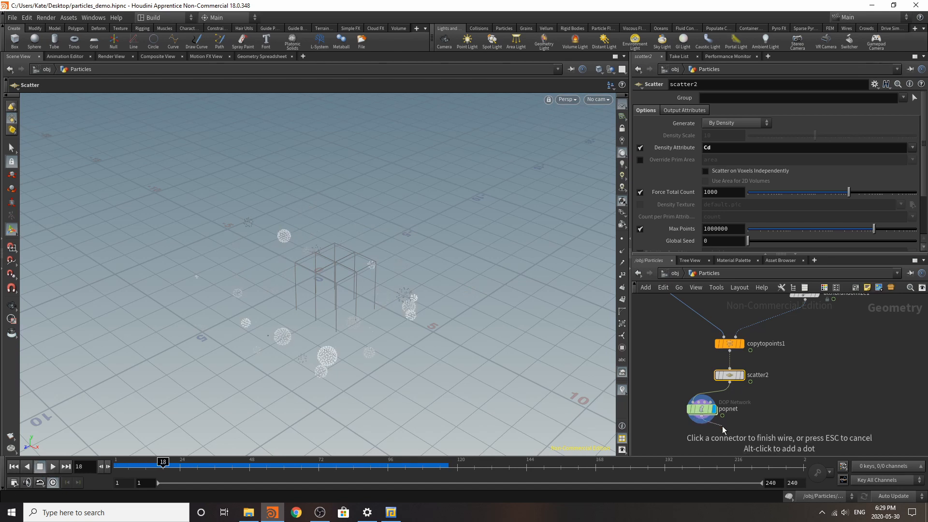
key("Escape")
Step: Move the POP Network further down and insert an Attribute Delete node between the second Scatter node and it
left_click_drag(702, 411, 685, 437)
key("Tab")
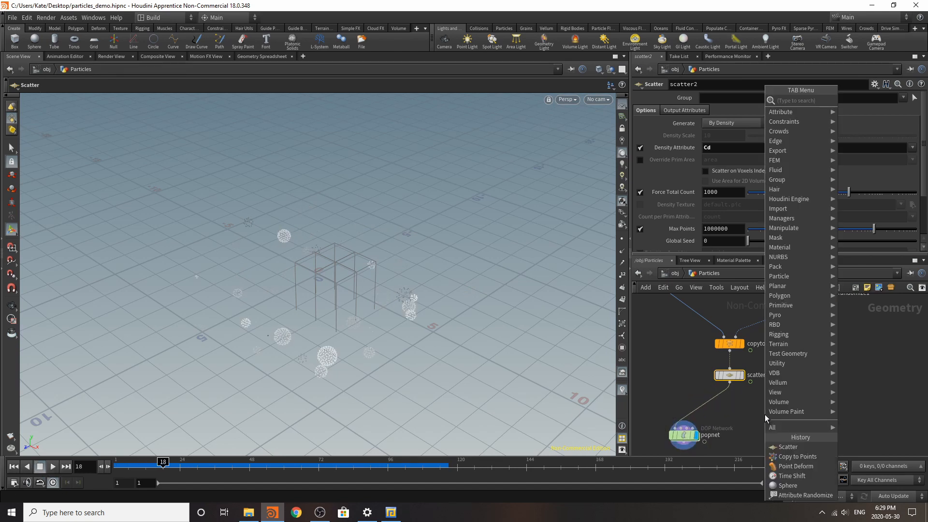
type("att")
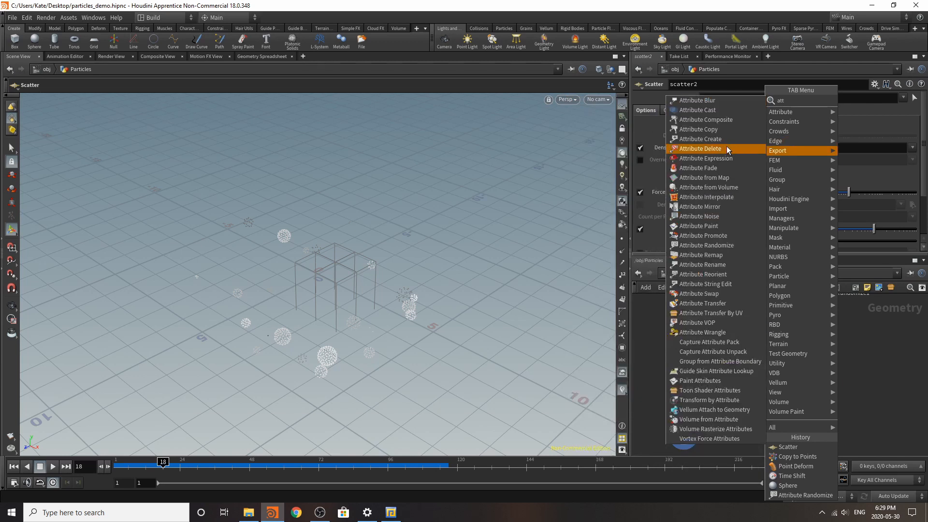
left_click(727, 149)
left_click(717, 405)
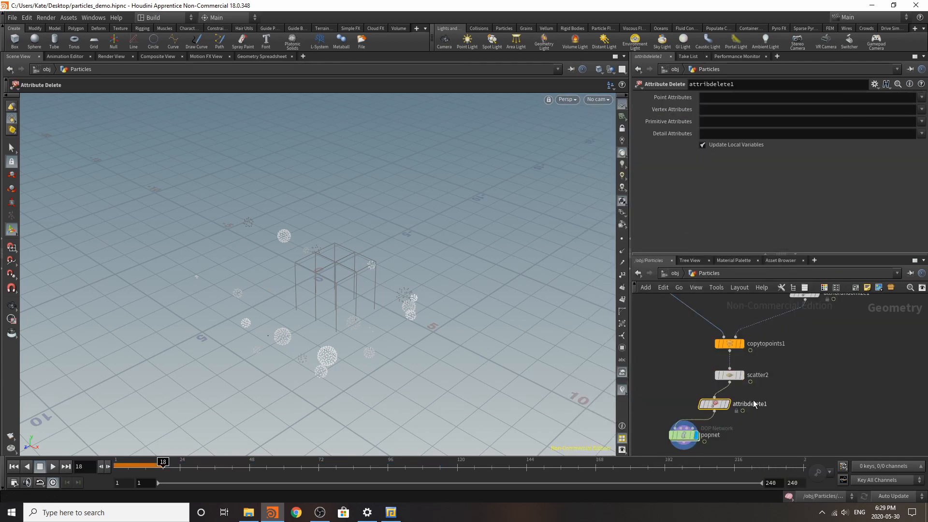
Step: Set the Attribute Delete node to remove the Cd point attribute
left_click(923, 98)
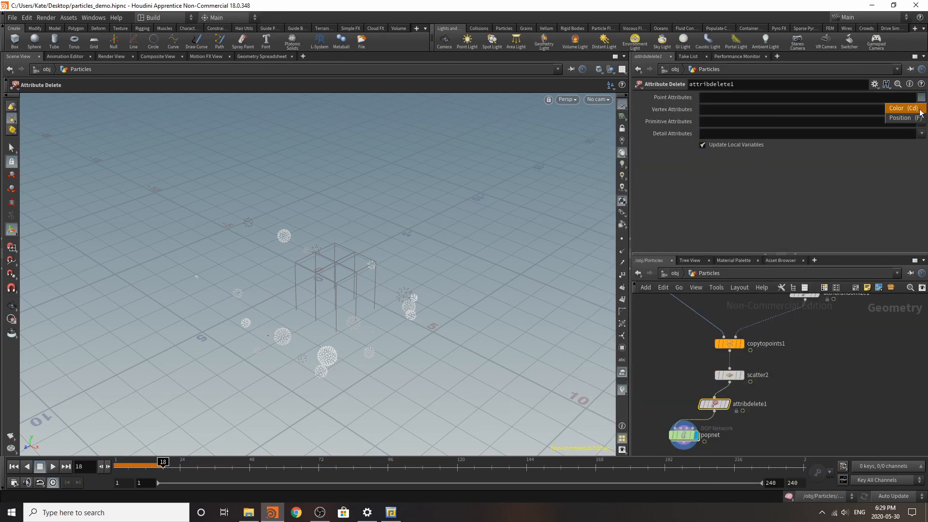
left_click(902, 109)
left_click(922, 109)
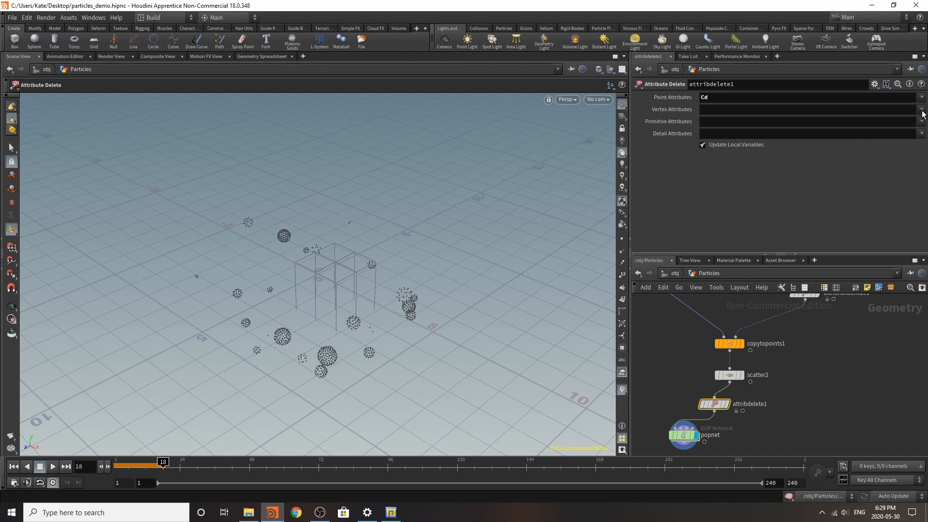
left_click(922, 121)
Step: Go inside the POP Network and play the timeline to preview the emitted particles
scroll(778, 371, "down", 5)
scroll(746, 411, "up", 5)
double_click(740, 367)
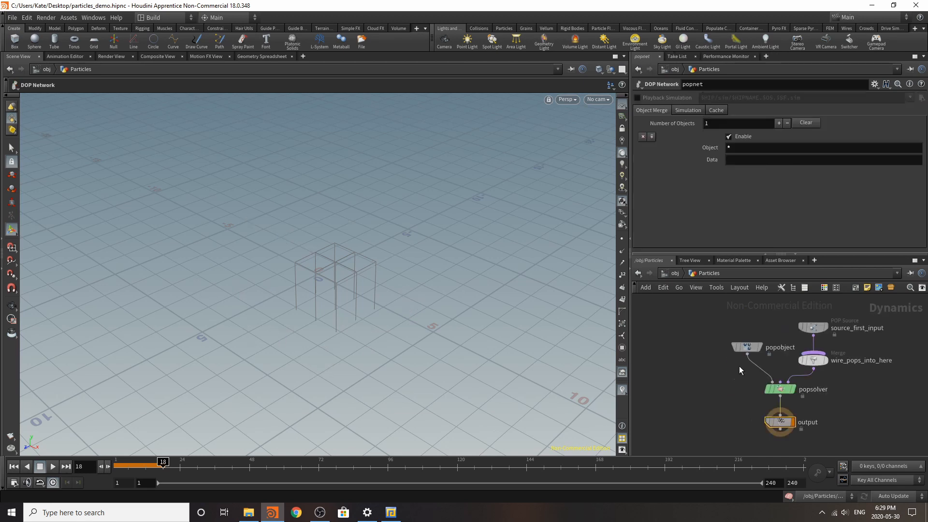
left_click(52, 467)
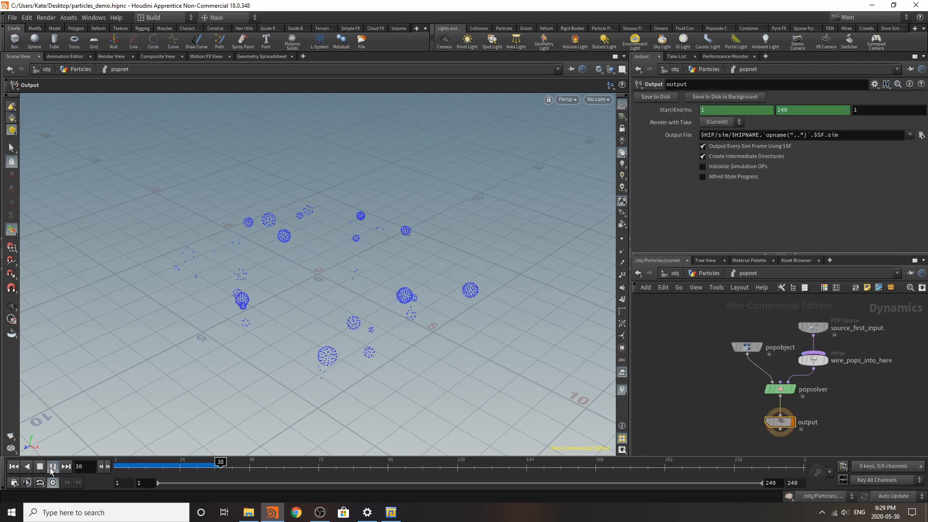
left_click(52, 467)
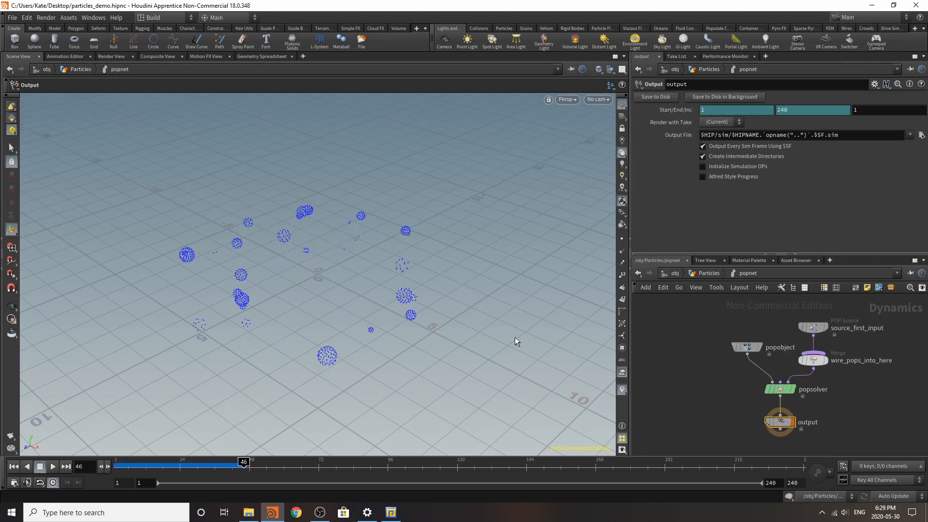
Step: Delete the wire_pops_into_here Merge node and set the POP Source's Emission Type to Points
left_click(814, 360)
key("Delete")
left_click(817, 329)
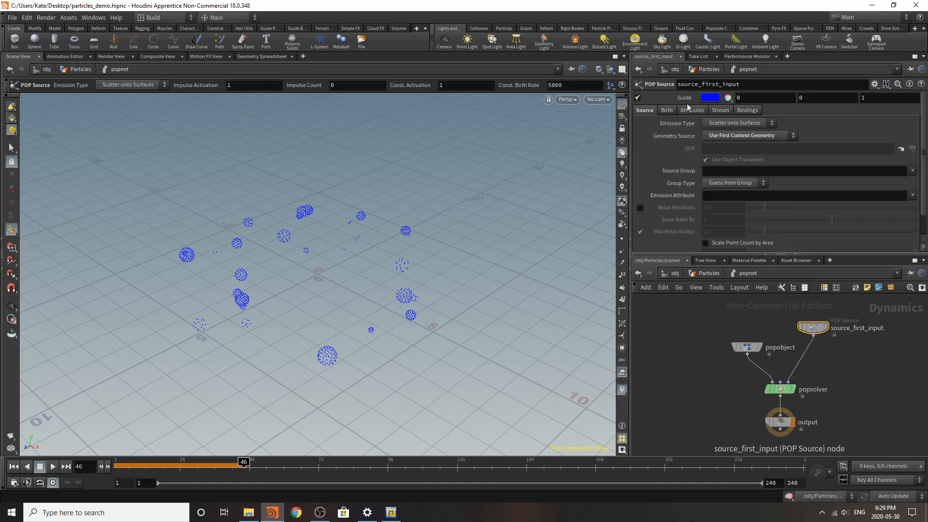
left_click(727, 151)
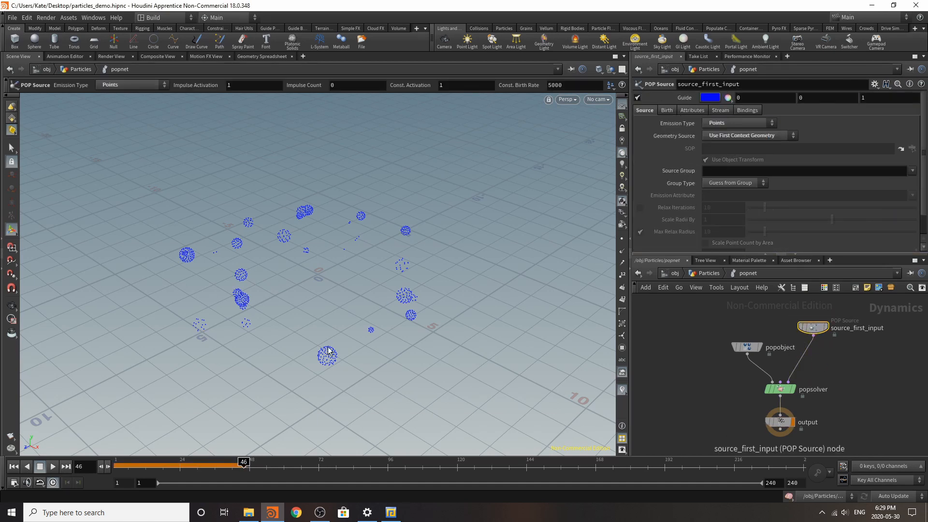
Step: Replay the particle simulation from the first frame to check the point emission
left_click(13, 466)
left_click(50, 468)
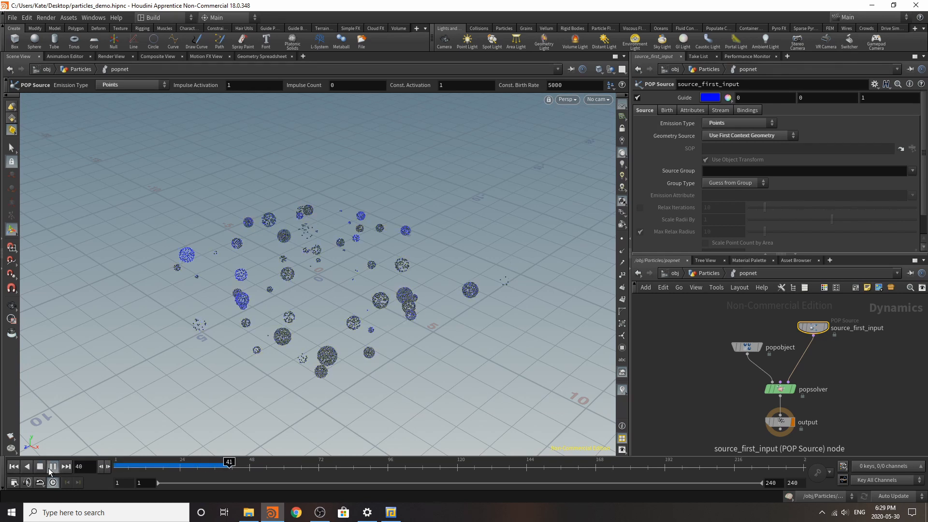
left_click(50, 468)
Step: Set the POP Source's Life Expectancy to 1 and Life Variance to 0.3
left_click(667, 110)
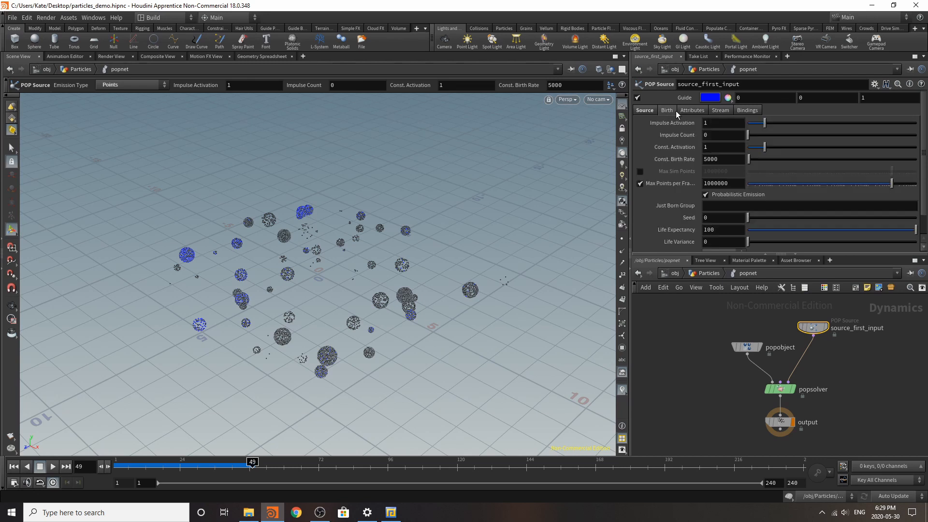
left_click(721, 242)
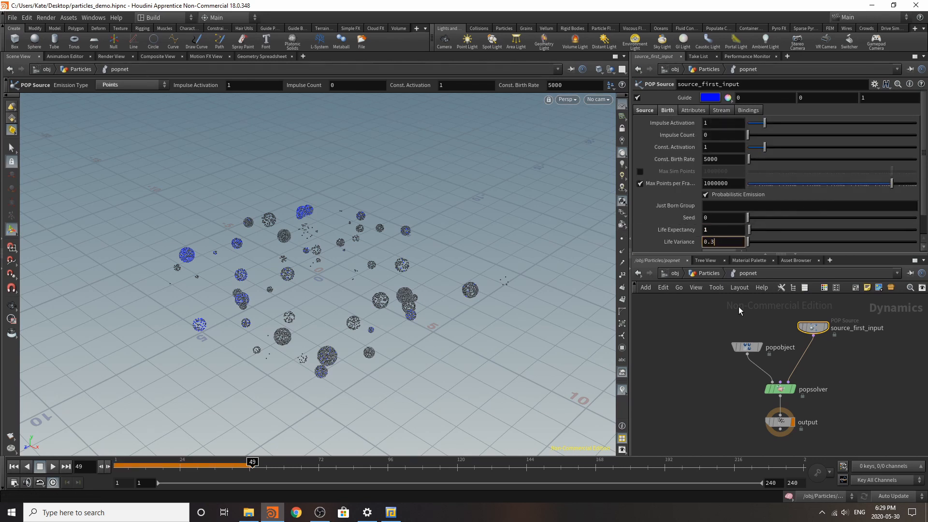
Step: Insert a POP Force node between the POP Source and the POP Solver
key("Tab")
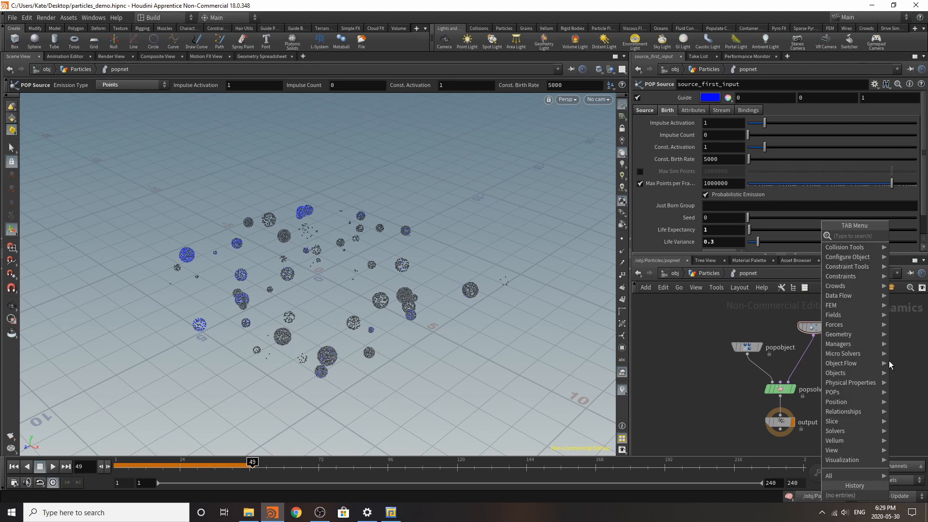
type("pop")
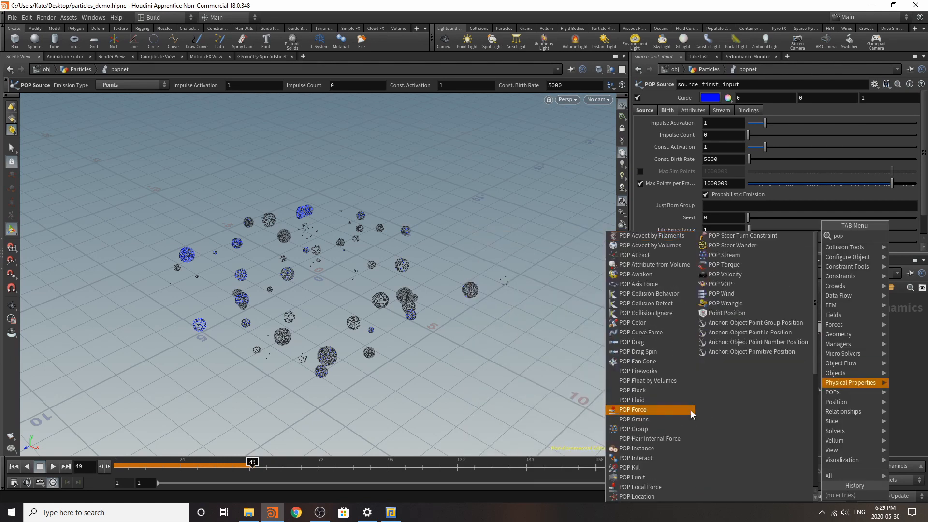
left_click(655, 409)
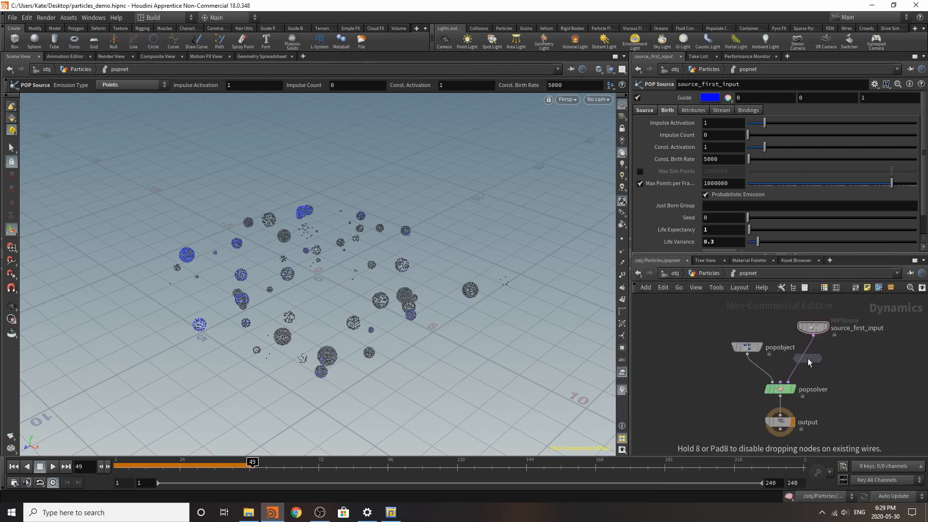
left_click(831, 358)
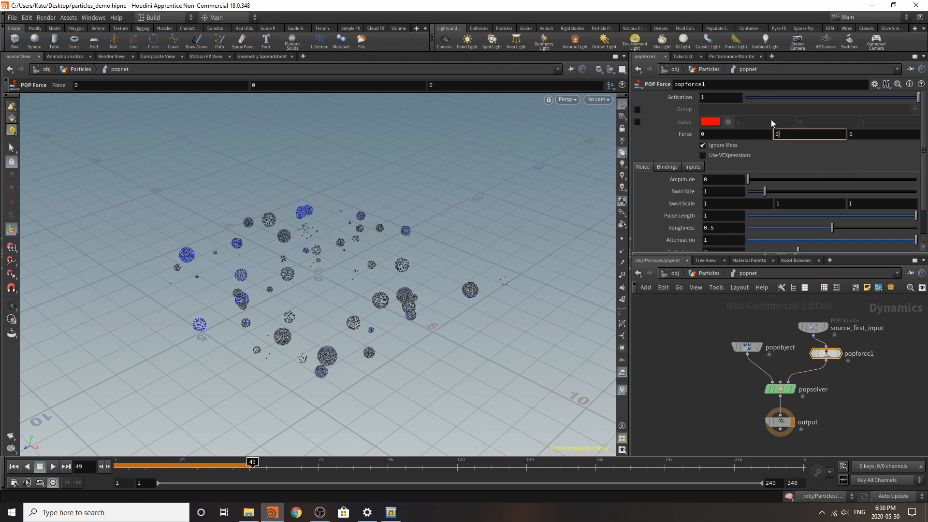
Step: Set the POP Force's Y force to 0.2 and noise Amplitude to 0.4, and return to the first frame
type("2")
key("Return")
left_click(8, 466)
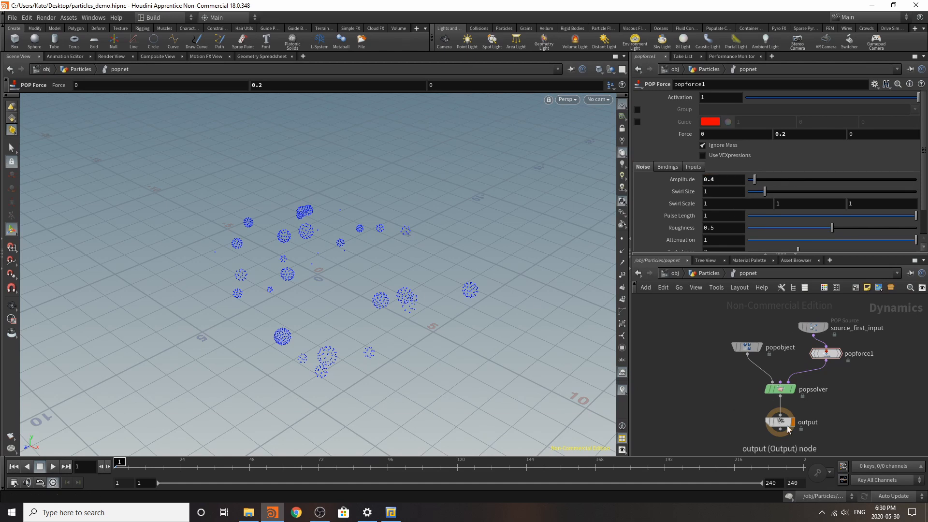
Step: Move the output node and automatically lay out the nodes inside the POP Network
left_click_drag(778, 422, 746, 445)
key("l")
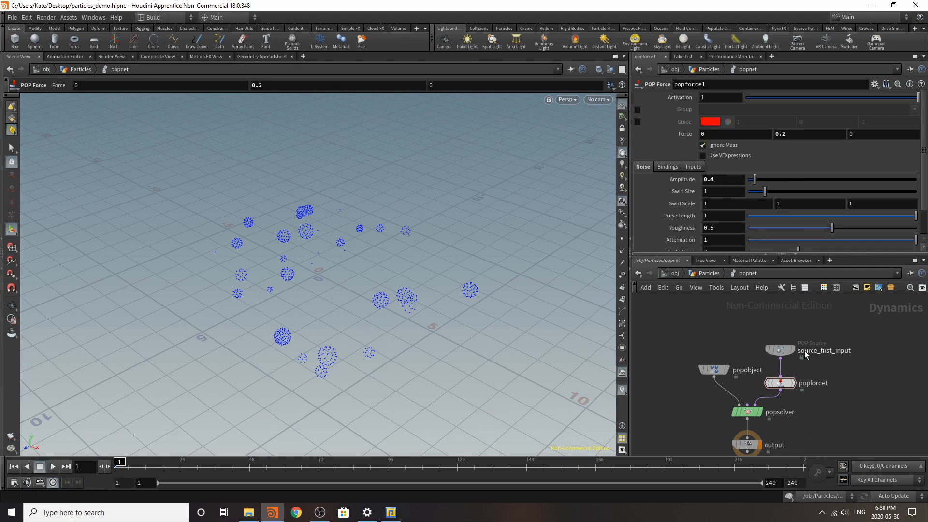
Step: Select the POP Source node, then play the particle simulation and stop it around frame 40
left_click(780, 349)
left_click(637, 98)
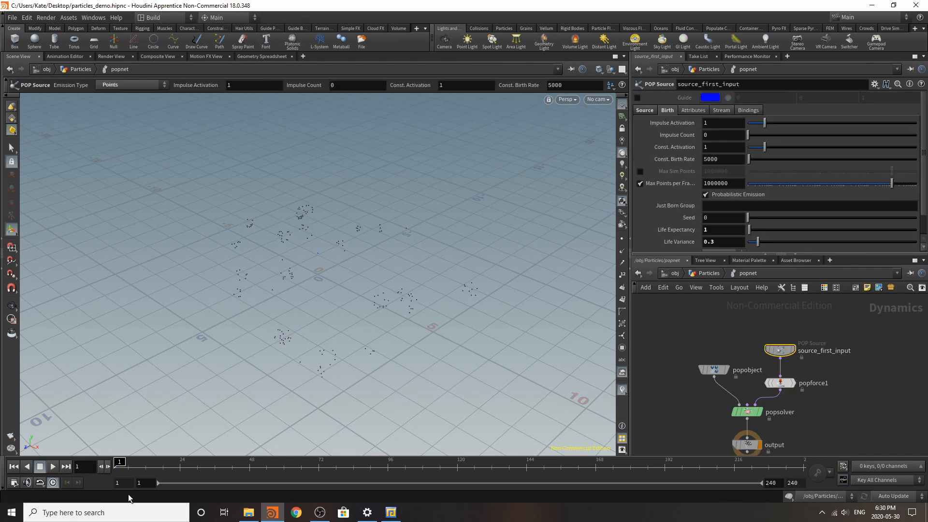
left_click(49, 470)
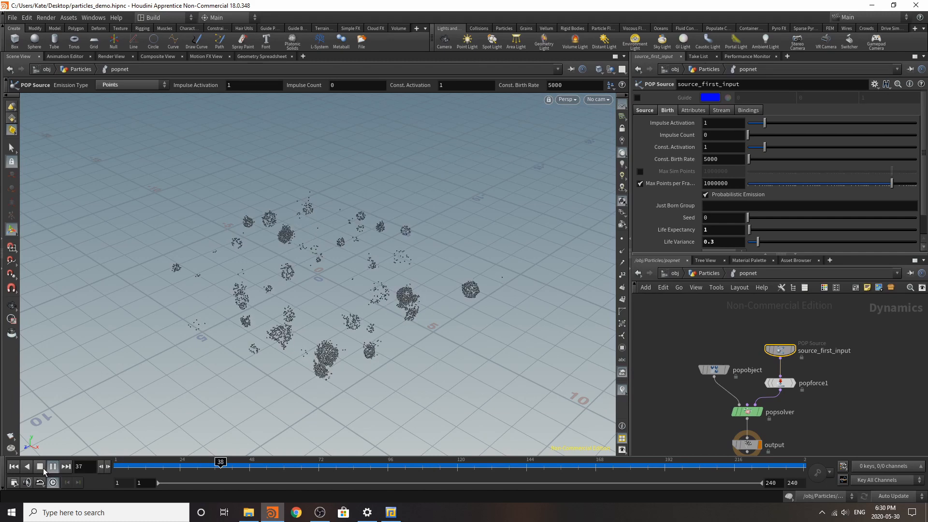
left_click(44, 471)
Step: Frame the particles from a low, close angle and create a camera from the current view
left_click_drag(303, 352, 292, 290, "alt")
right_click_drag(292, 290, 510, 216, "alt")
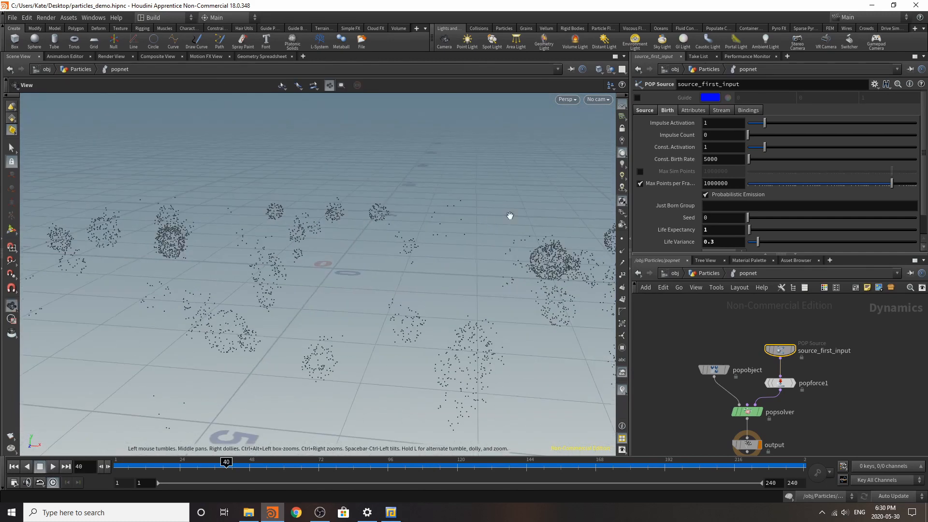
left_click_drag(341, 302, 390, 250, "alt")
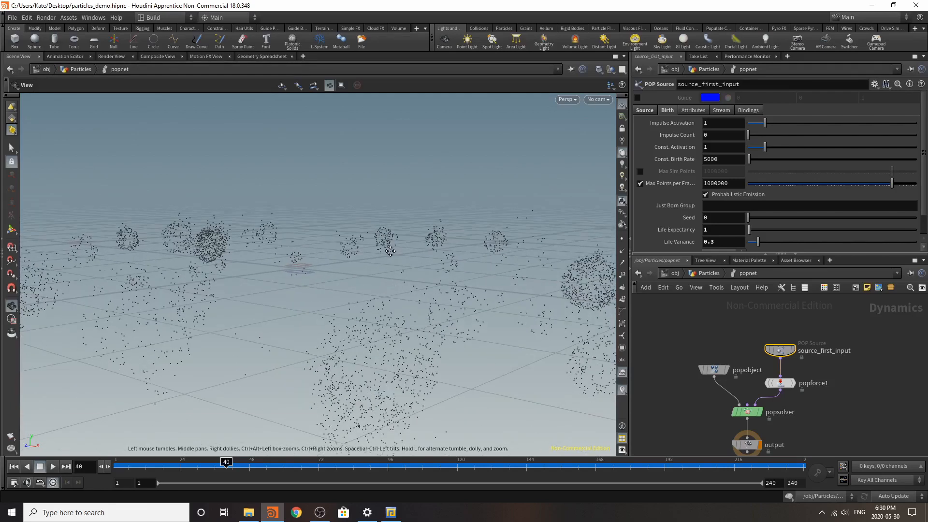
mouse_move(391, 251)
right_mouse_down("alt")
mouse_move(373, 269)
mouse_move(380, 261)
right_mouse_up("alt")
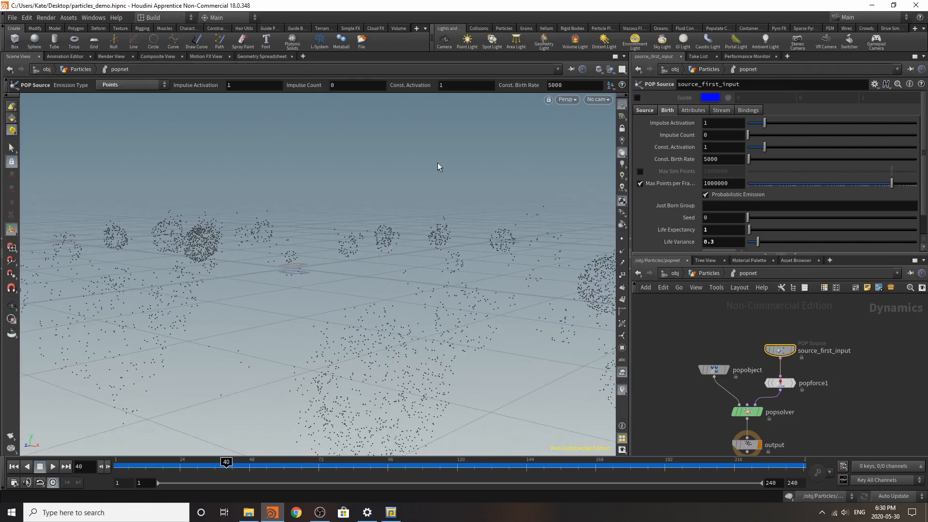
left_click(444, 41, "ctrl")
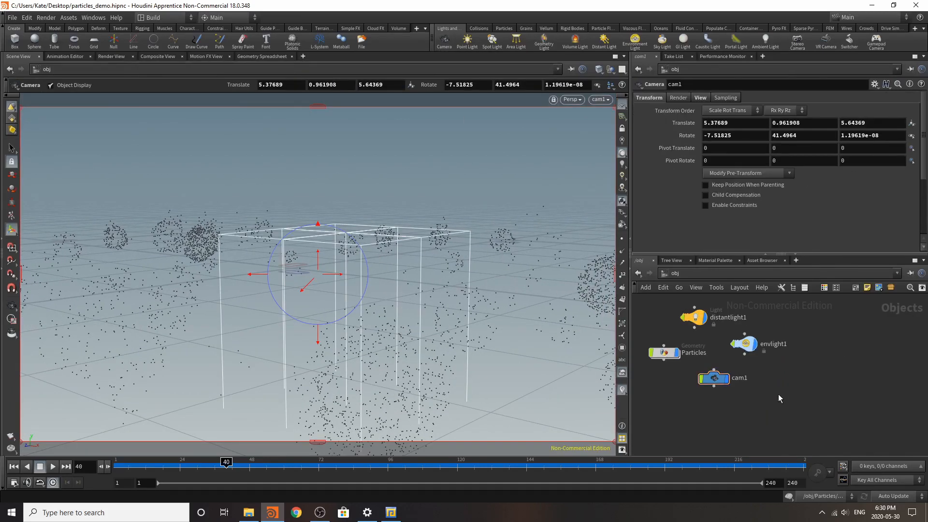
Step: Go back inside the Particles object and play the simulation through the new camera
double_click(663, 354)
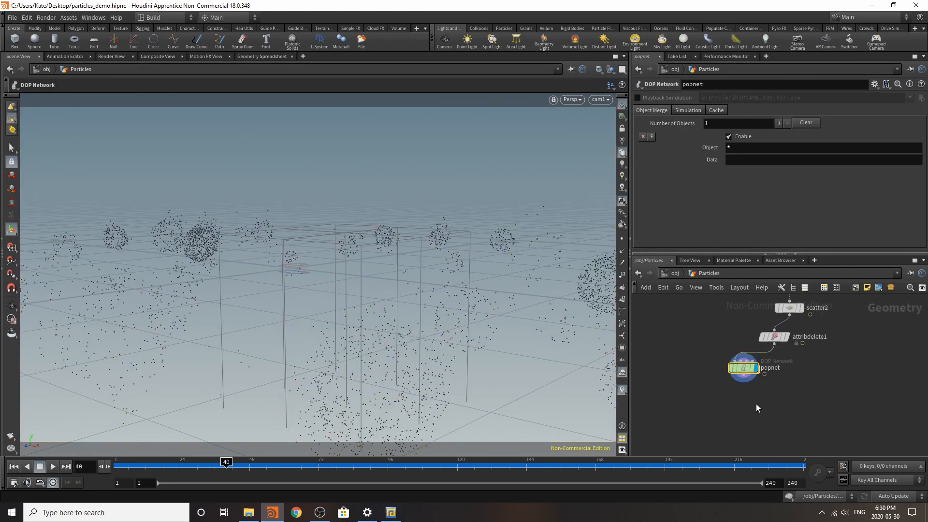
left_click(53, 467)
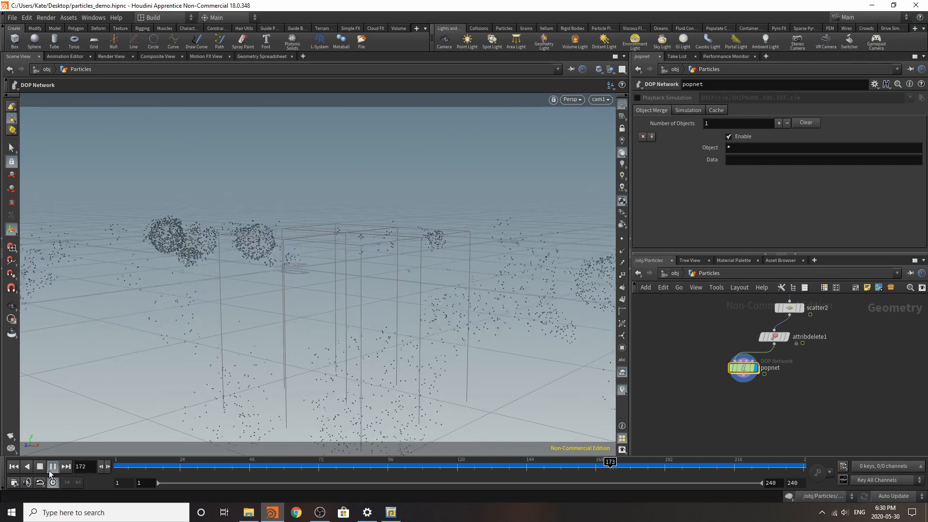
left_click(41, 466)
Step: Insert a Mountain node on the wire between sphere1 and copytopoints1
scroll(792, 419, "down", 4)
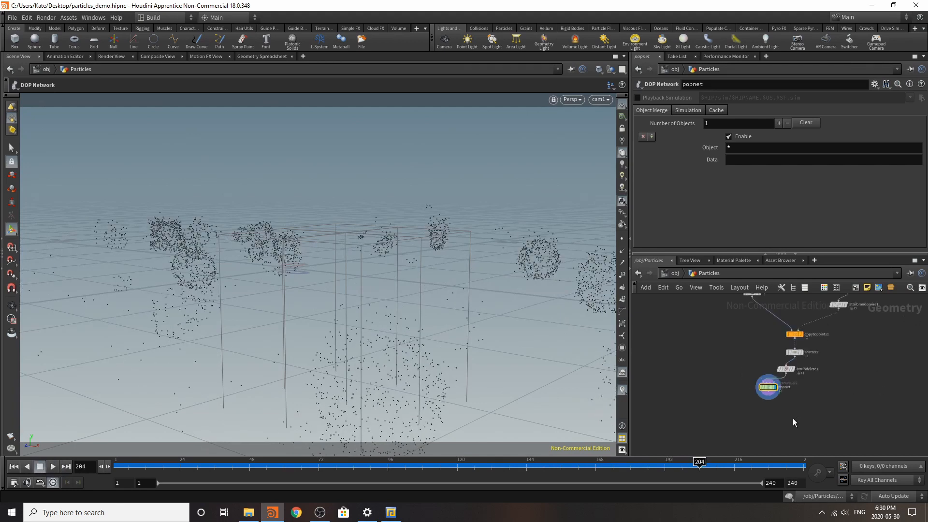
scroll(747, 347, "up", 2)
key("Tab")
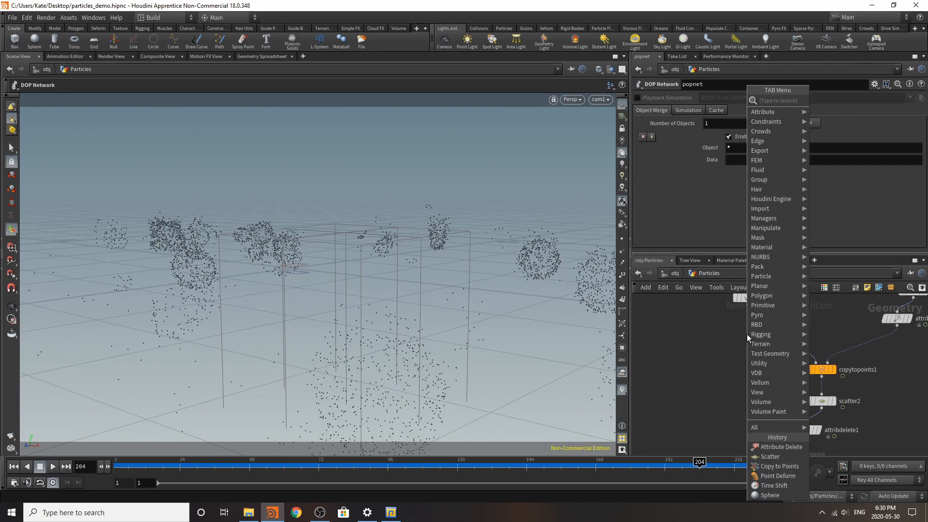
type("mou")
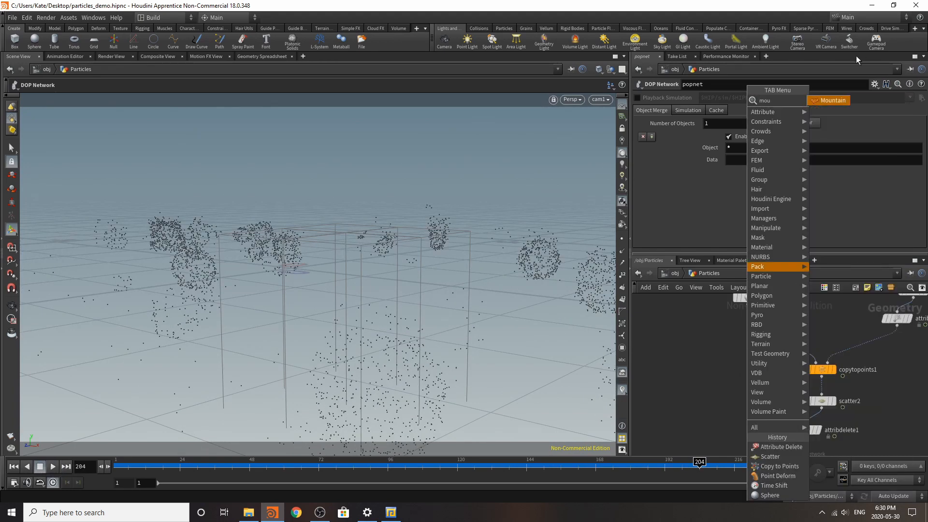
left_click(834, 101)
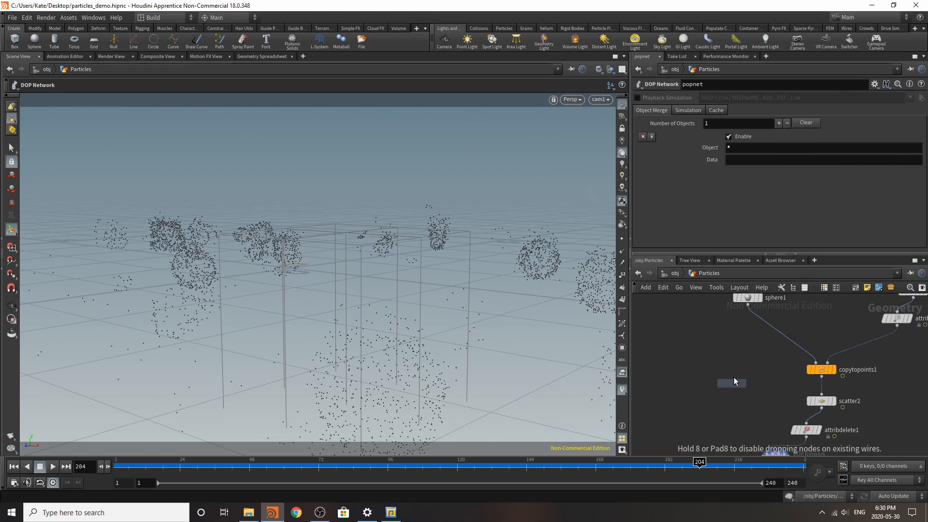
left_click(771, 358)
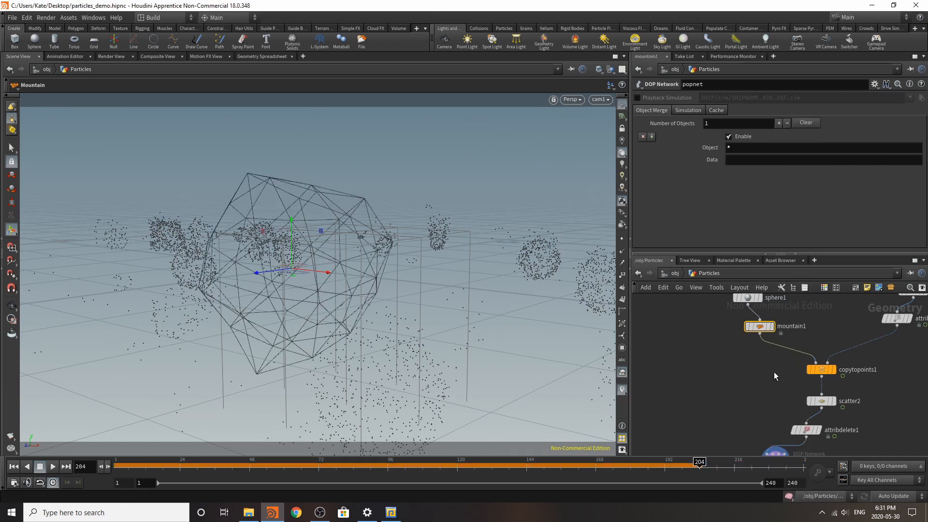
Step: Replay the simulation from the first frame to check the mountain-deformed spheres, stopping at frame 90
left_click(14, 467)
left_click(54, 466)
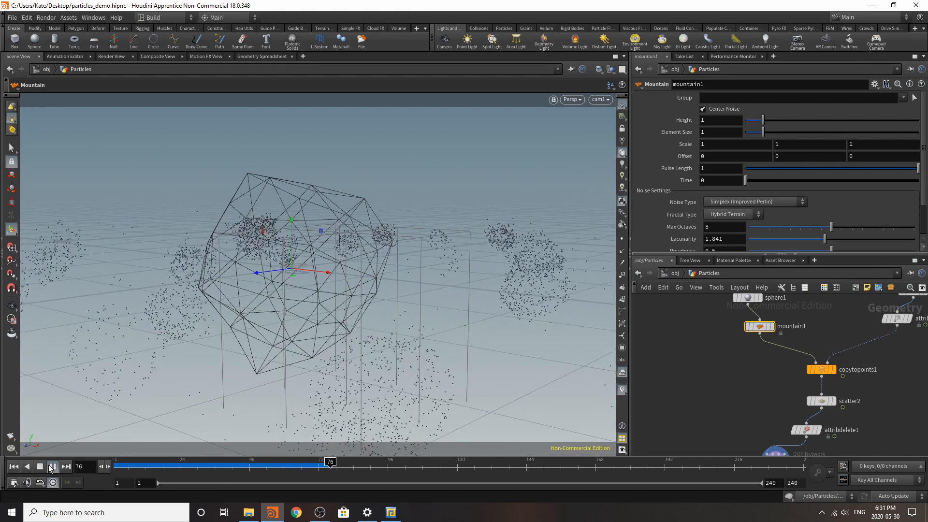
left_click(50, 468)
Step: Add an Attribute Delete node after the popnet and make it the displayed node
scroll(854, 370, "down", 4)
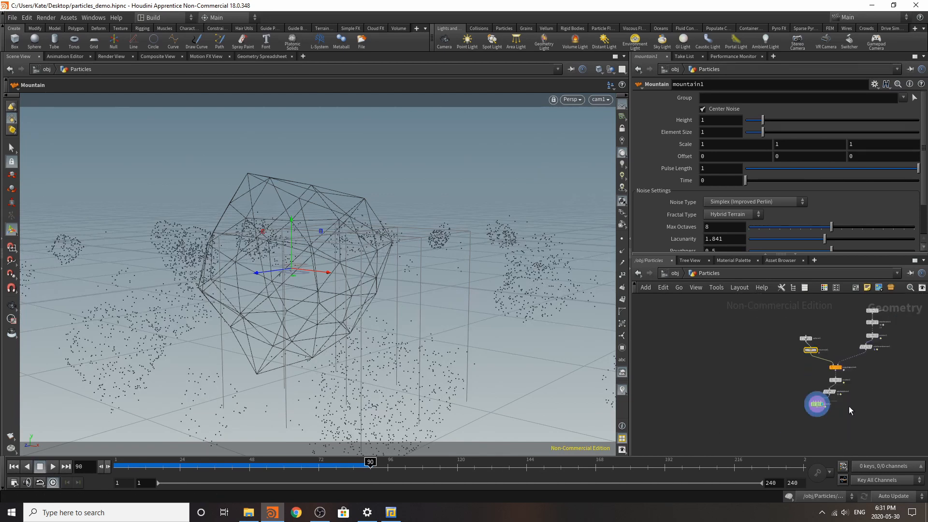
scroll(849, 406, "up", 5)
key("Tab")
type("attr")
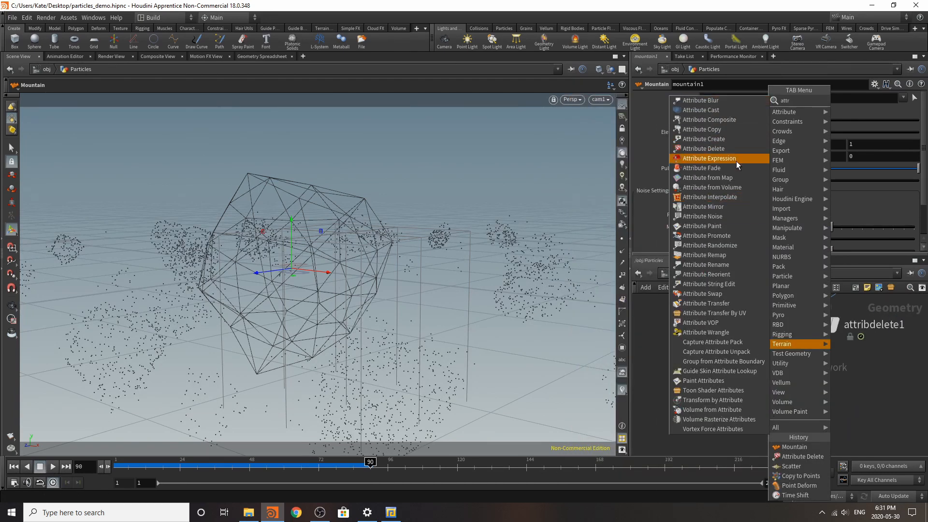
left_click(742, 149)
left_click(758, 430)
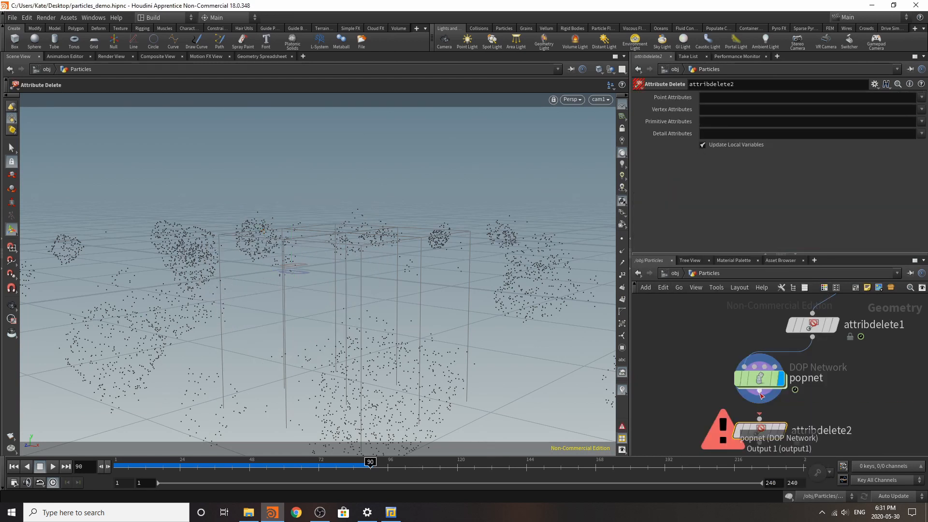
Step: Set the new Attribute Delete's point attributes to age, dead, force, has_pprevious, id, life, pprevious and sourceptnum
left_click(921, 98)
left_click(888, 127)
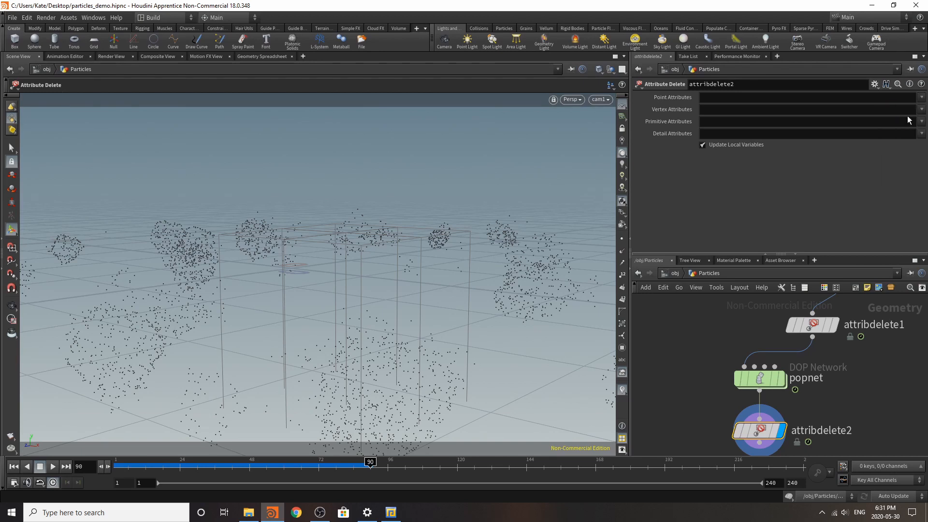
left_click(921, 98)
left_click(889, 137)
left_click(922, 97)
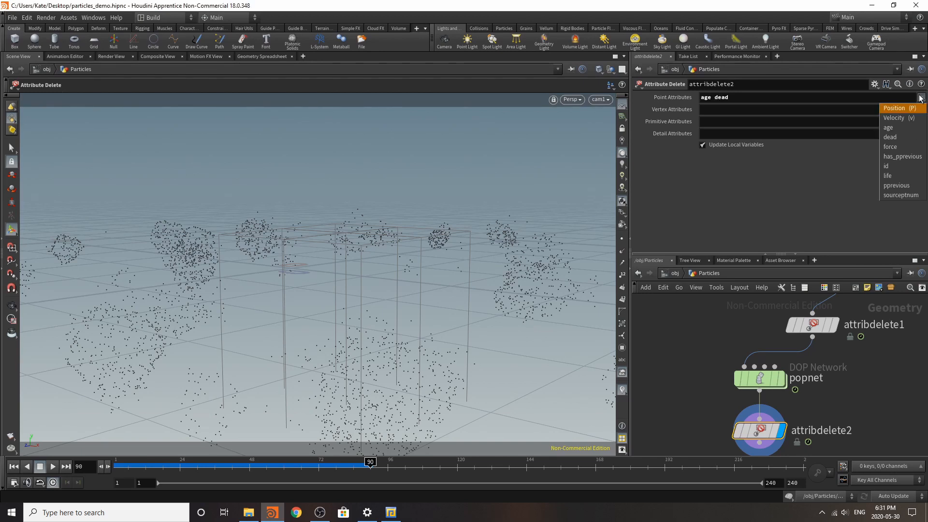
left_click(914, 145)
left_click(922, 98)
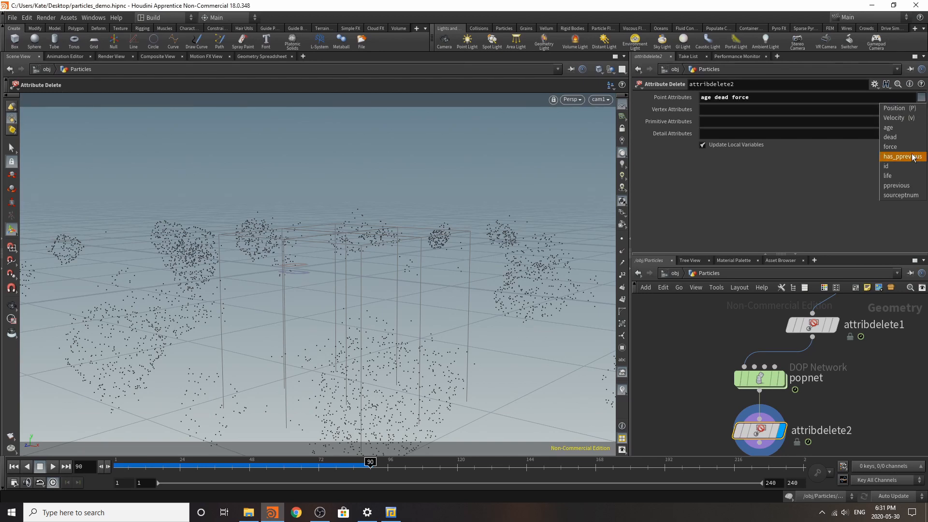
left_click(909, 157)
left_click(922, 98)
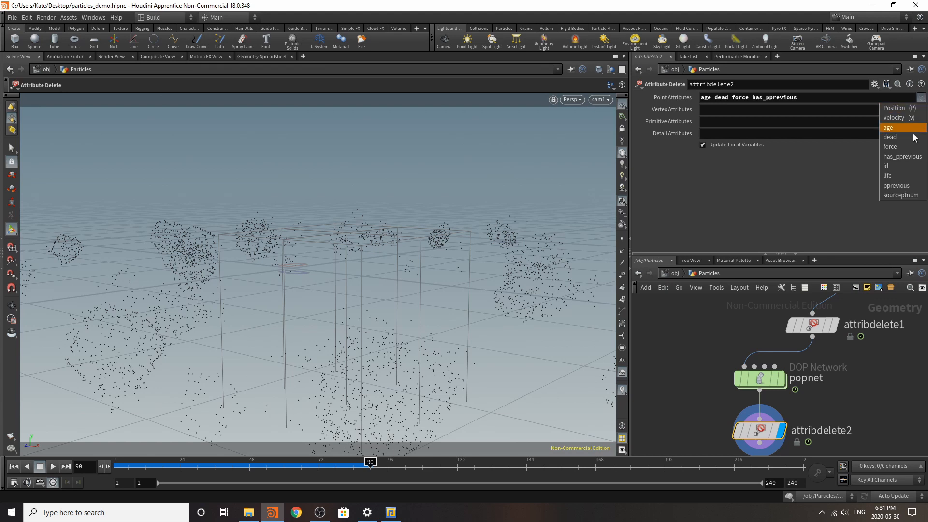
left_click(905, 167)
left_click(922, 99)
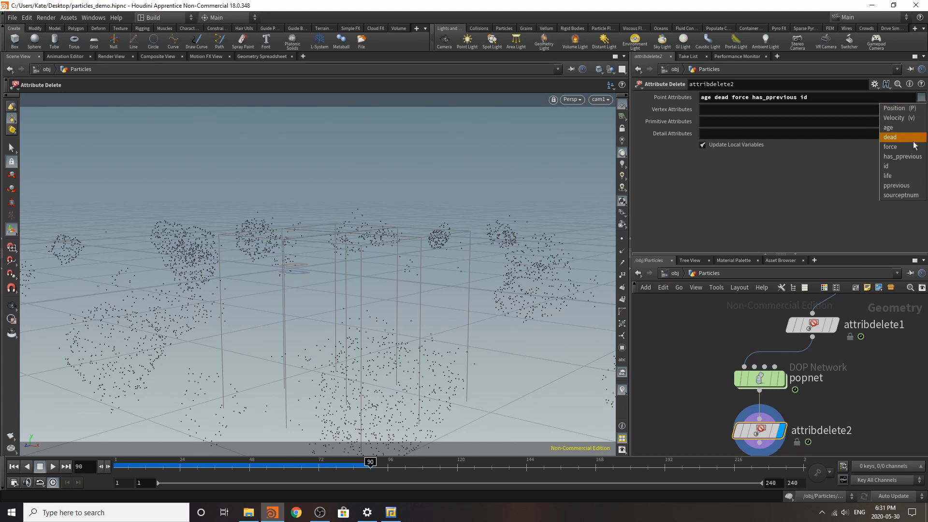
left_click(905, 176)
left_click(922, 99)
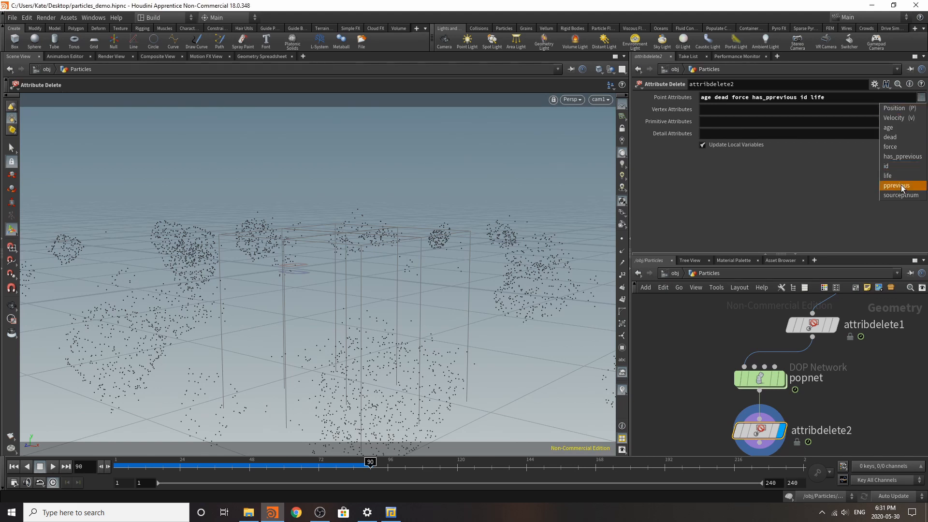
left_click(902, 185)
left_click(921, 98)
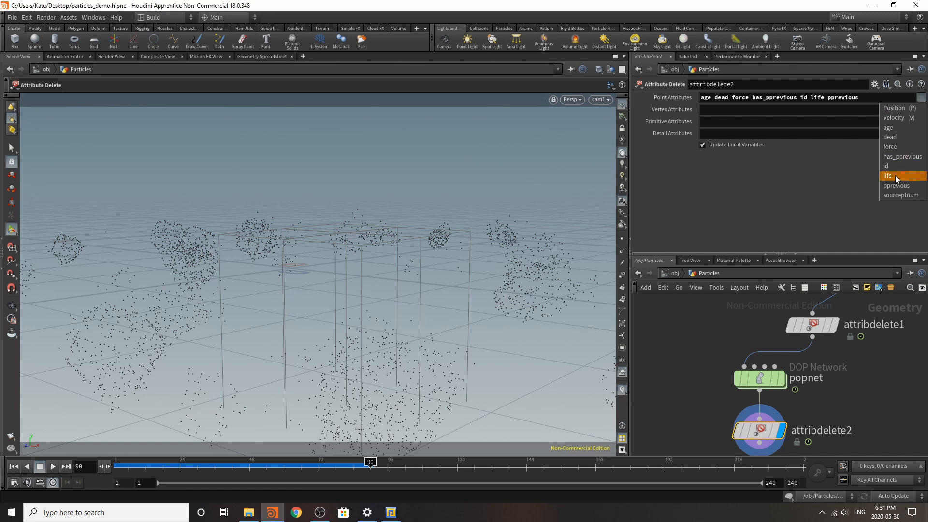
left_click(892, 196)
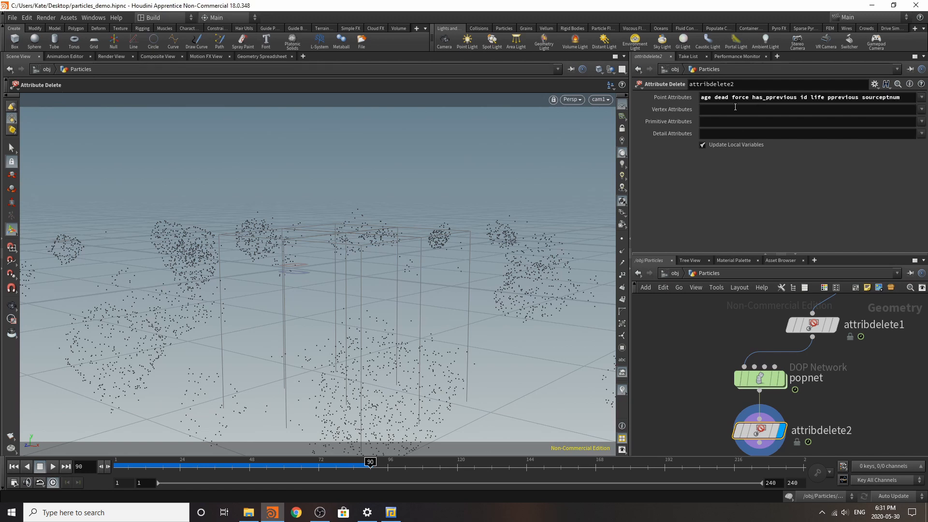
Step: Remove age from attribdelete2's list of point attributes
left_click(713, 98)
key("BackSpace")
key("BackSpace")
key("BackSpace")
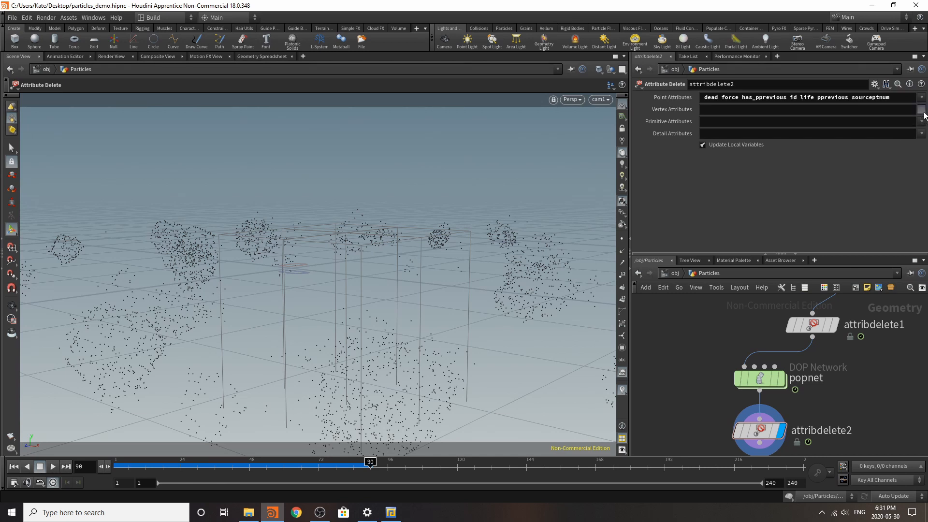
scroll(786, 355, "down", 5)
scroll(777, 408, "up", 4)
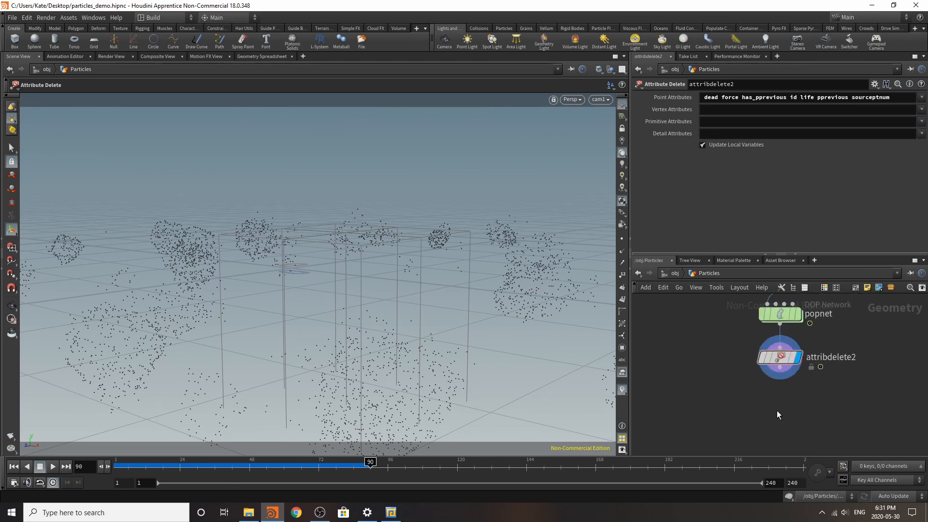
scroll(775, 411, "down", 1)
key("Tab")
type("attr")
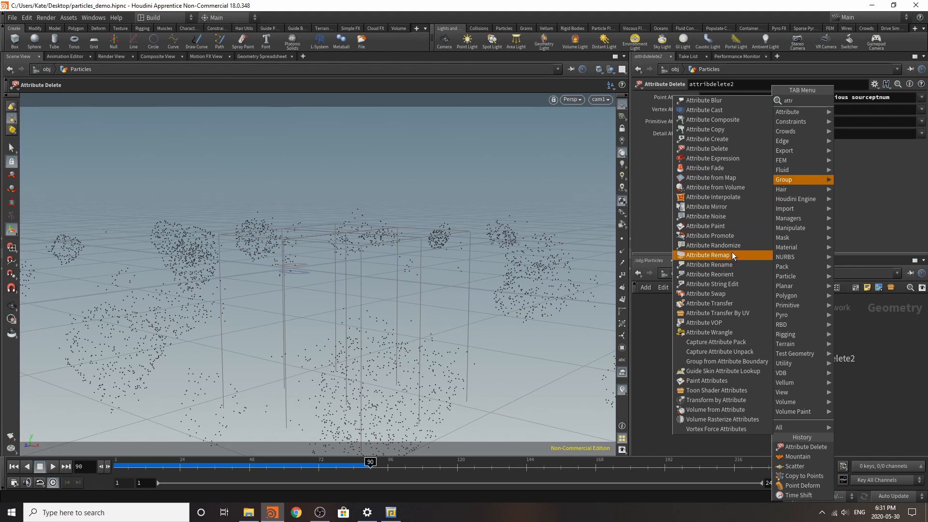
left_click(901, 352)
scroll(812, 409, "down", 5)
scroll(832, 354, "up", 3)
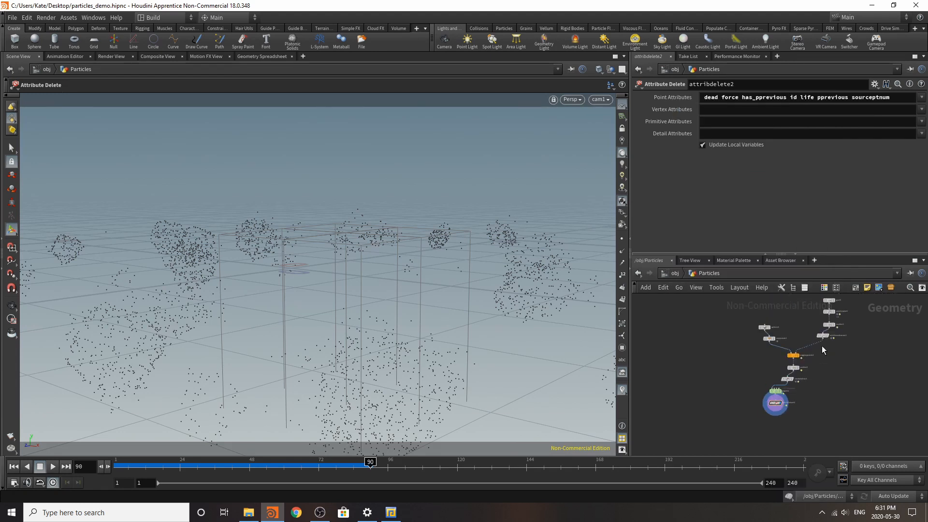
Step: Copy the attribrandomize1 pscale node, connect the copy below attribdelete2 and make it the displayed node
middle_click_drag(822, 347, 763, 428)
left_click(814, 354)
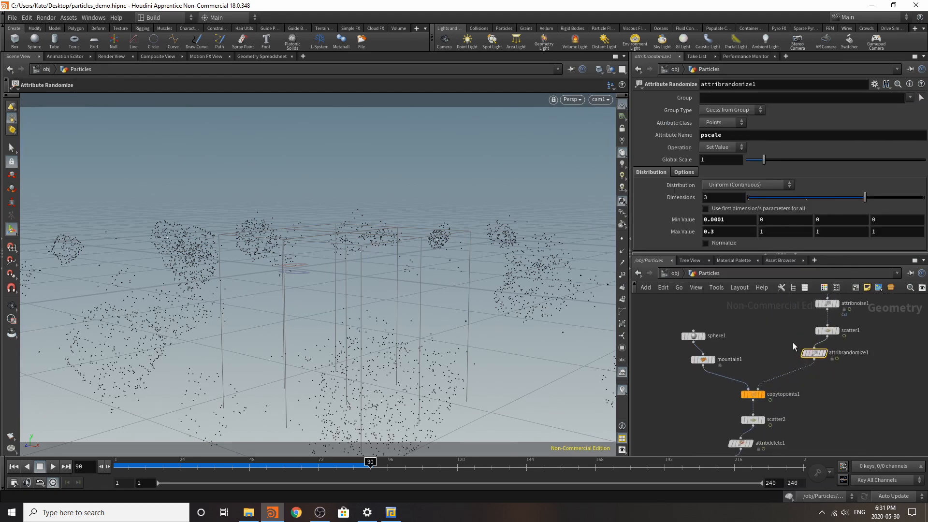
key("ctrl+c")
scroll(812, 325, "down", 4)
scroll(752, 434, "up", 5)
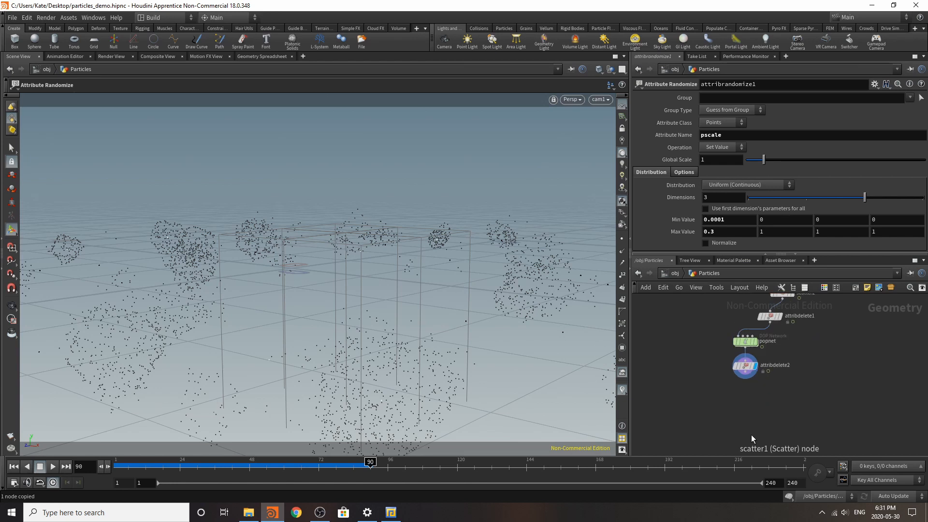
key("ctrl+v")
left_click_drag(744, 359, 742, 392)
left_click(756, 386)
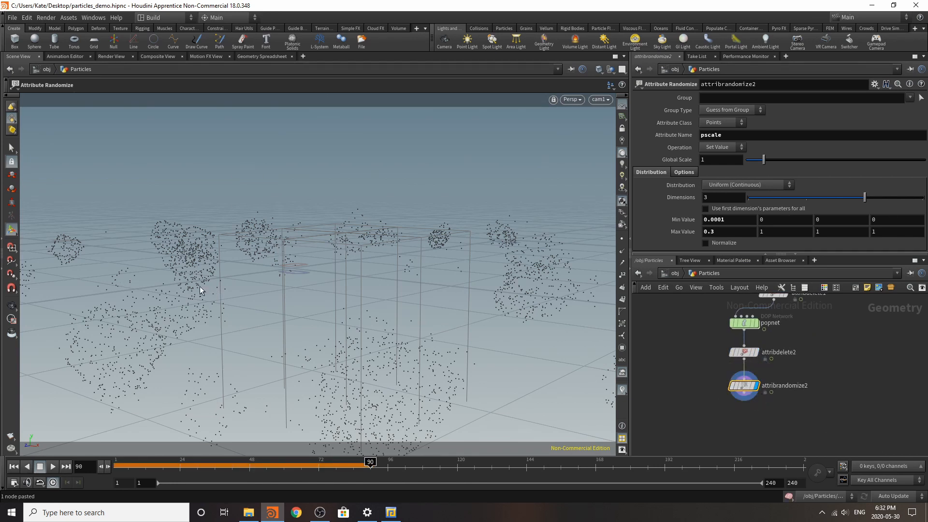
Step: Return to the first frame and start a preview render through /obj/cam1 in the Render View
left_click(14, 466)
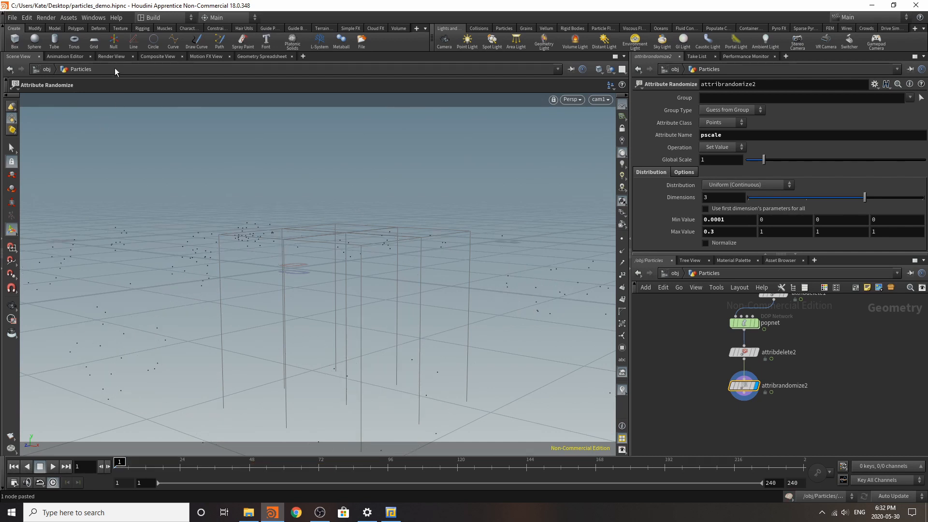
left_click(111, 56)
left_click(213, 70)
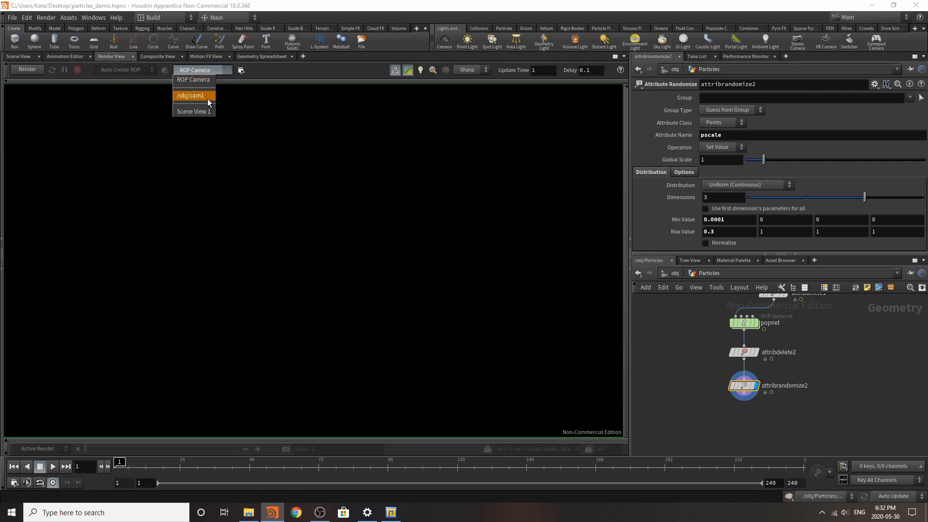
left_click(208, 97)
left_click(27, 69)
Step: Set the first Max Value of attribrandomize2's pscale distribution to 0.06
left_click(726, 234)
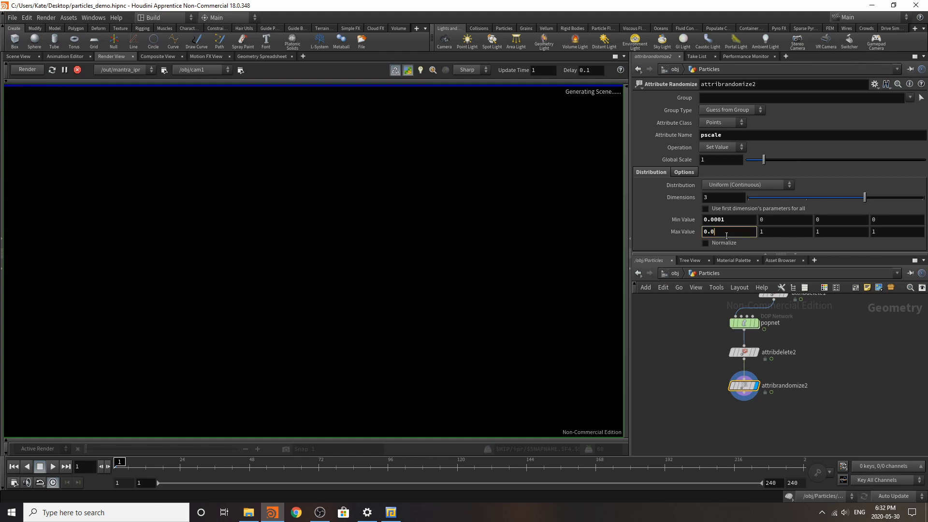
type("0.06")
key("Return")
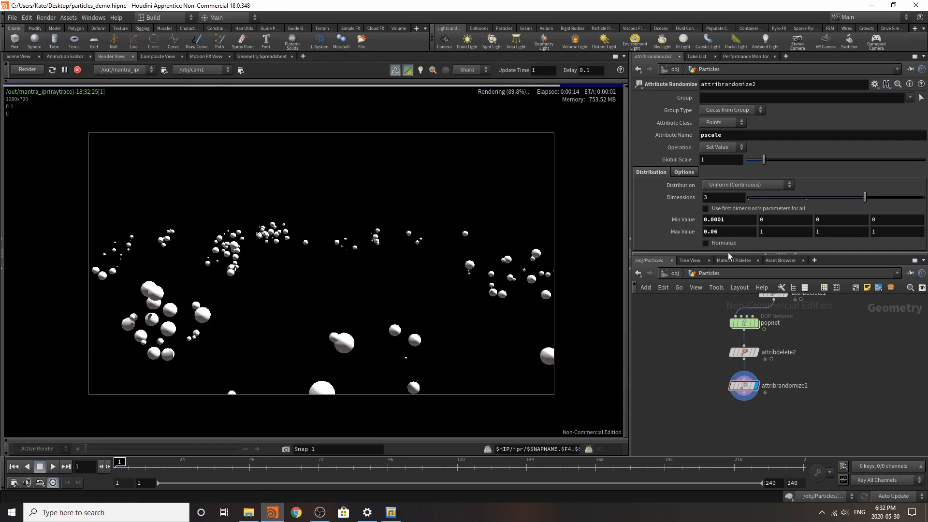
Step: Set the first Max Value of attribrandomize2's pscale distribution to 0.02, after trying 0.01
left_click(735, 232)
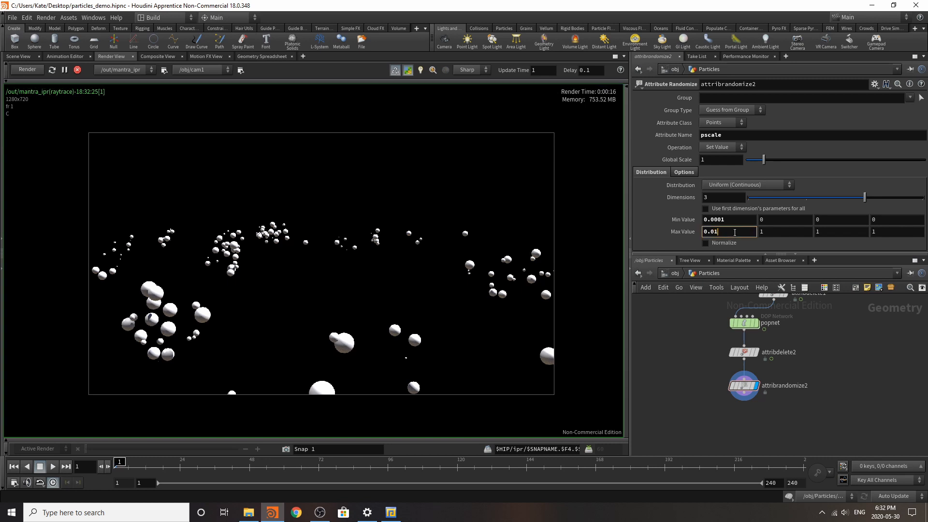
key("Return")
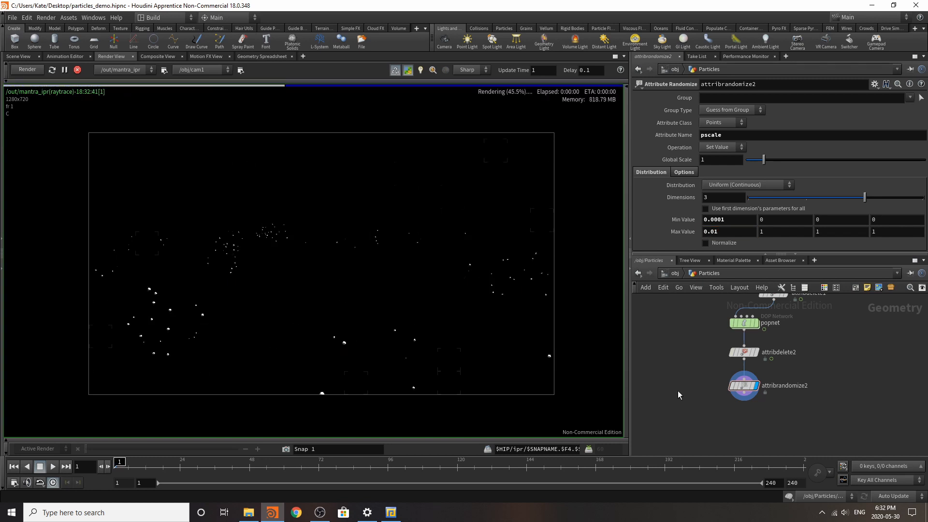
left_click(728, 231)
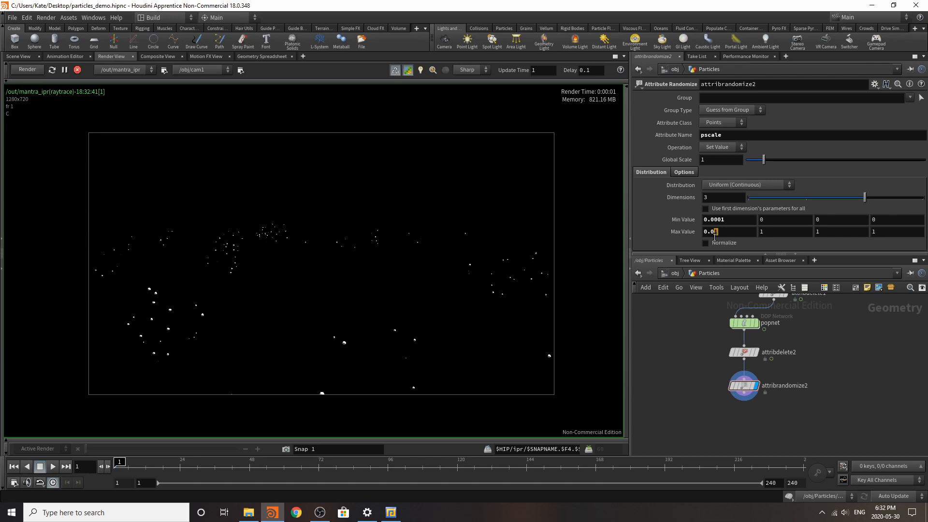
type("2")
key("Return")
Step: Show the scene view, open the popnet, and set popforce1's Y force to 0.4 and its noise amplitude to 0.8
scroll(748, 377, "down", 1)
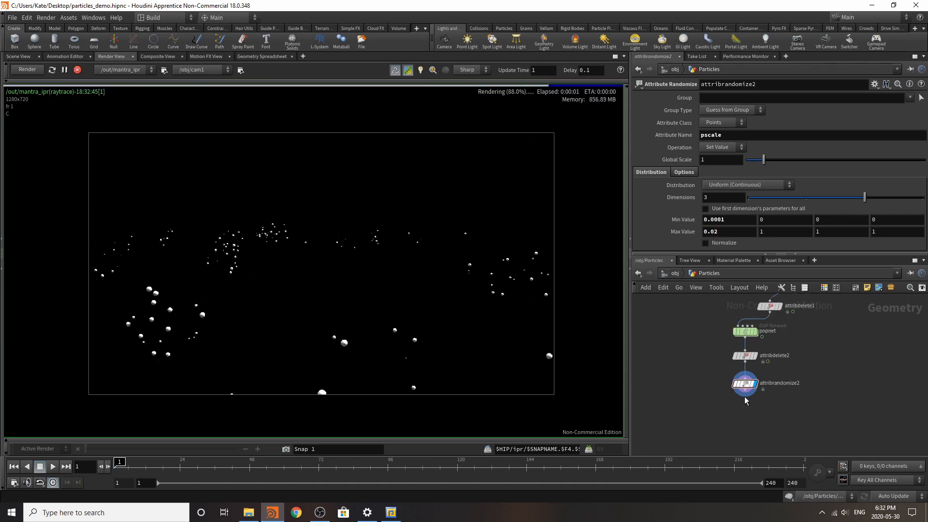
left_click(19, 56)
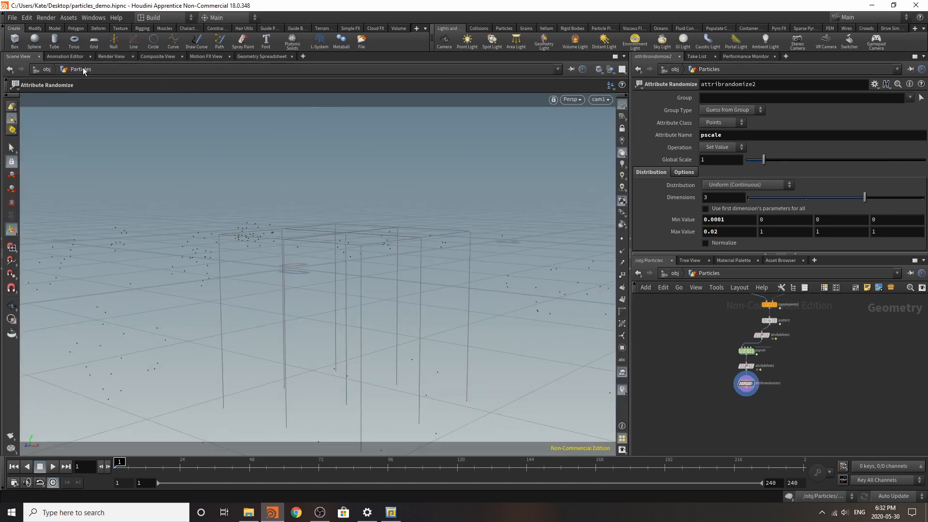
scroll(730, 354, "up", 2)
double_click(755, 350)
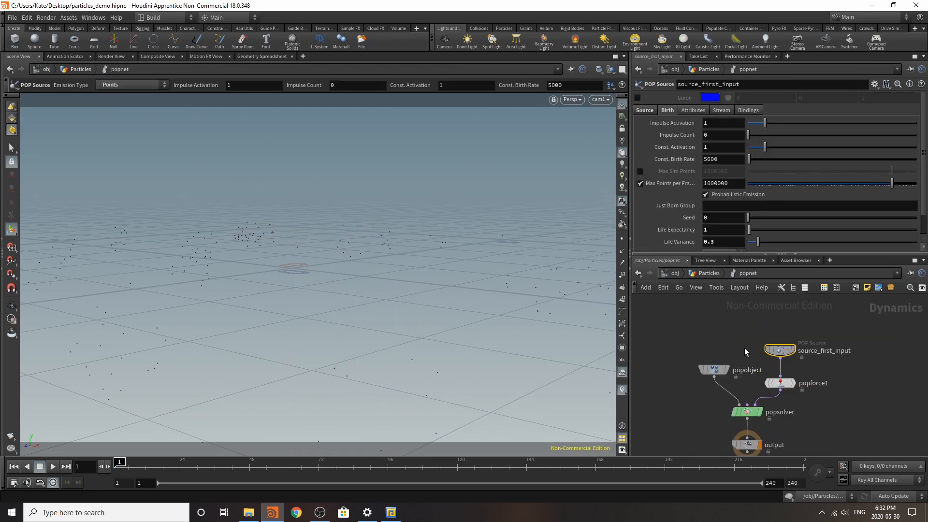
left_click(780, 383)
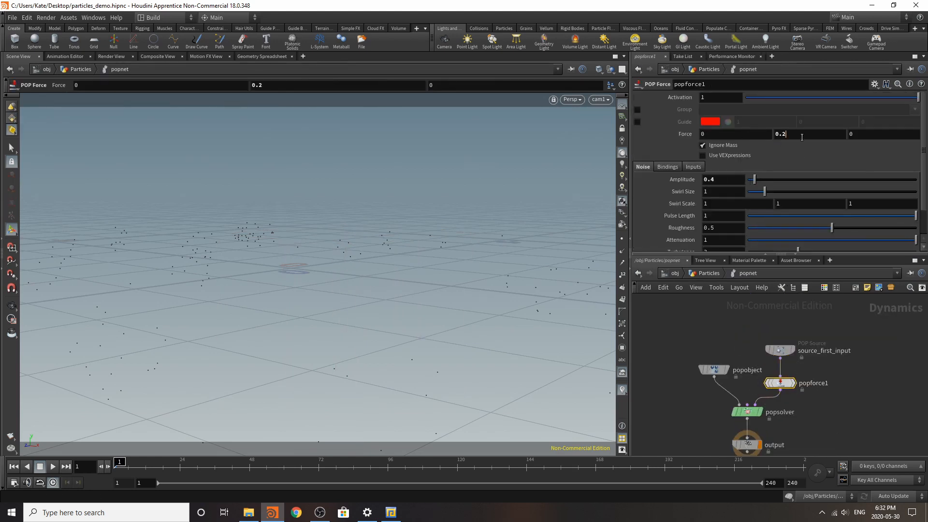
left_click(802, 137)
type("0.4")
key("Return")
left_click_drag(715, 180, 710, 186)
type("8")
key("Return")
Step: Show point markers in the viewport and play the particle simulation to check the stronger force
left_click(623, 240)
left_click(52, 467)
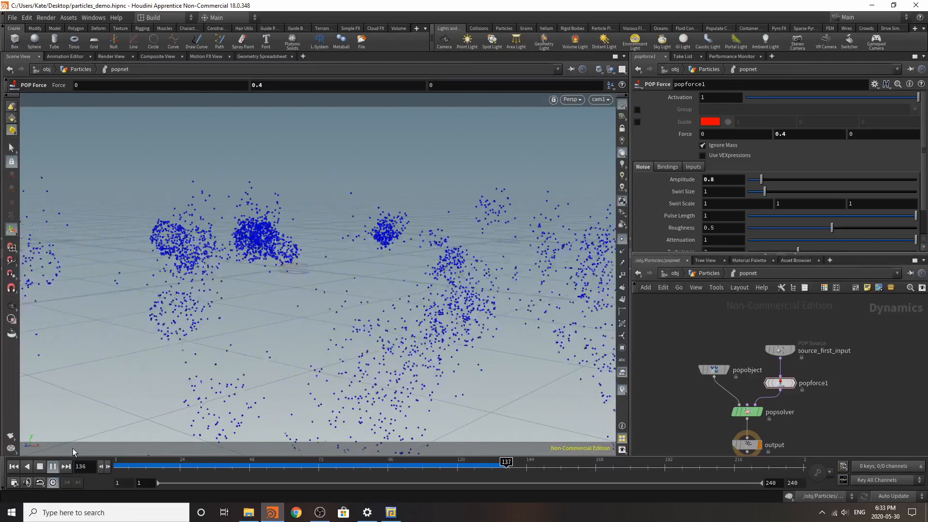
left_click(43, 468)
Step: Make room above popsolver and insert a POP Color node between popforce1 and popsolver
scroll(640, 413, "down", 1)
middle_click_drag(706, 418, 744, 369)
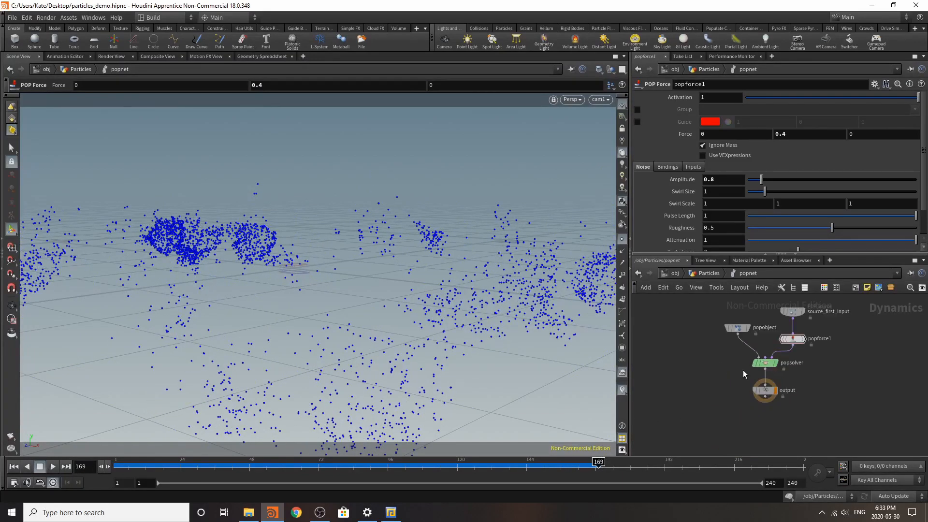
scroll(742, 369, "up", 3)
left_click_drag(727, 350, 826, 422)
left_click_drag(776, 407, 708, 453)
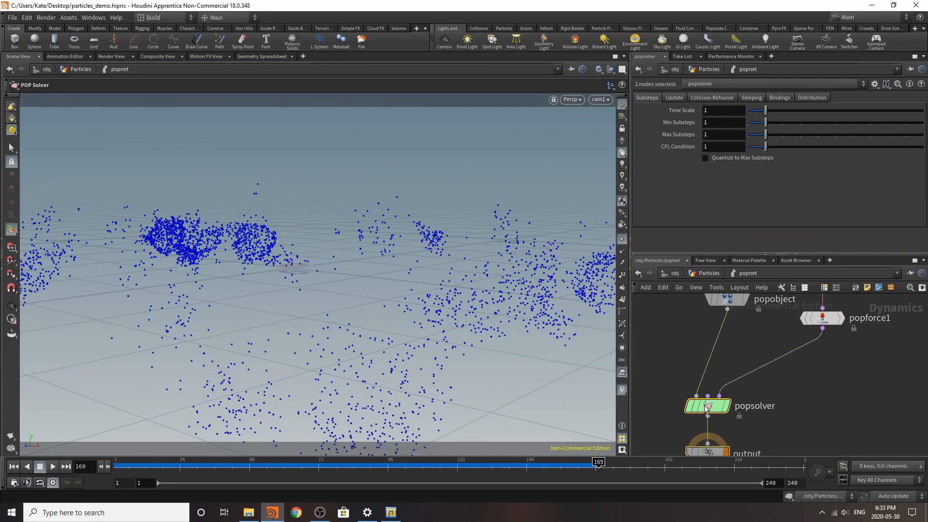
key("Tab")
type("pop")
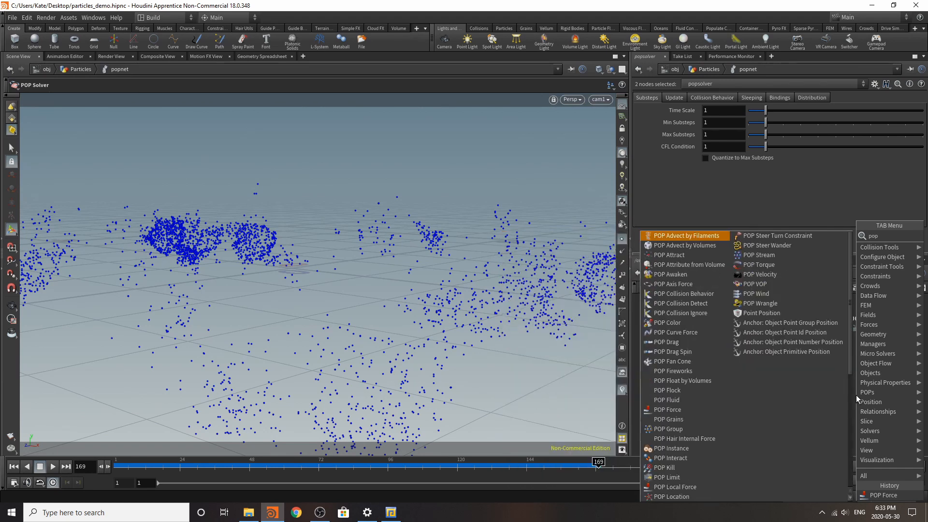
type(" color")
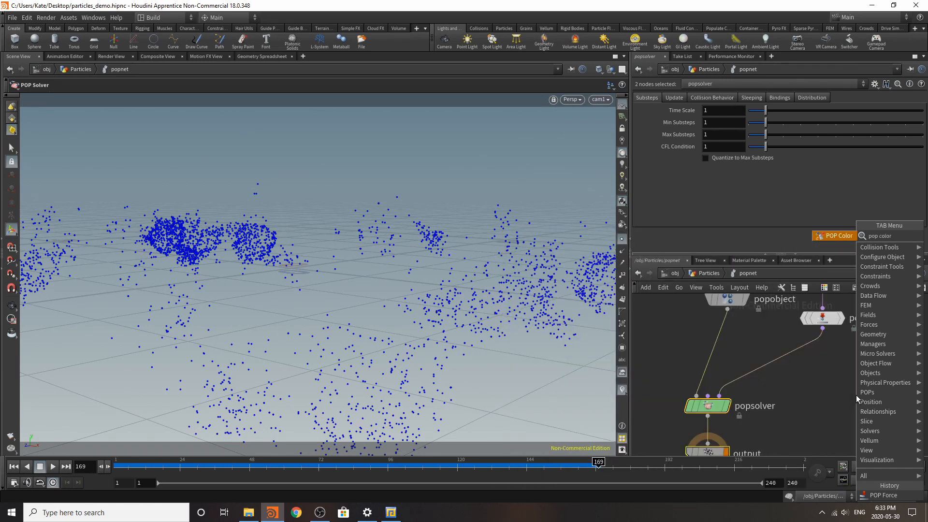
left_click(842, 234)
left_click(797, 363)
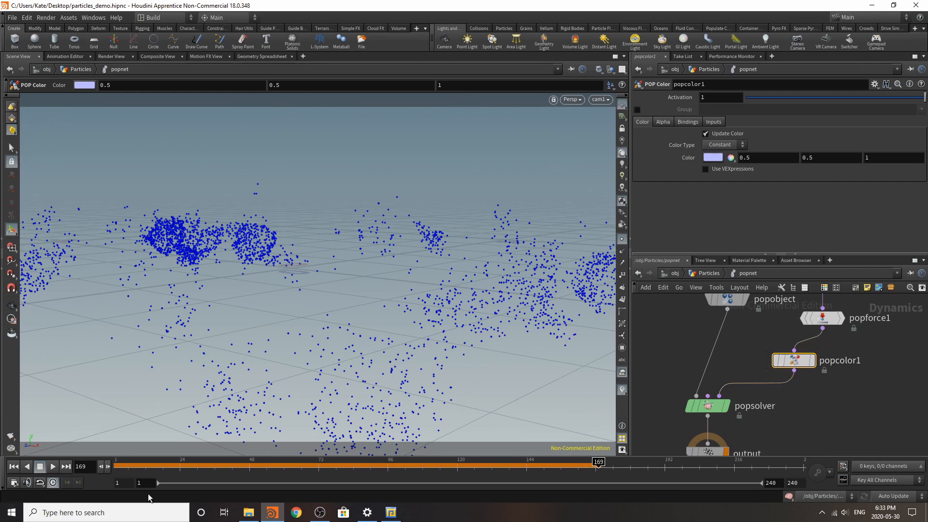
Step: At the first frame, hide the point markers and switch the viewport's color scheme to Dark
left_click(14, 466)
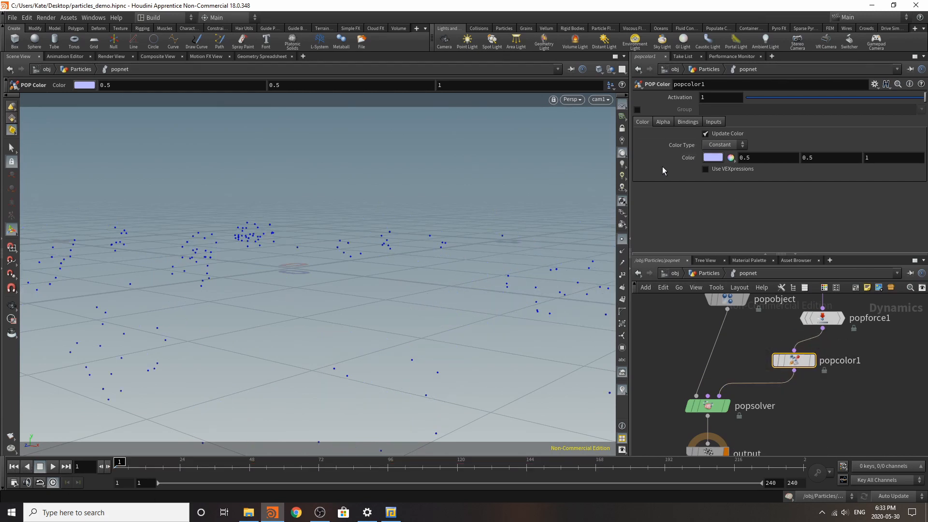
left_click(622, 239)
key("d")
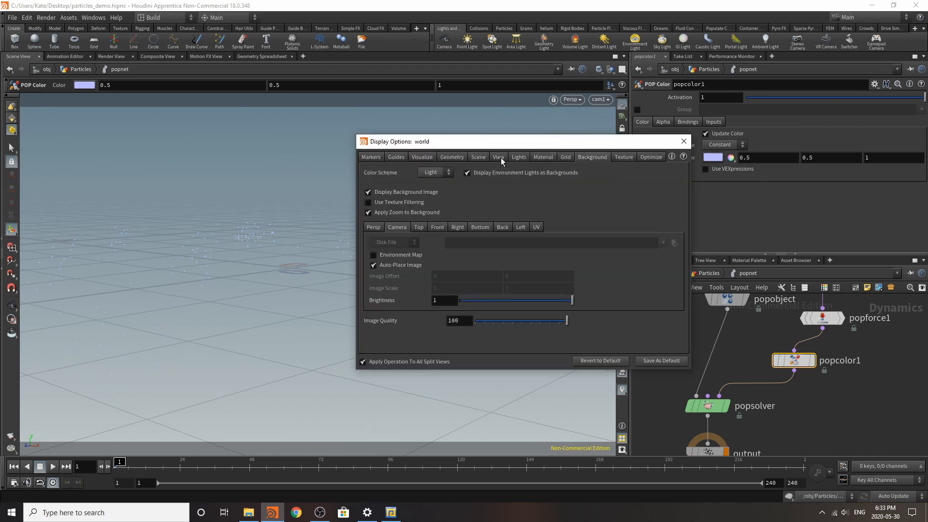
left_click(427, 192)
left_click(684, 142)
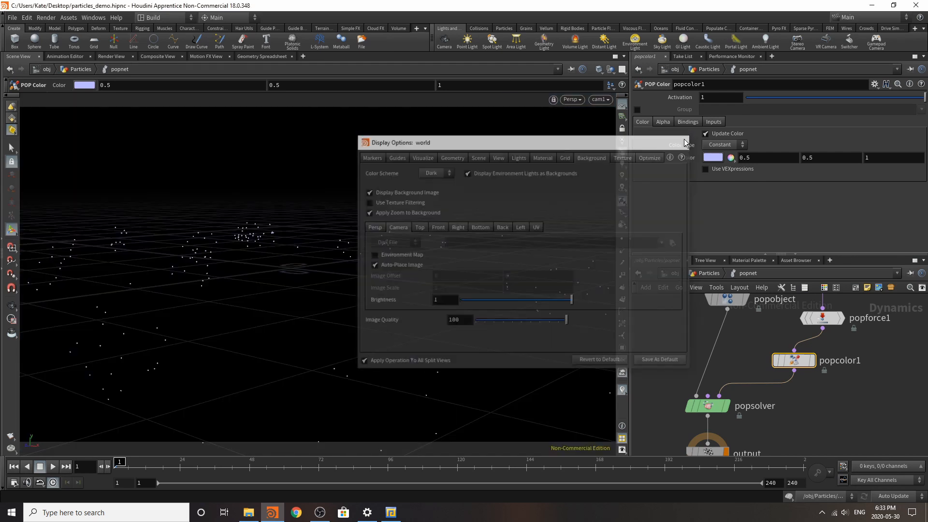
Step: Set popcolor1's Color Type to Ramp and make the ramp's start point pure red
left_click(728, 146)
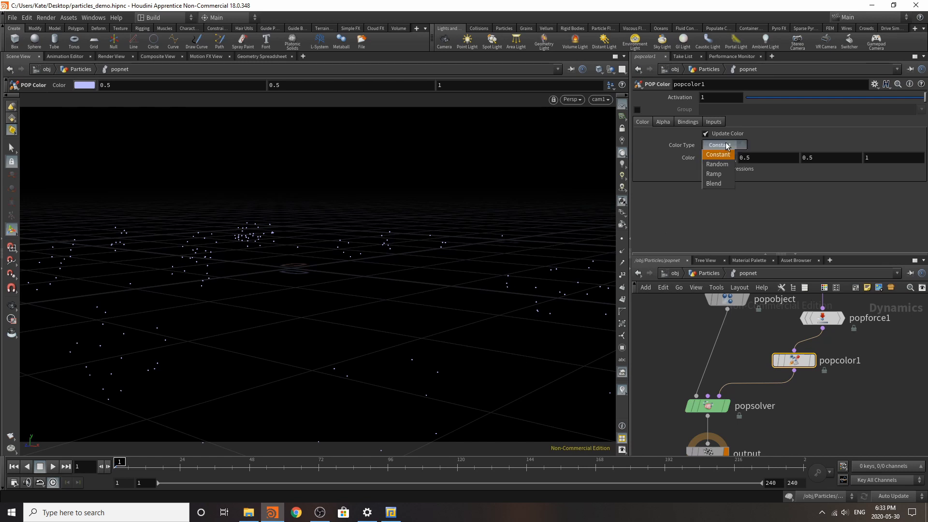
left_click(724, 175)
double_click(665, 184)
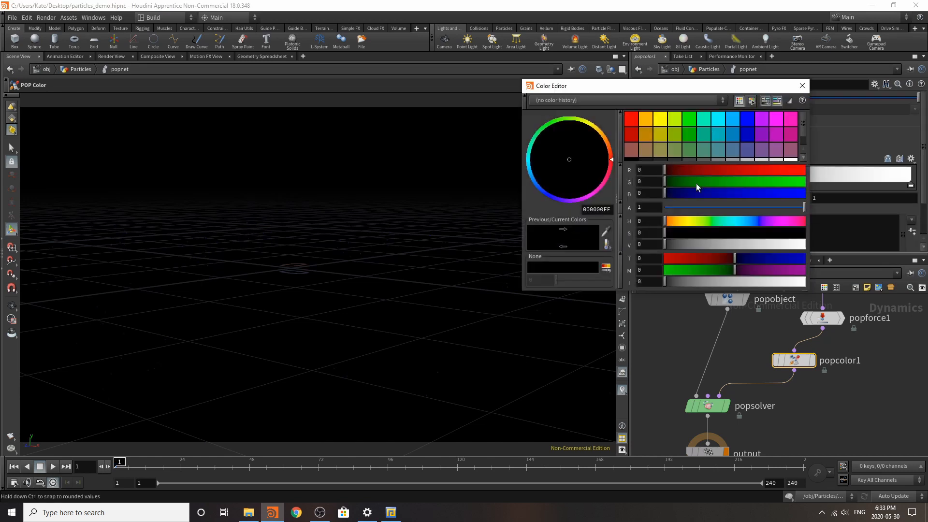
left_click_drag(753, 172, 805, 172)
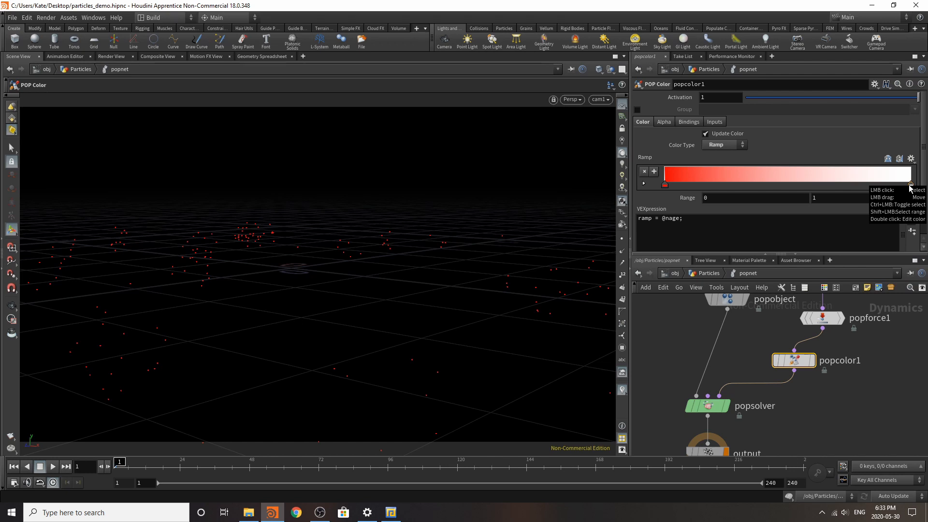
Step: Change the color ramp's end point from white to the bright yellow-green swatch
double_click(911, 189)
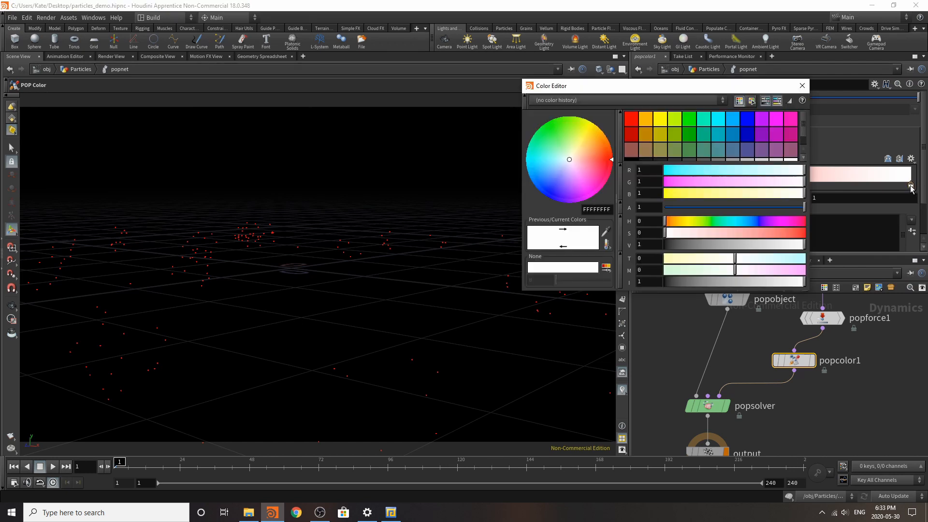
left_click(660, 118)
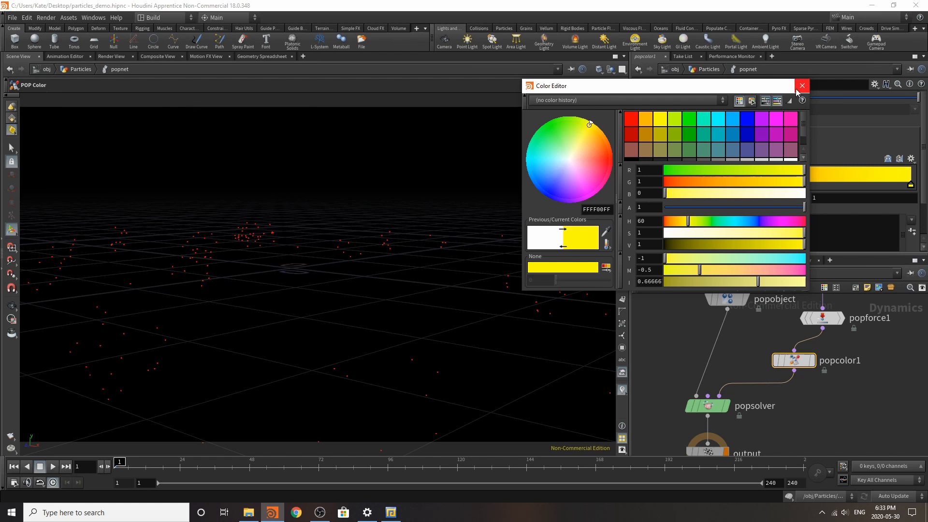
left_click(675, 119)
left_click(797, 87)
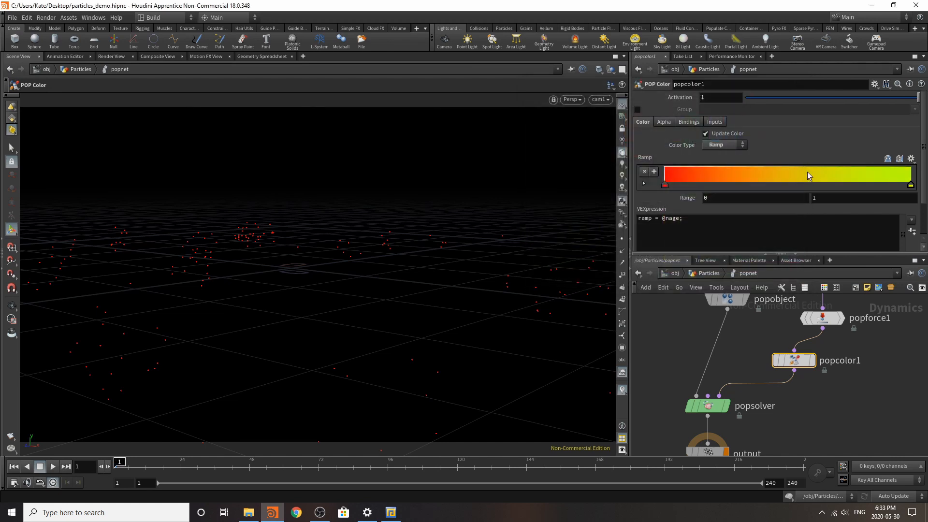
Step: Add a yellow point about two thirds along the color ramp, plus orange and red-orange points within its first quarter
double_click(821, 183)
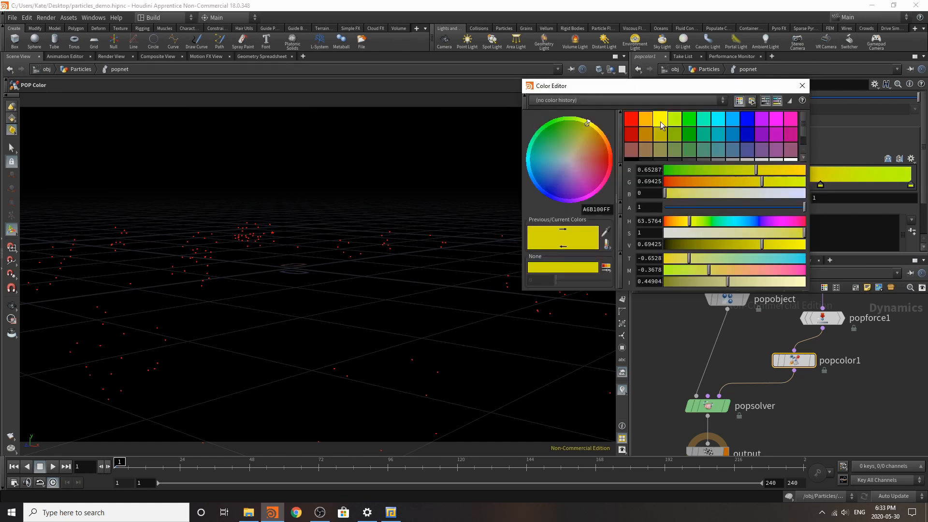
left_click(660, 119)
left_click(802, 86)
double_click(724, 183)
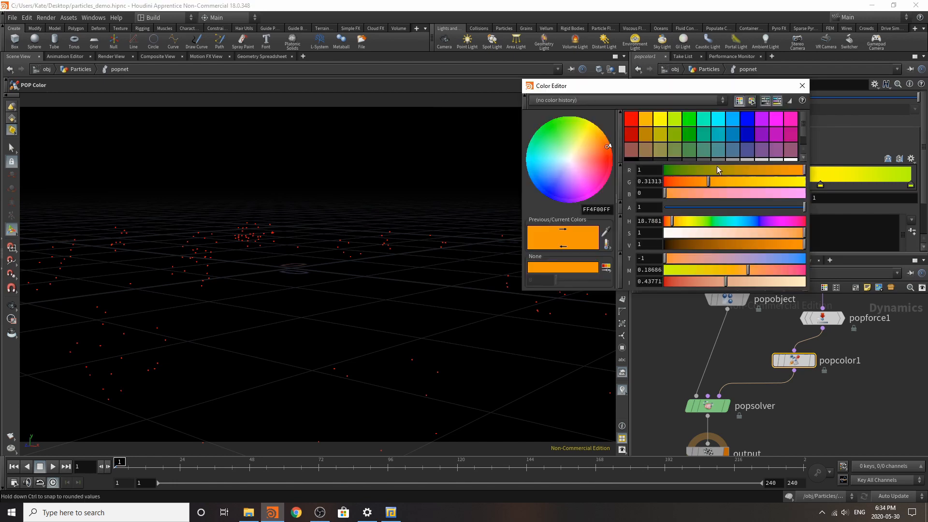
left_click(800, 90)
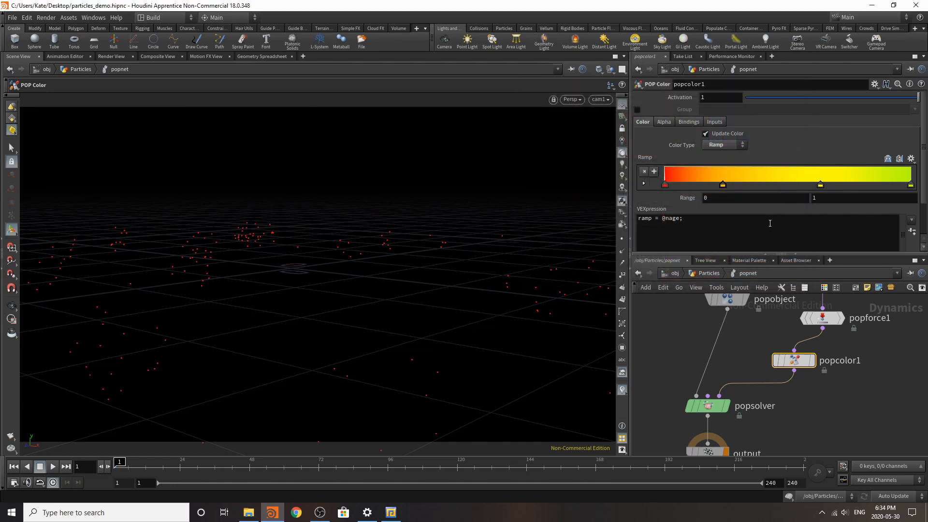
double_click(691, 183)
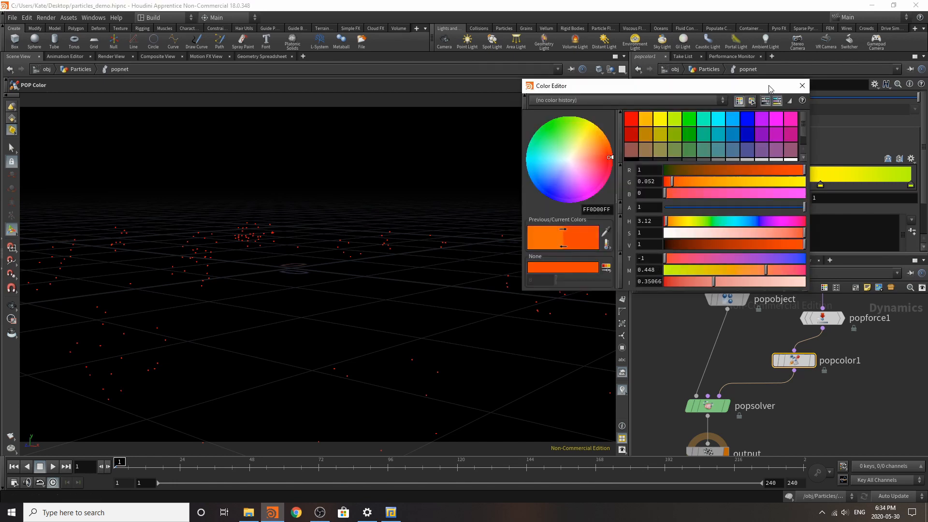
left_click(800, 85)
Step: Add a pale yellow-green point with blue 0.291 between the color ramp's yellow and end points, and play the simulation
double_click(863, 178)
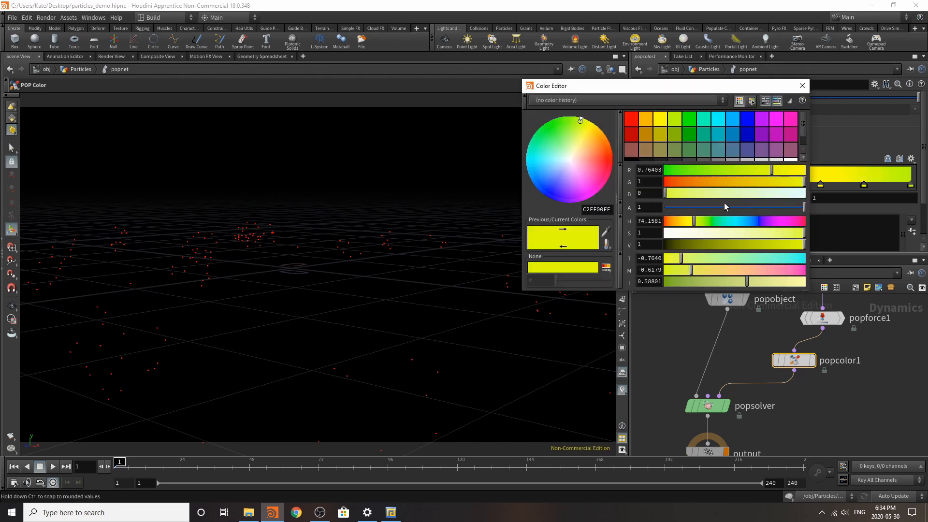
left_click(706, 194)
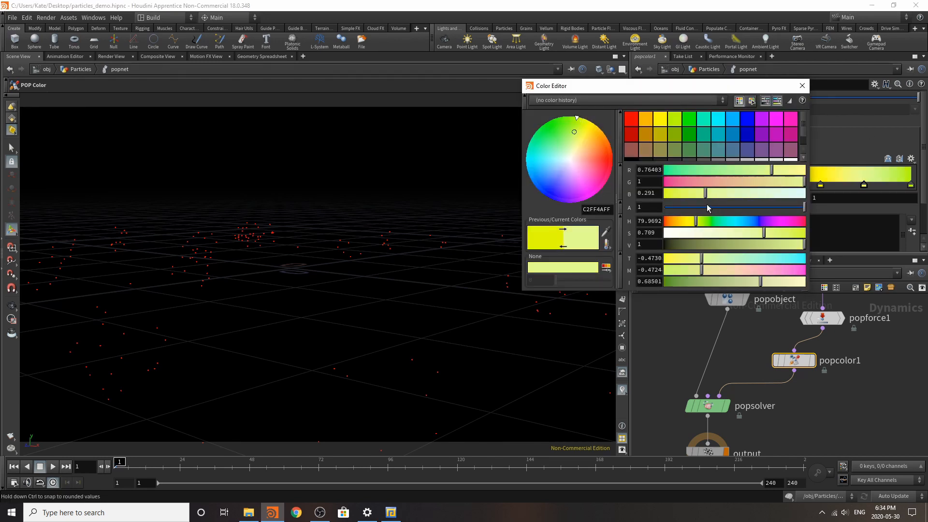
left_click(802, 86)
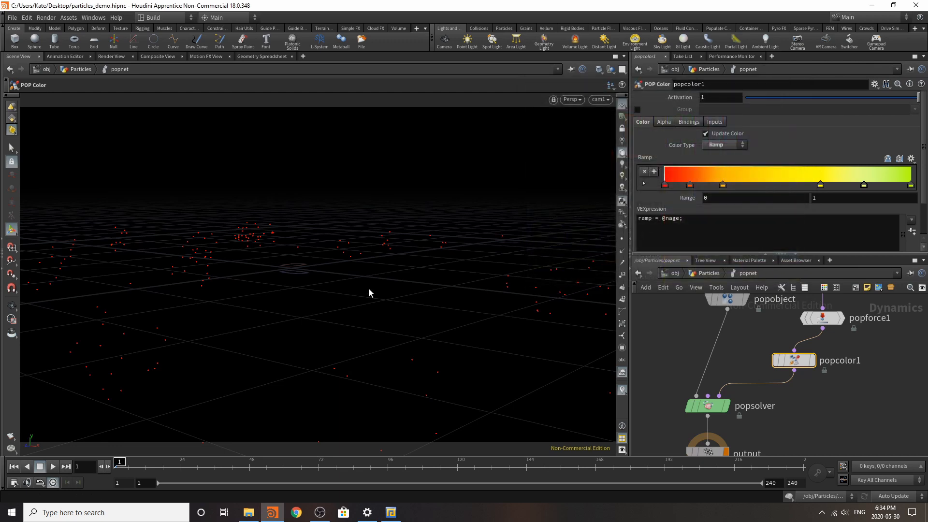
left_click(51, 466)
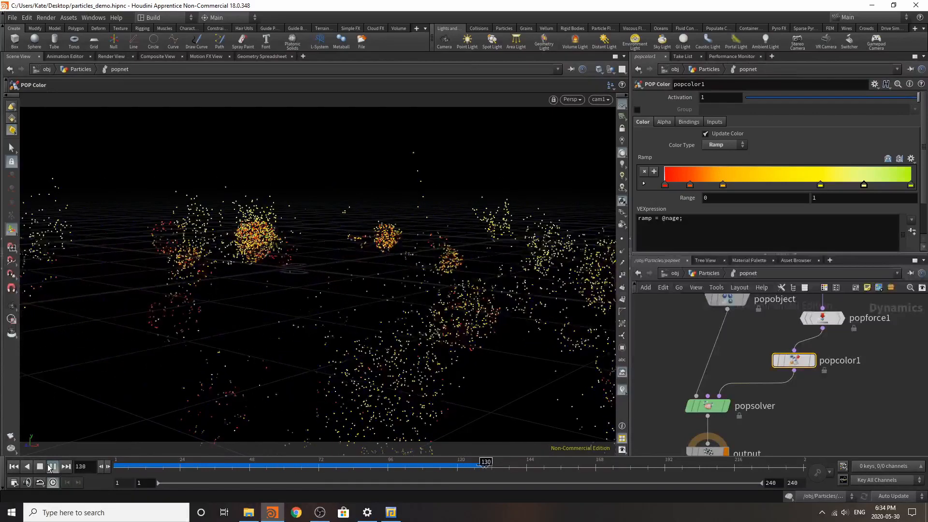
Step: Enable Update Alpha on popcolor1 and set the Alpha Type to Ramp
left_click(664, 122)
left_click(706, 134)
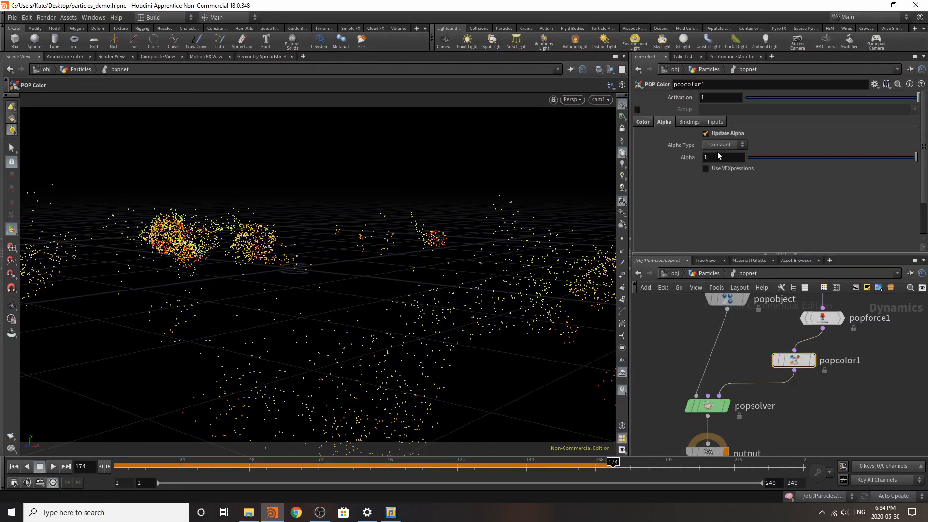
left_click(738, 146)
left_click(728, 164)
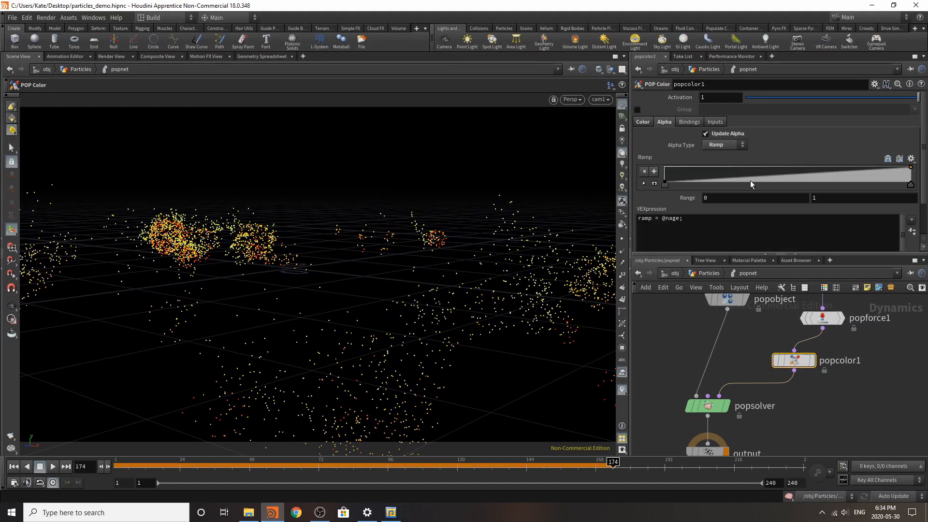
Step: Shape the alpha ramp with a full-height peak near the first quarter and low points before and after it
left_click(842, 179)
mouse_move(756, 176)
left_mouse_down()
mouse_move(726, 161)
mouse_move(772, 179)
left_mouse_up()
left_click(770, 183)
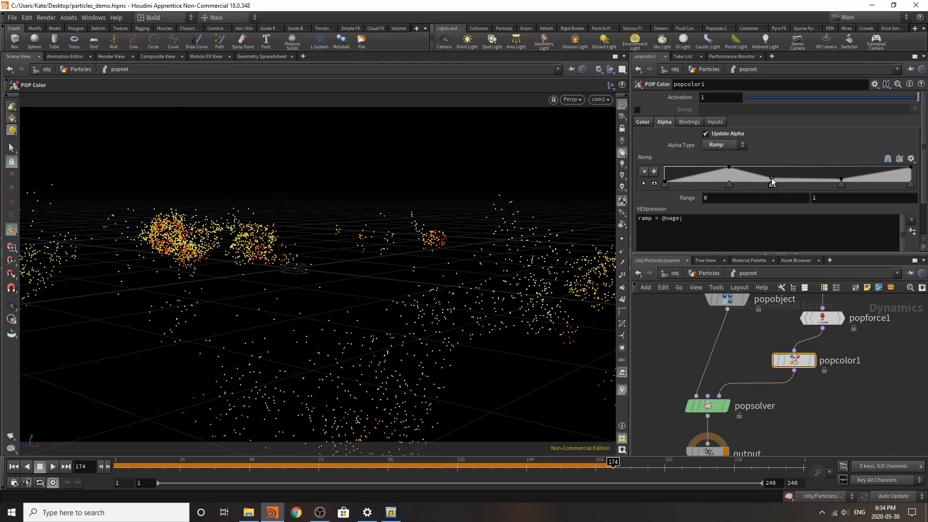
left_click(688, 180)
Step: Return to the first frame and automatically lay out all nodes in the popnet
left_click(13, 468)
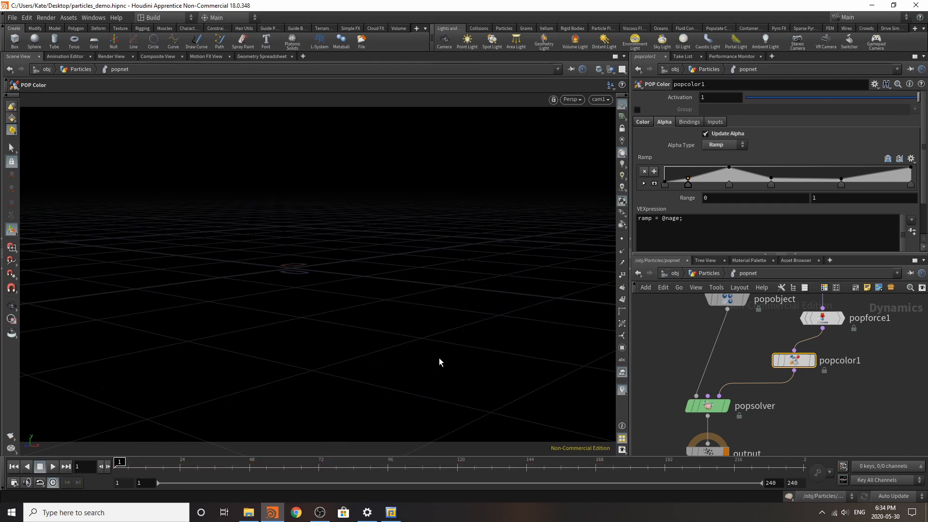
left_click(878, 402)
key("l")
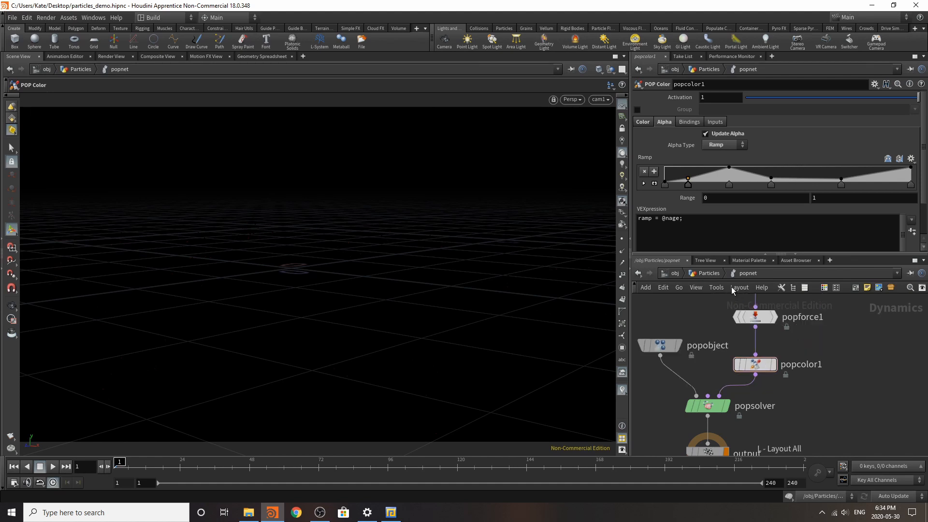
Step: Go back up to the Particles network, add a null below attribrandomize2 and name it Out_Base_Particles
left_click(701, 275)
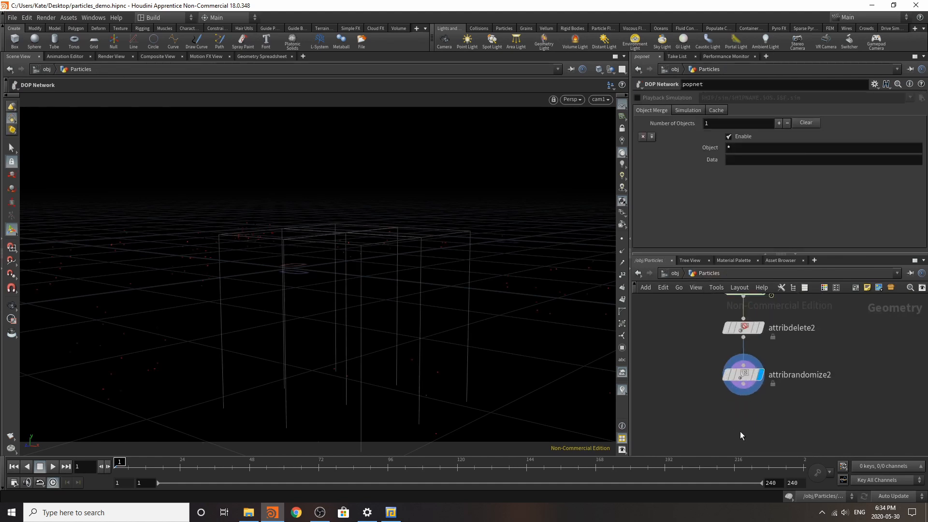
key("Tab")
type("nul")
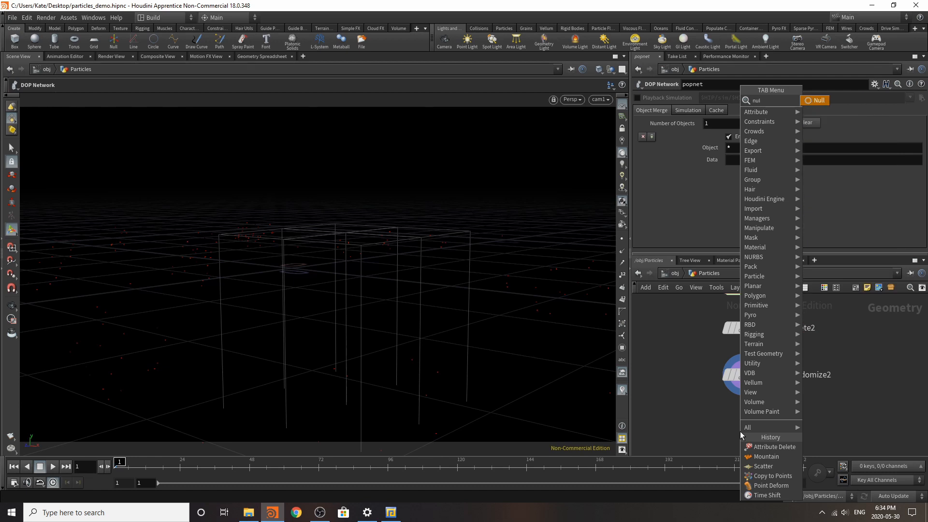
left_click(817, 101)
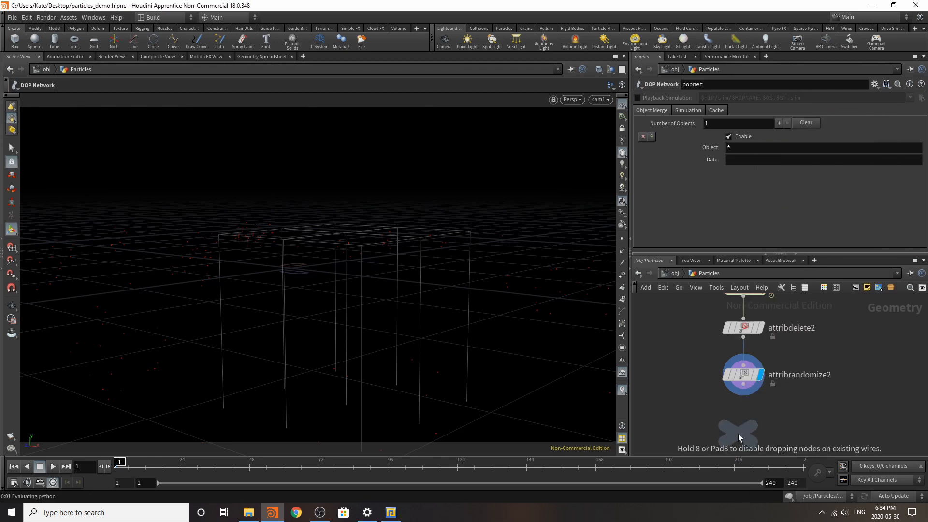
left_click(738, 434)
left_click(749, 436)
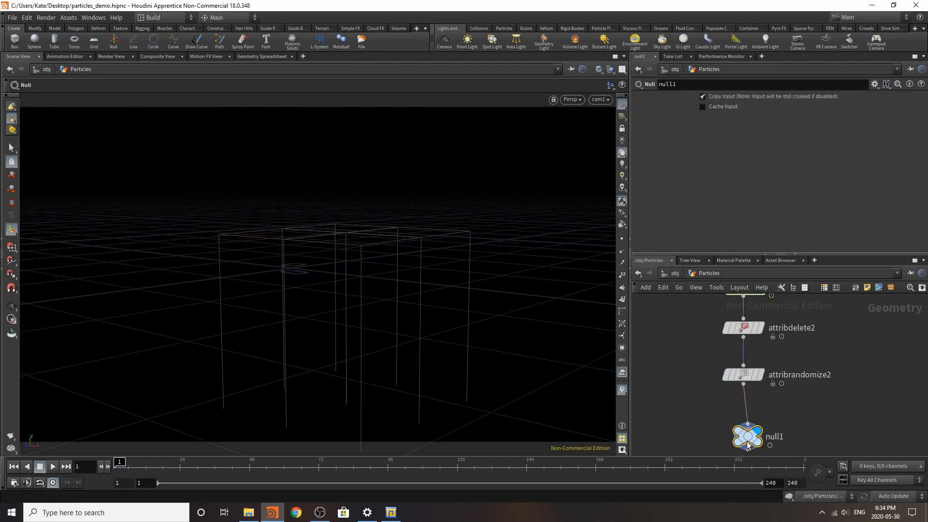
double_click(768, 439)
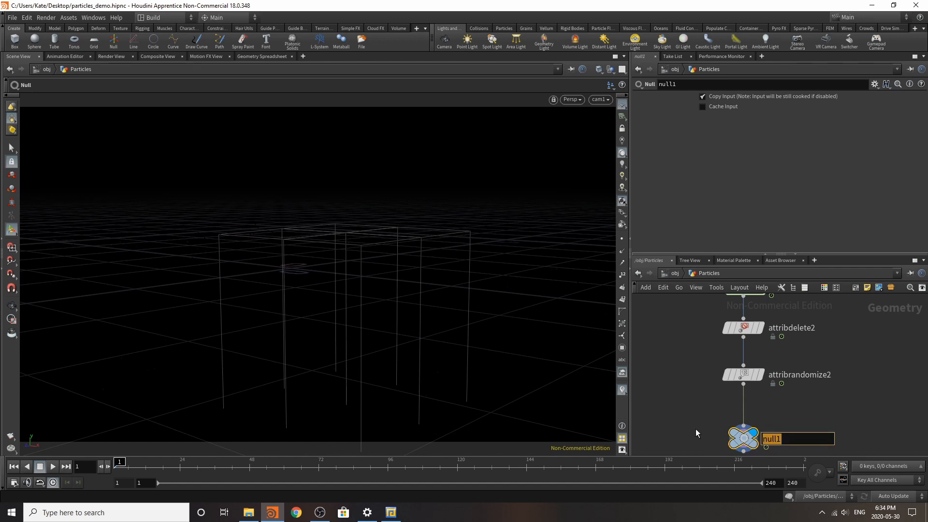
type("Out_Base_Particles")
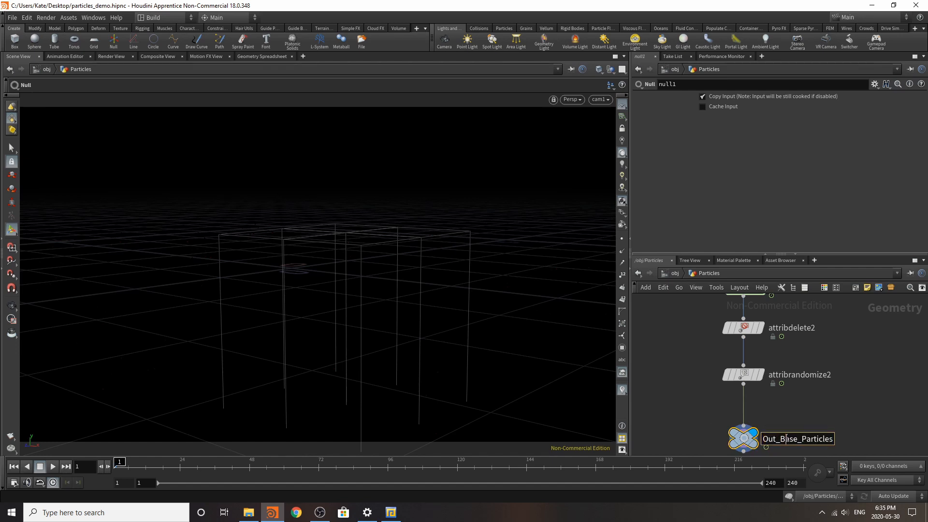
key("Return")
Step: Insert a File Cache node between attribrandomize2 and Out_Base_Particles and name it particles
key("Tab")
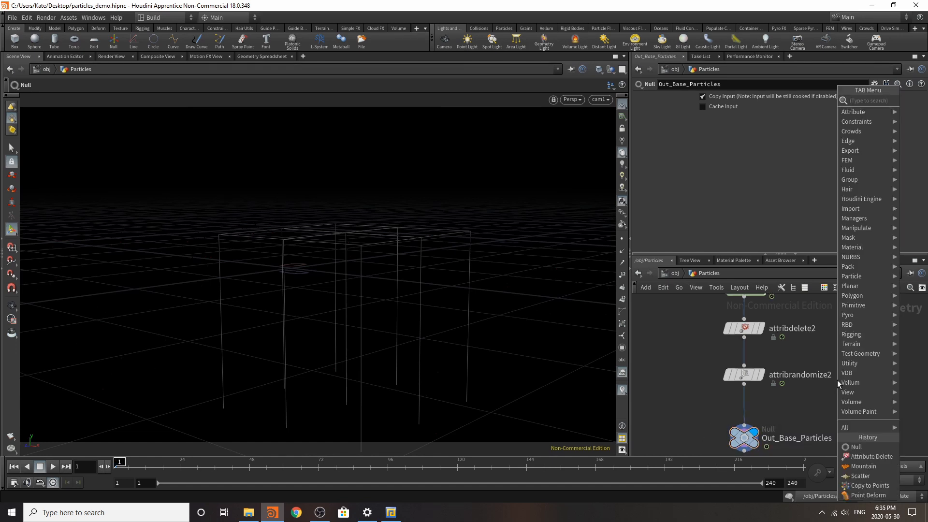
type("file")
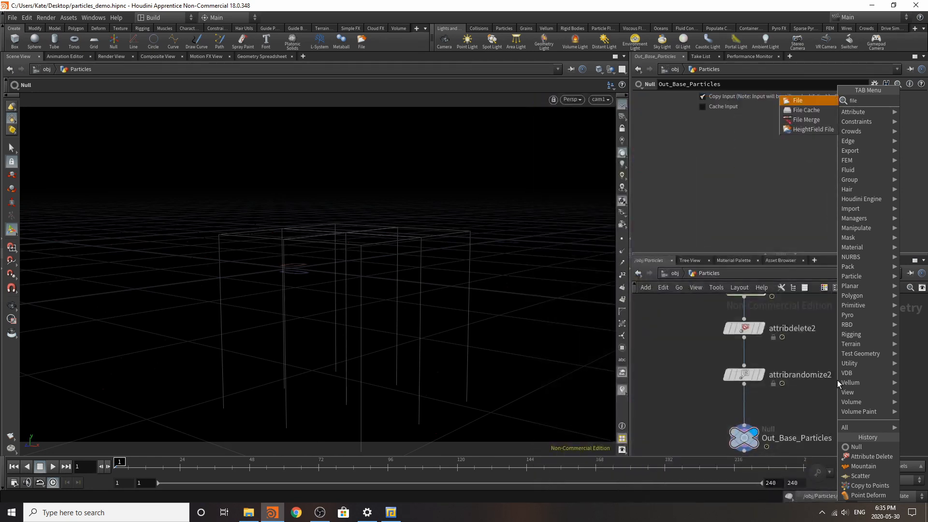
left_click(804, 102)
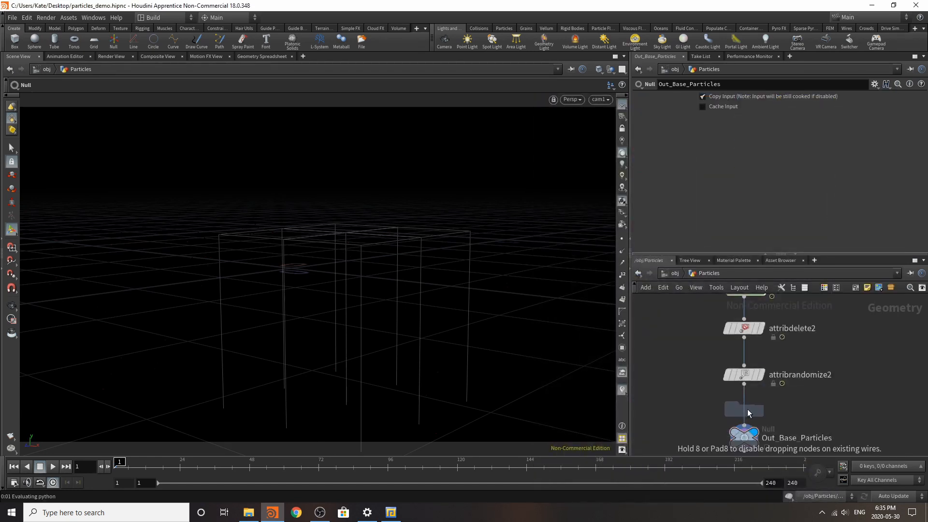
left_click(751, 419)
double_click(778, 416)
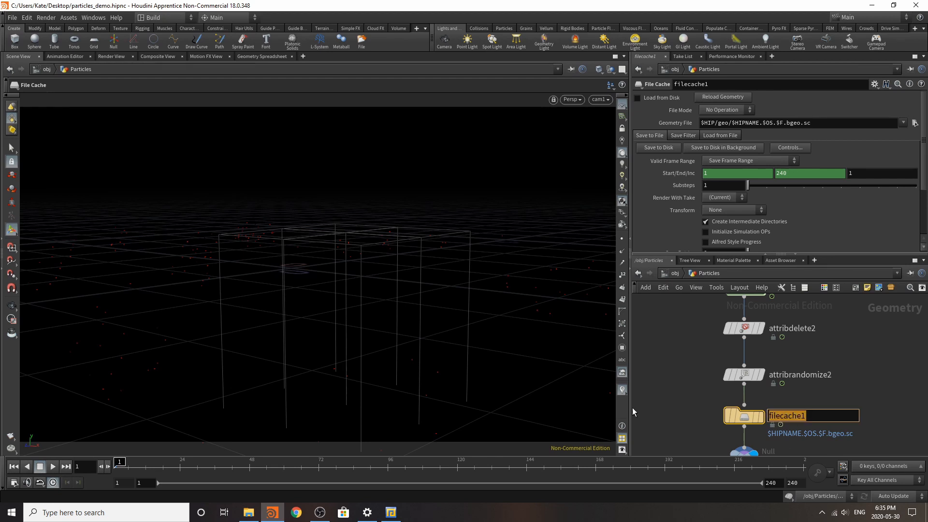
type("particles")
key("Return")
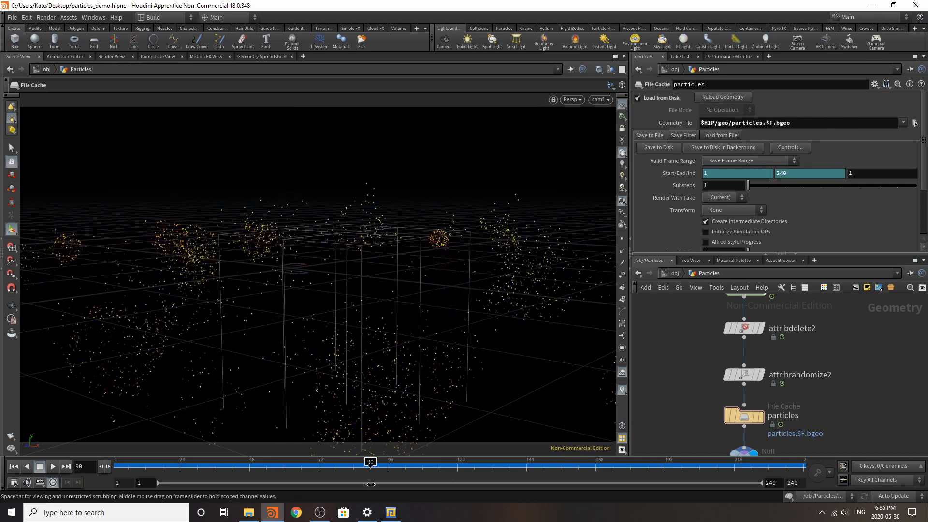
Step: Insert a null between attribrandomize1 and copytopoints1 and name it Grid
scroll(820, 354, "down", 5)
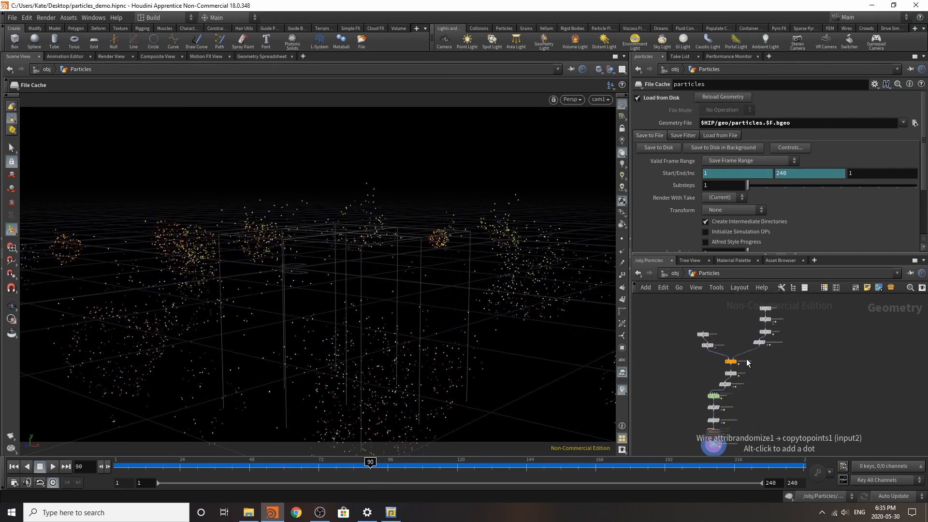
scroll(747, 357, "up", 5)
key("Tab")
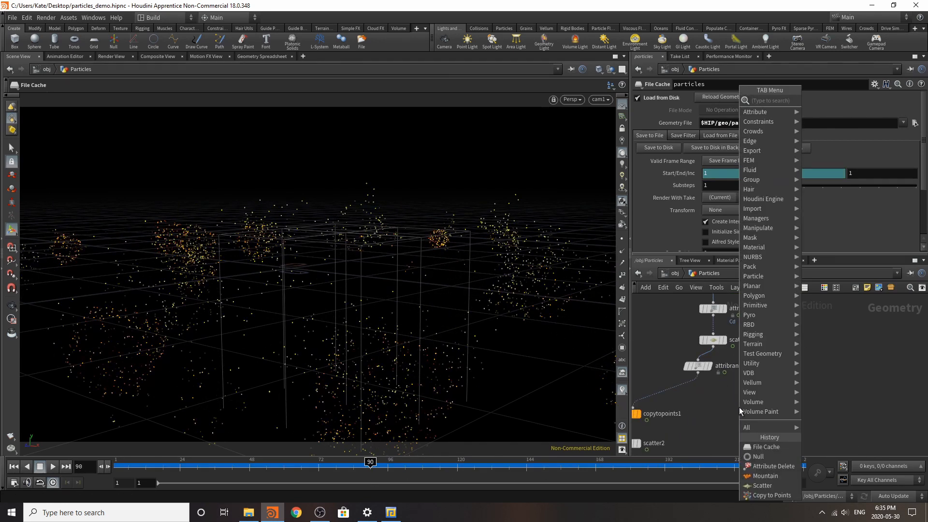
left_click(768, 456)
left_click(687, 396)
double_click(687, 396)
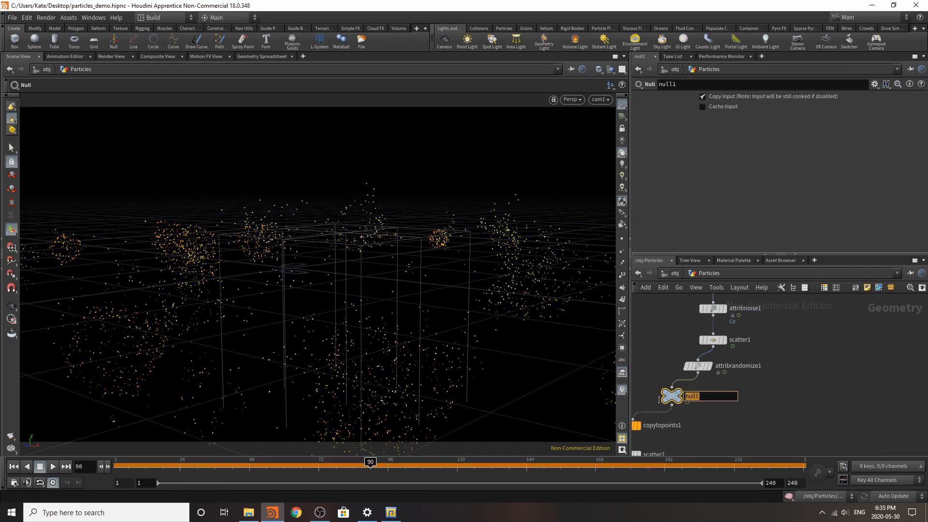
type("Grid")
key("Return")
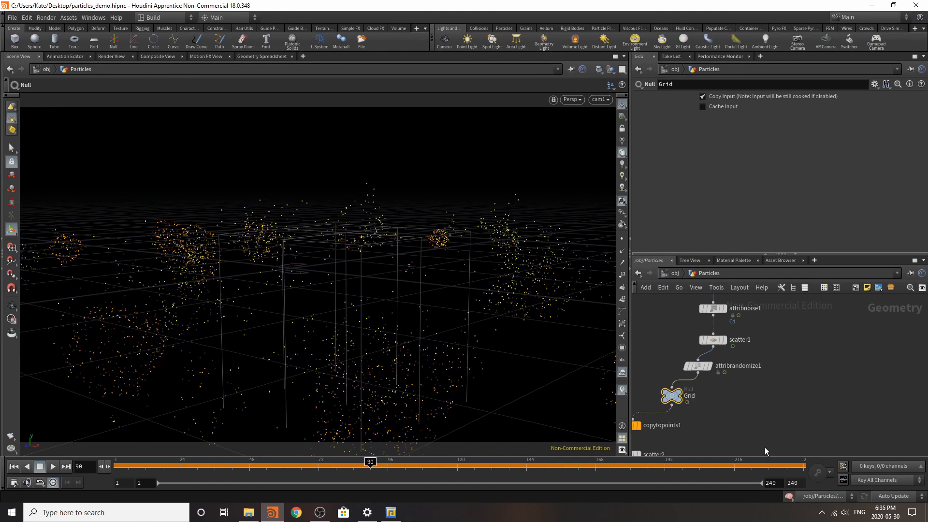
Step: Display the Grid null's output and play the animation from the first frame
left_click(683, 395)
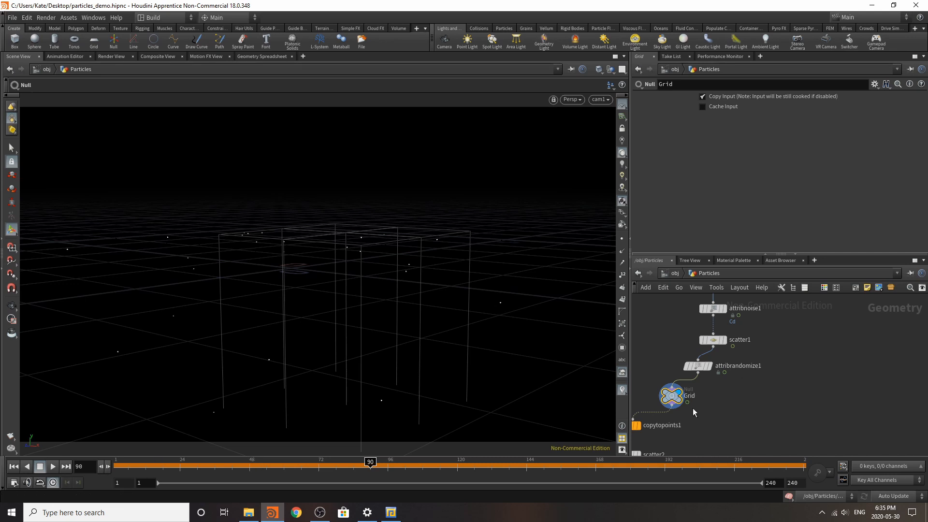
left_click(39, 468)
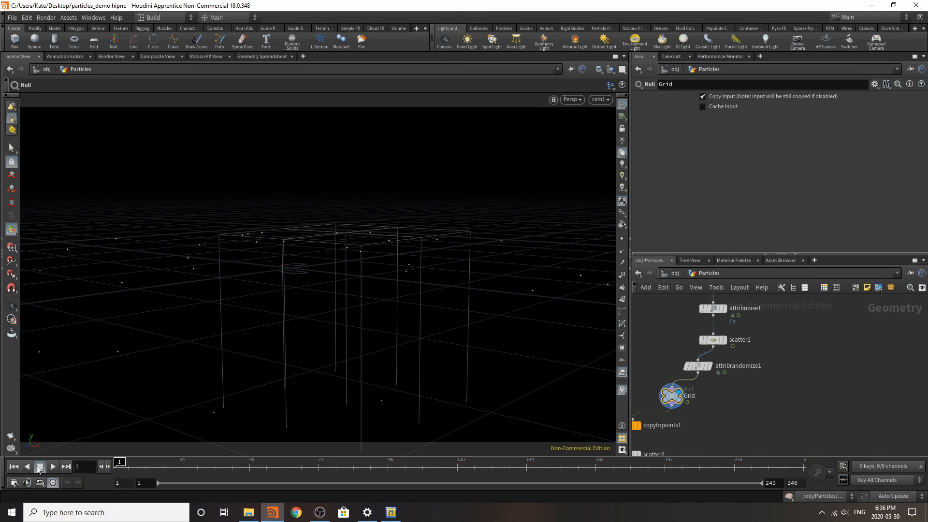
left_click(50, 466)
Step: Rewire the Grid null between attribnoise1 and scatter1, and move scatter1 and attribrandomize1 down toward copytopoints1
scroll(752, 362, "down", 4)
scroll(747, 365, "up", 4)
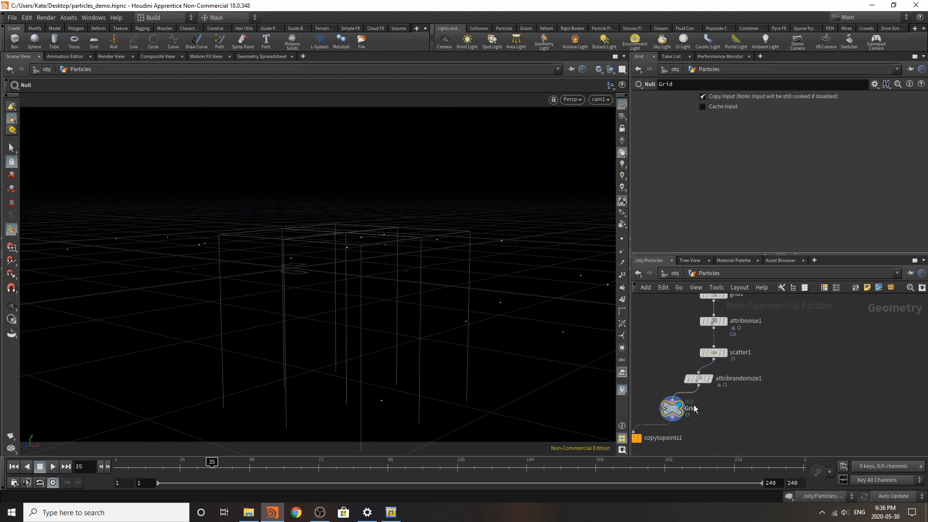
left_click_drag(674, 408, 806, 410)
scroll(745, 384, "down", 4)
scroll(746, 385, "up", 4)
scroll(739, 372, "down", 5)
scroll(708, 376, "up", 4)
left_click_drag(768, 375, 724, 393)
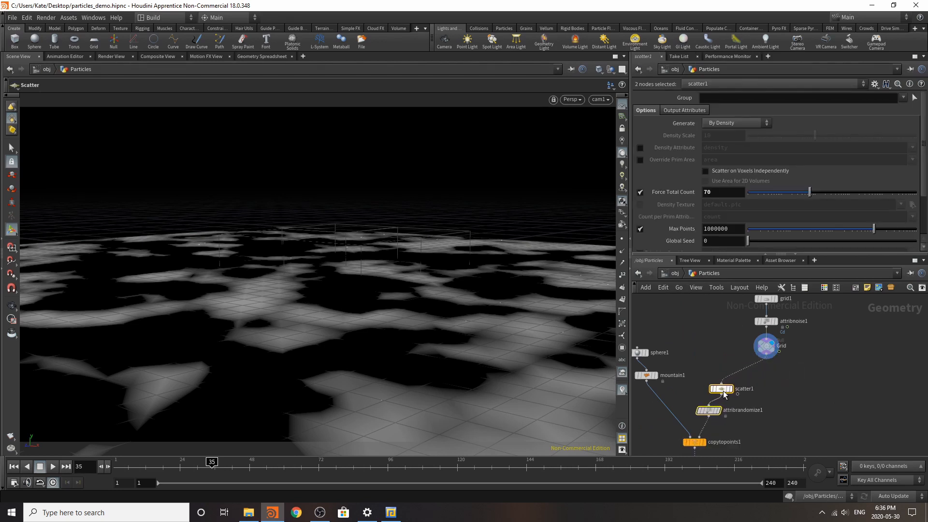
Step: Play the animation to check the changing noise pattern on the displayed grid, then stop playback
left_click(844, 394)
middle_click_drag(851, 394, 756, 380)
key("Tab")
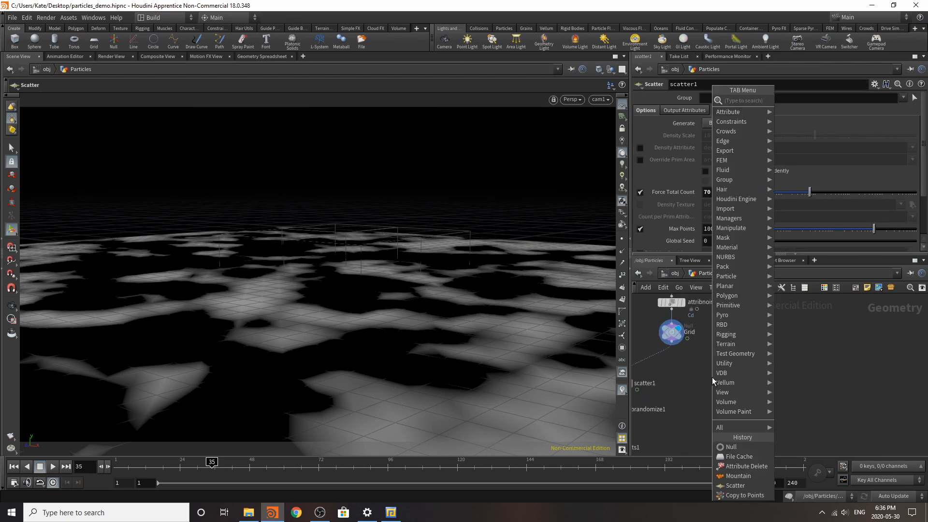
left_click(51, 466)
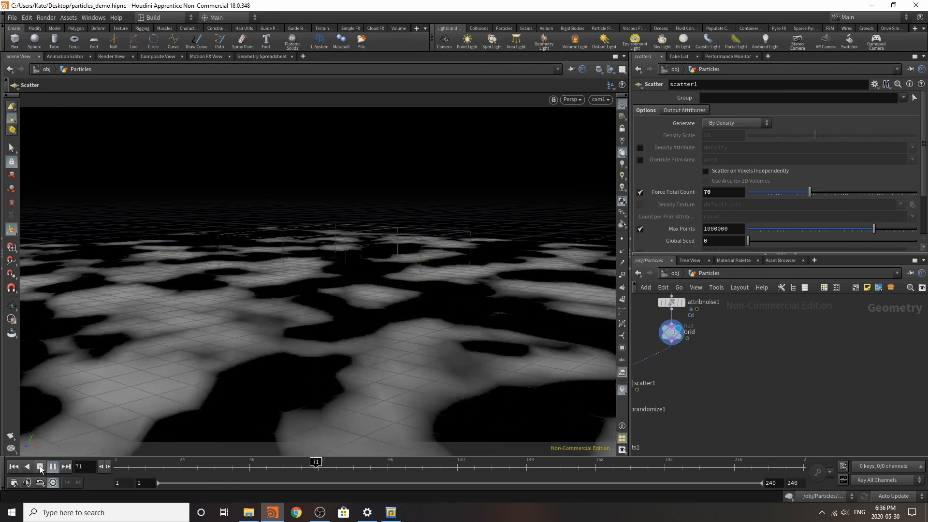
left_click(40, 466)
Step: Add a second Scatter branch fed by the Grid null, display it and set Force Total Count to 2000
key("Tab")
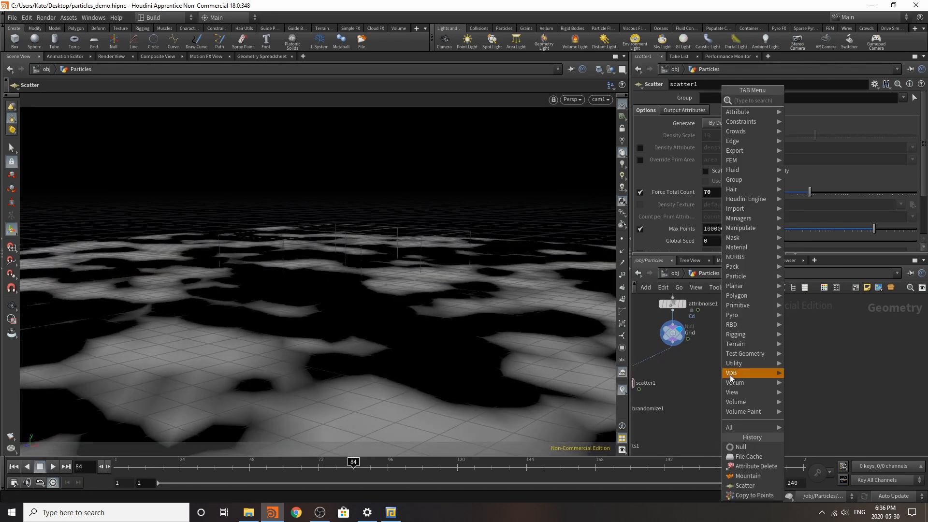
left_click(742, 485)
left_click(712, 380)
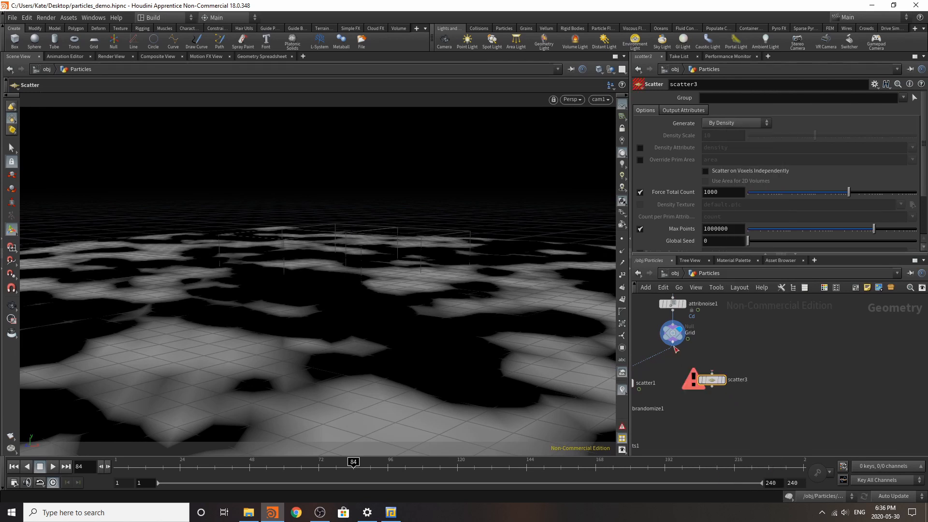
left_click_drag(676, 348, 712, 373)
left_click(723, 380)
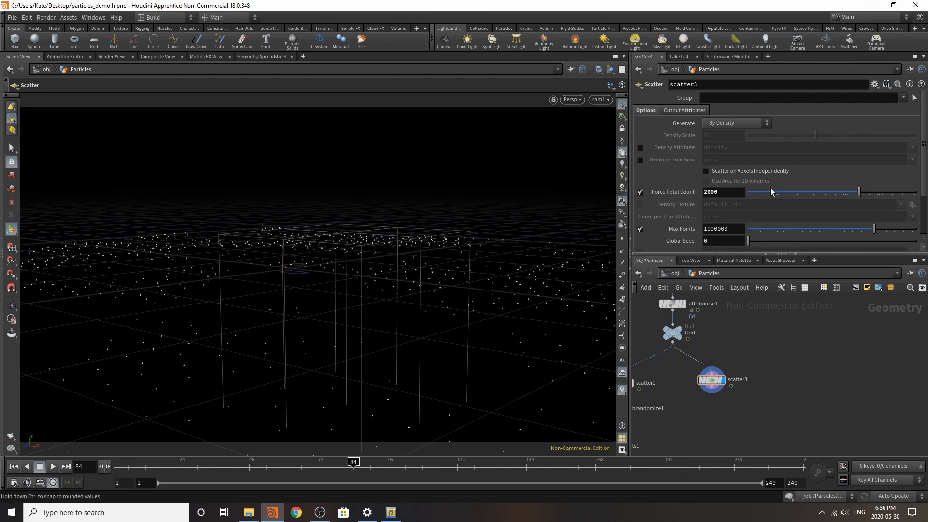
Step: Enable the Density Attribute on scatter3 and set it to Cd
left_click(641, 147)
double_click(720, 147)
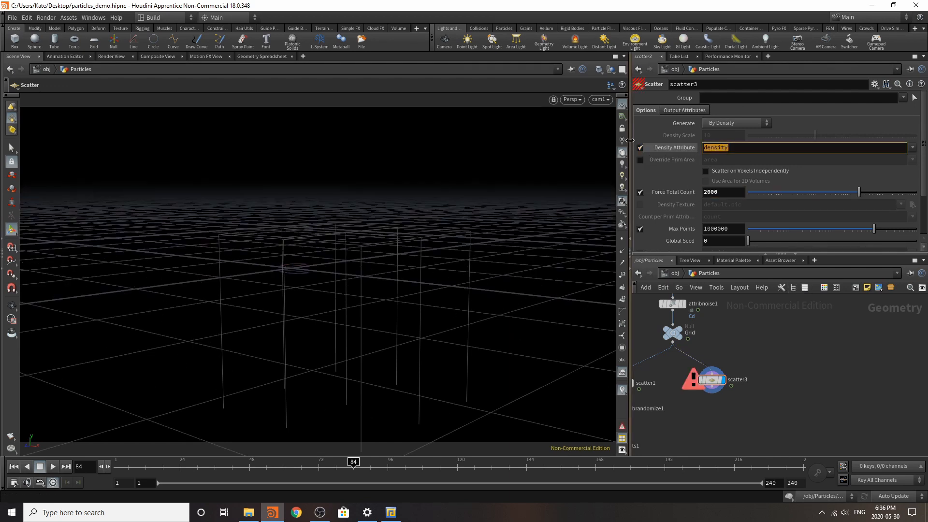
type("Cd")
key("Return")
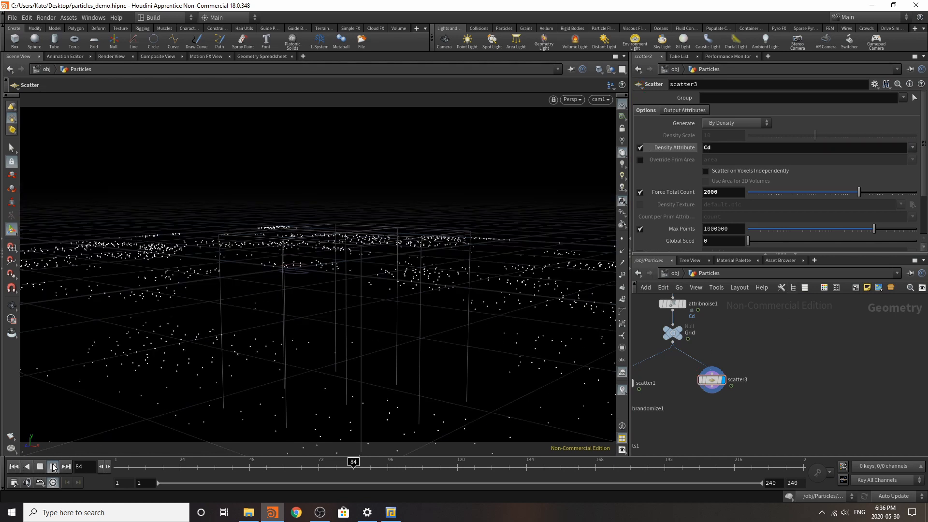
Step: Play the scattered points' animation and turn off Relax Iterations on scatter3
left_click(52, 467)
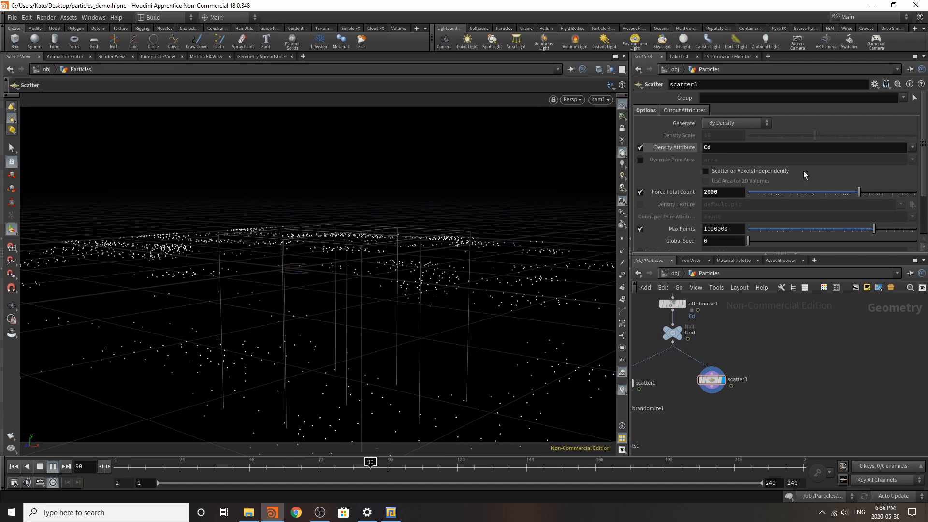
scroll(660, 241, "down", 3)
left_click(640, 219)
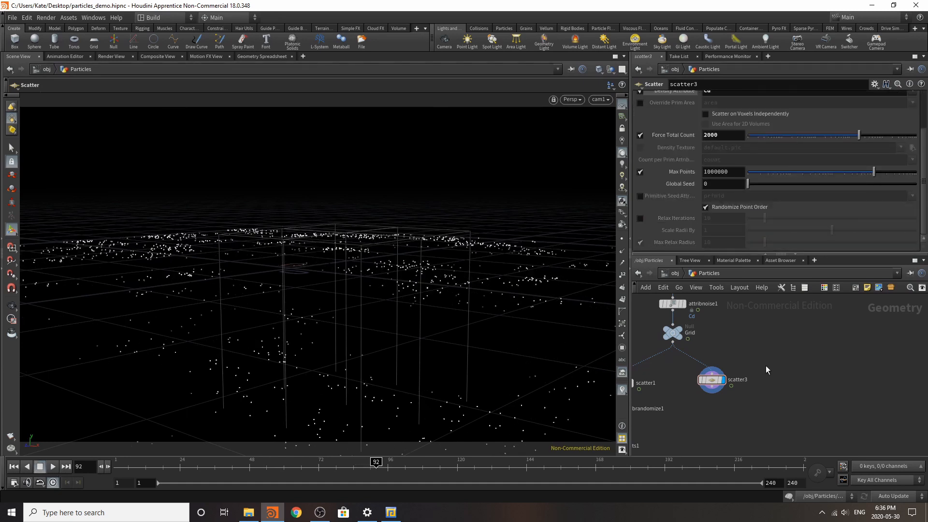
Step: Add a File Cache node below scatter3, display it and enable Load from Disk
scroll(769, 386, "down", 3)
scroll(771, 396, "up", 3)
key("Tab")
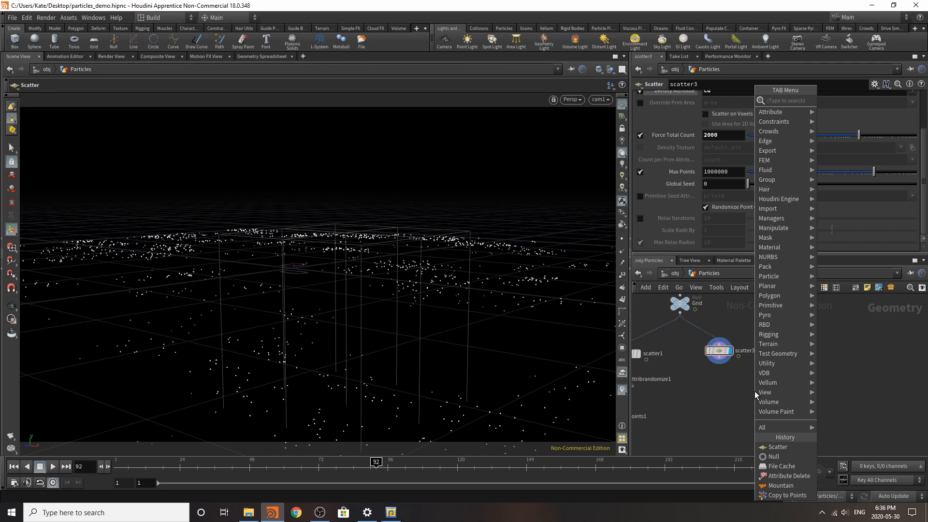
left_click(774, 458)
left_click(735, 375)
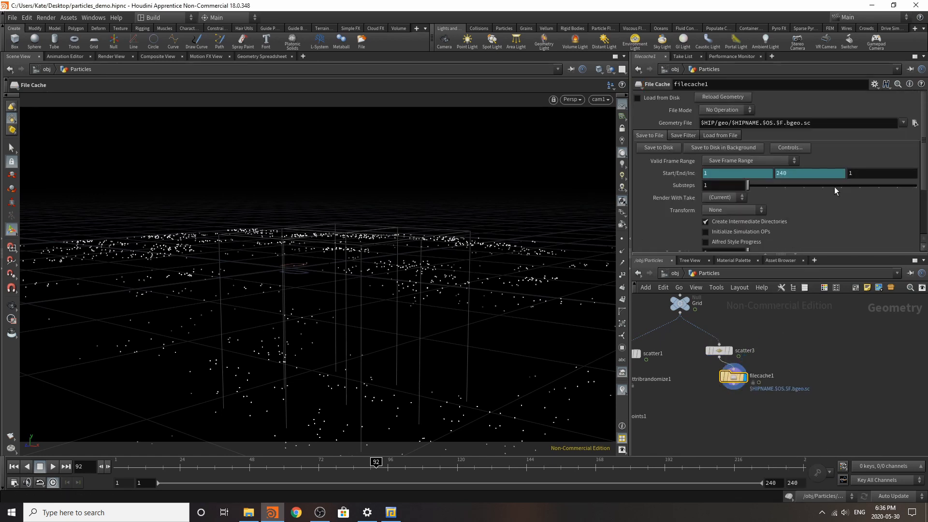
left_click(674, 99)
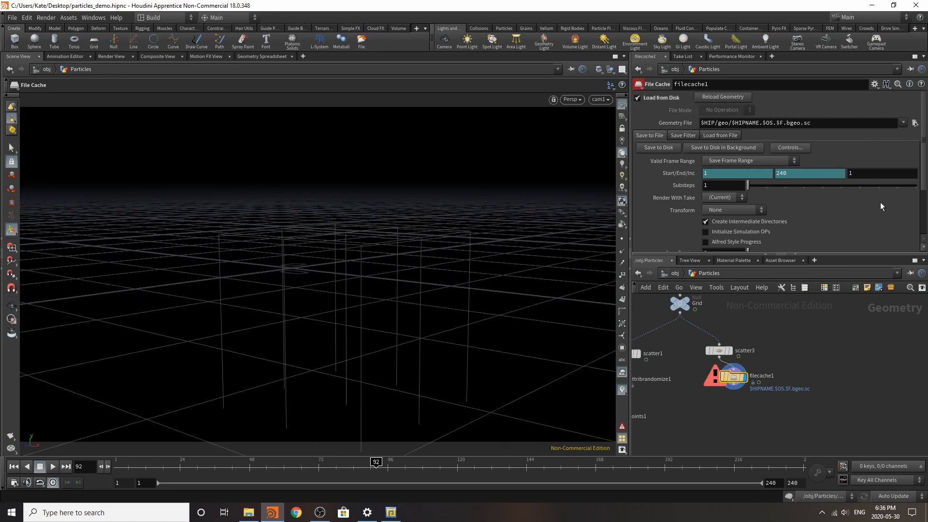
Step: Add a POP Network below filecache1, fed by the cached scatter points
key("Tab")
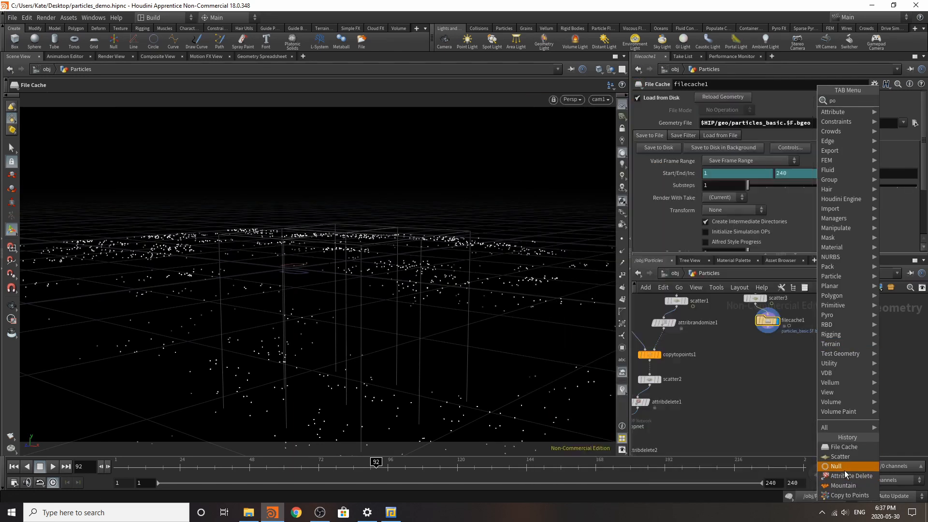
type("pop network")
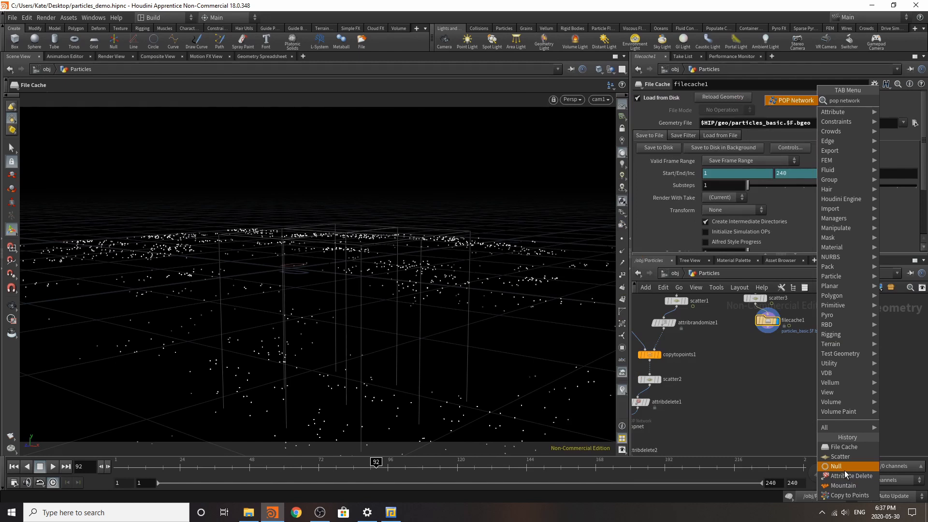
left_click(797, 102)
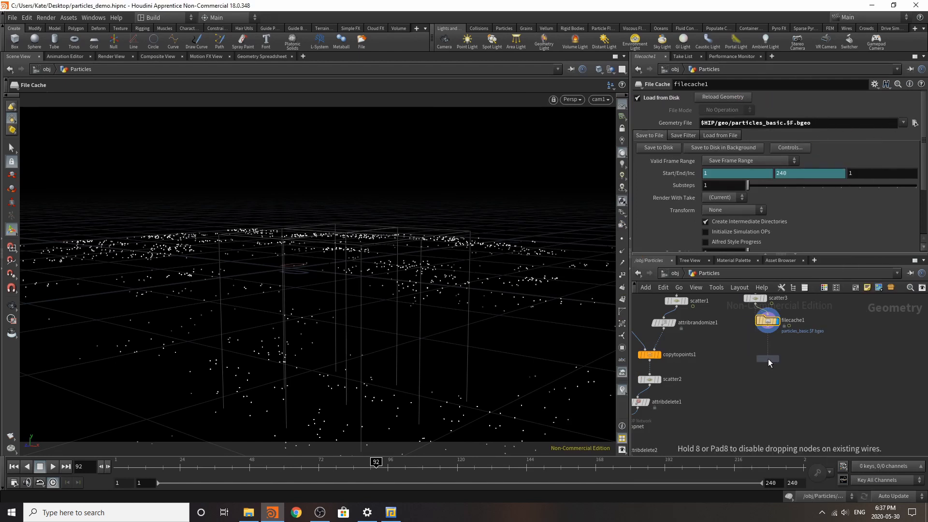
left_click(768, 359)
scroll(772, 338, "up", 5)
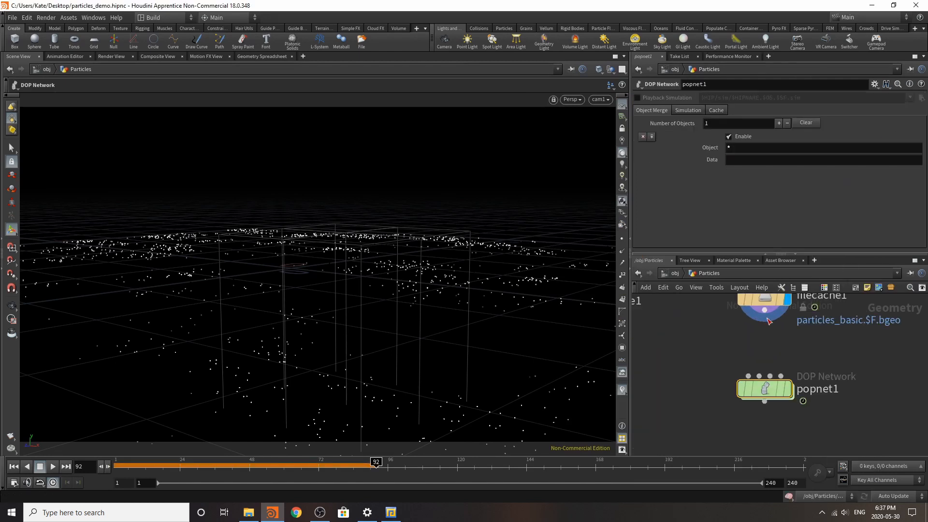
Step: Display the popnet1 node, placed just under filecache1, and play its simulation from the first frame
left_click(787, 393)
left_click_drag(772, 389, 772, 370)
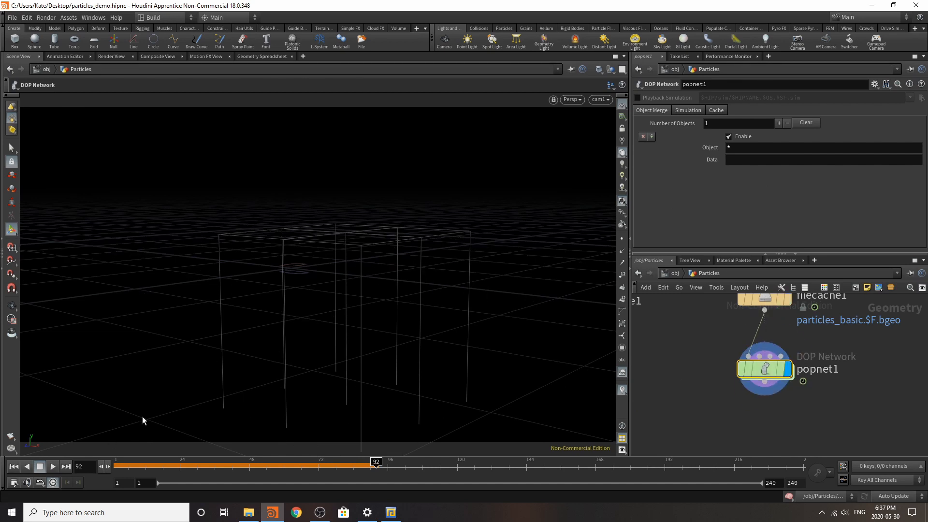
left_click(12, 466)
left_click(53, 466)
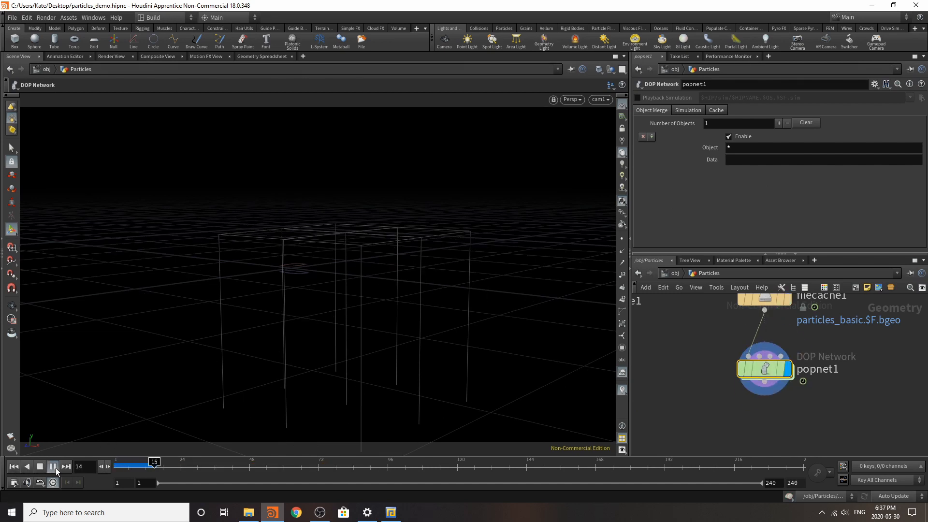
Step: Go inside popnet1 and delete the wire_pops_into_here merge node between the POP source and the solver
double_click(768, 369)
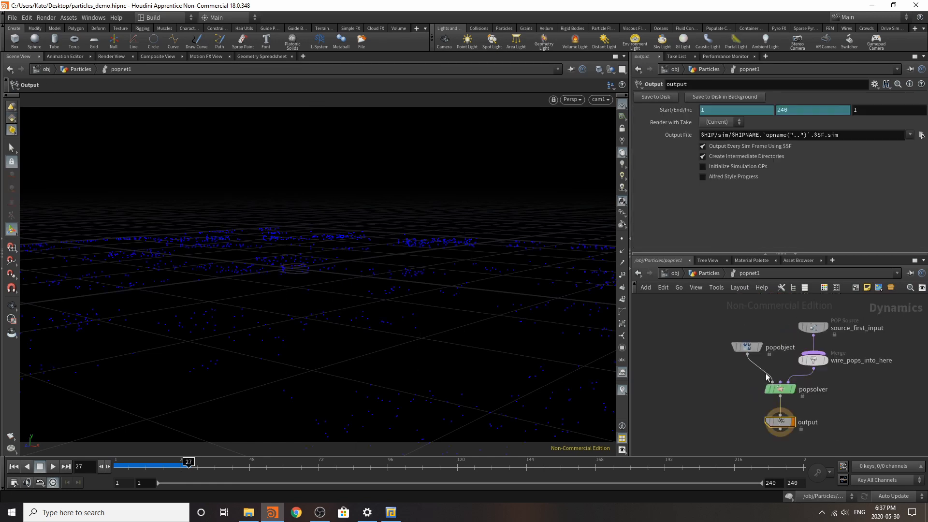
left_click(820, 362)
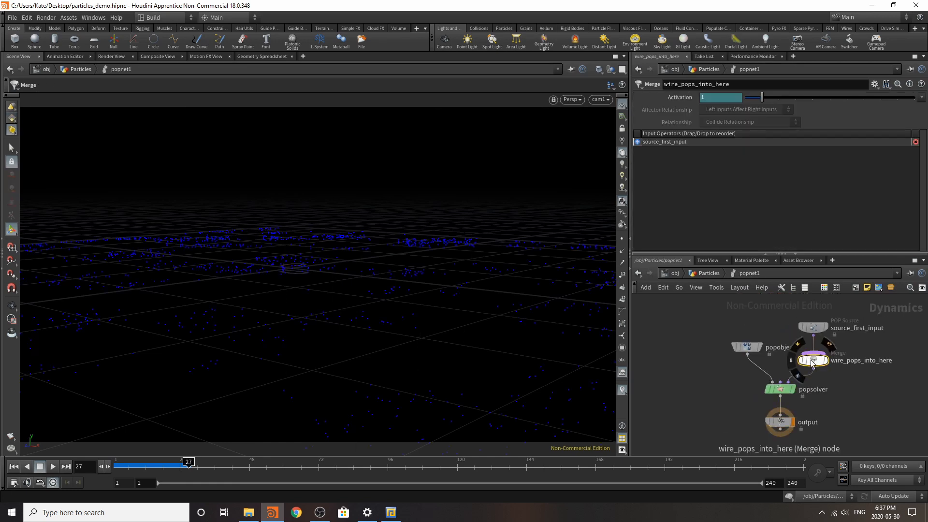
key("Delete")
Step: Set the Emission Type of source_first_input to All Points and play the simulation from the first frame
left_click(813, 327)
left_click(731, 124)
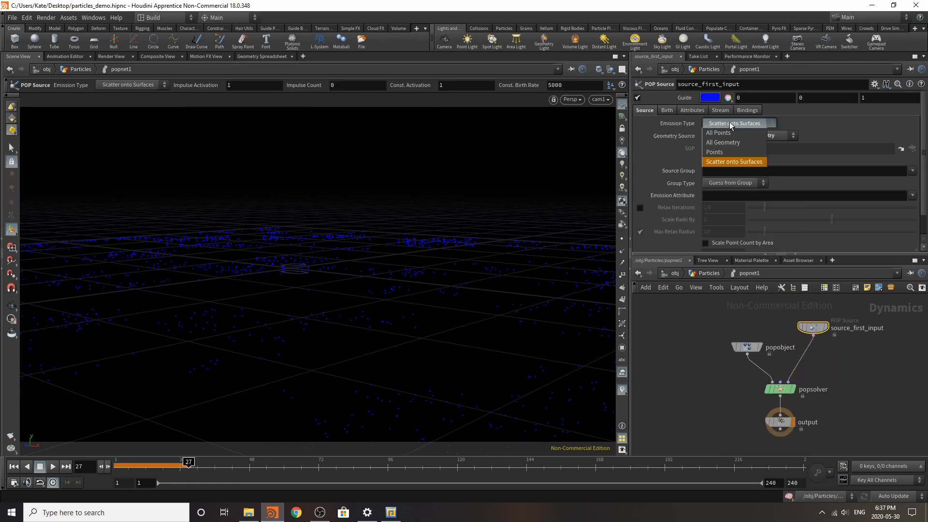
left_click(749, 152)
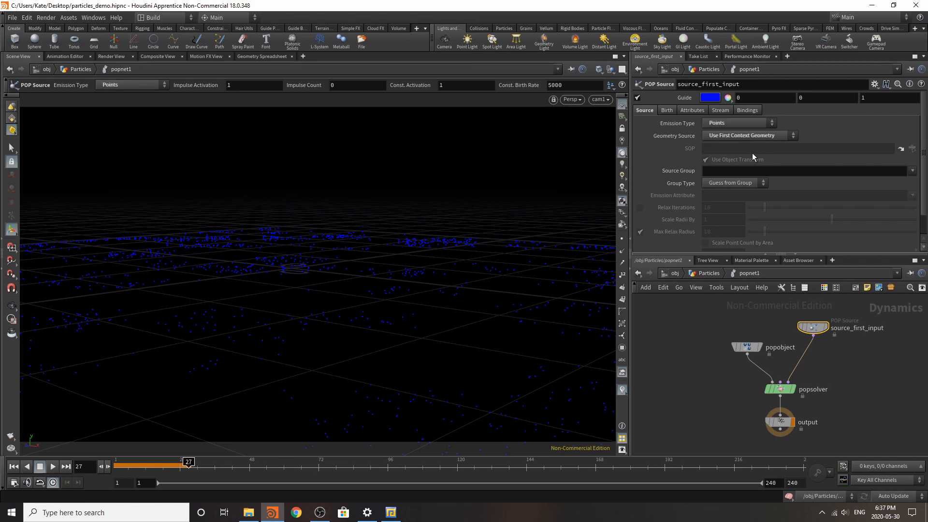
left_click(746, 124)
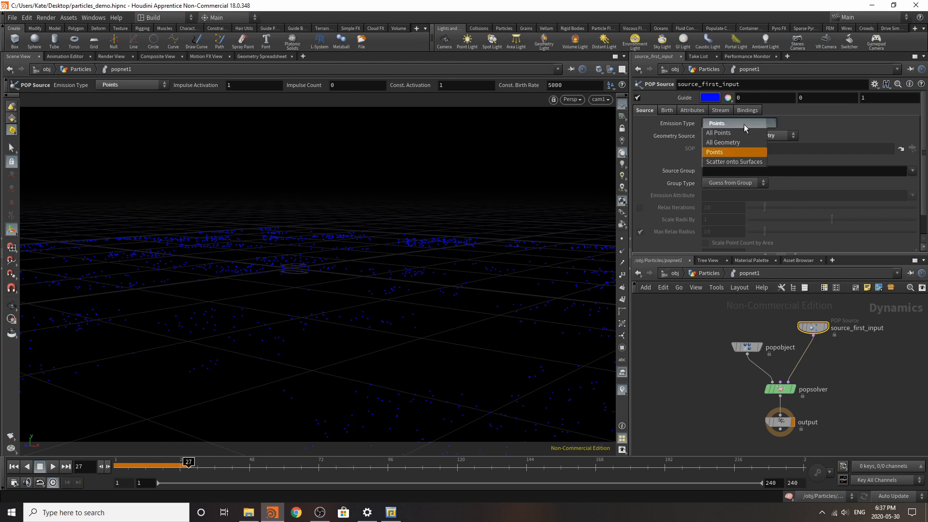
left_click(743, 131)
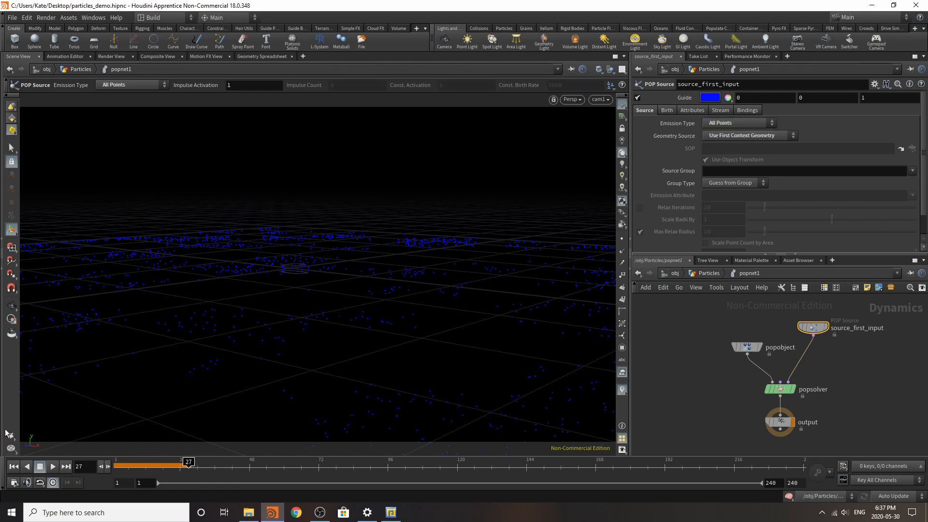
left_click(13, 467)
left_click(53, 467)
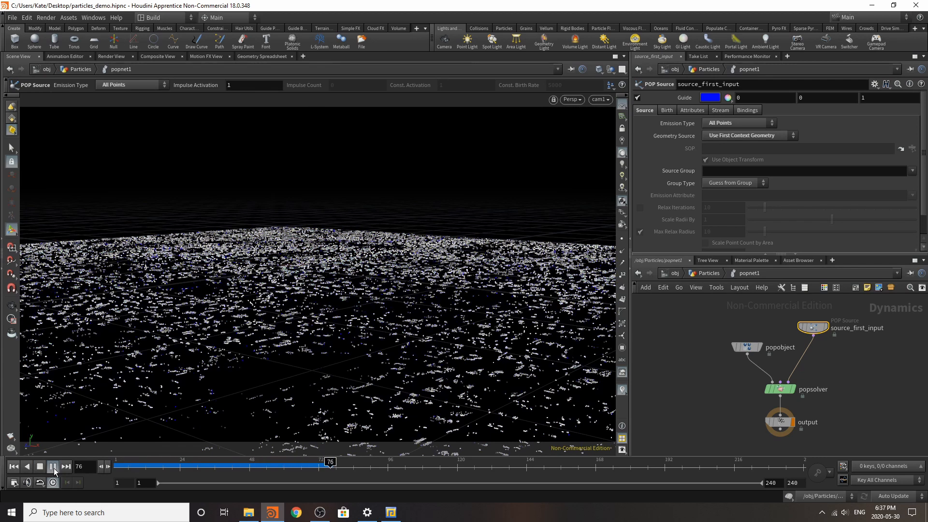
left_click(53, 467)
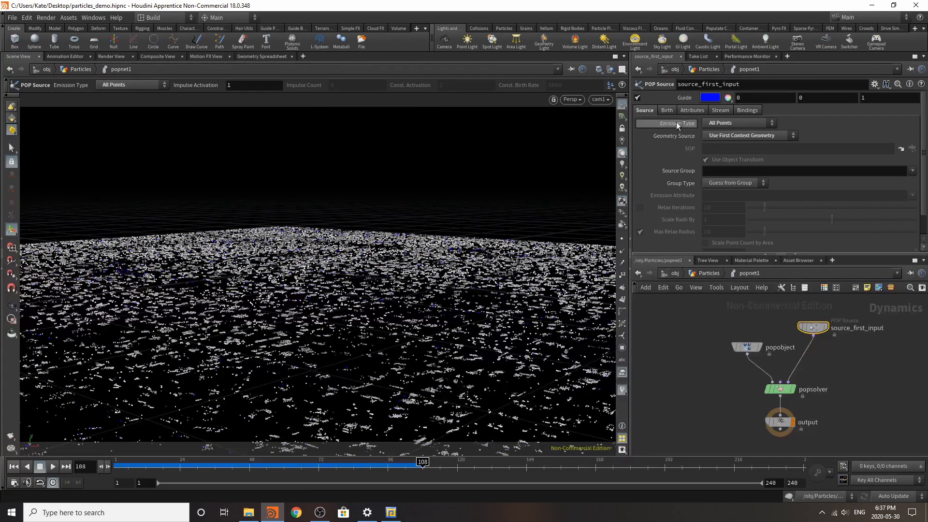
Step: Set the Life Expectancy of the particles born from source_first_input to 1
scroll(677, 121, "down", 3)
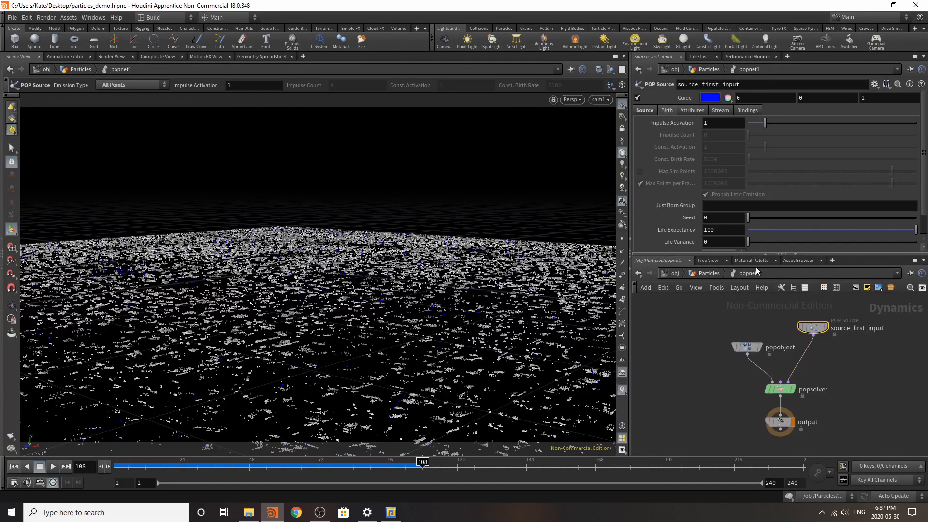
double_click(711, 230)
type("1")
key("Return")
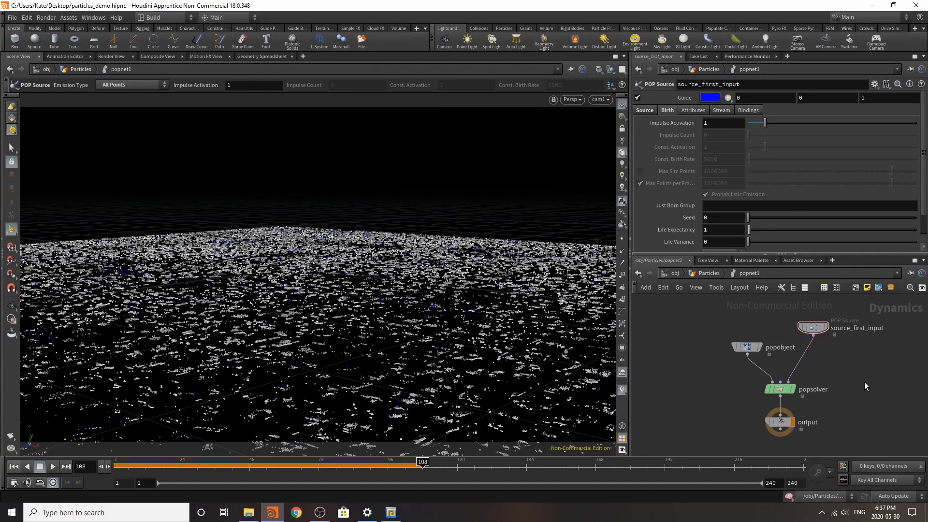
Step: Insert a POP Wind node on the wire between source_first_input and popsolver
key("Tab")
type("pop wind")
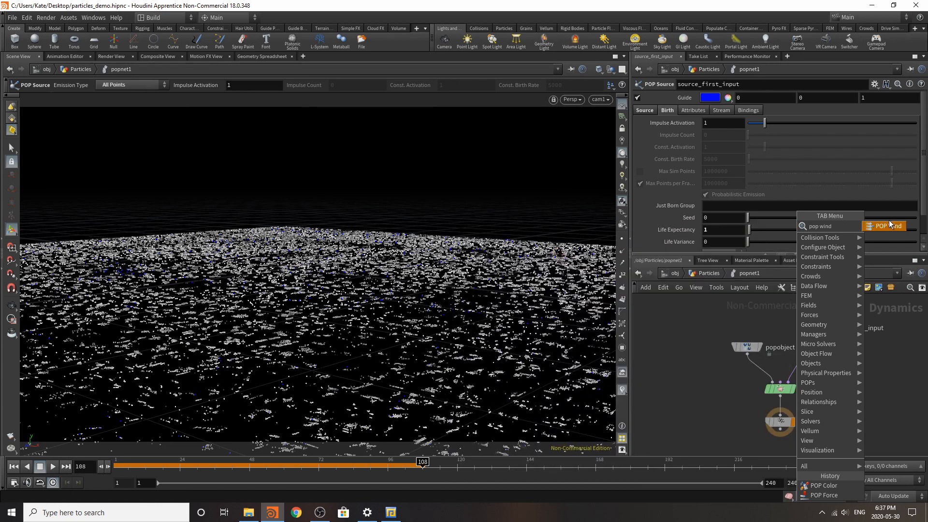
key("Return")
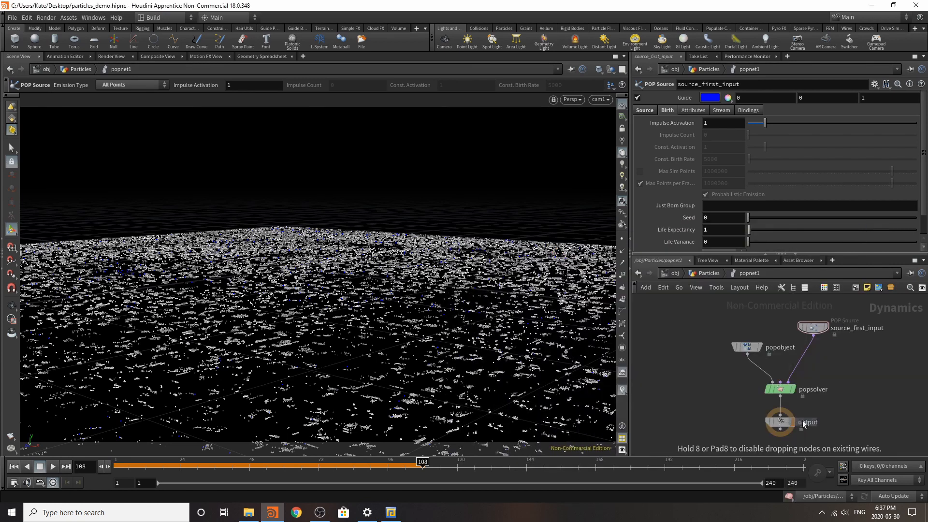
left_click(802, 357)
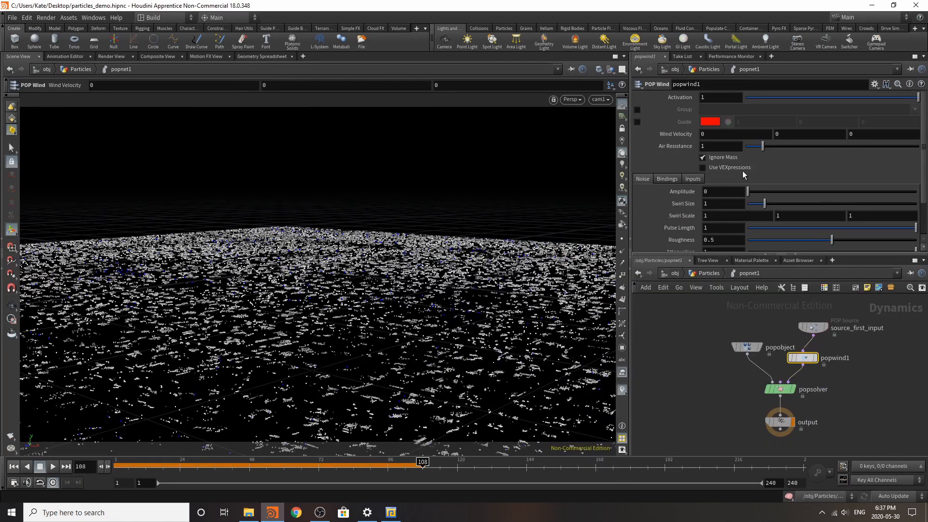
Step: Set the POP Wind noise Amplitude to 0.4 and play the simulation from the first frame
left_click(721, 189)
type("0.4")
key("Return")
left_click(13, 466)
left_click(54, 467)
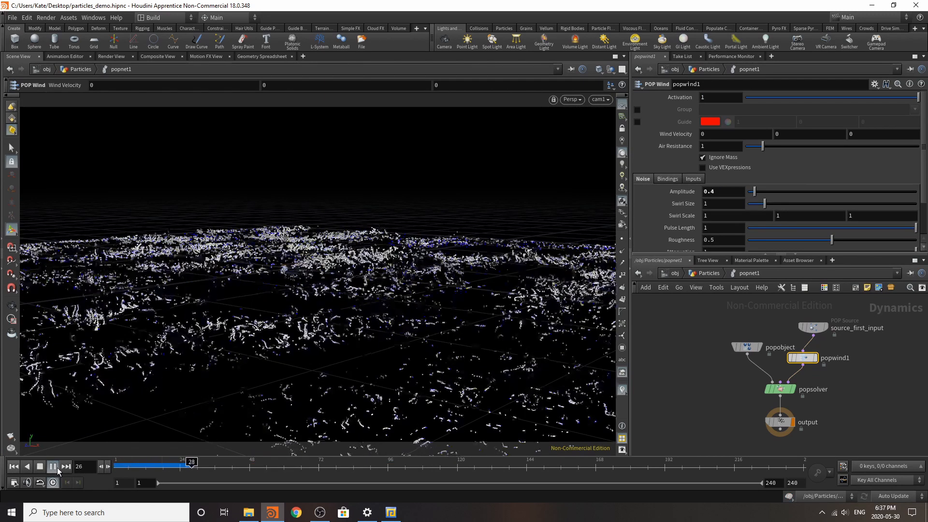
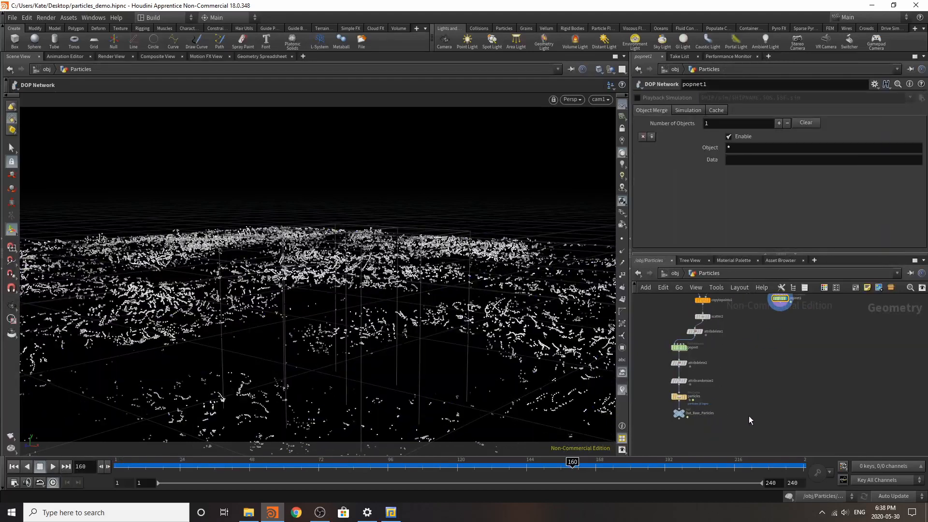
Step: Add a Merge node in the Particles network, wire Out_Base_Particles and popnet1 into it, and display it
key("Tab")
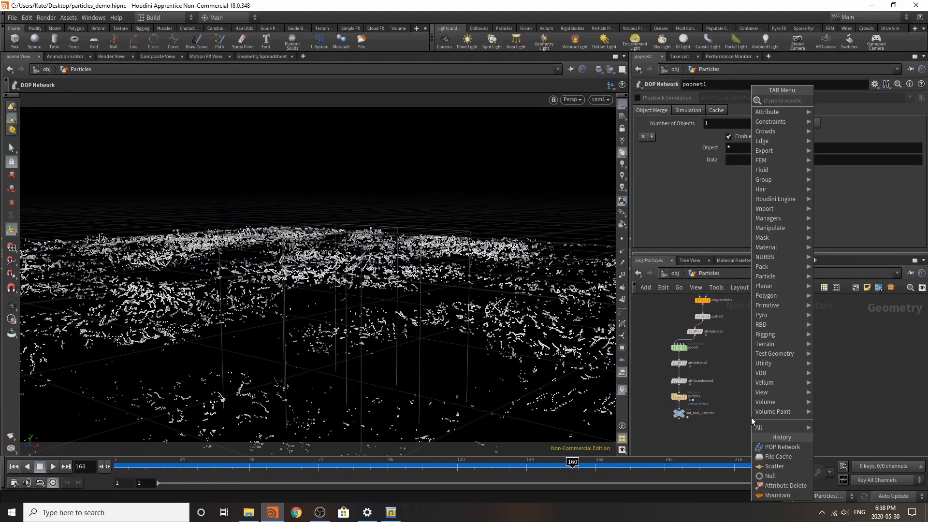
type("merge")
key("Return")
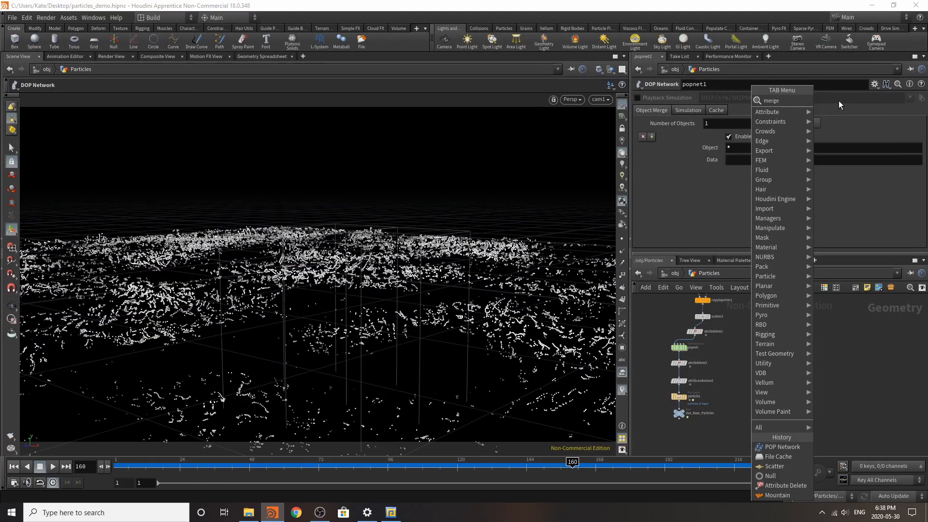
left_click(739, 443)
left_click_drag(676, 426, 738, 438)
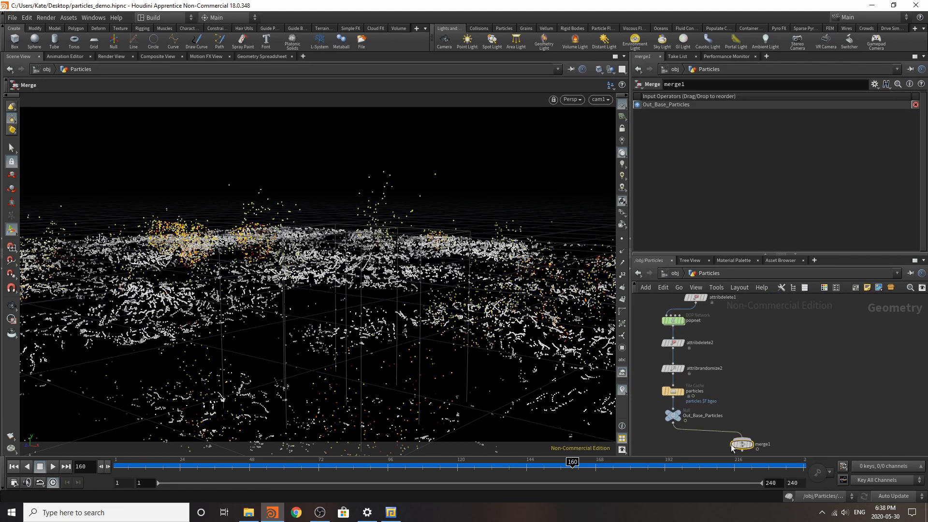
scroll(720, 425, "down", 3)
left_click_drag(770, 340, 725, 440)
scroll(726, 439, "up", 5)
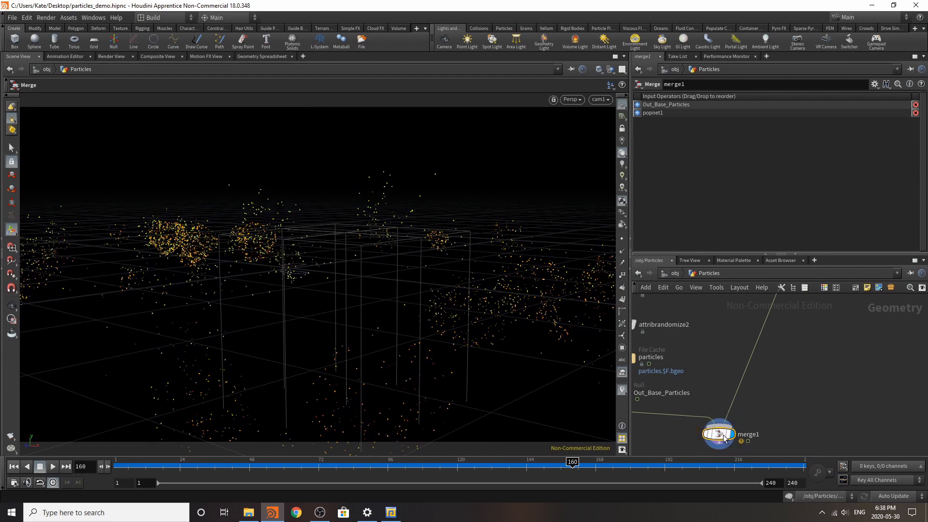
Step: Play the merged particles and check them with the point display, leaving the point display off
left_click(53, 466)
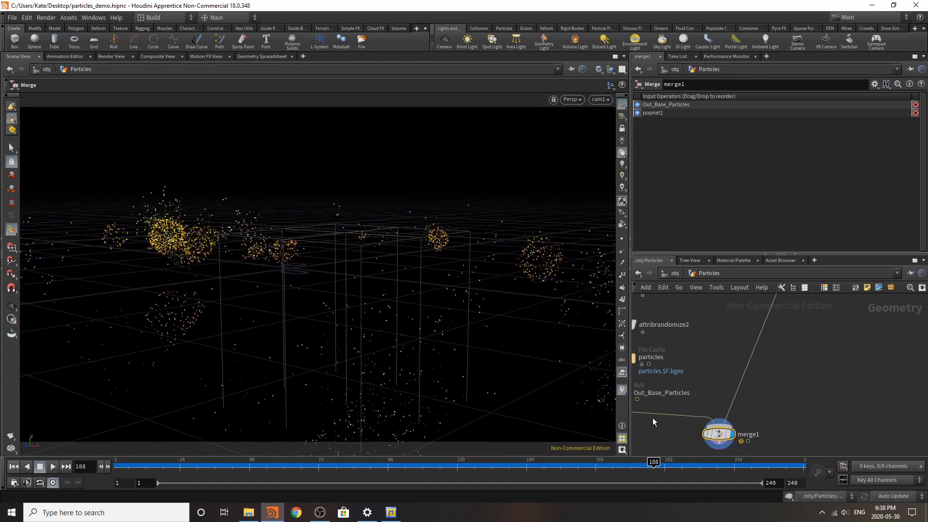
left_click(622, 239)
Step: Insert a POP Color node inside popnet1 on the wire between popwind1 and popsolver
scroll(725, 439, "down", 7)
scroll(748, 382, "up", 4)
scroll(726, 379, "up", 2)
double_click(752, 375)
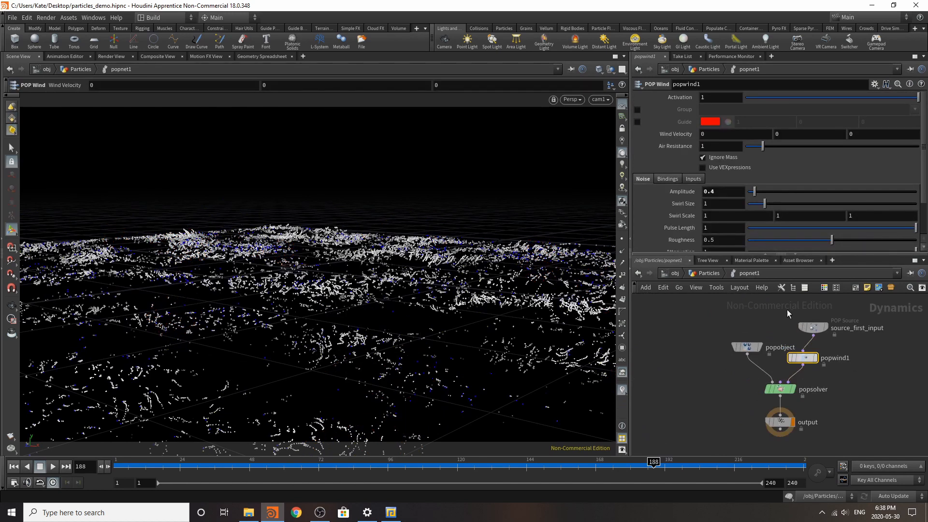
left_click_drag(787, 309, 825, 336)
key("Tab")
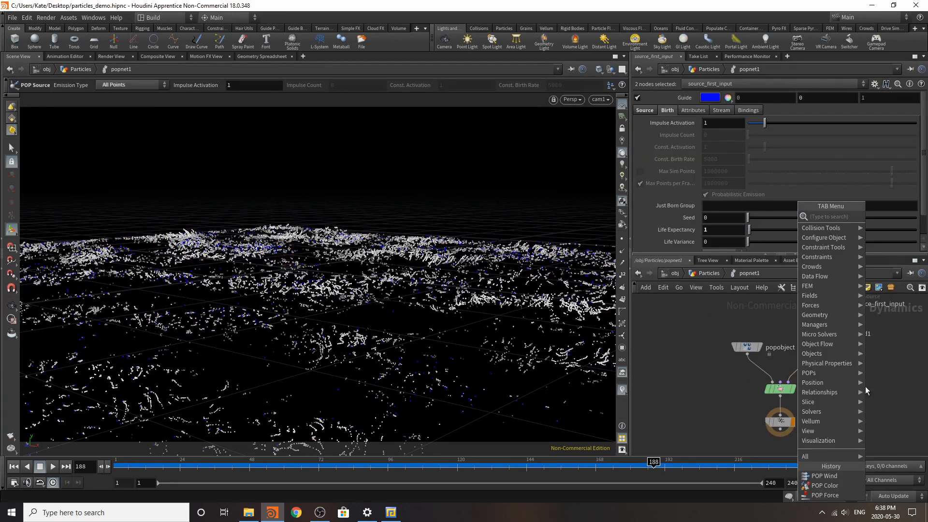
left_click(835, 486)
left_click(812, 362)
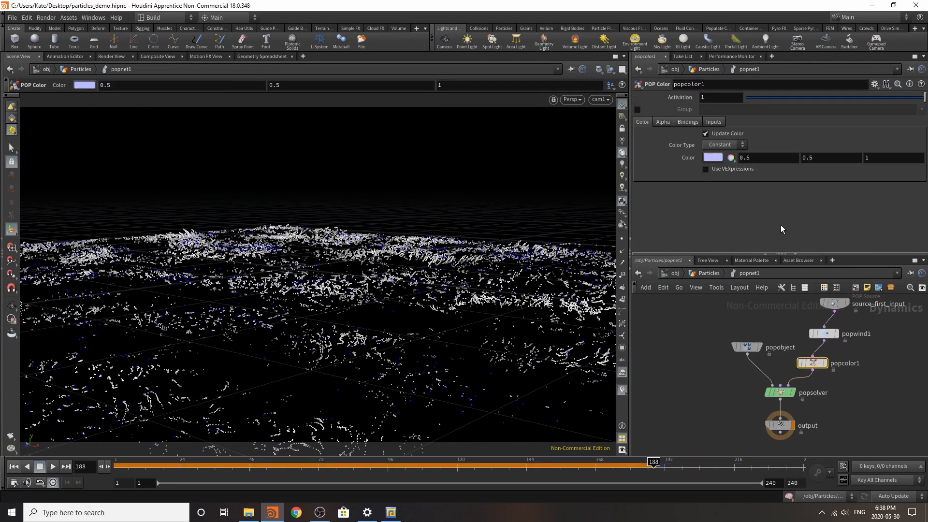
Step: Set the POP Color's Color Type to Ramp and color the ramp's end point turquoise green
left_click(717, 146)
left_click(719, 175)
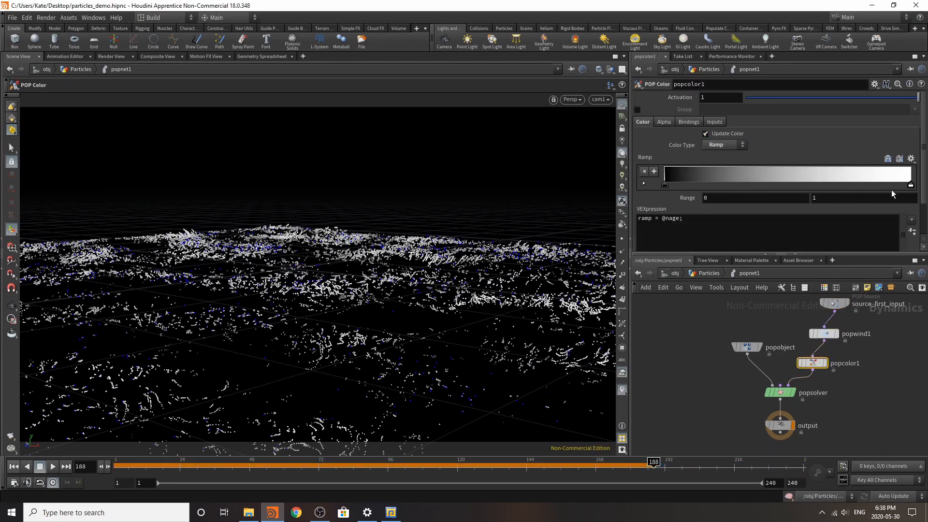
double_click(909, 187)
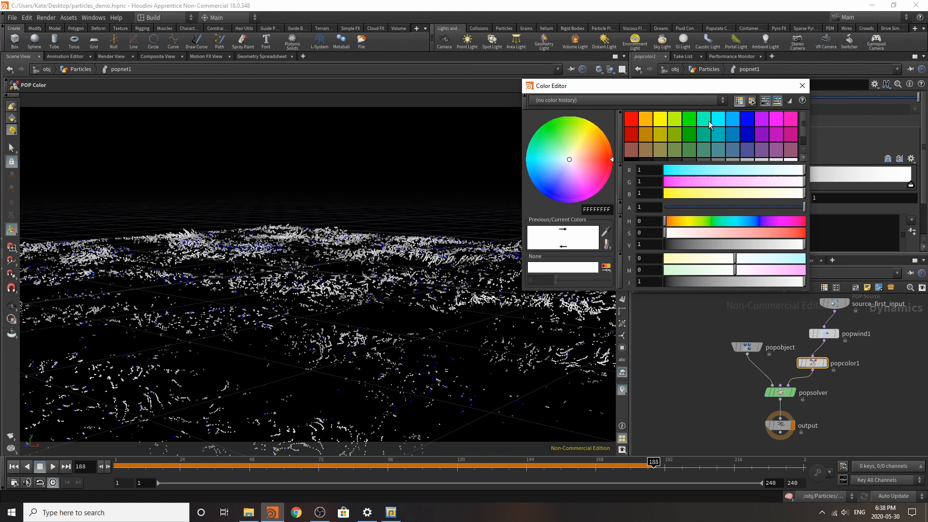
left_click(708, 122)
left_click(802, 86)
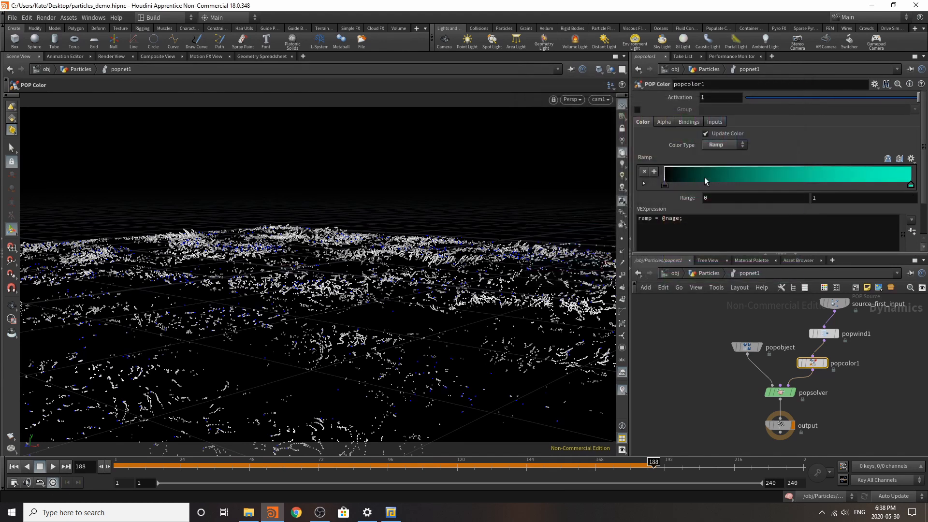
Step: Color the ramp's start point a very dark blue with RGB 0, 0, 0.08
double_click(666, 184)
left_click(675, 193)
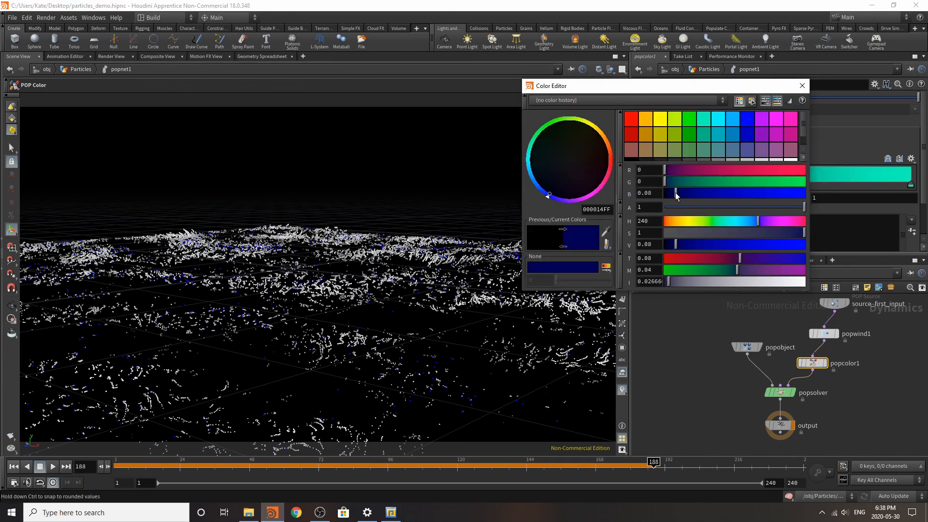
left_click(803, 85)
Step: Add a point at the middle of the color ramp and make it azure blue with RGB 0, 0.5, 1
double_click(789, 176)
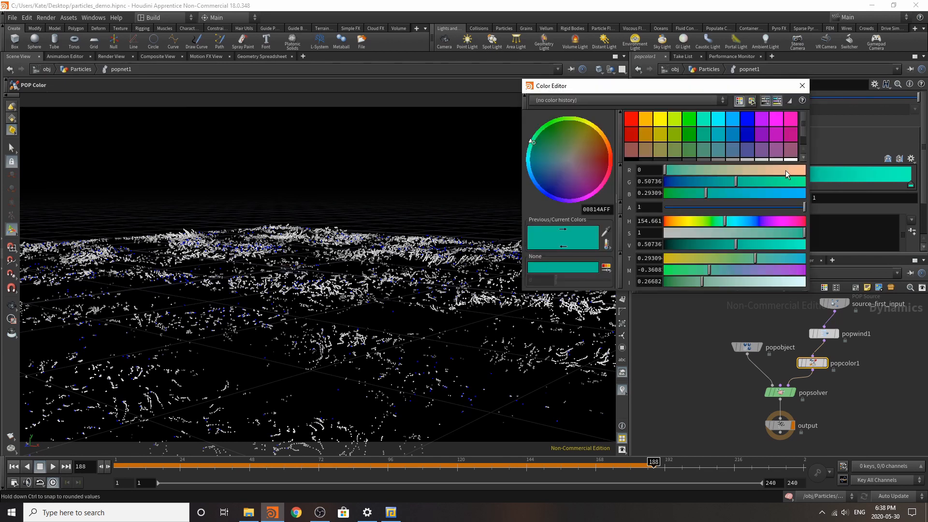
left_click(719, 120)
left_click(801, 86)
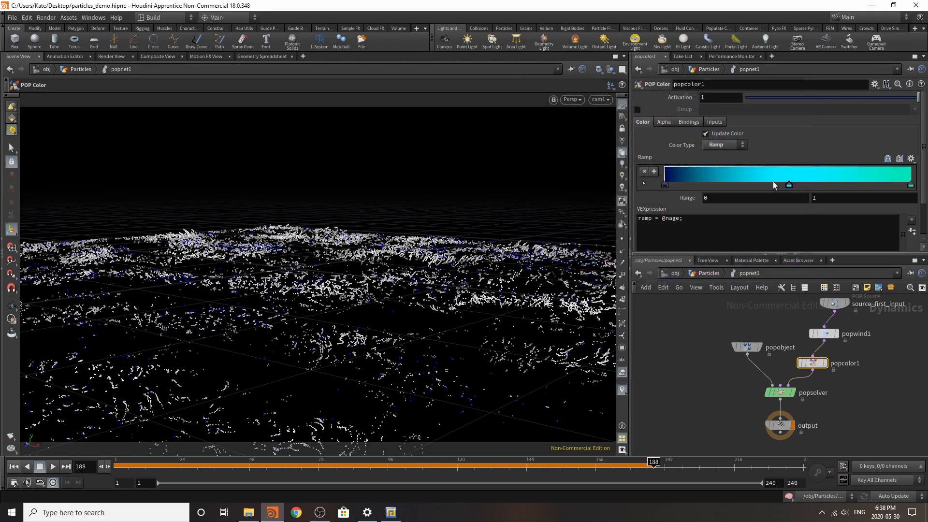
double_click(789, 185)
left_click(734, 123)
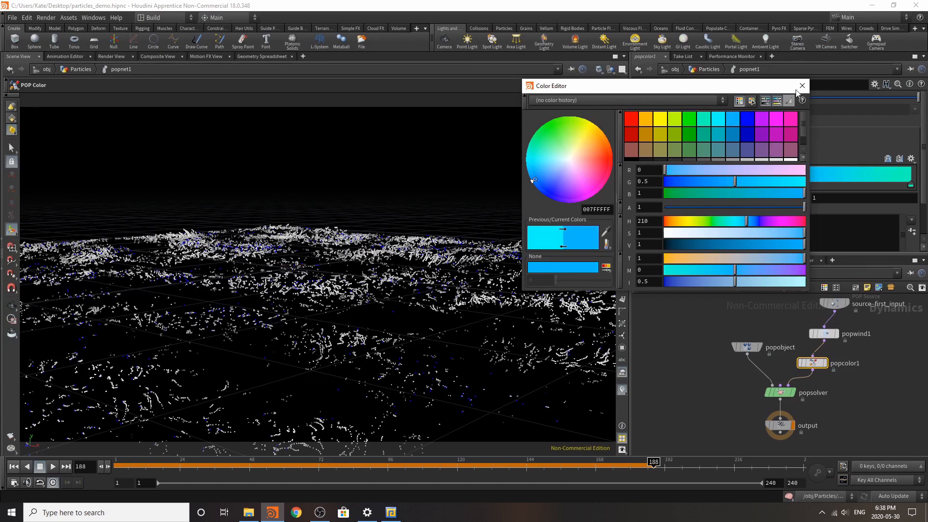
left_click(802, 86)
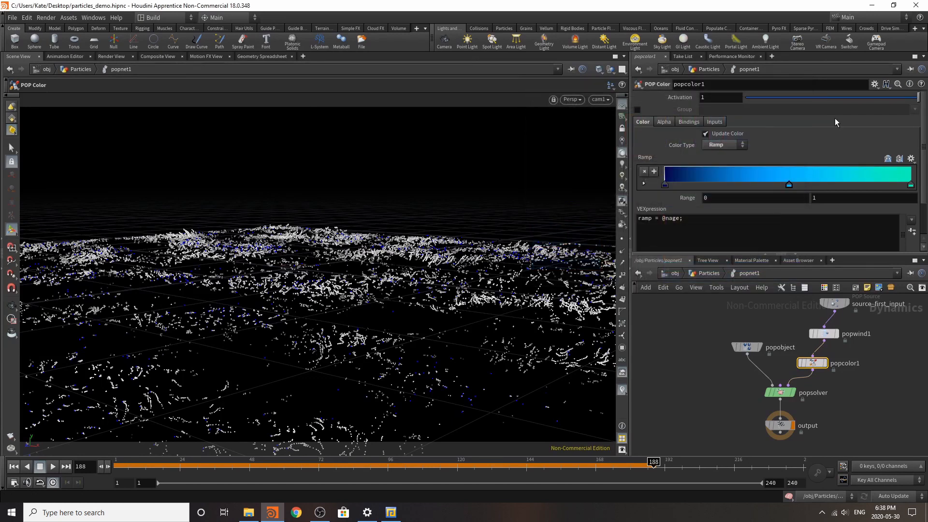
Step: Add a ramp point about one fifth of the way along and color it a darker azure blue
double_click(718, 181)
left_click(726, 121)
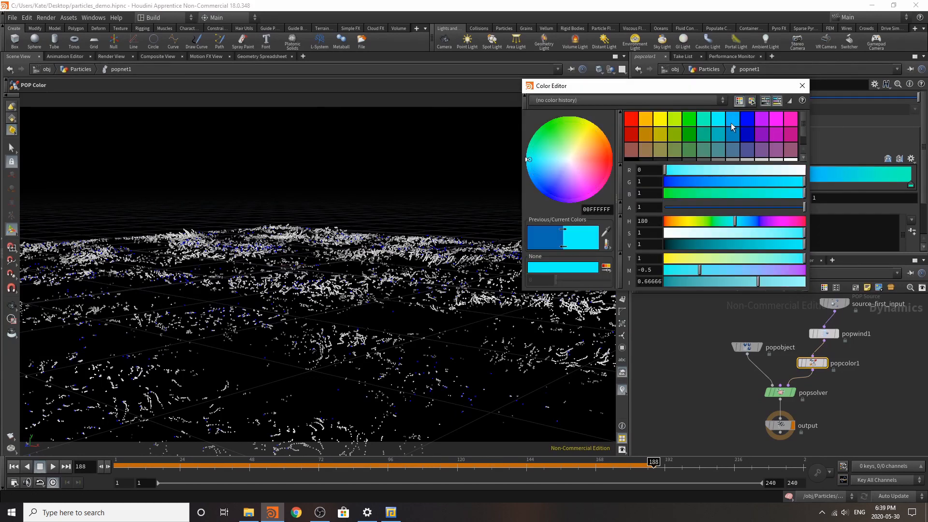
left_click(732, 132)
left_click(802, 86)
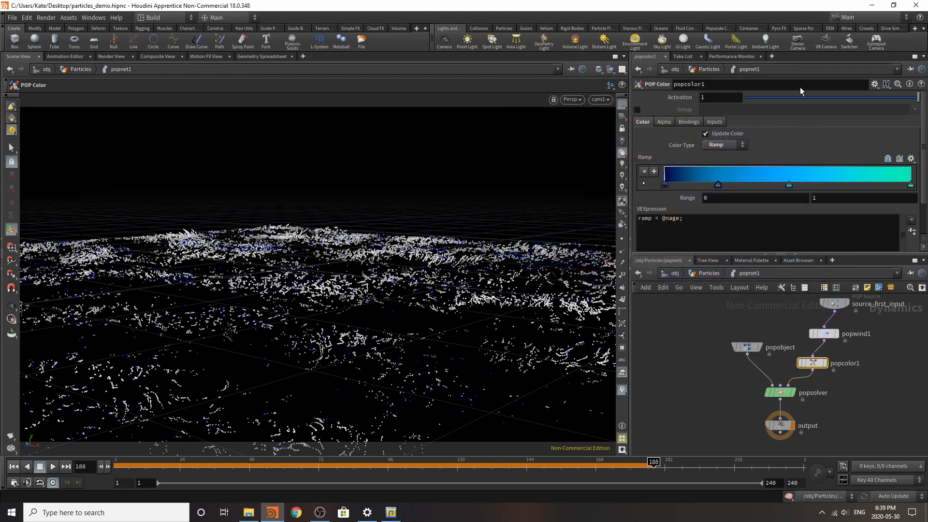
Step: Add a ramp point about two thirds of the way along and color it cyan with RGB 0, 1, 1
double_click(830, 183)
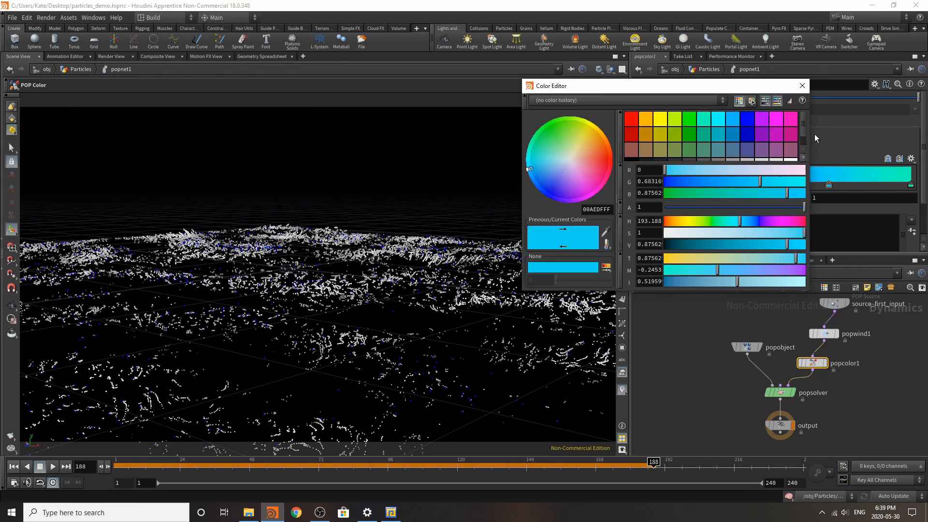
left_click(718, 127)
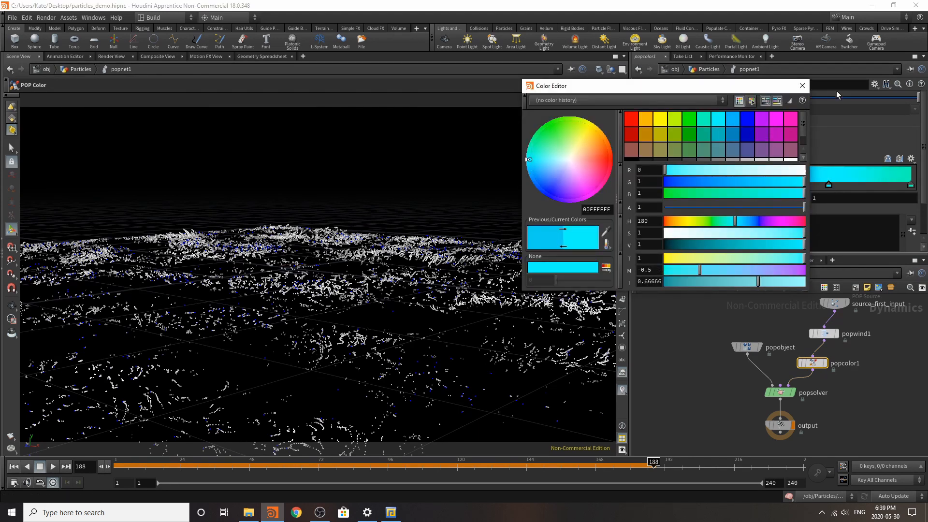
left_click(803, 85)
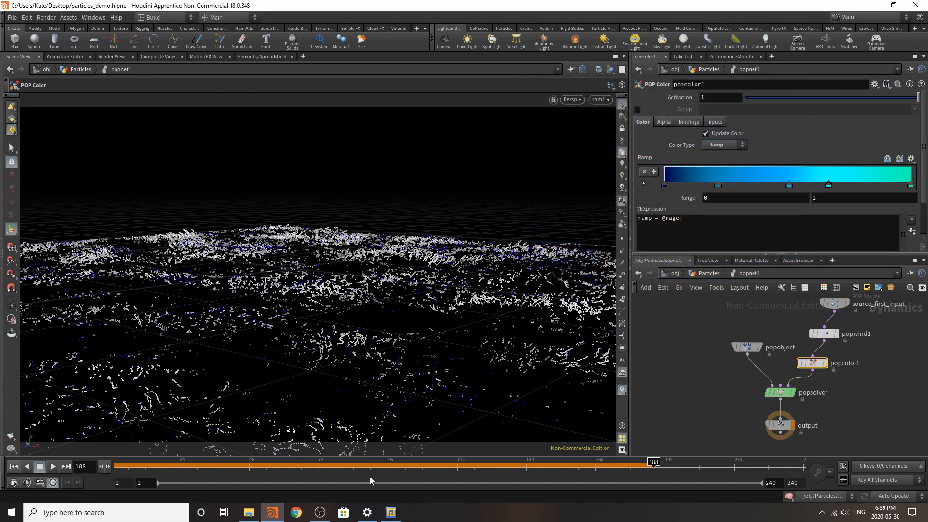
Step: Play the popnet1 simulation from the first frame to check the particle colors
left_click(13, 467)
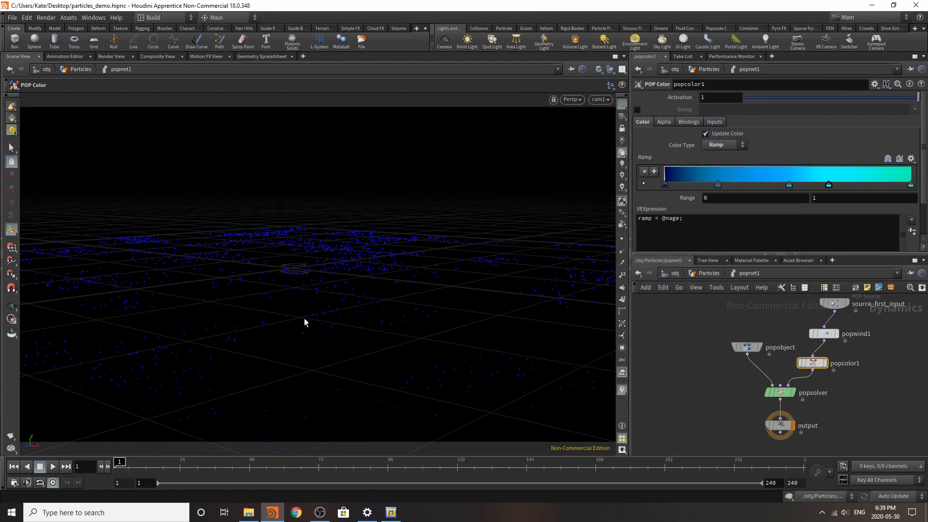
left_click(53, 467)
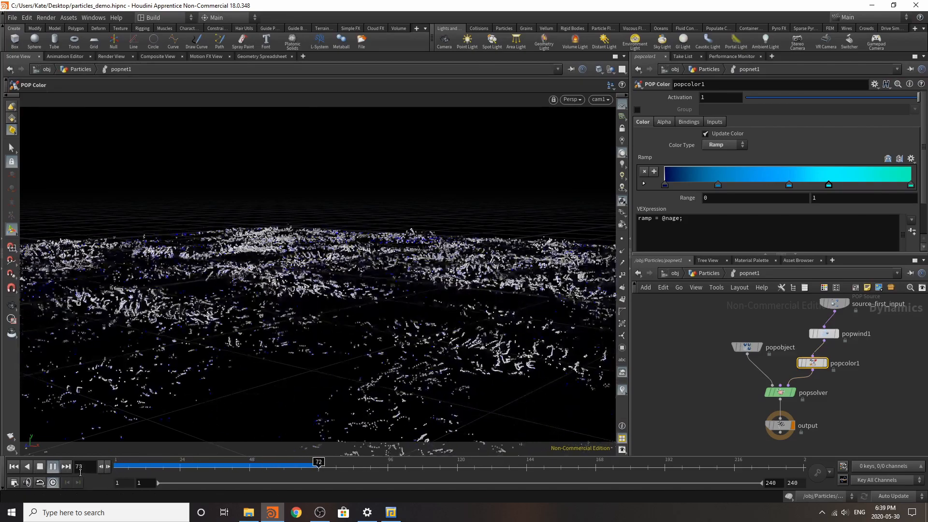
left_click(54, 467)
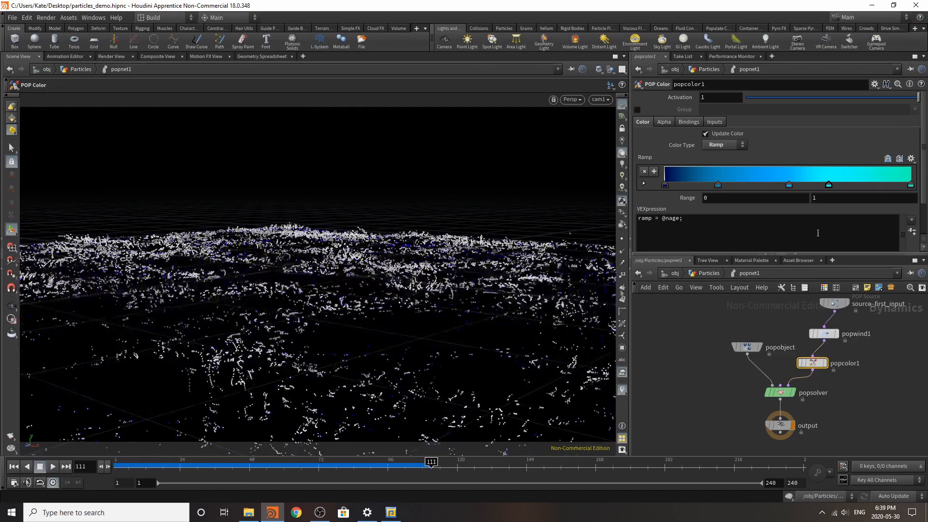
left_click(913, 368)
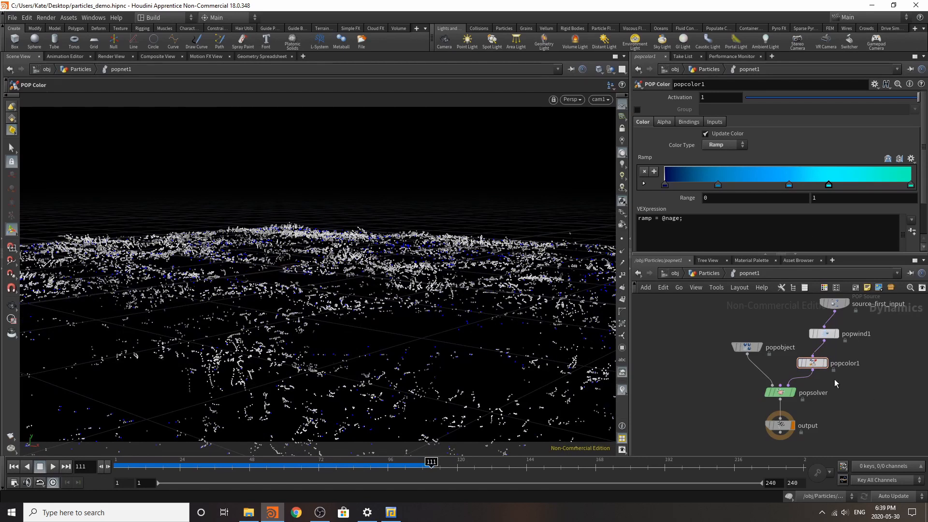
Step: Return to the Particles network and copy the attribdelete1 node that removes the Cd point attribute
left_click(710, 274)
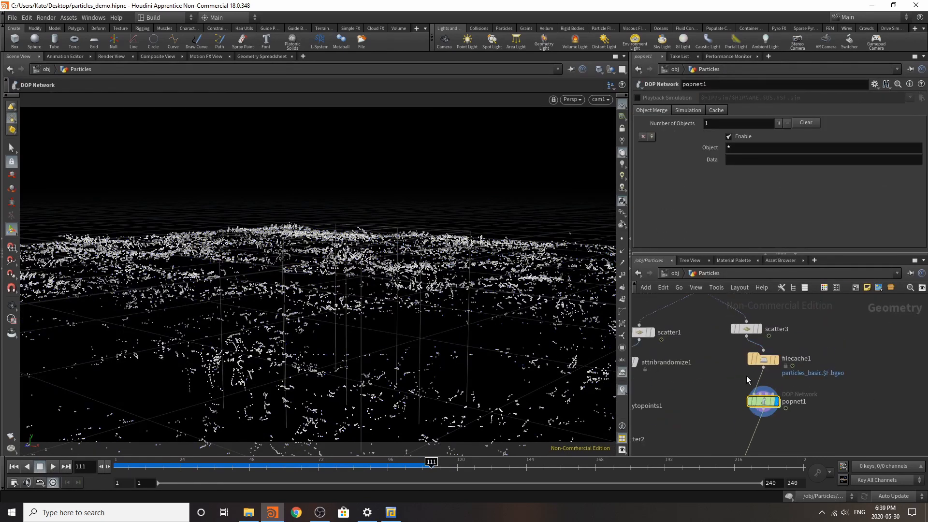
left_click_drag(758, 401, 758, 408)
middle_click_drag(725, 375, 777, 347)
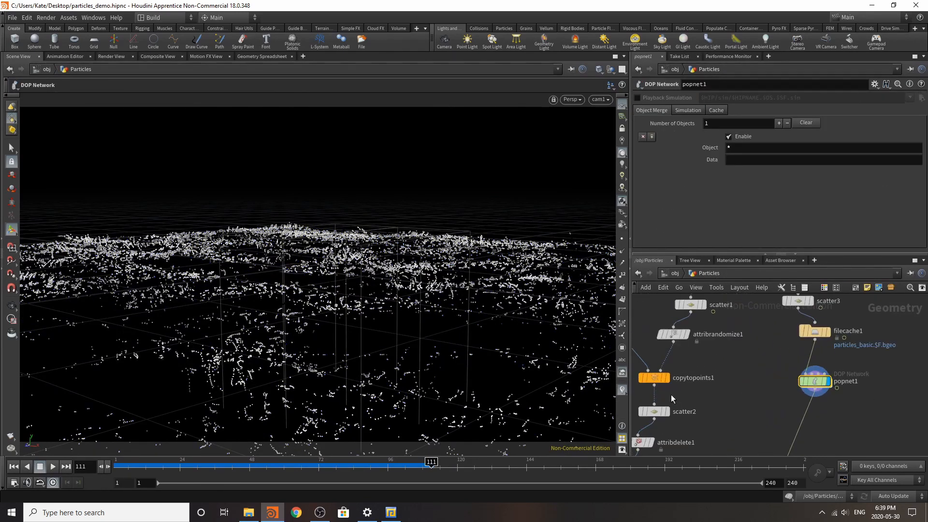
scroll(671, 395, "up", 1)
scroll(682, 384, "down", 4)
scroll(665, 420, "up", 3)
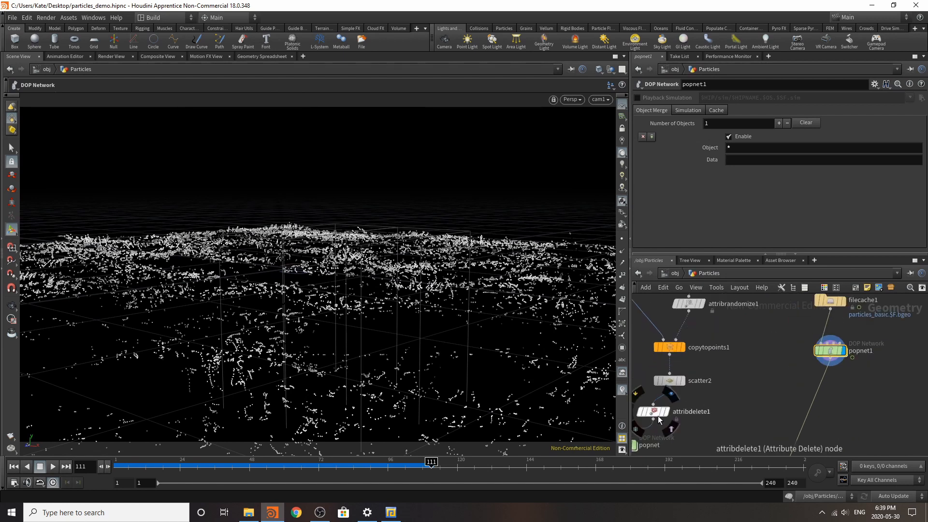
left_click(658, 416)
key("ctrl+c")
Step: Paste the Attribute Delete copy between filecache1 and popnet1, and play the simulation from the first frame
middle_click_drag(875, 298, 782, 370)
scroll(782, 370, "down", 1)
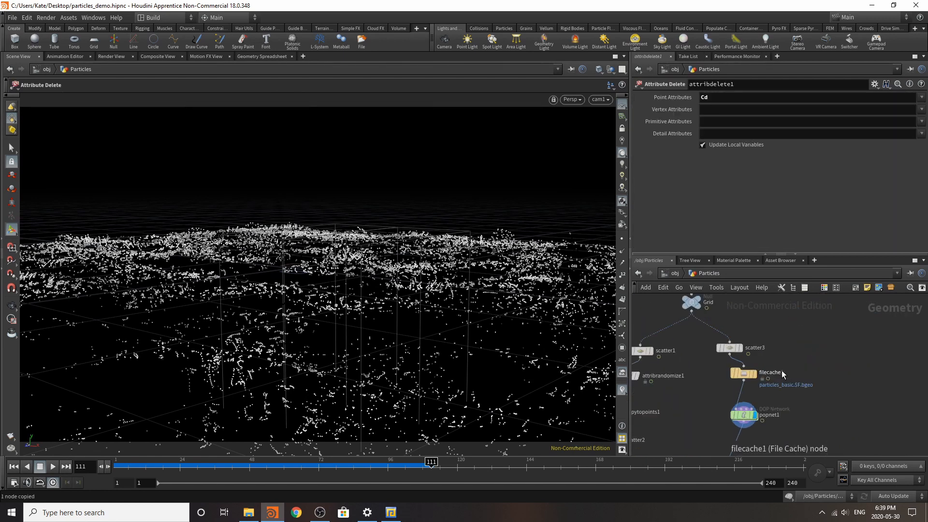
scroll(760, 391, "up", 3)
key("ctrl+v")
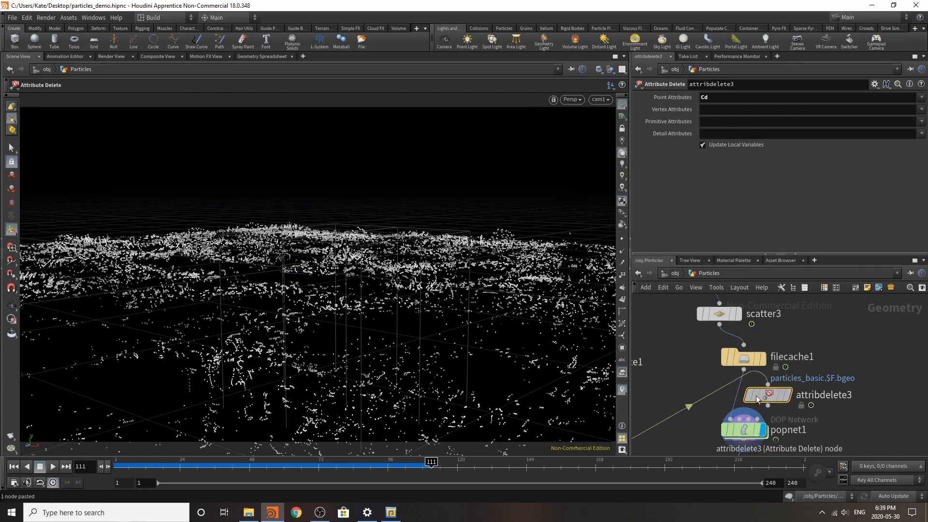
left_click(14, 466)
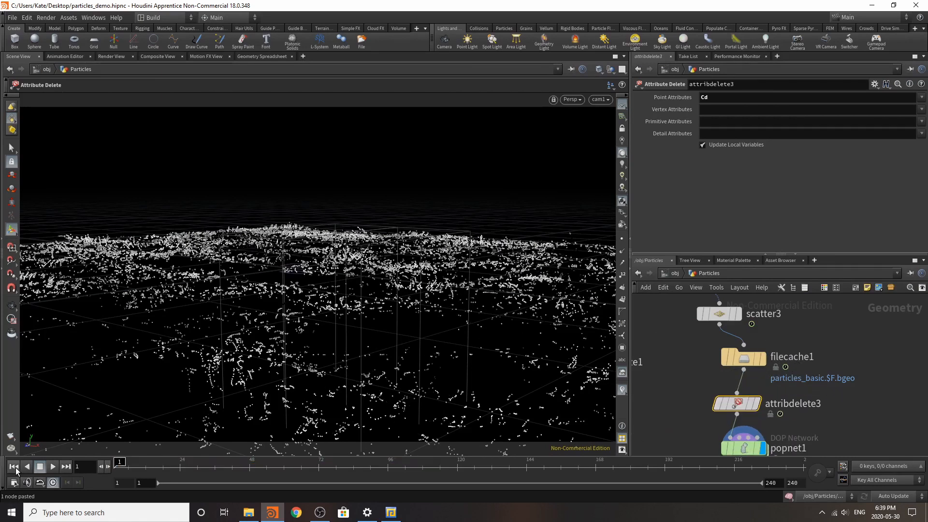
left_click(55, 467)
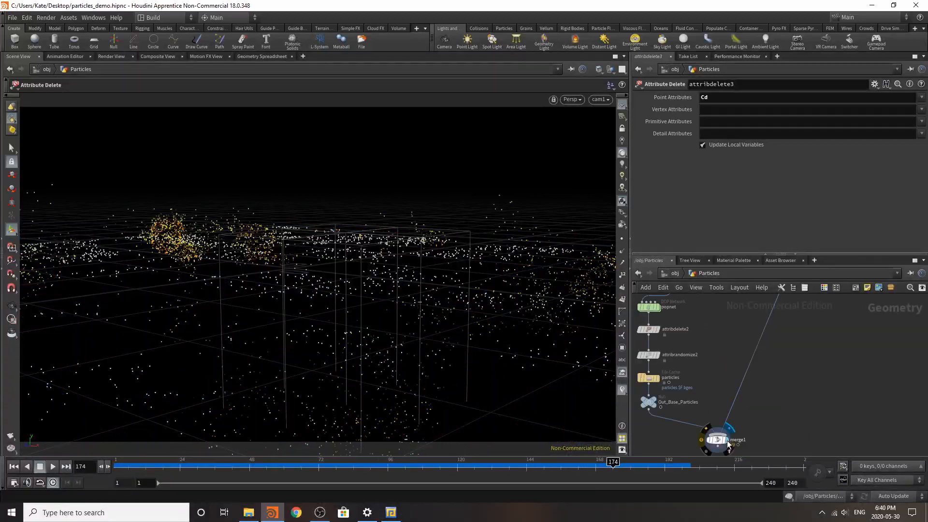
Step: Display merge1 and play the combined particles from the first frame
left_click(718, 439)
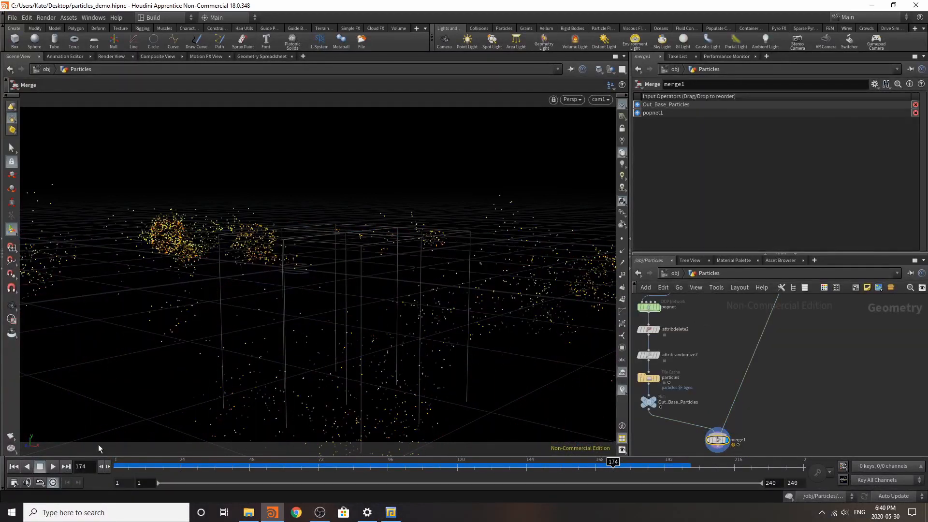
left_click(16, 468)
left_click(52, 467)
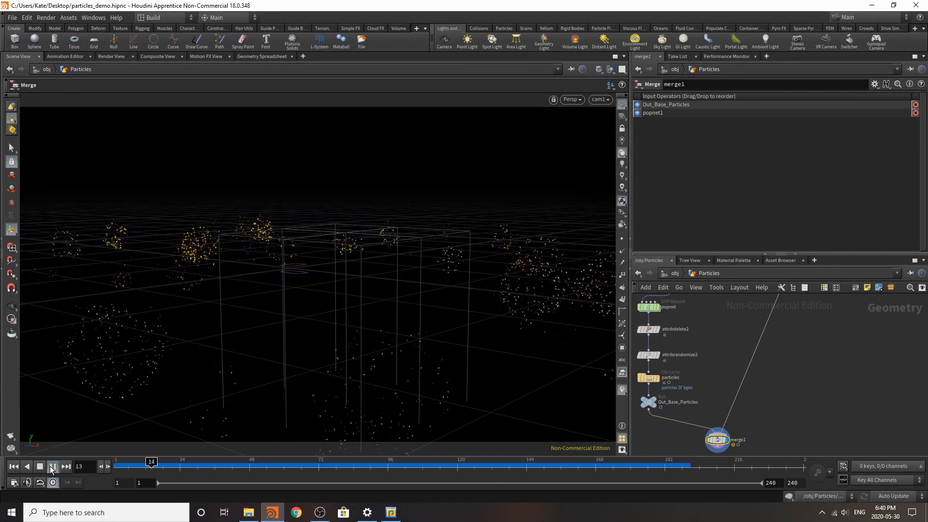
Step: Stop the playback, delete the merge1 node and display Out_Base_Particles instead
left_click(53, 467)
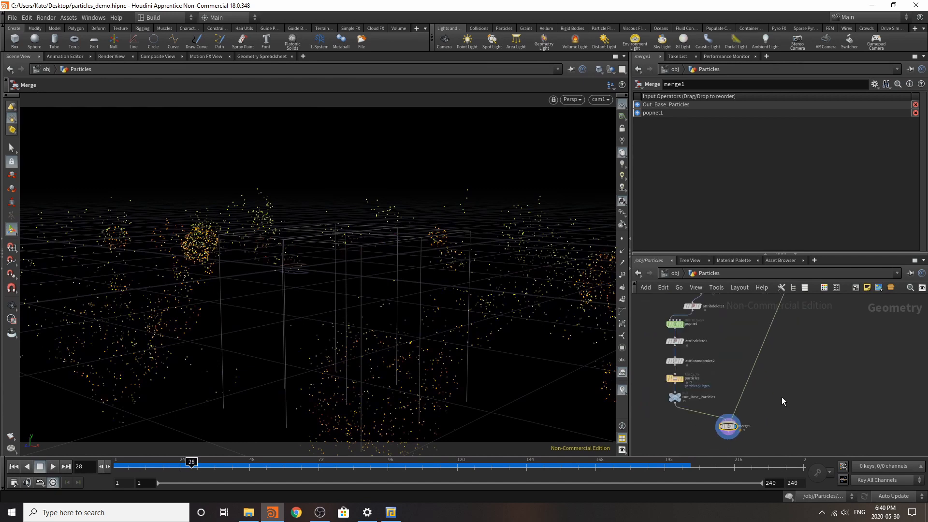
scroll(720, 426, "up", 3)
scroll(725, 424, "down", 4)
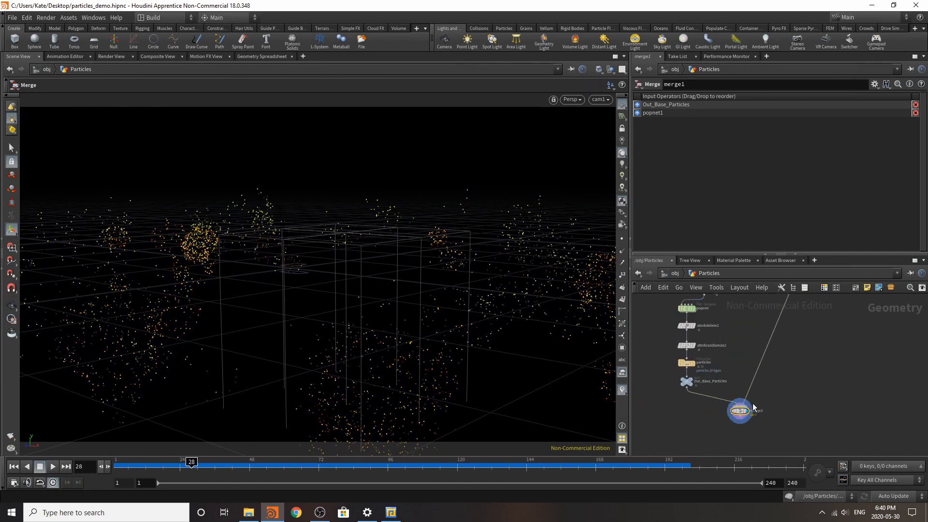
scroll(749, 428, "up", 4)
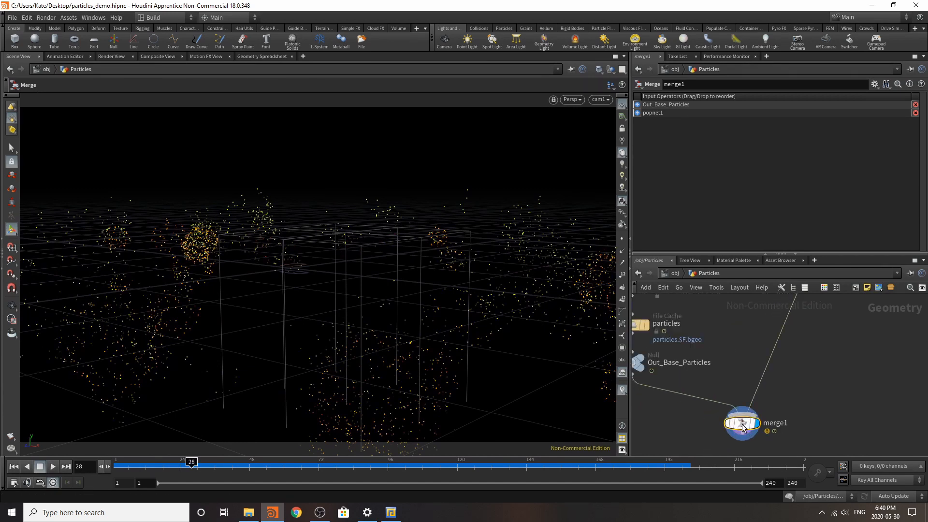
mouse_move(718, 425)
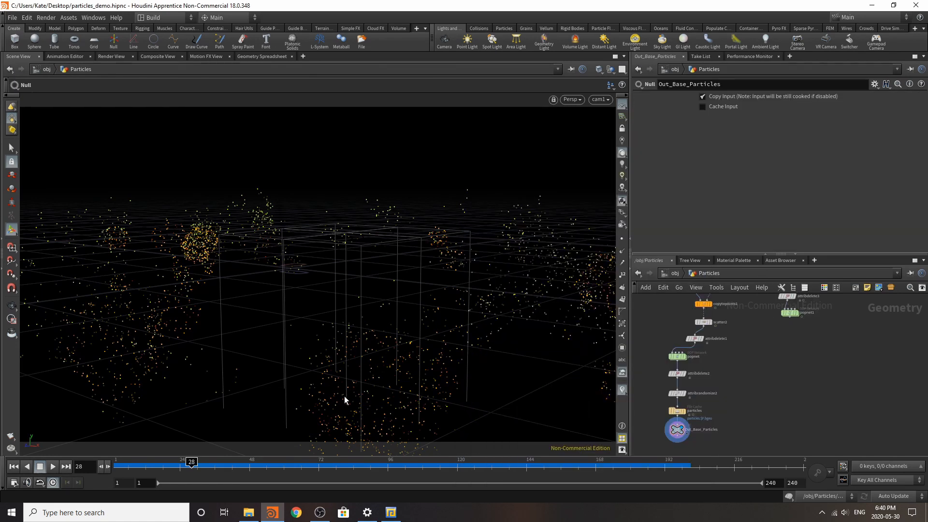
Step: Copy the four nodes below popnet: attribdelete2, attribrandomize2, the particles File Cache and the Out_Base_Particles null
scroll(719, 406, "up", 1)
scroll(709, 401, "down", 1)
scroll(686, 429, "up", 3)
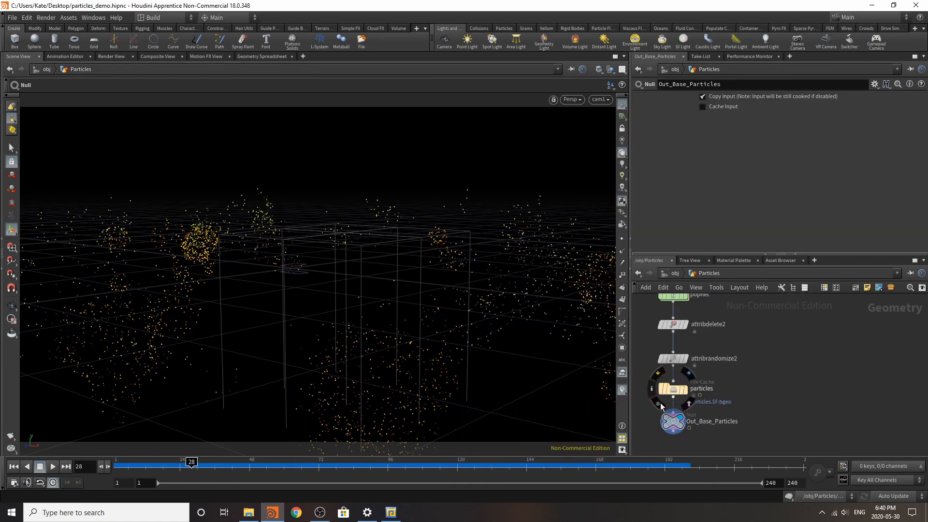
scroll(660, 404, "down", 2)
scroll(645, 356, "up", 1)
left_click_drag(650, 336, 692, 452)
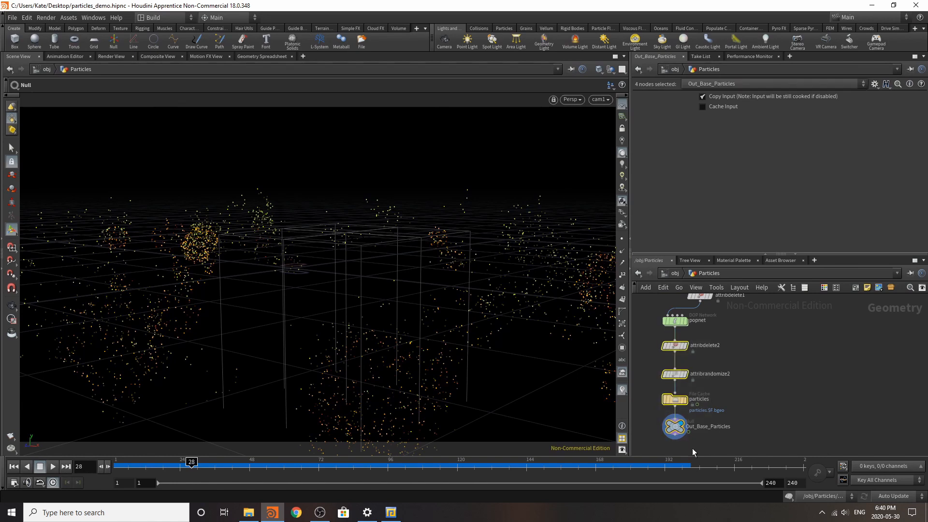
key("ctrl+c")
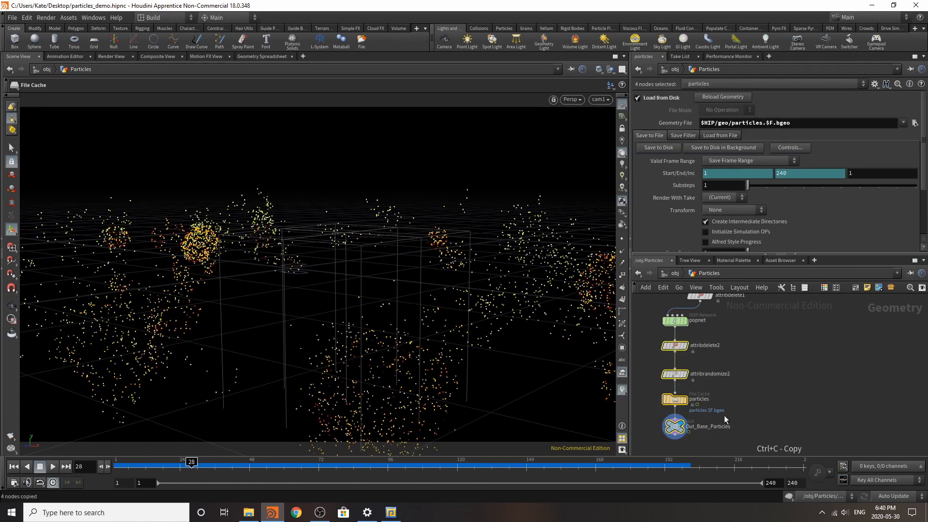
Step: Paste the copied chain below popnet1 and connect popnet1's output to the pasted Attribute Delete node
scroll(683, 442, "down", 3)
scroll(742, 391, "up", 3)
scroll(755, 389, "up", 3)
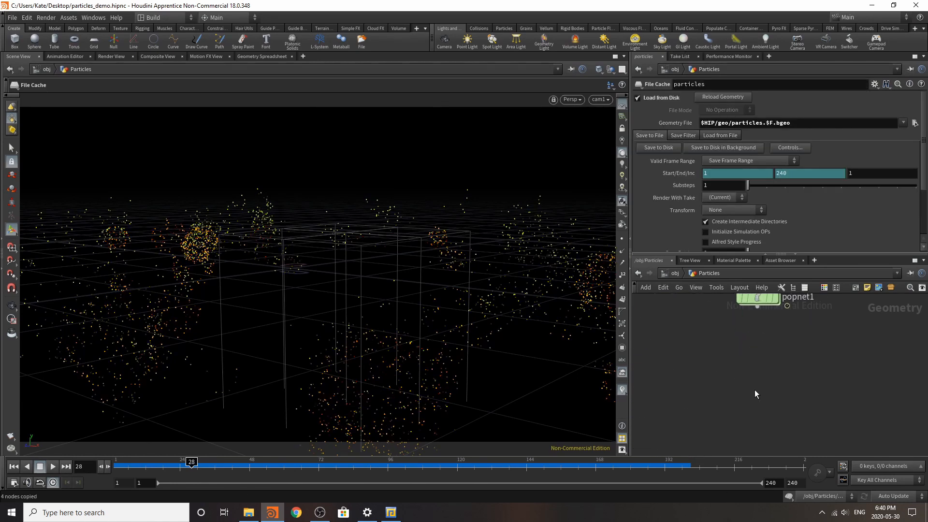
key("ctrl+v")
left_click_drag(756, 318, 753, 362)
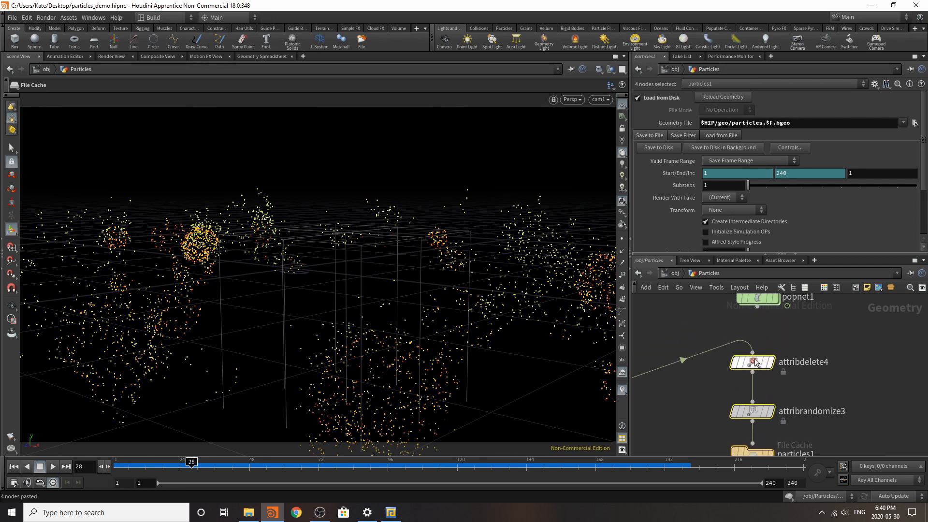
left_click(773, 318)
left_click_drag(757, 307, 753, 349)
scroll(804, 355, "down", 3)
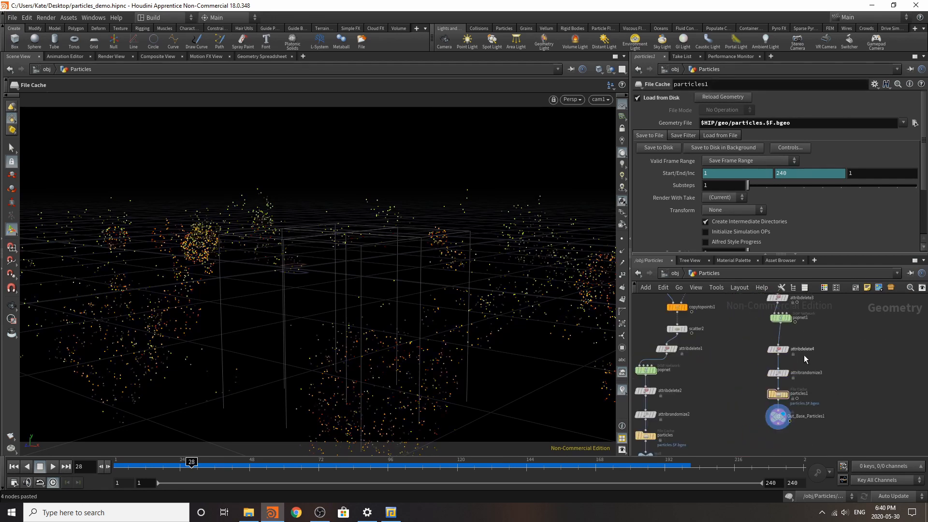
Step: In attribrandomize3, set the maximum pscale value to 0.01
scroll(758, 398, "up", 3)
left_click(765, 397)
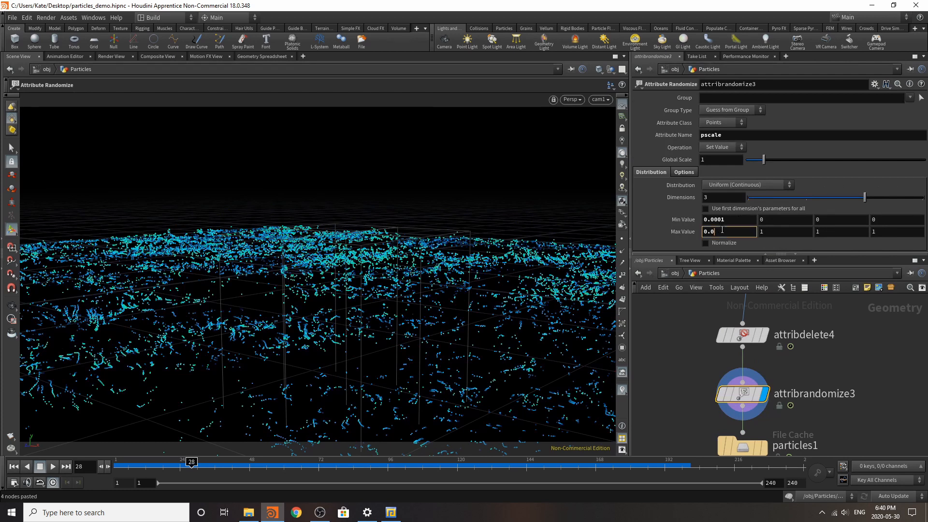
left_click(907, 368)
scroll(851, 351, "down", 4)
scroll(815, 435, "up", 5)
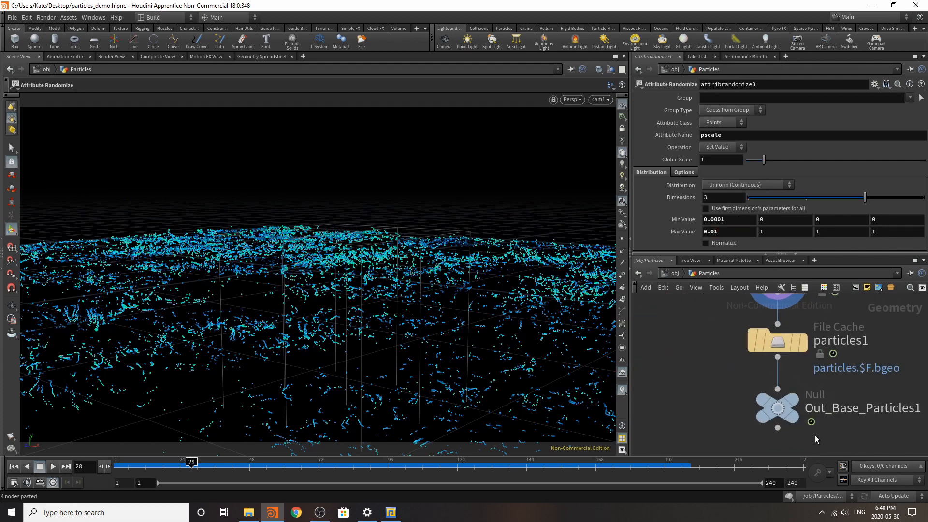
Step: Set the geometry file of the particles1 File Cache to $HIP/geo/particles2.$F.bgeo
left_click(788, 345)
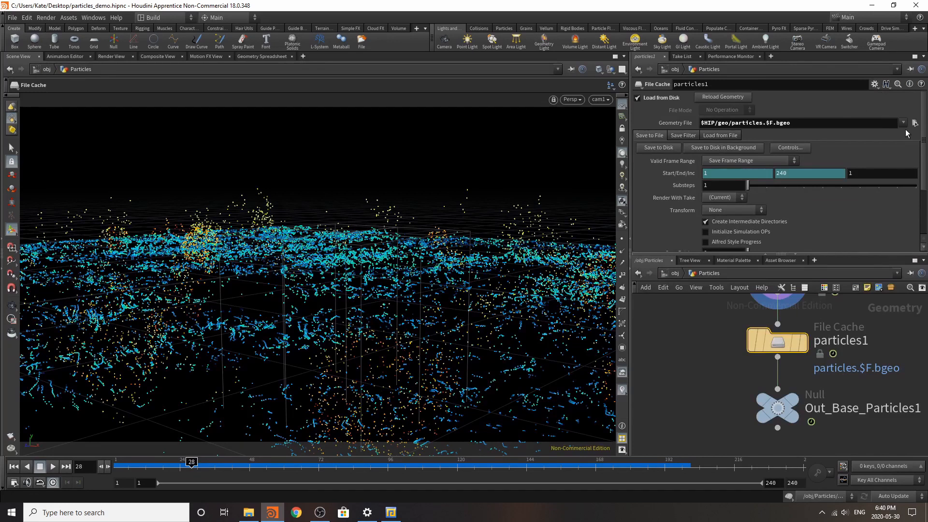
left_click(762, 124)
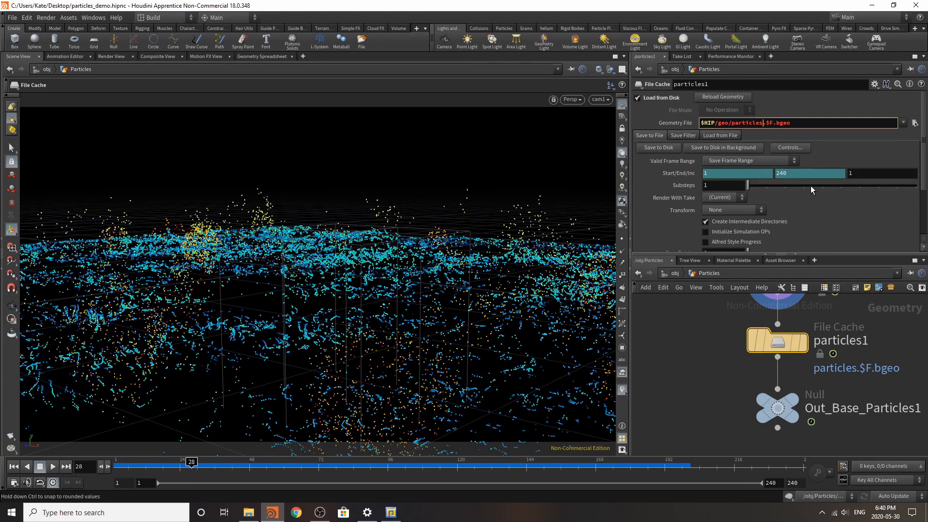
type("2")
Step: Display the Out_Base_Particles1 null and scrub the timeline to frame 228 to check the cached particles
left_click(763, 400)
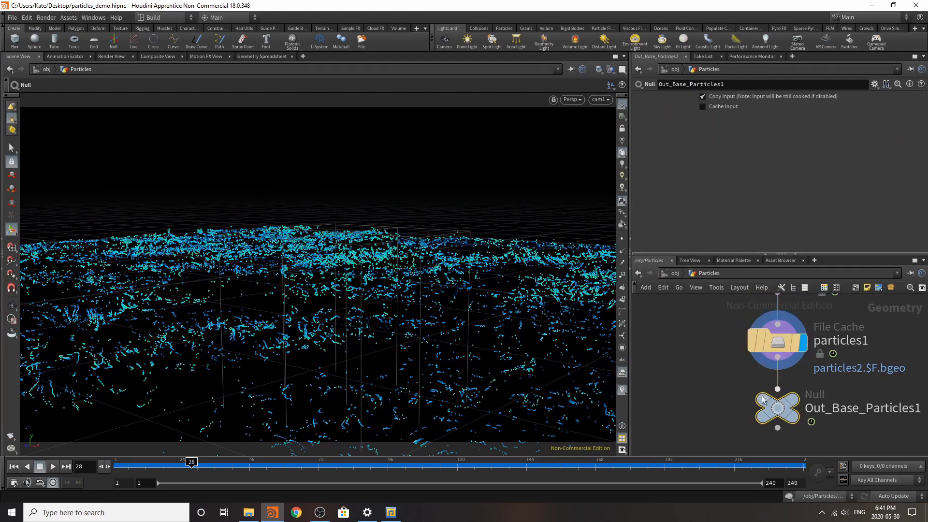
left_click(792, 400)
left_click_drag(448, 468, 768, 465)
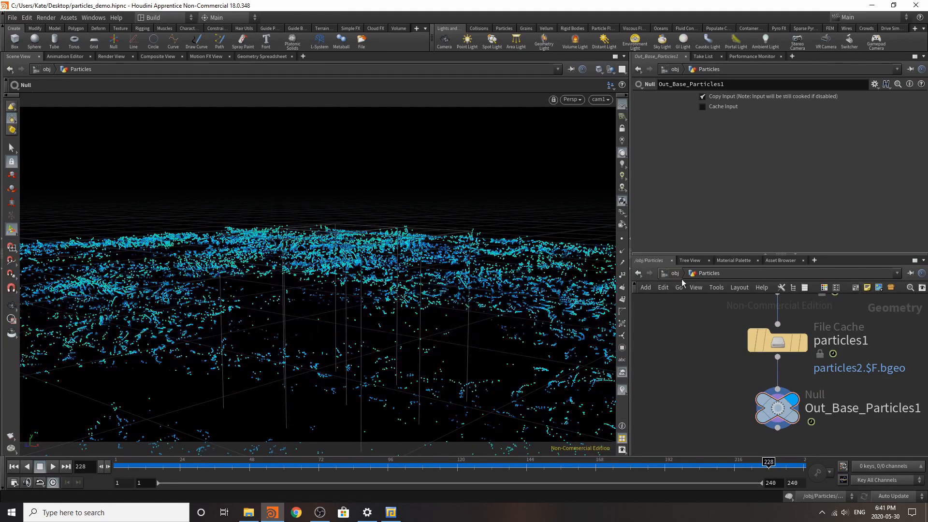
Step: Go up to the object level, hide the Particles object and add two new Geometry objects
key("u")
left_click(758, 316)
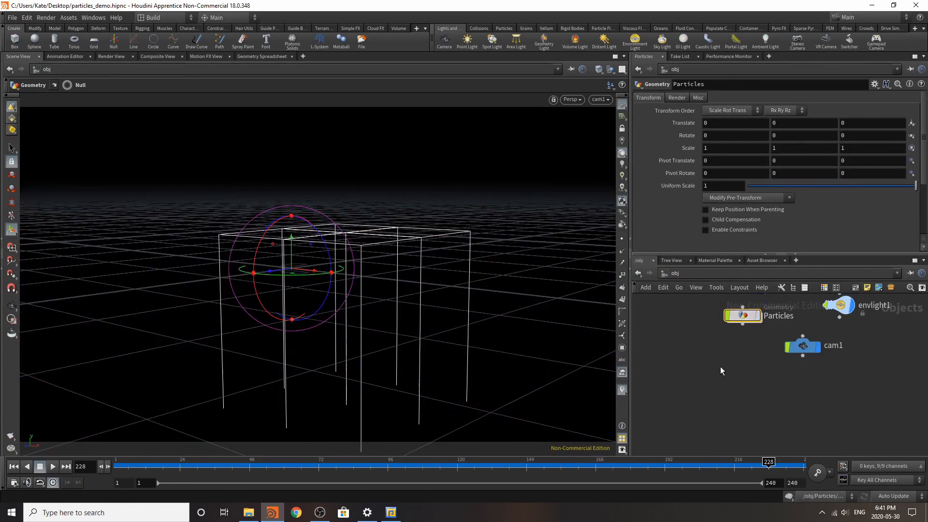
key("Tab")
left_click(741, 496)
left_click(720, 369)
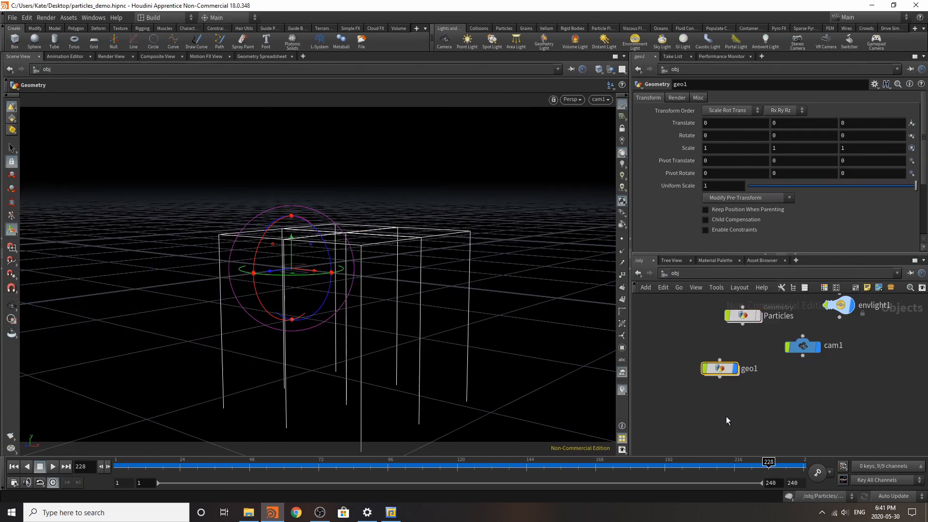
key("Tab")
left_click(742, 493)
left_click(720, 405)
Step: Rename the geo1 object as Particle_waves and geo2 as Particle_balls
double_click(752, 369)
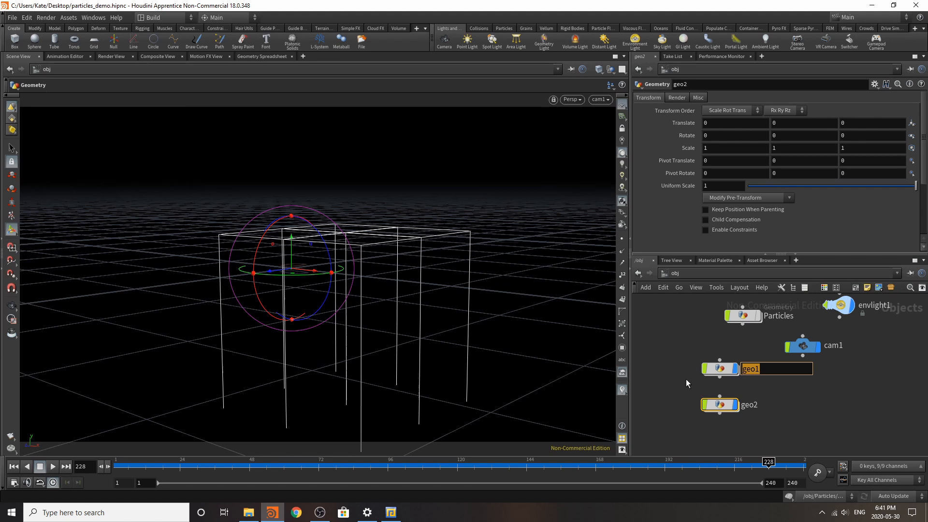
type("Particle_waves")
key("Return")
double_click(748, 406)
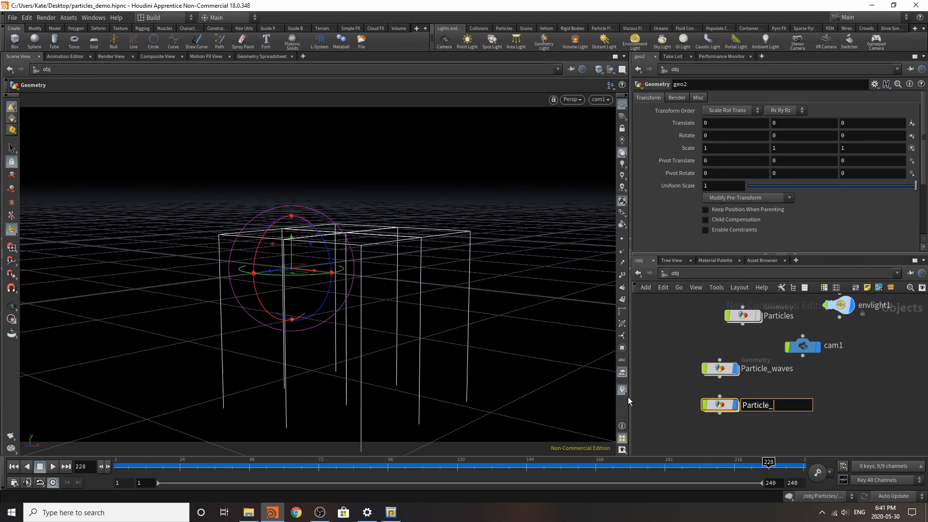
type("Particle_balls")
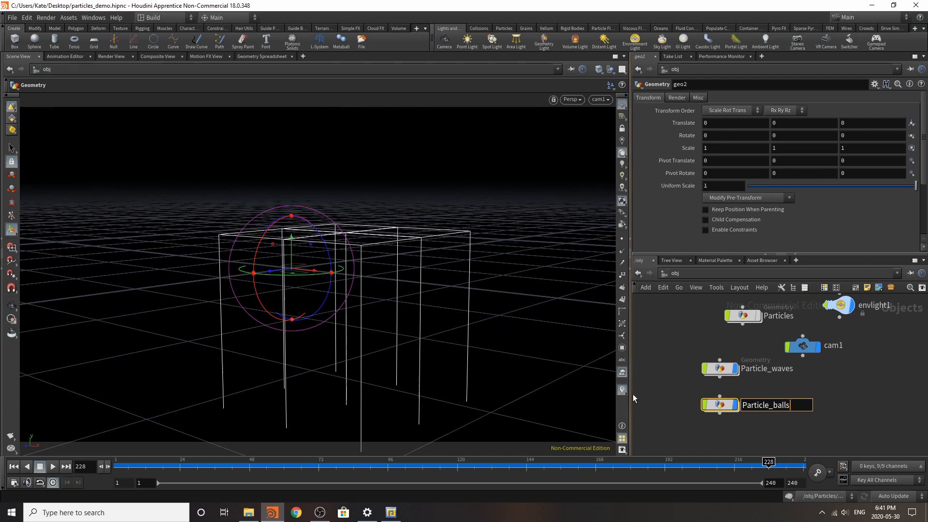
key("Return")
Step: Inside Particle_waves, add an Object Merge node with its transform set to Into This Object, and copy the node
left_click(726, 372)
double_click(726, 372)
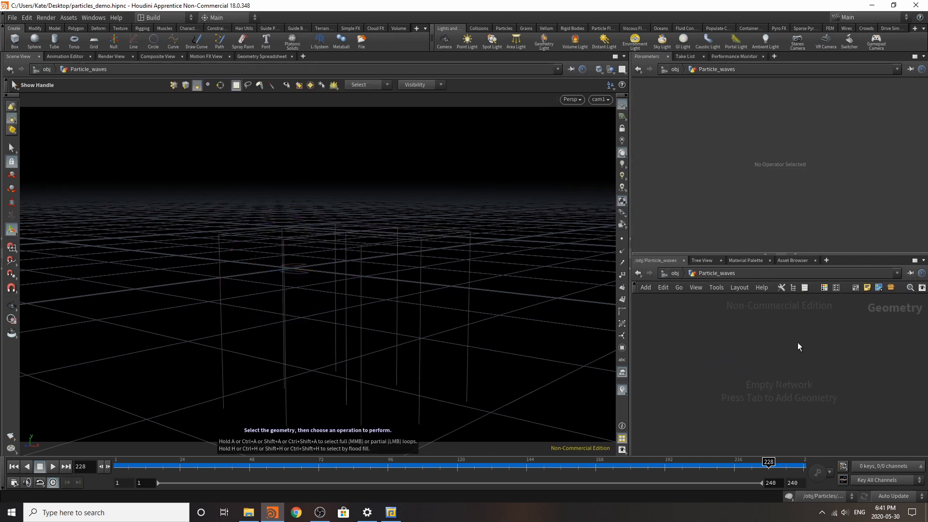
key("Tab")
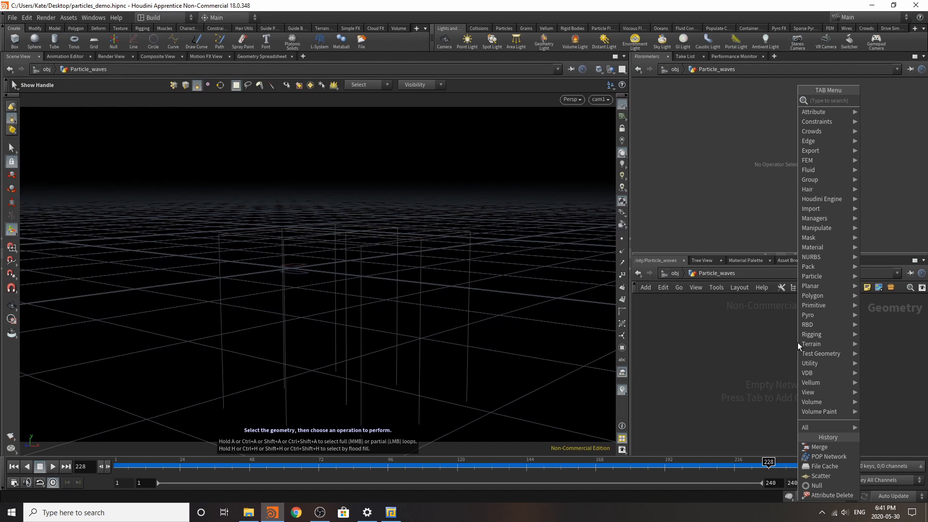
type("object")
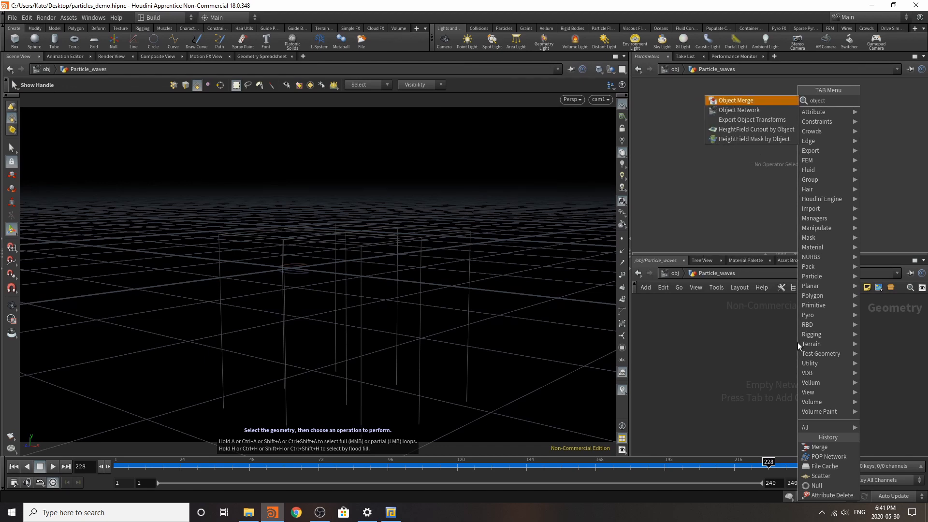
left_click(736, 100)
left_click(732, 383)
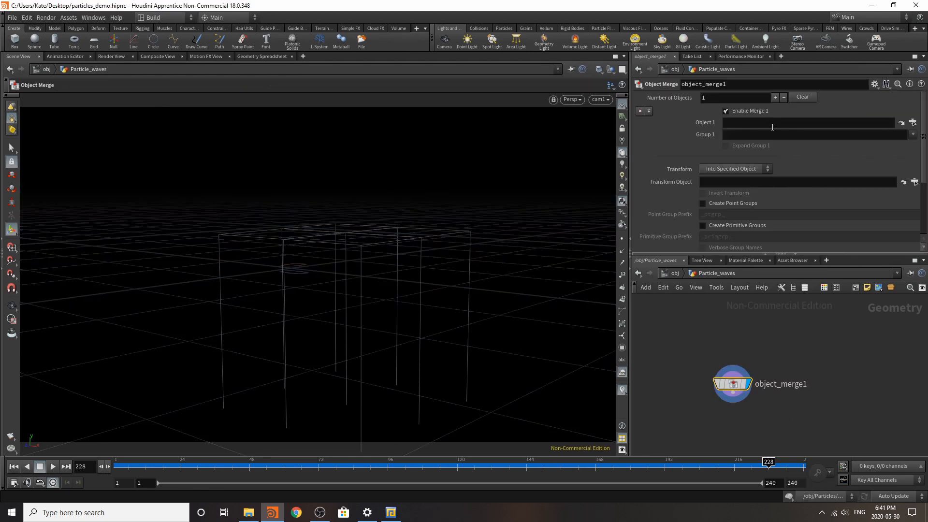
left_click(715, 169)
left_click(726, 190)
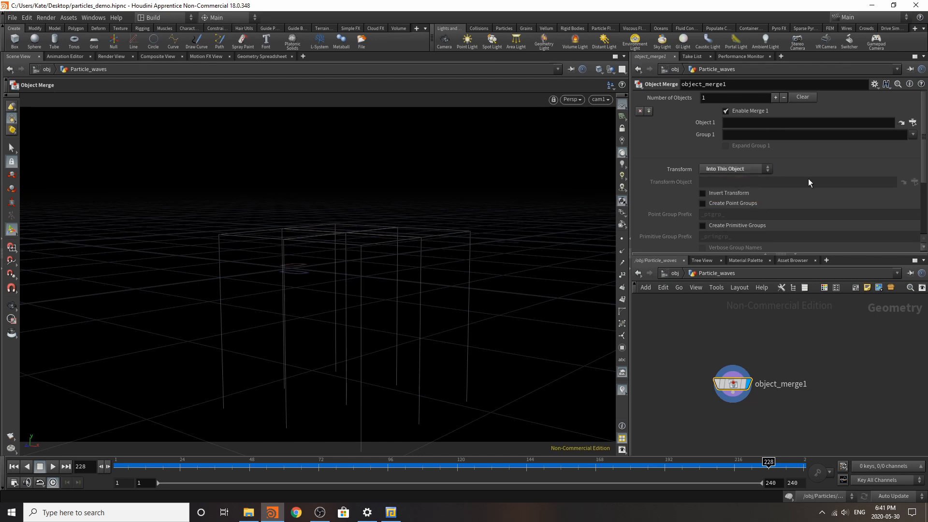
key("ctrl+c")
Step: Set Object 1 of the Particle_waves Object Merge to /obj/Particles/Out_Base_Particles1
left_click(913, 123)
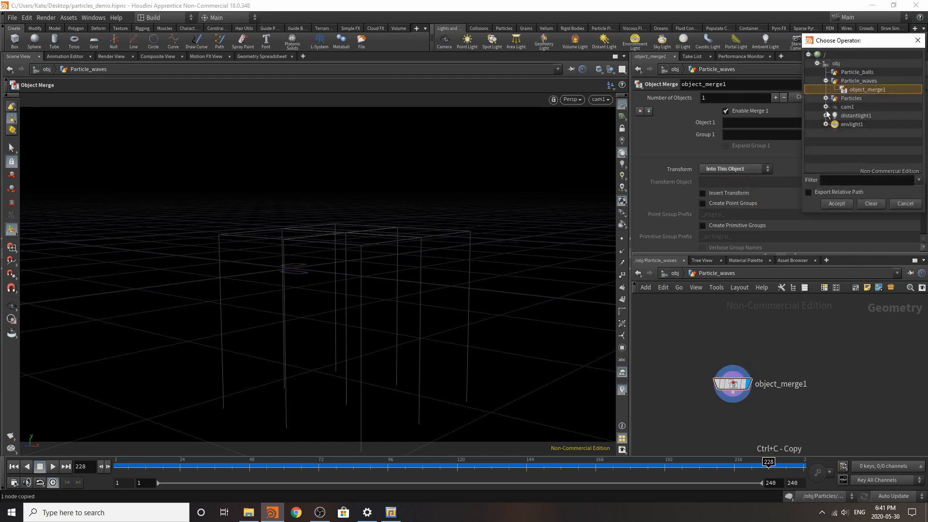
left_click(825, 98)
double_click(857, 116)
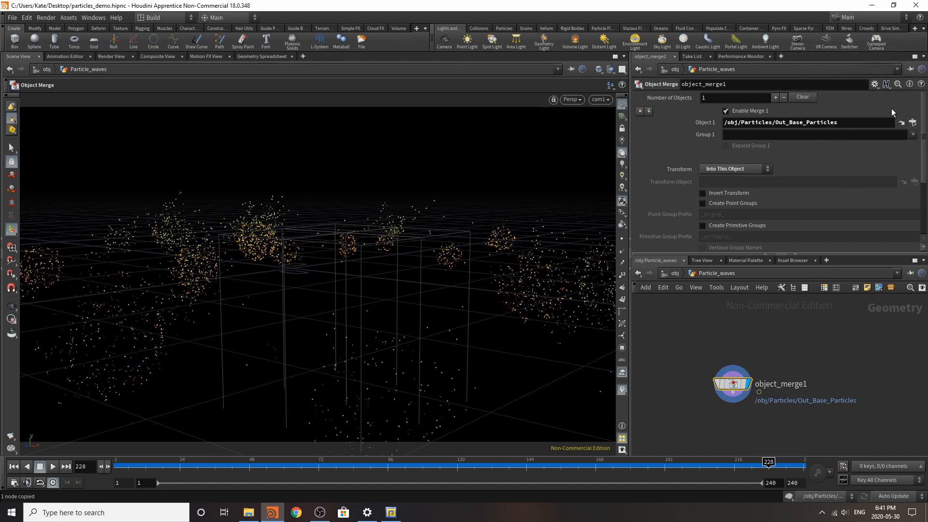
left_click(912, 123)
double_click(865, 123)
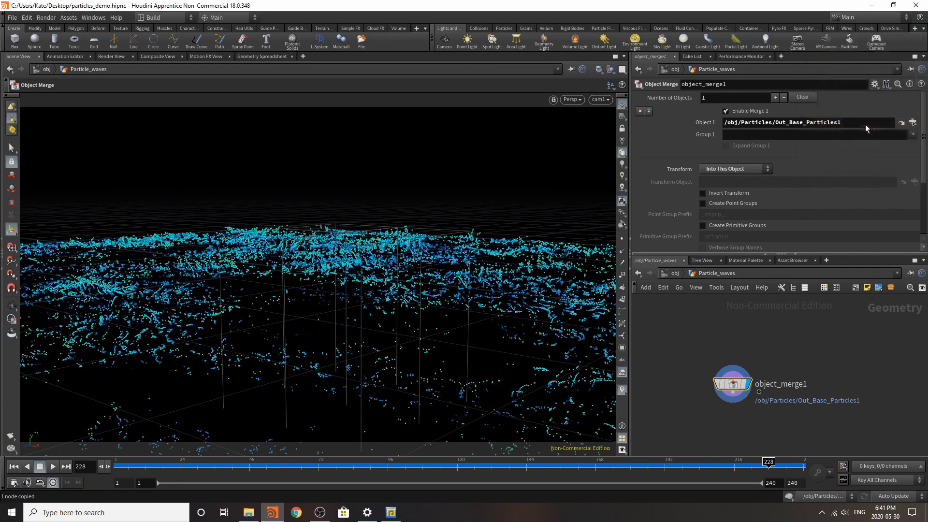
Step: Paste the Object Merge inside Particle_balls and point its Object 1 to Out_Base_Particles in the Particles network
left_click(675, 274)
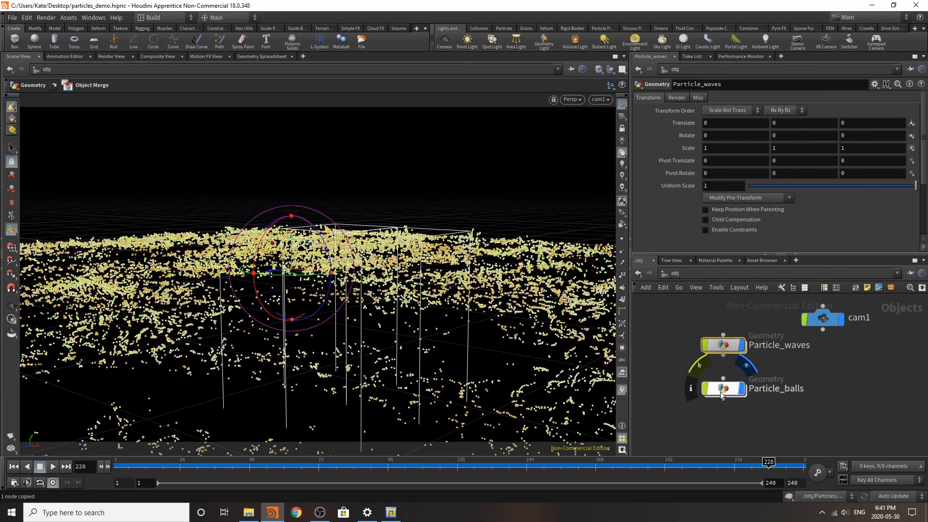
double_click(725, 385)
key("ctrl+v")
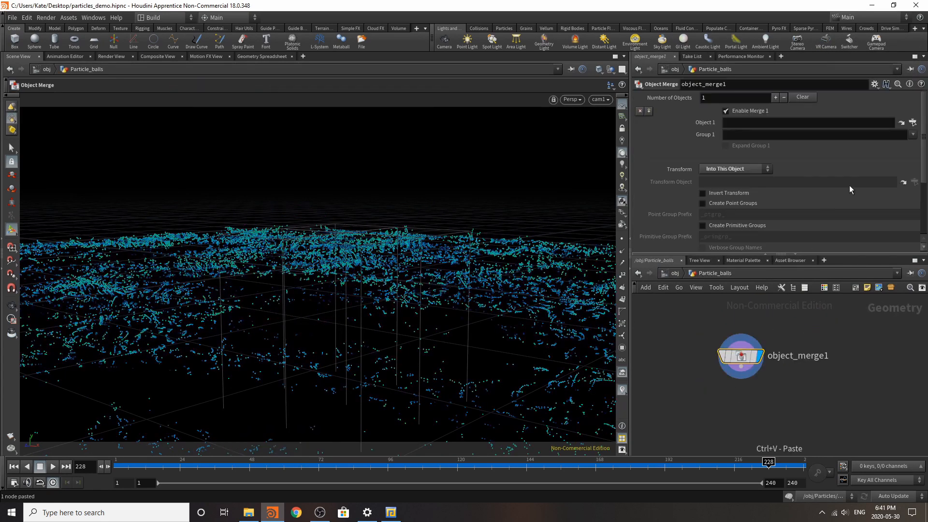
left_click(914, 123)
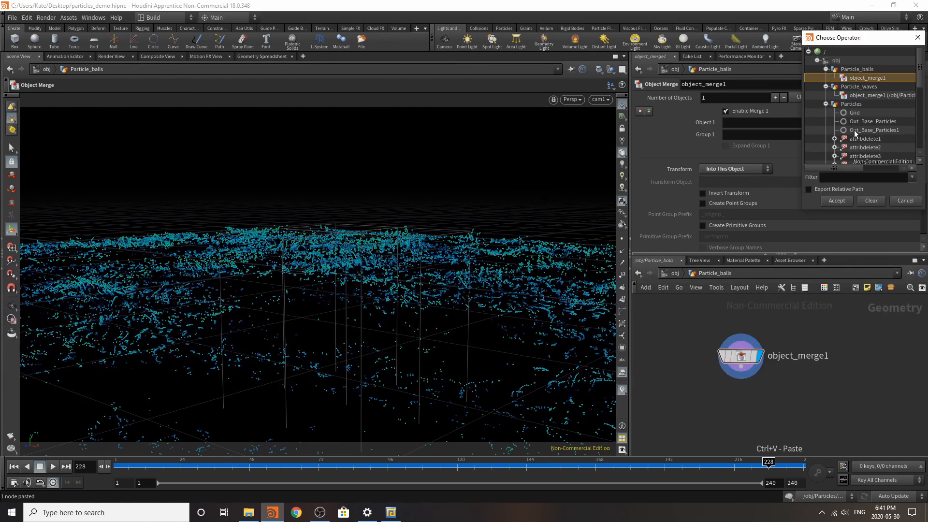
left_click(855, 131)
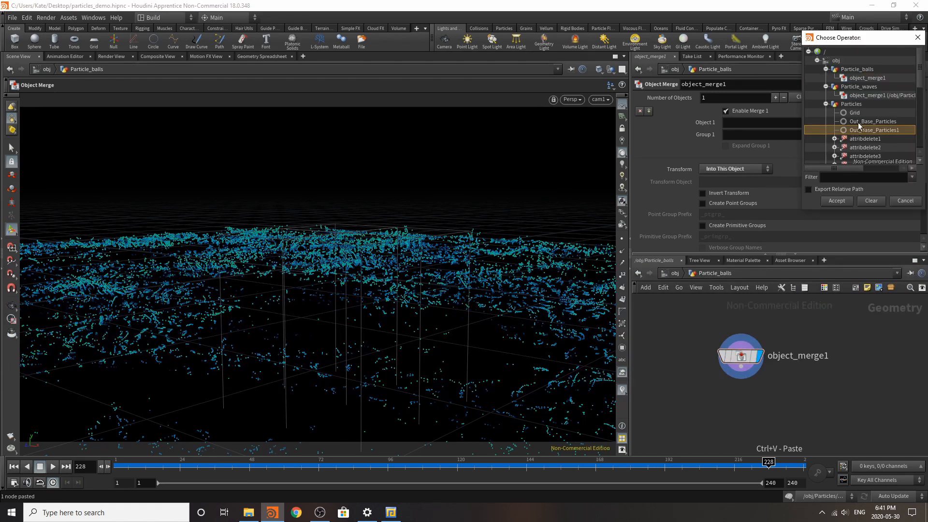
double_click(857, 122)
Step: Inside the Particles network, rename the Out_Base_Particles1 null as Out_Waves_Particles
left_click(676, 273)
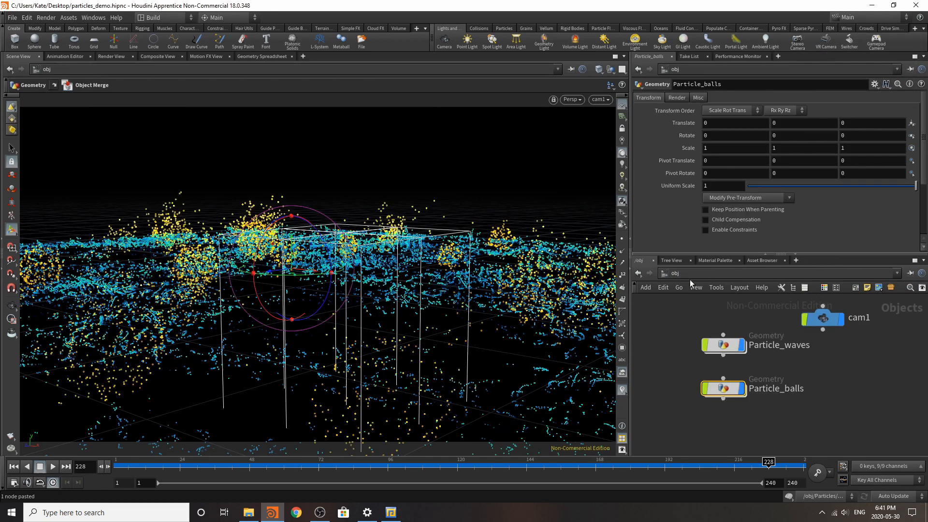
double_click(761, 312)
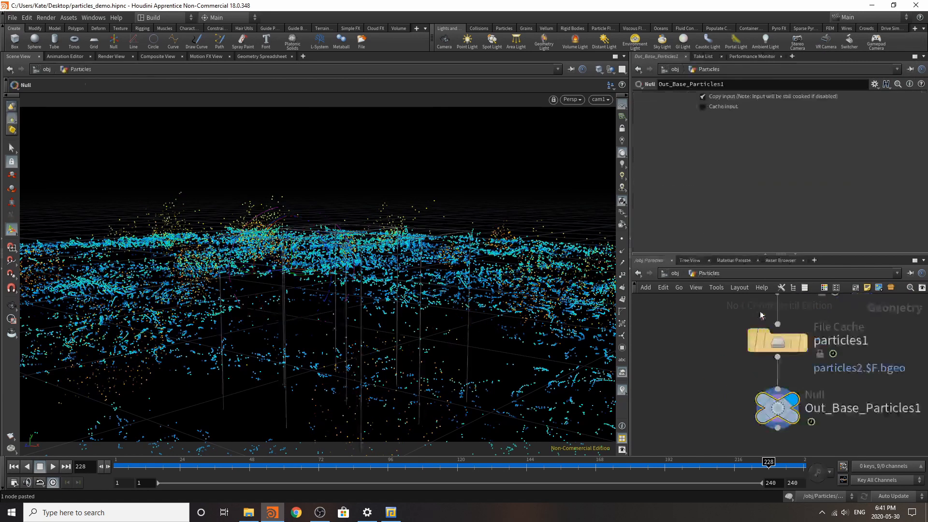
double_click(807, 371)
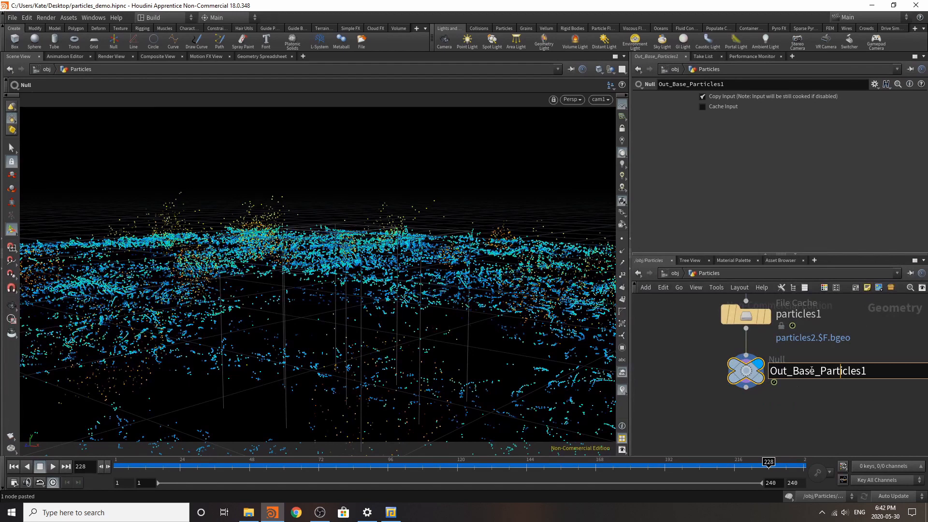
type("waves")
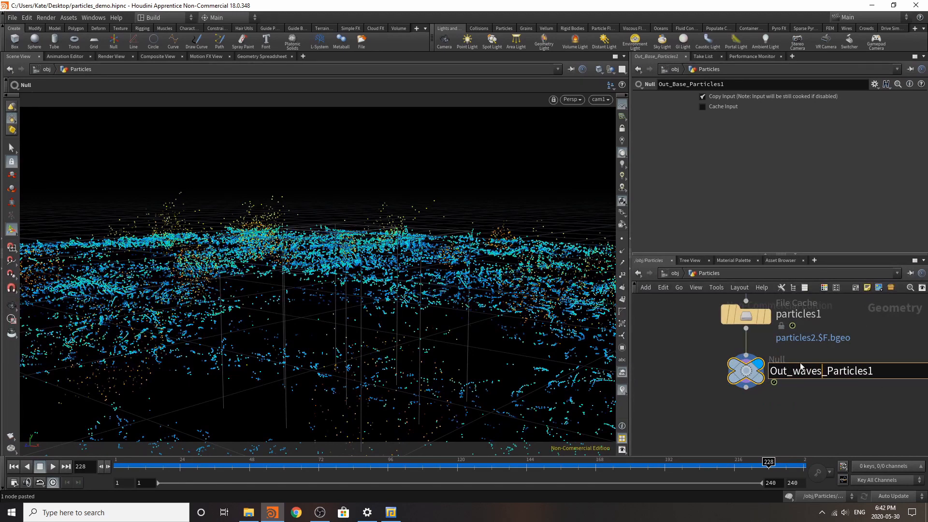
key("BackSpace")
type("W")
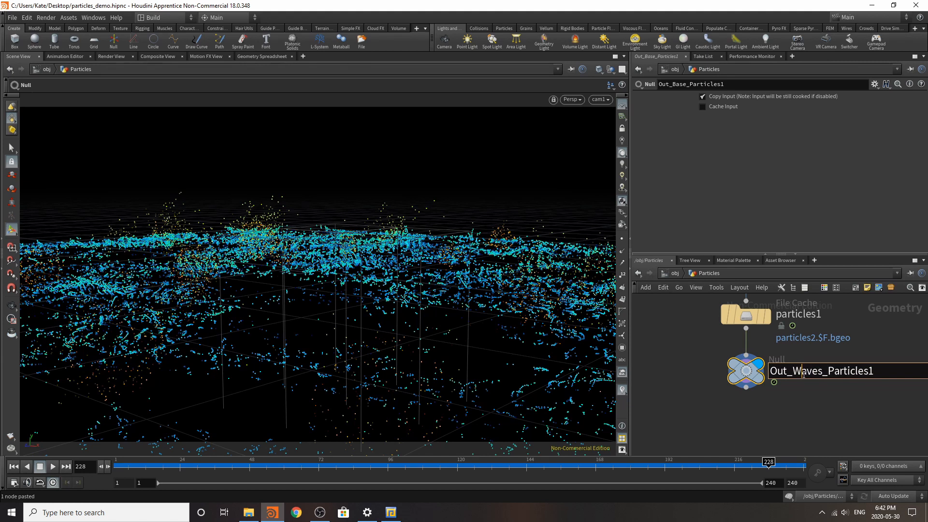
key("Return")
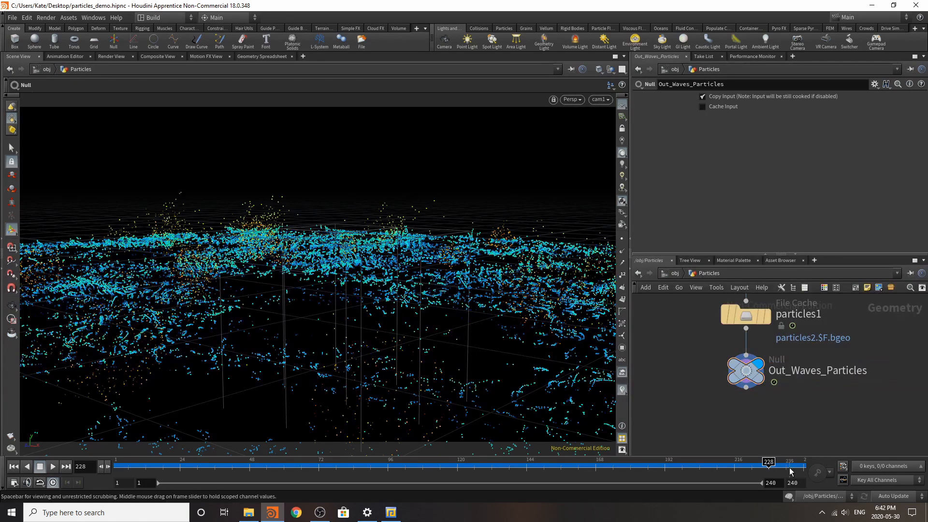
Step: Return to the object level, play the particle animation and stop it at frame 153
key("u")
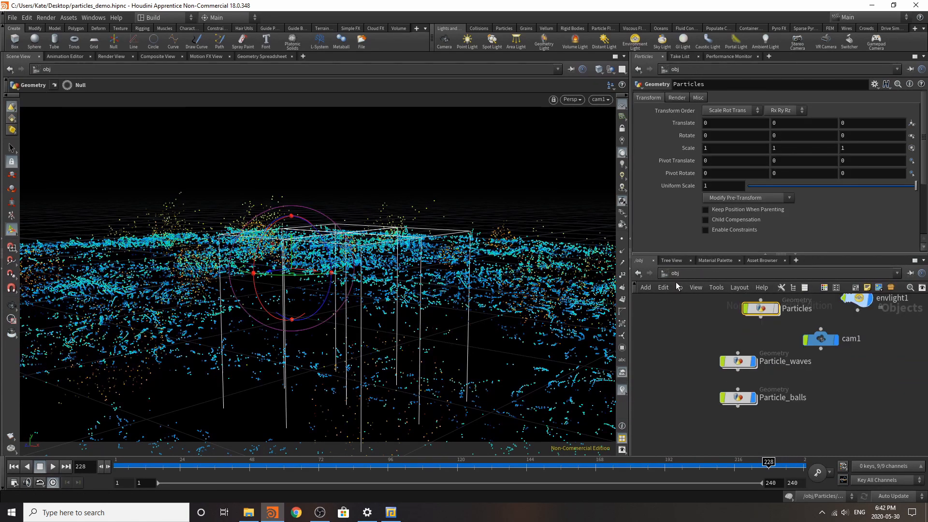
left_click(53, 466)
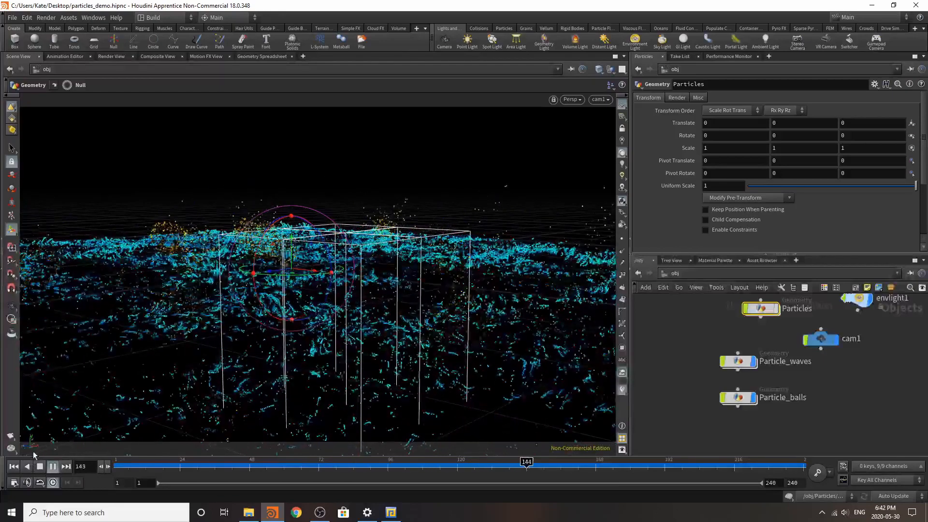
left_click(40, 466)
Step: Start a new mantra_ipr render of the current frame through cam1 in the Render View
left_click(114, 41)
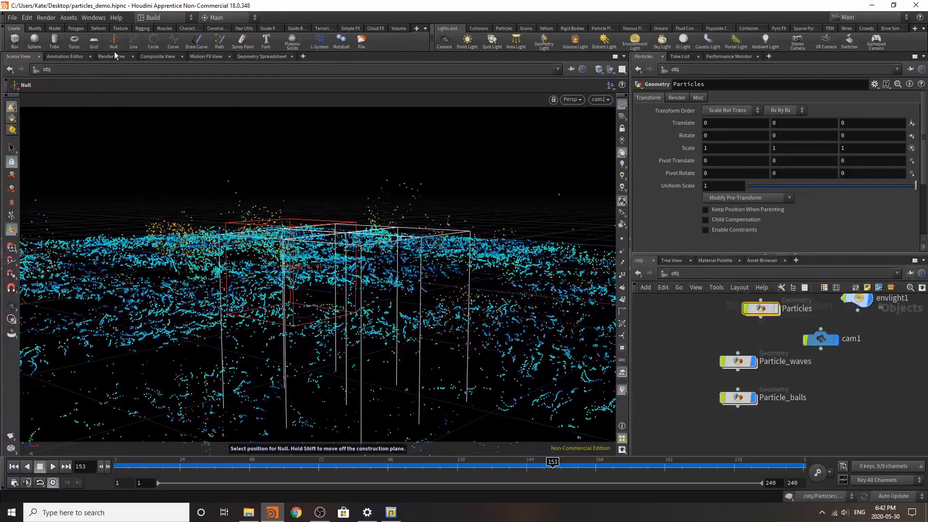
key("Escape")
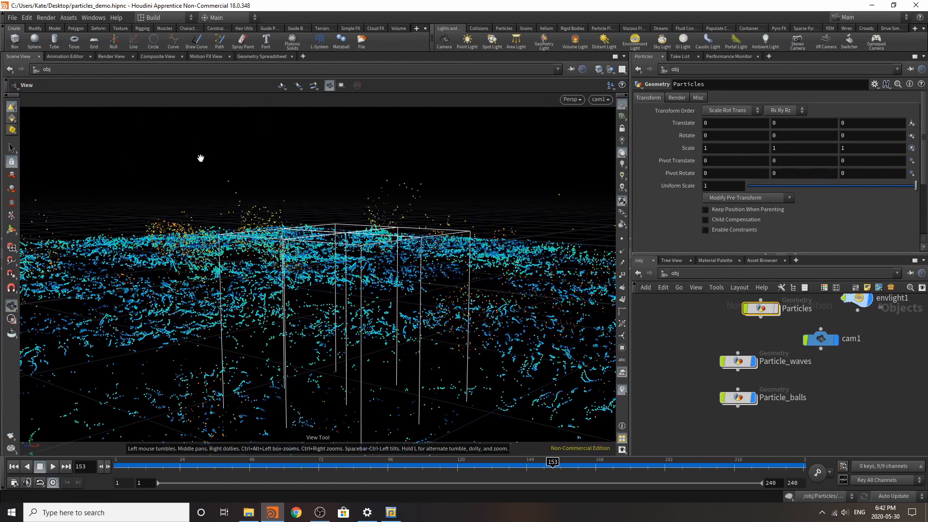
left_click(112, 57)
left_click(30, 70)
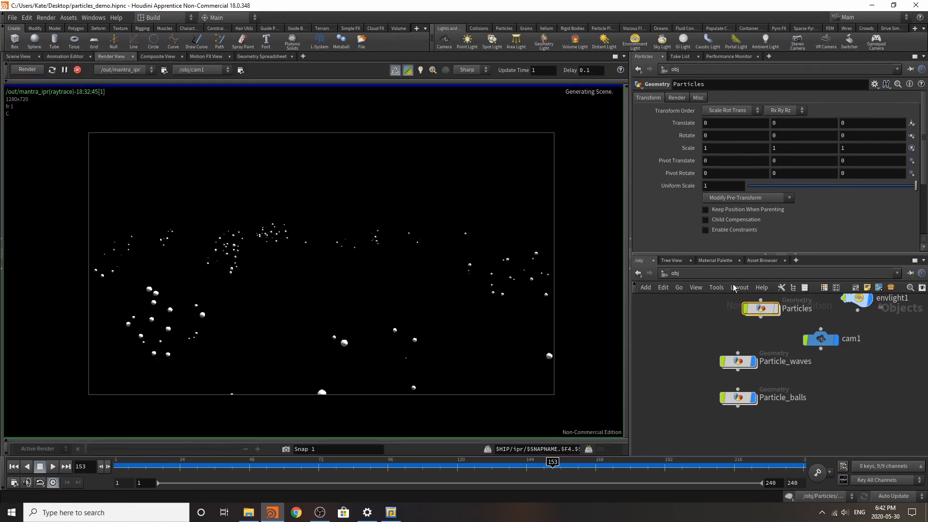
Step: Set the Geometry Velocity Blur of the Particle_waves object to Velocity Blur
left_click(738, 361)
left_click(677, 97)
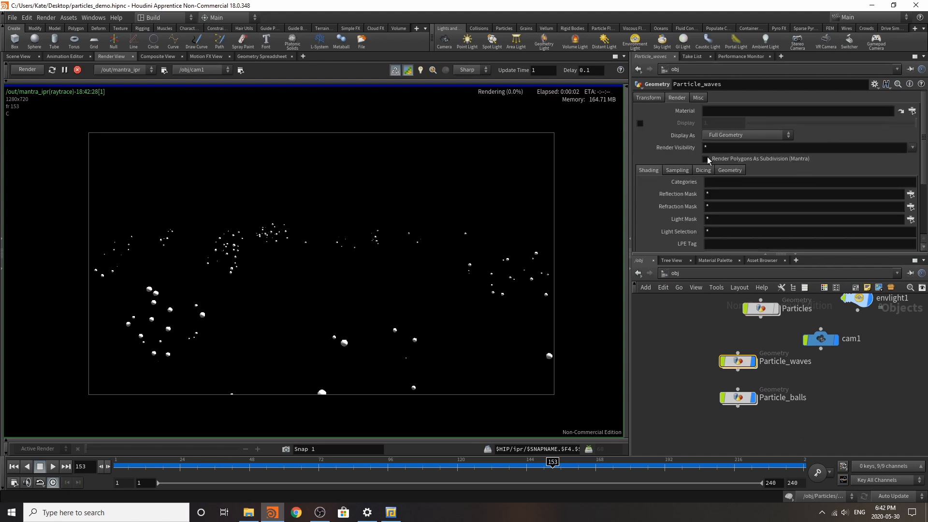
left_click(679, 170)
left_click(726, 182)
left_click(728, 201)
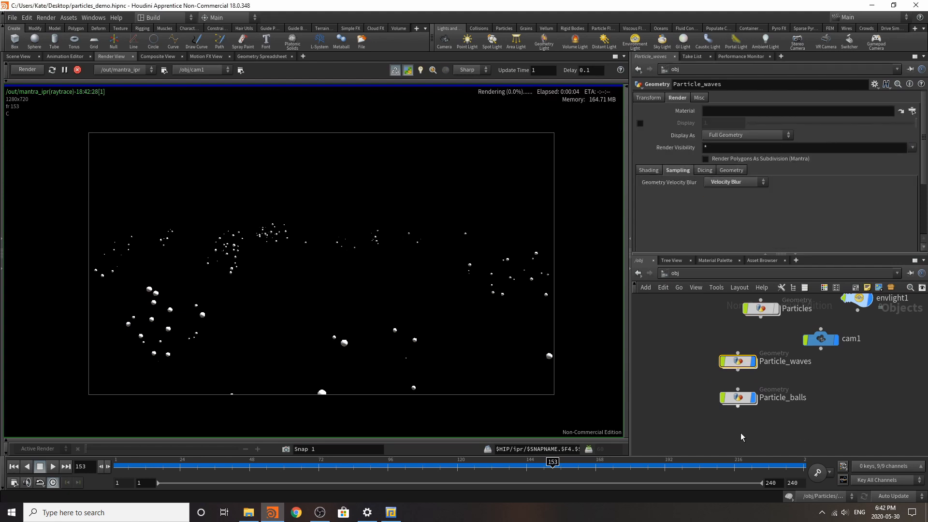
Step: Set the Geometry Velocity Blur of the Particle_balls object to Velocity Blur
left_click(737, 402)
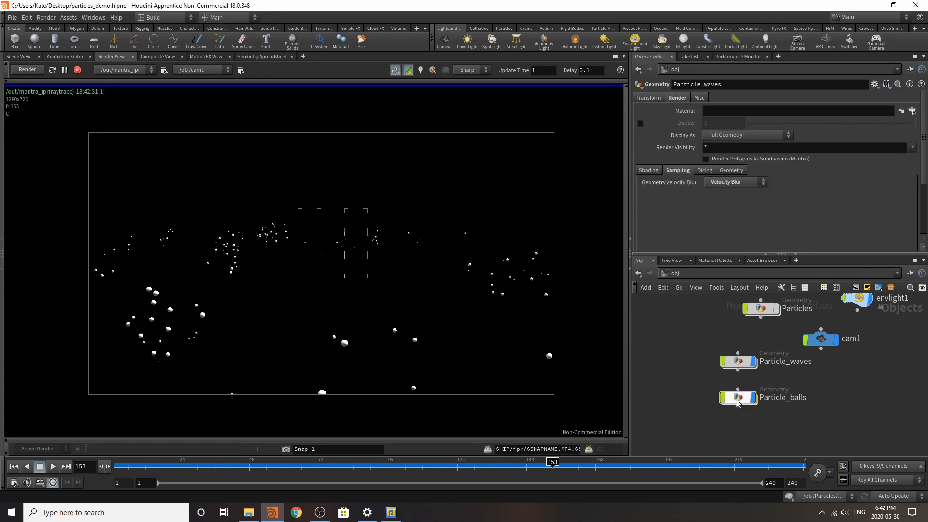
left_click(677, 97)
left_click(659, 98)
left_click(677, 98)
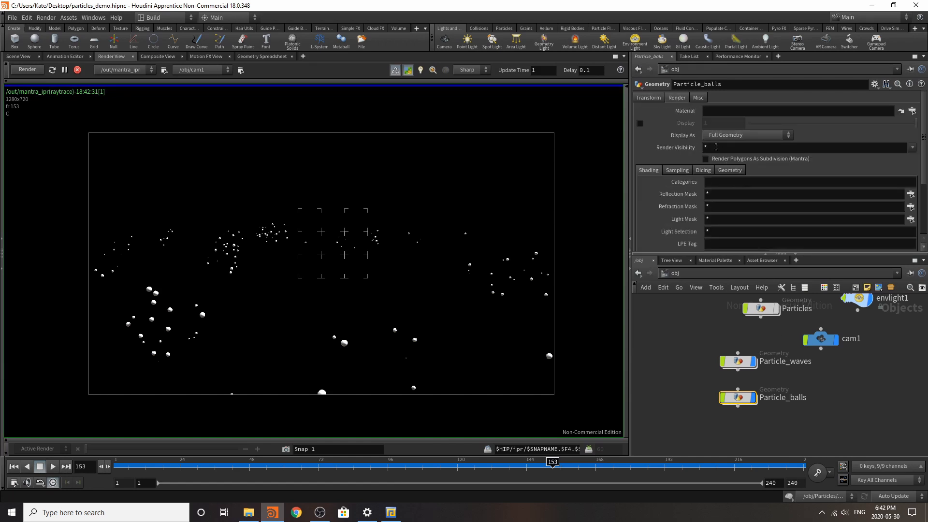
left_click(678, 171)
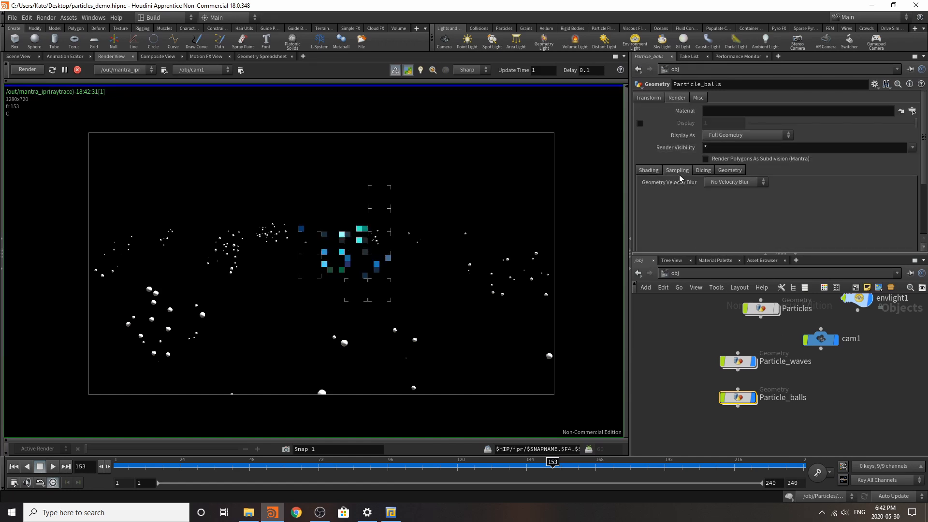
left_click(734, 182)
left_click(731, 201)
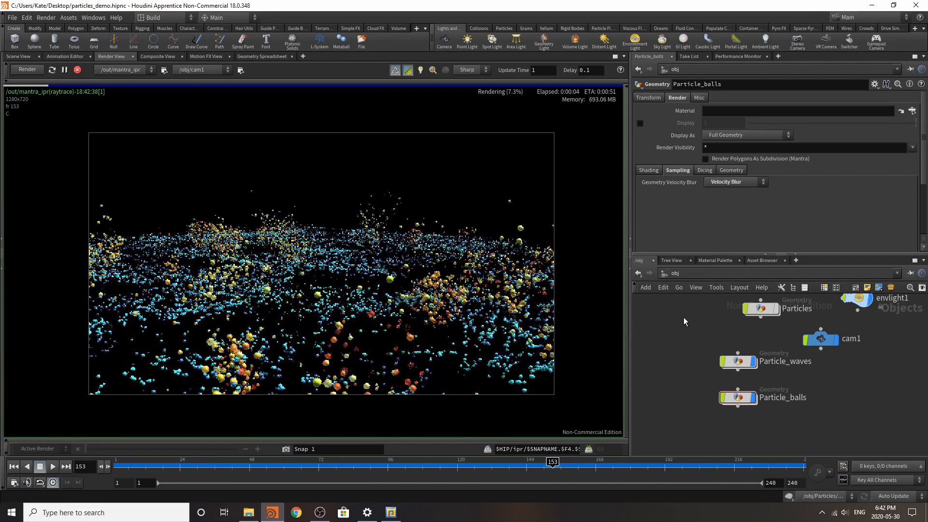
Step: In the out network, set mantra_ipr to Render Frame Range and allow motion blur
left_click(675, 273)
left_click(677, 331)
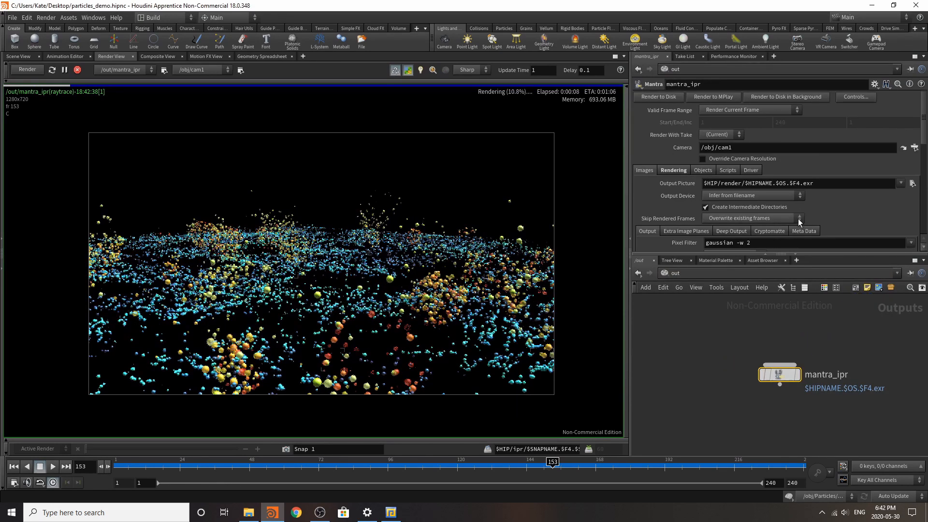
left_click(733, 110)
left_click(733, 125)
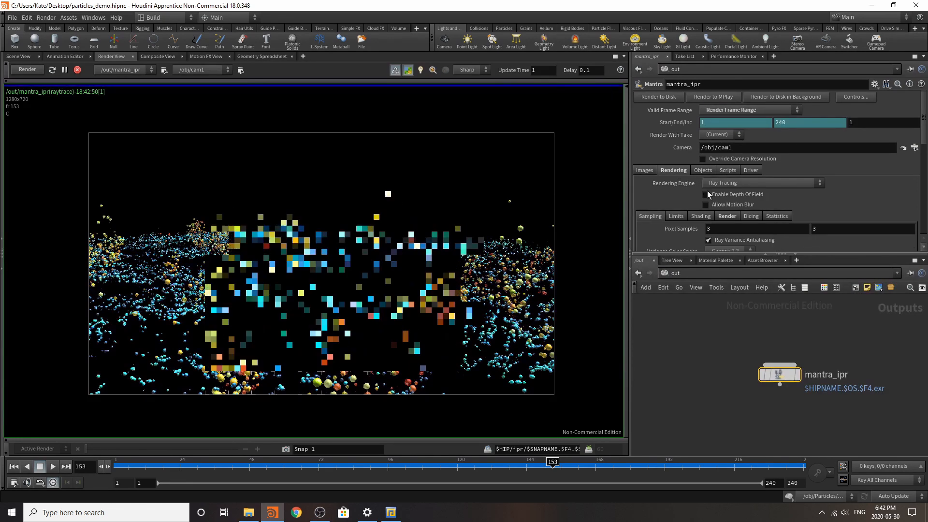
left_click(723, 204)
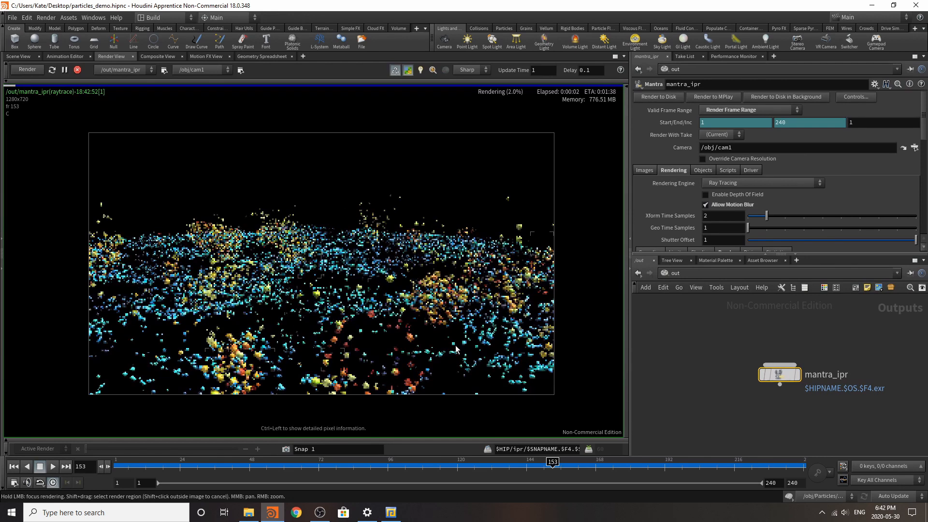
scroll(456, 320, "up", 2)
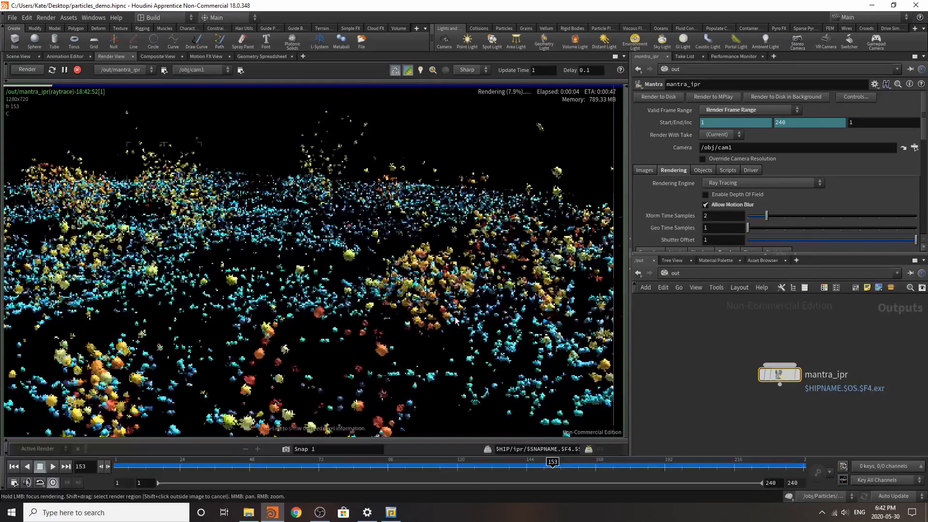
scroll(456, 320, "up", 1)
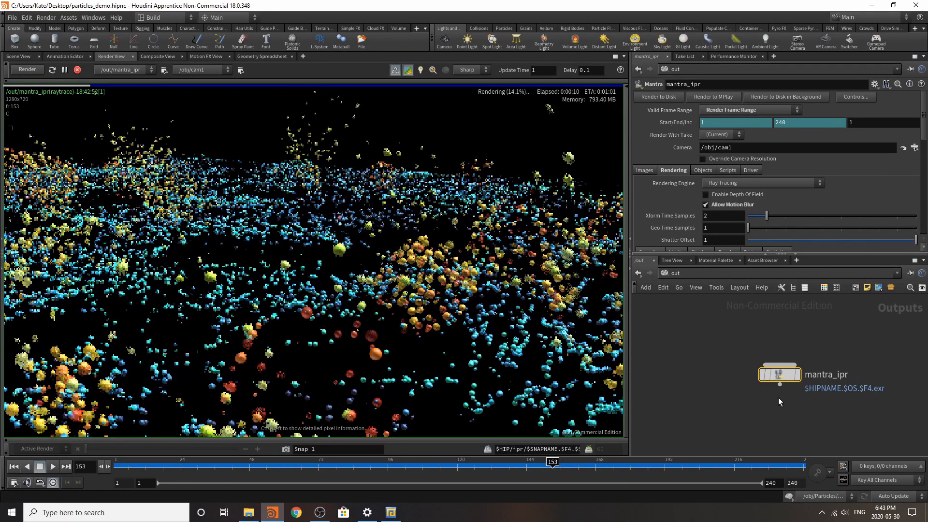
Step: Go back to the obj network, stop the running preview render and start it again
left_click(682, 279)
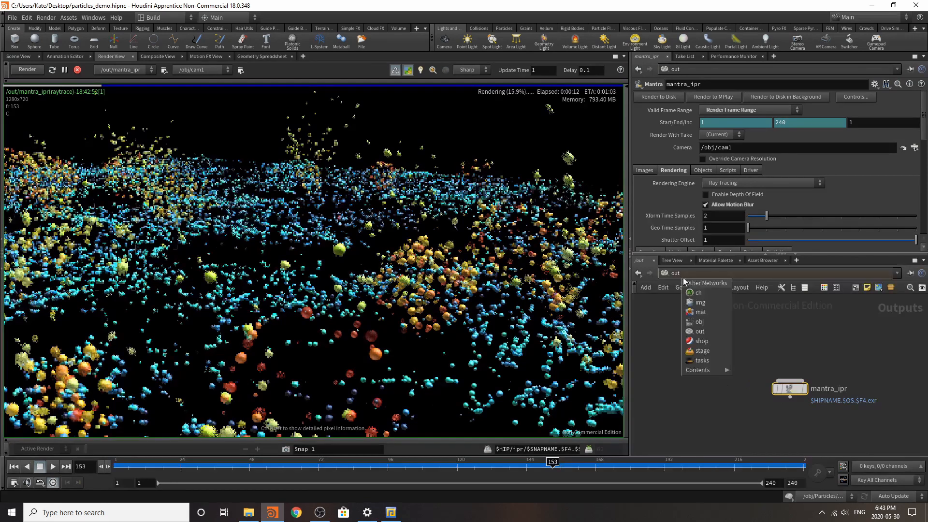
left_click(698, 322)
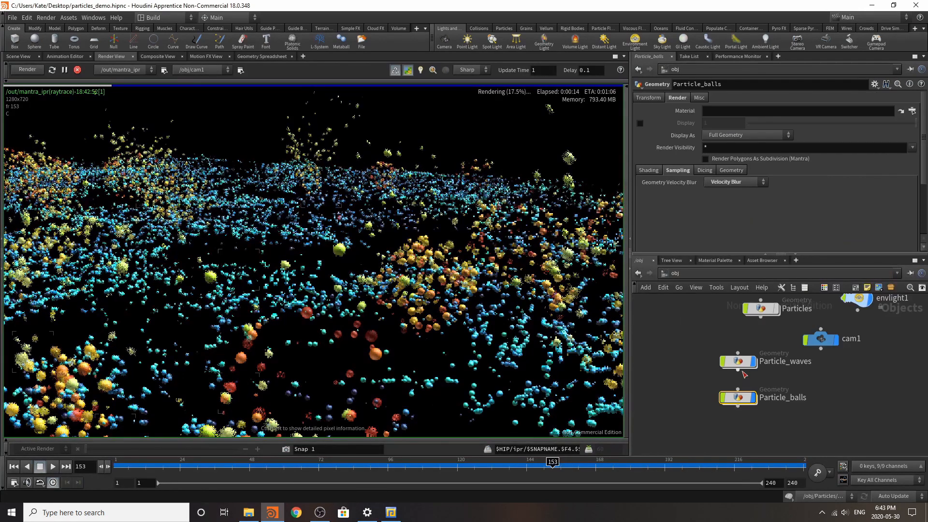
left_click(77, 71)
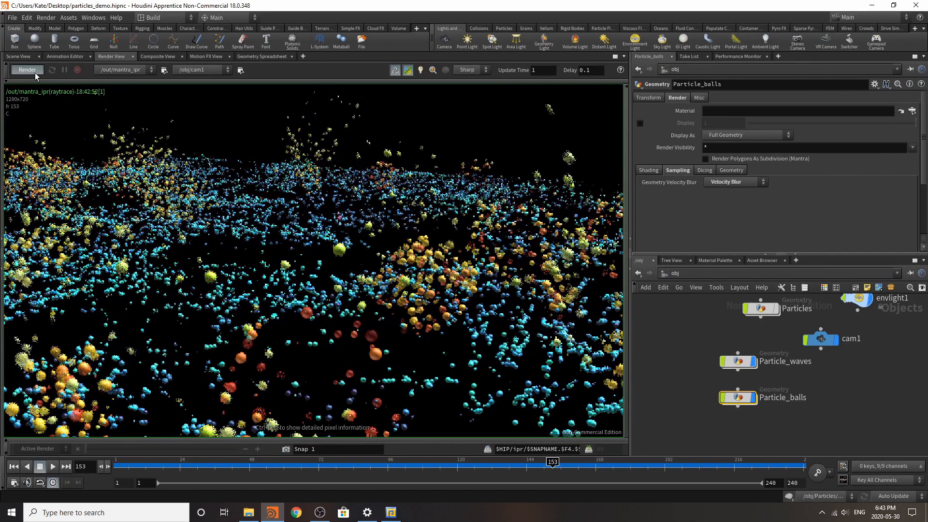
left_click(33, 73)
Step: Check the Object Merge source in Particle_waves and the settings of attribrandomize3 and attribdelete4 in the Particles network
double_click(738, 362)
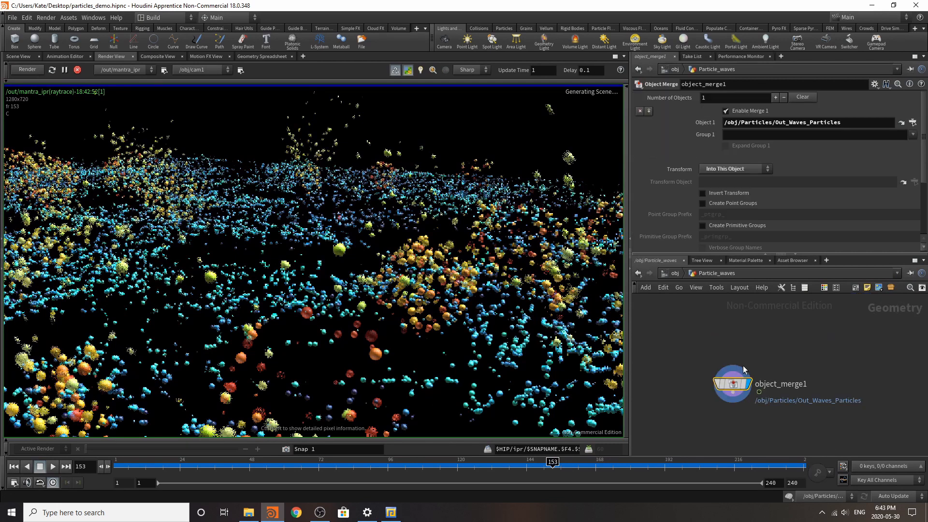
left_click(675, 275)
left_click(768, 313)
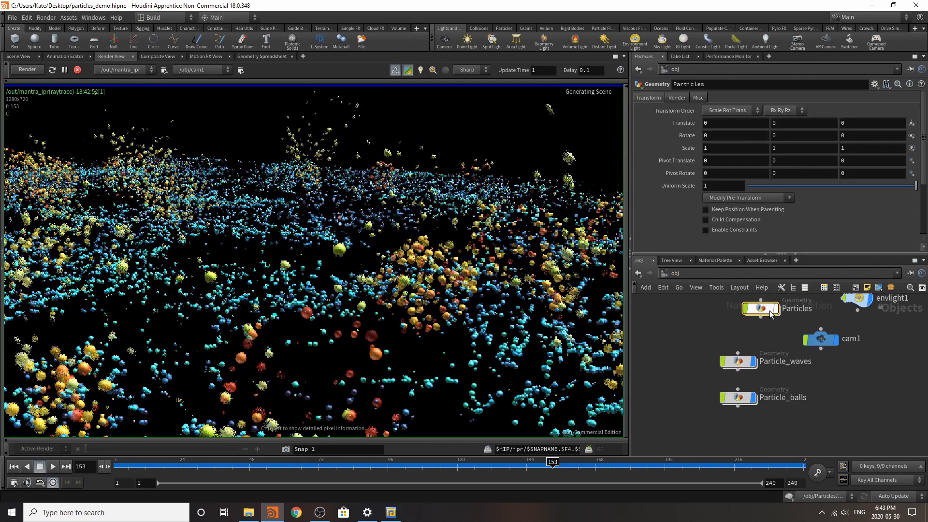
double_click(768, 313)
scroll(768, 313, "down", 3)
scroll(783, 404, "up", 3)
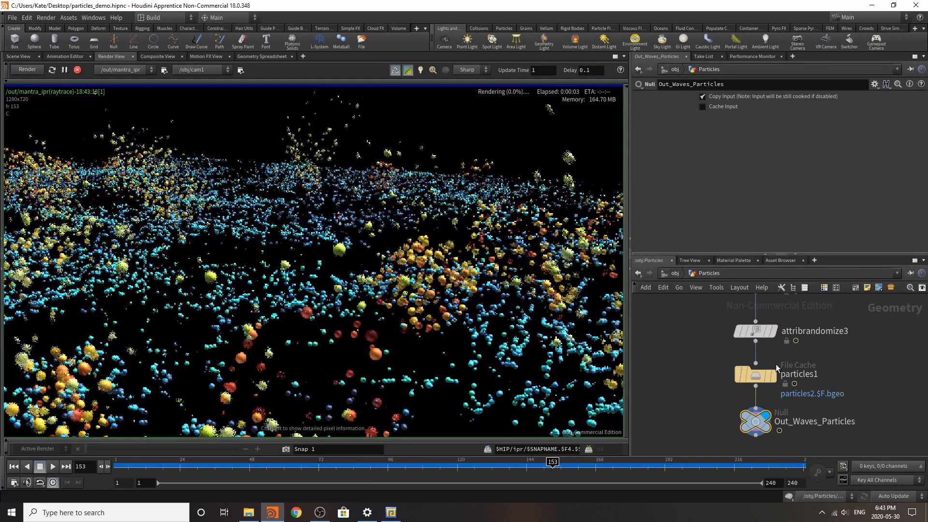
left_click(756, 333)
scroll(792, 411, "down", 4)
scroll(784, 380, "up", 3)
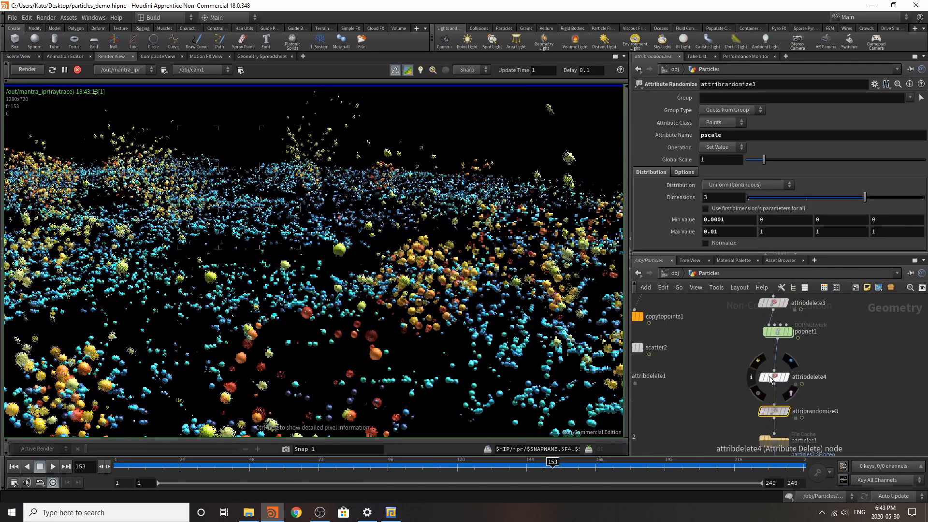
left_click(774, 378)
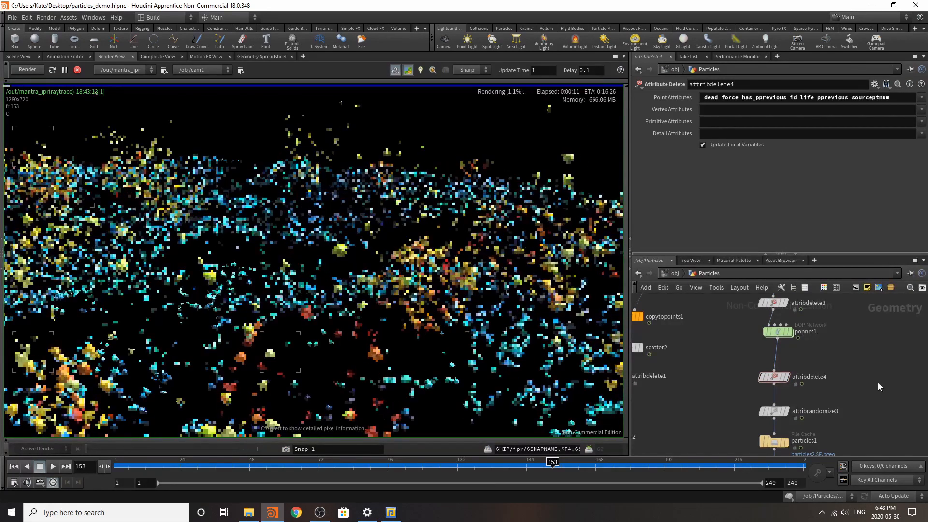
Step: Stop the render and examine the wave particles in the Scene View from a free viewpoint outside cam1
left_click(78, 70)
left_click(21, 56)
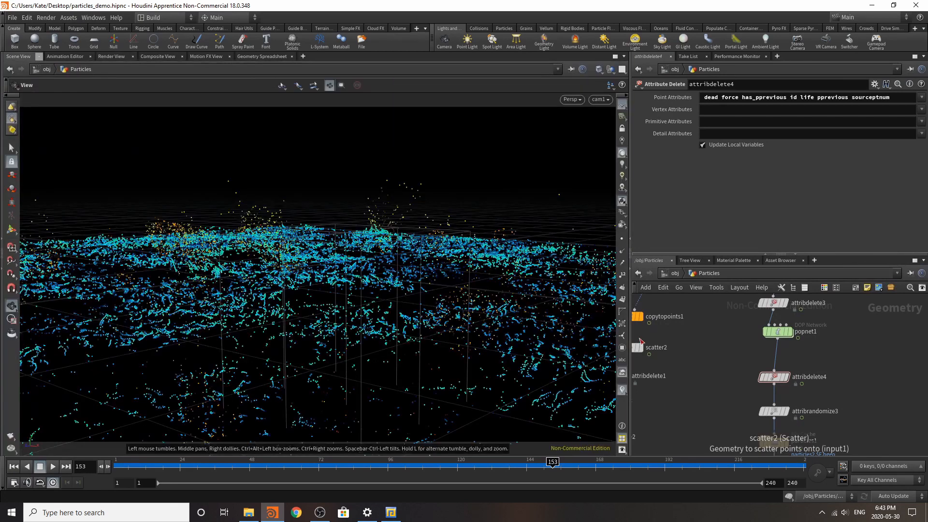
key("h")
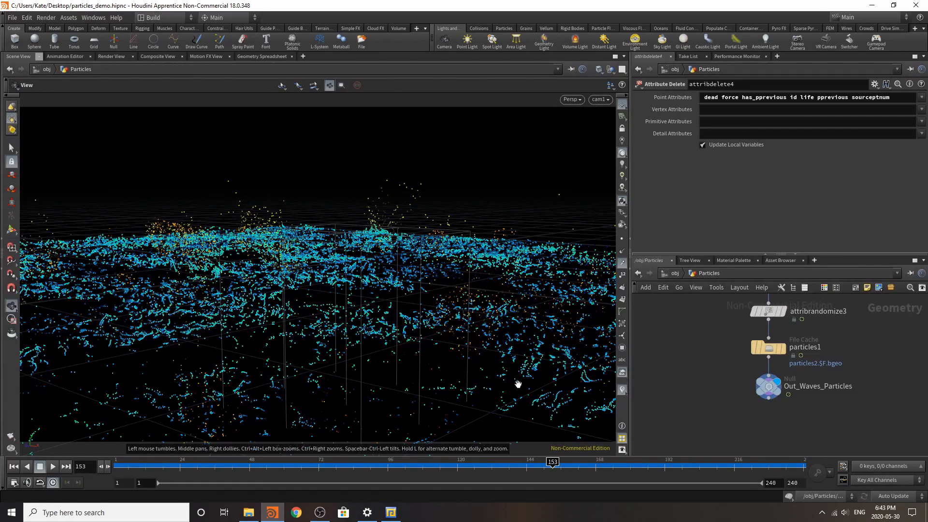
key("g")
right_click_drag(332, 356, 563, 285)
left_click_drag(346, 355, 366, 325)
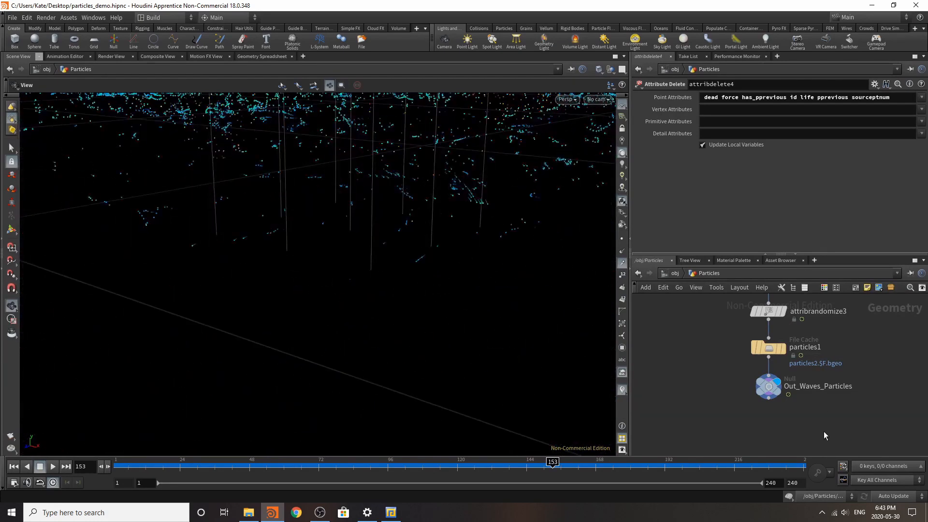
right_click_drag(456, 178, 449, 285)
Step: Show the render view and insert a Trail node between the particles1 File Cache and Out_Waves_Particles
left_click(111, 56)
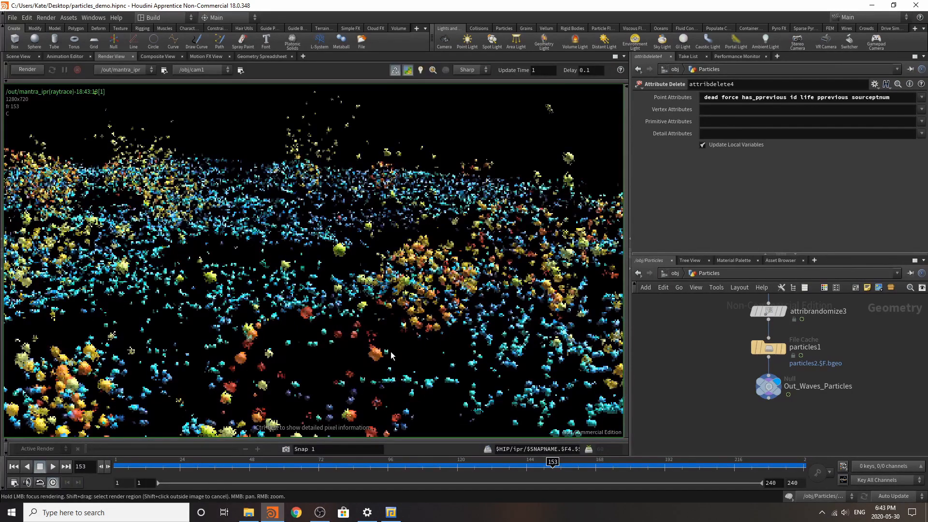
scroll(749, 411, "up", 3)
mouse_move(753, 393)
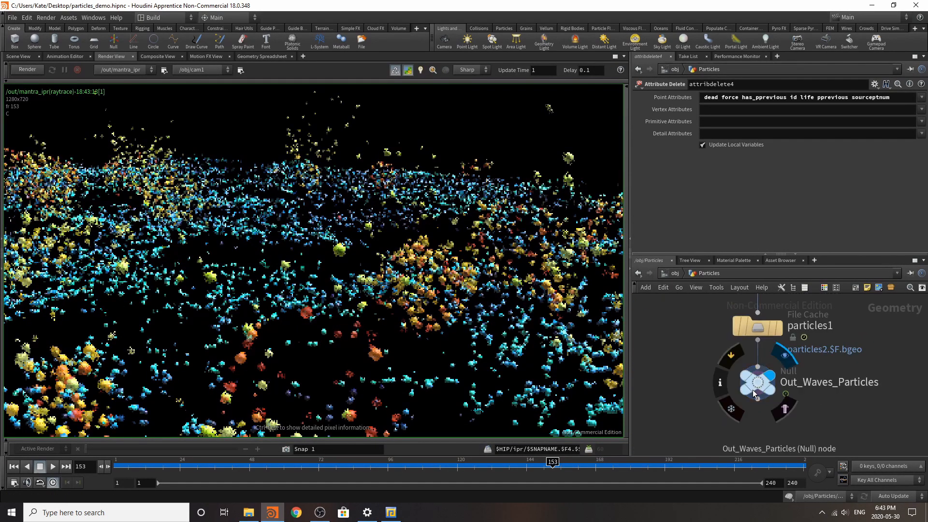
left_click_drag(753, 393, 753, 437)
key("Tab")
type("tra")
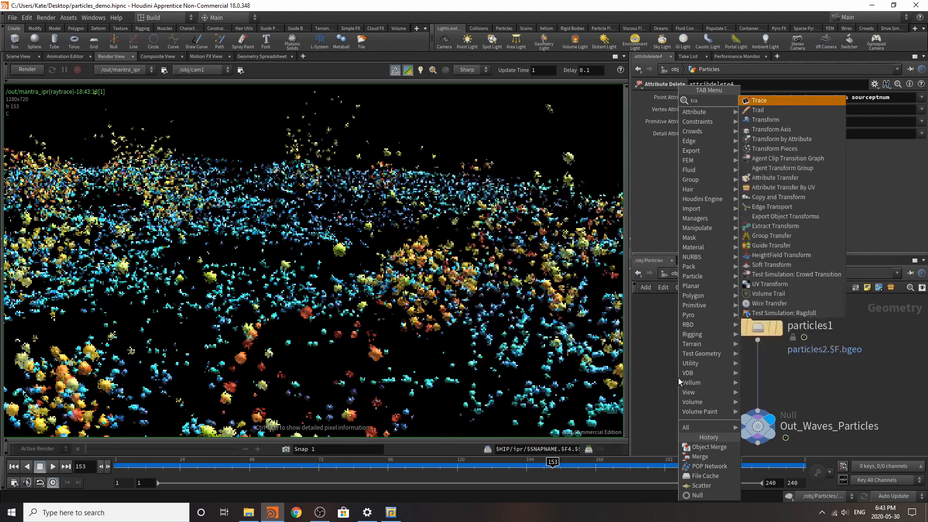
type("il")
left_click(761, 102)
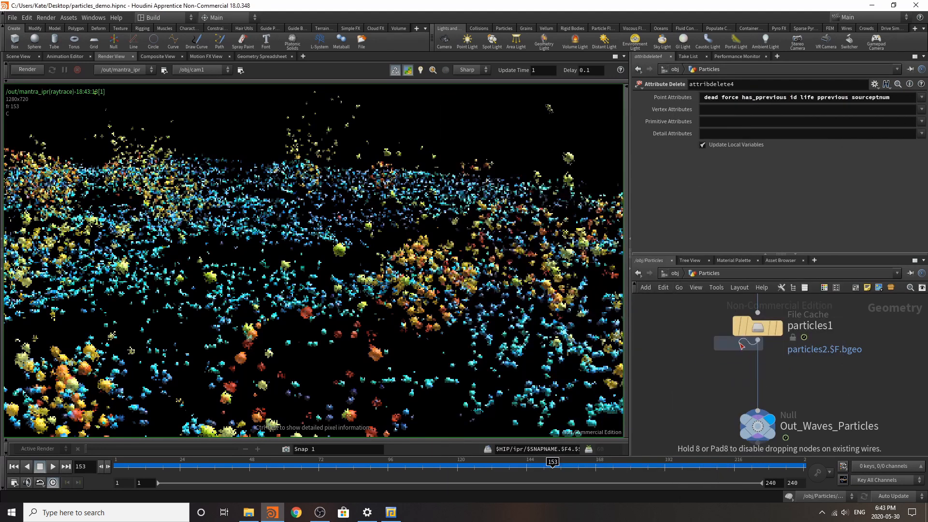
left_click(757, 365)
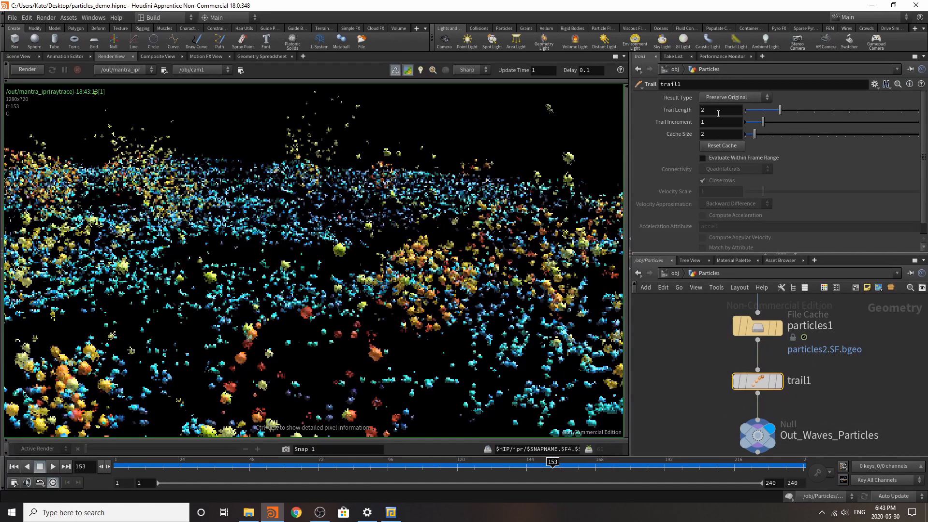
Step: Set trail1 to Compute Velocity with Central Difference approximation and render the preview, focusing on the foreground waves
left_click(731, 97)
left_click(731, 127)
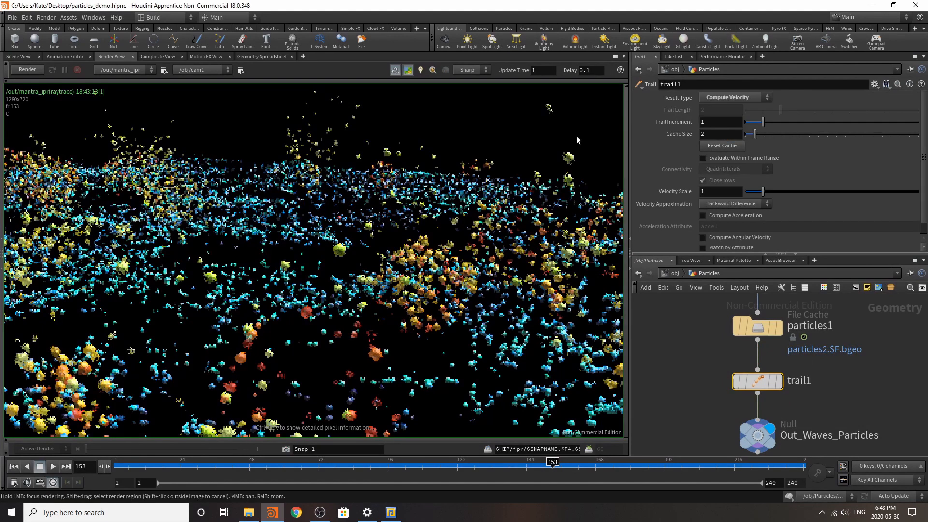
left_click(729, 204)
left_click(729, 224)
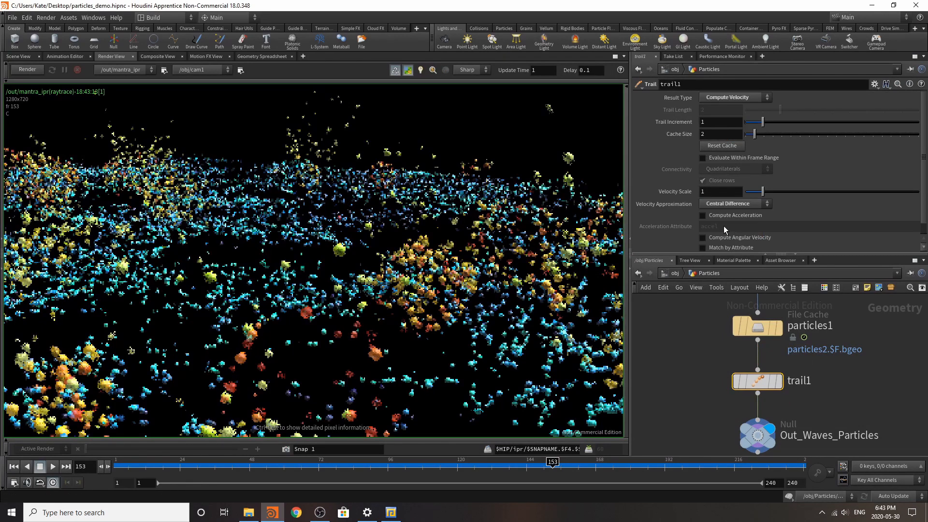
left_click(25, 69)
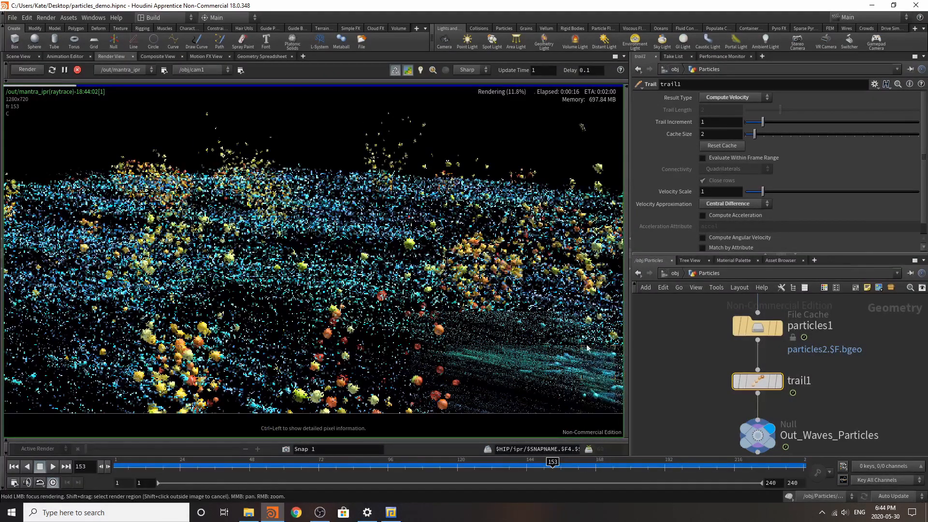
mouse_move(568, 337)
left_mouse_down()
mouse_move(555, 300)
mouse_move(392, 323)
mouse_move(339, 380)
mouse_move(278, 357)
mouse_move(295, 295)
mouse_move(361, 342)
left_mouse_up()
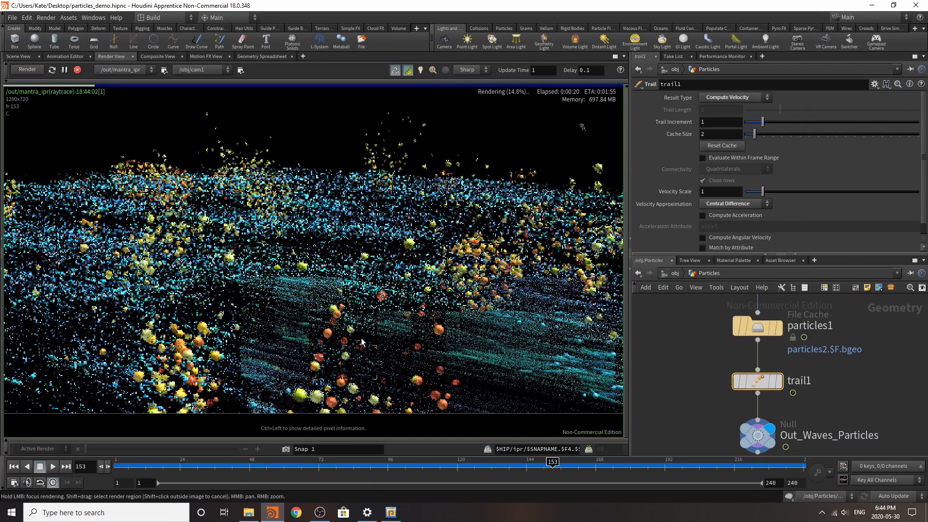
Step: Set trail1's Velocity Scale to 0.1 and focus the preview render on the wave particles
left_click(731, 192)
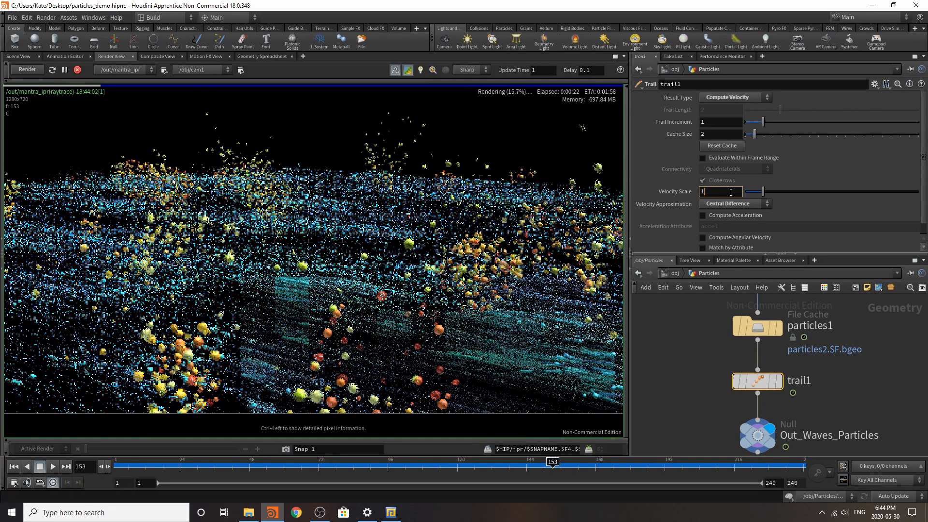
type("0.1")
key("Return")
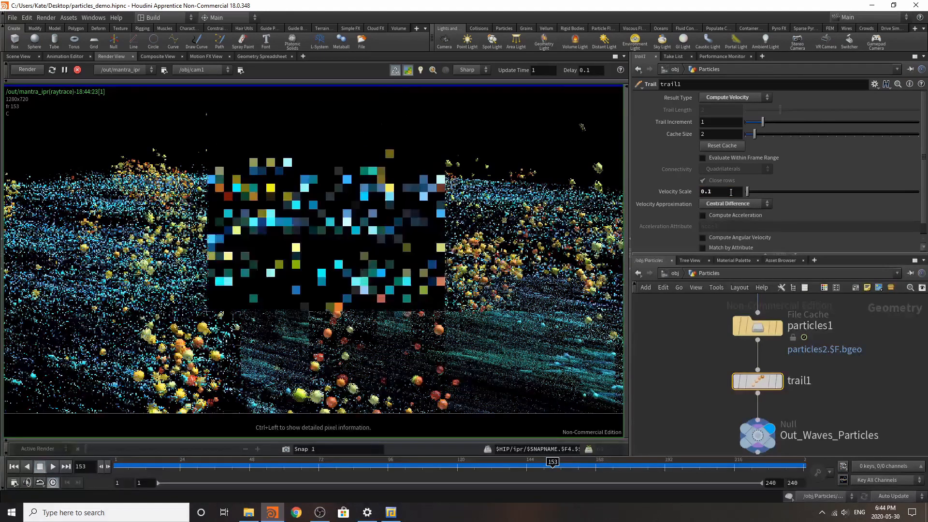
mouse_move(549, 370)
left_mouse_down()
mouse_move(543, 341)
mouse_move(587, 363)
mouse_move(471, 325)
mouse_move(544, 276)
mouse_move(368, 301)
mouse_move(357, 346)
mouse_move(605, 375)
mouse_move(556, 346)
mouse_move(232, 355)
mouse_move(419, 274)
mouse_move(368, 212)
mouse_move(435, 213)
left_mouse_up()
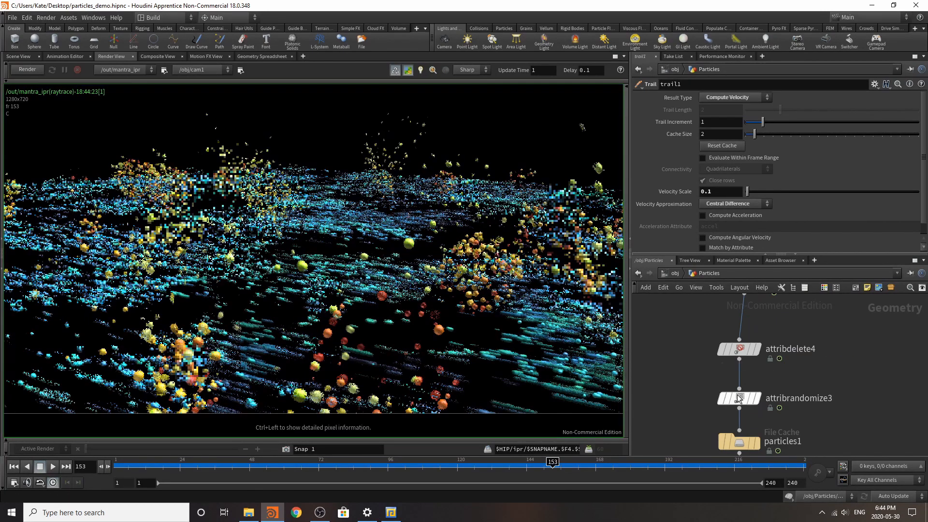
Step: Move attribrandomize3 below the particles1 File Cache and start the preview render again
left_click(739, 398)
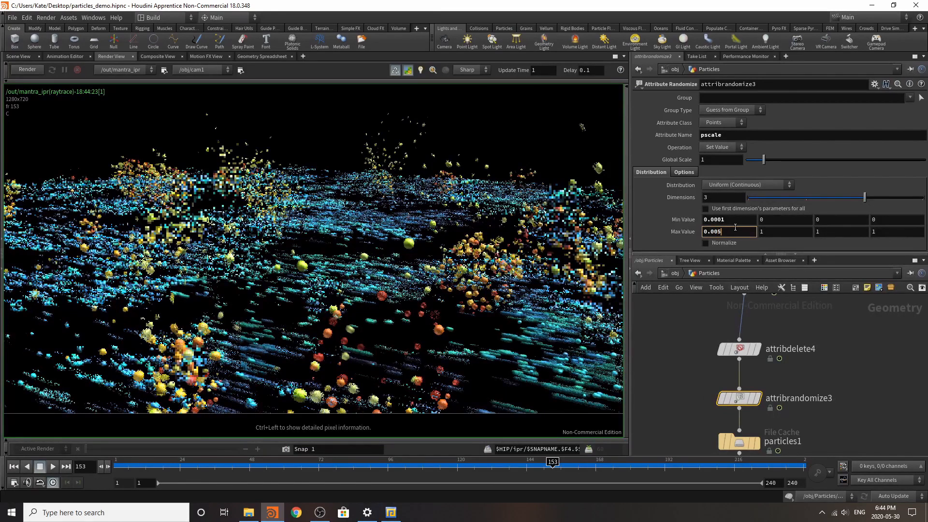
left_click(674, 351)
scroll(765, 385, "down", 5)
scroll(763, 421, "up", 6)
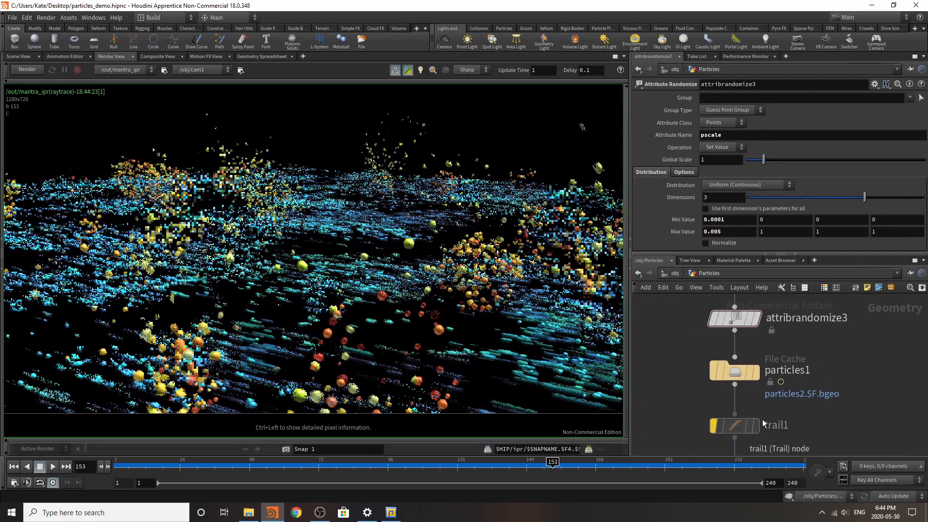
left_click(735, 373)
scroll(763, 382, "down", 3)
left_click(773, 344)
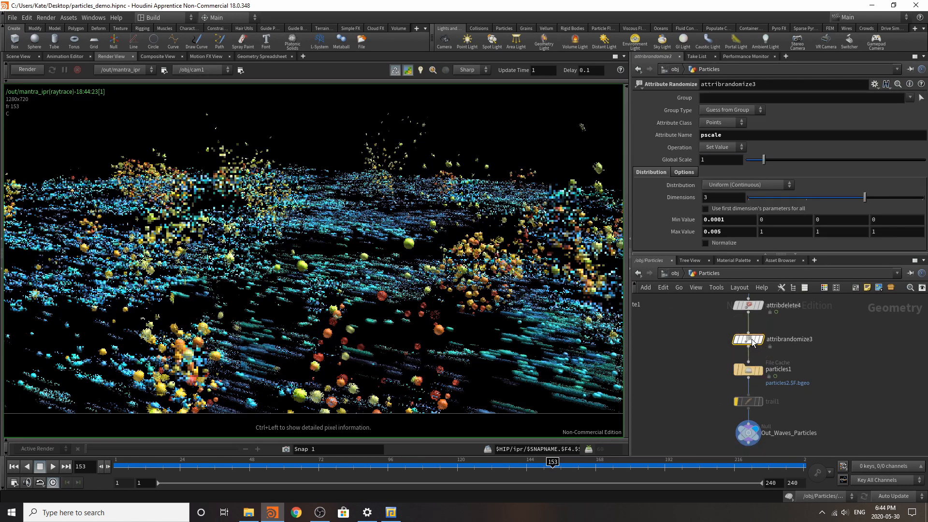
left_click_drag(779, 348, 760, 404)
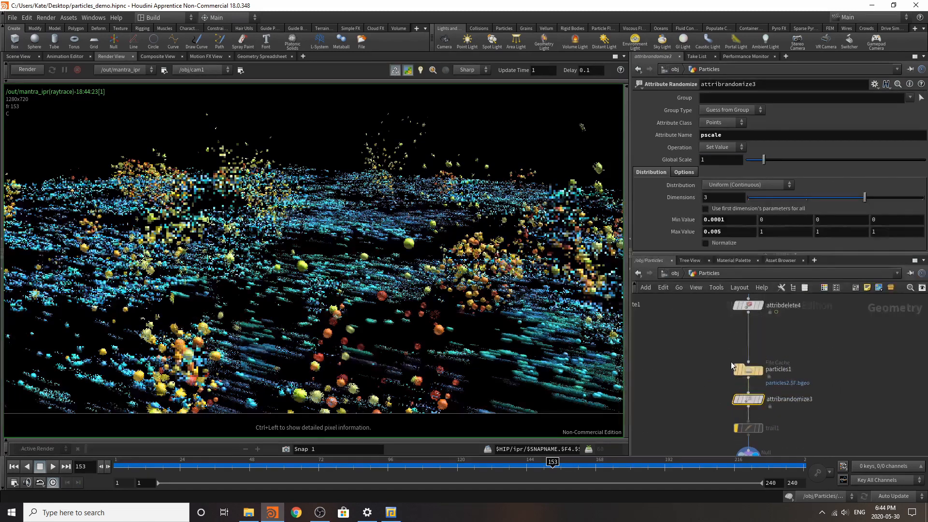
left_click(750, 371)
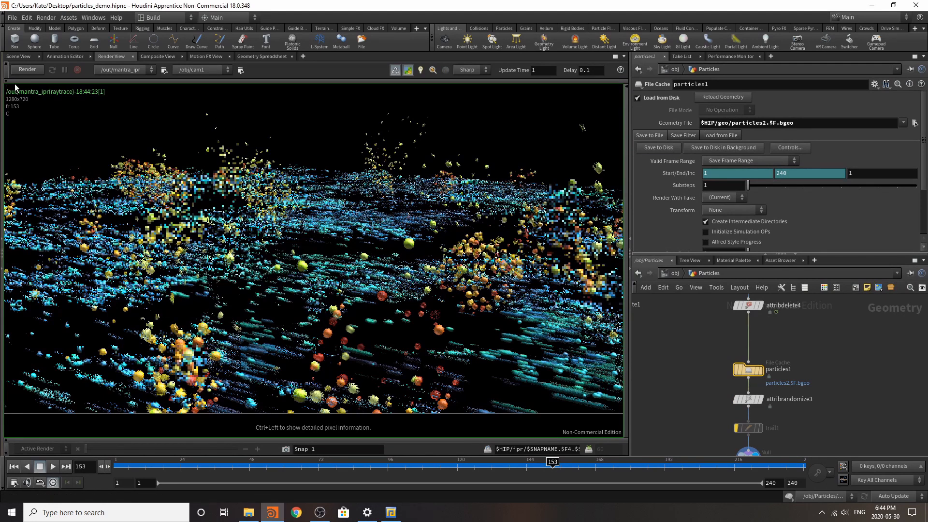
left_click(28, 71)
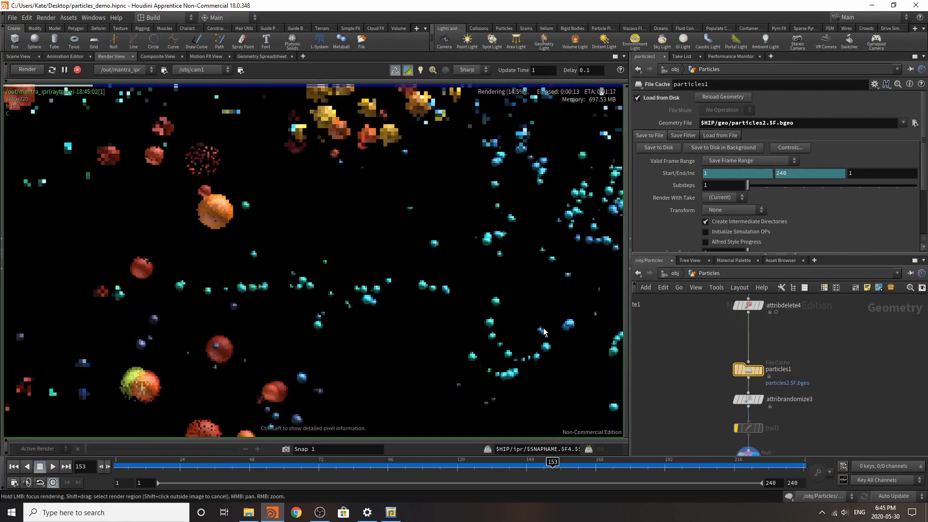
Step: Bypass the trail1 node and make room between it and Out_Waves_Particles
left_click(677, 274)
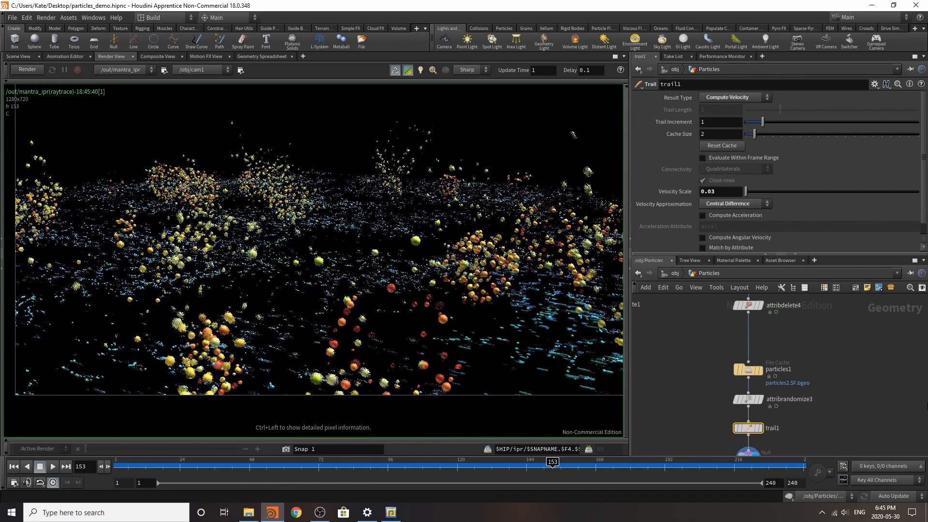
scroll(751, 451, "up", 4)
left_click(718, 358)
scroll(748, 345, "down", 3)
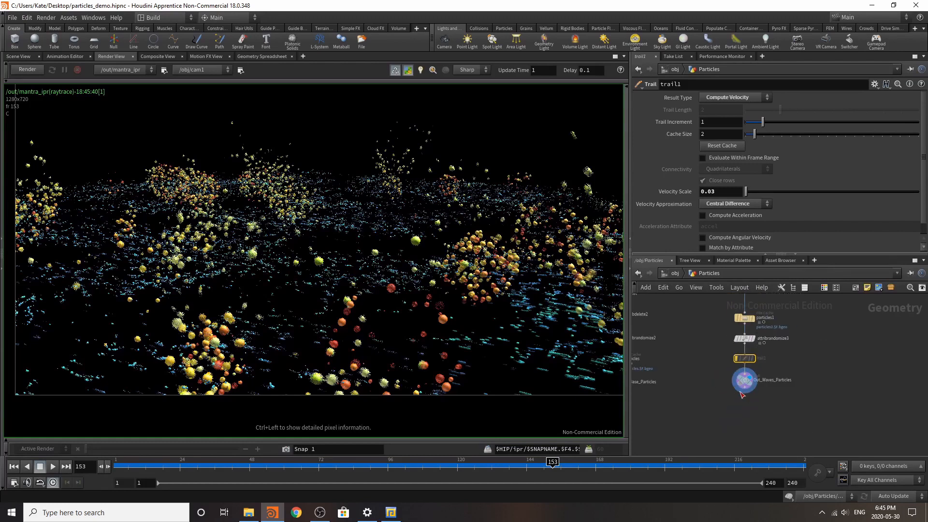
scroll(747, 386, "up", 3)
scroll(746, 348, "up", 3)
scroll(790, 384, "down", 3)
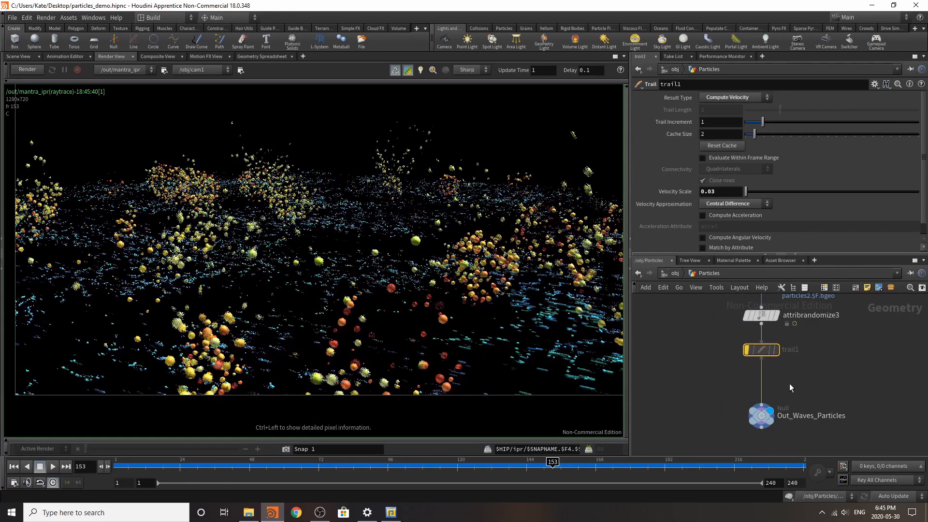
Step: Insert an Attribute Wrangle between trail1 and Out_Waves_Particles
scroll(790, 384, "up", 3)
key("Tab")
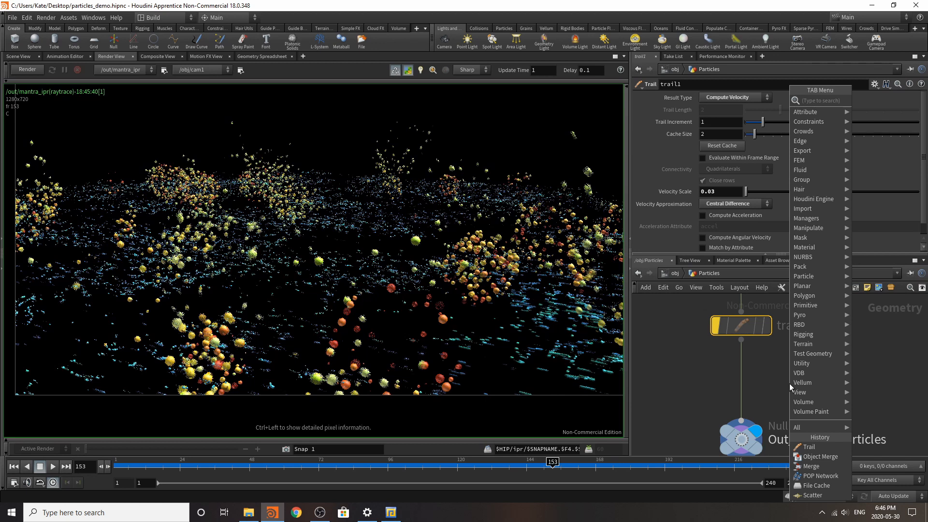
type("attr")
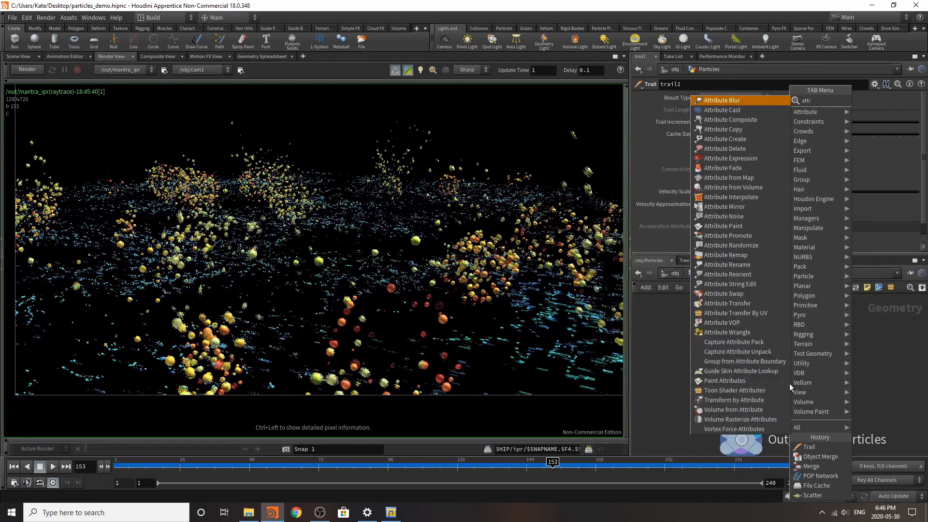
left_click(744, 333)
left_click(746, 383)
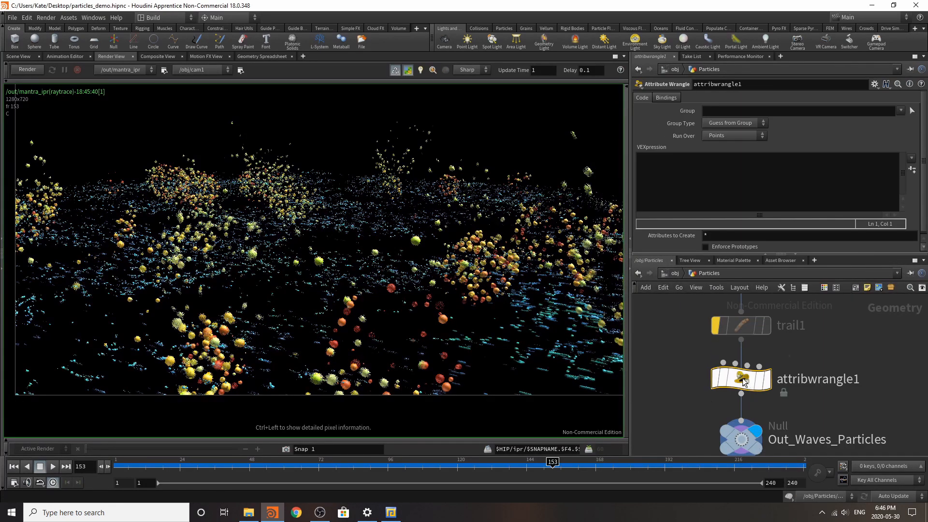
Step: Enter the VEX expression v@v *= 1.4; in attribwrangle1 and start the preview render
left_click(675, 195)
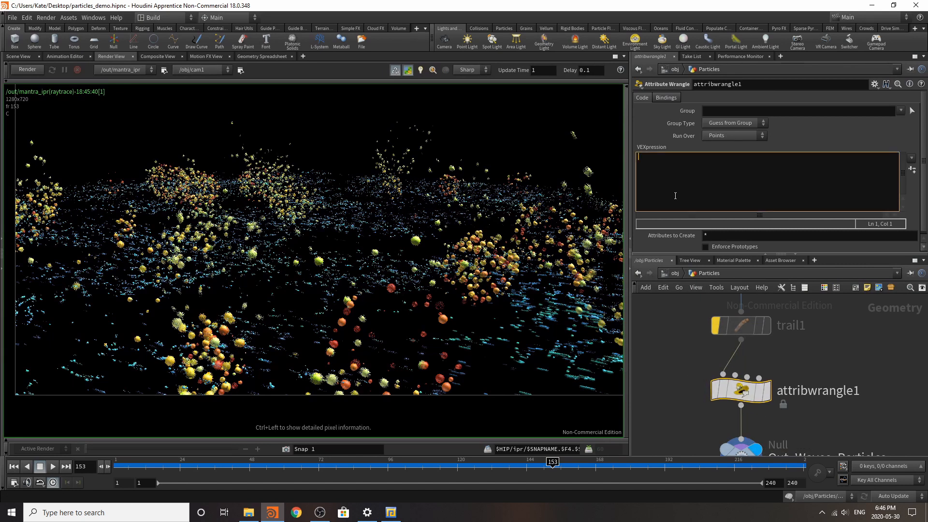
type("v@")
key("Escape")
type("v *= 1;")
left_click(658, 336)
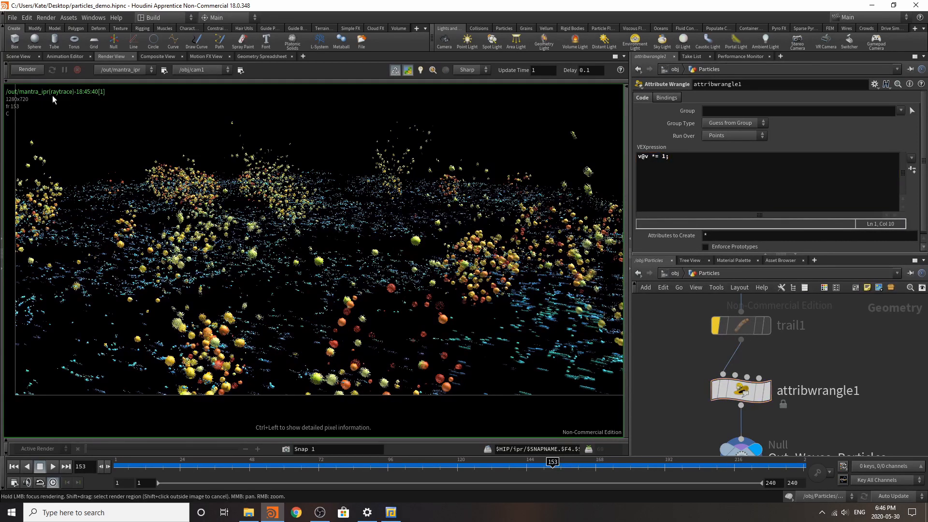
left_click(665, 155)
type(".4")
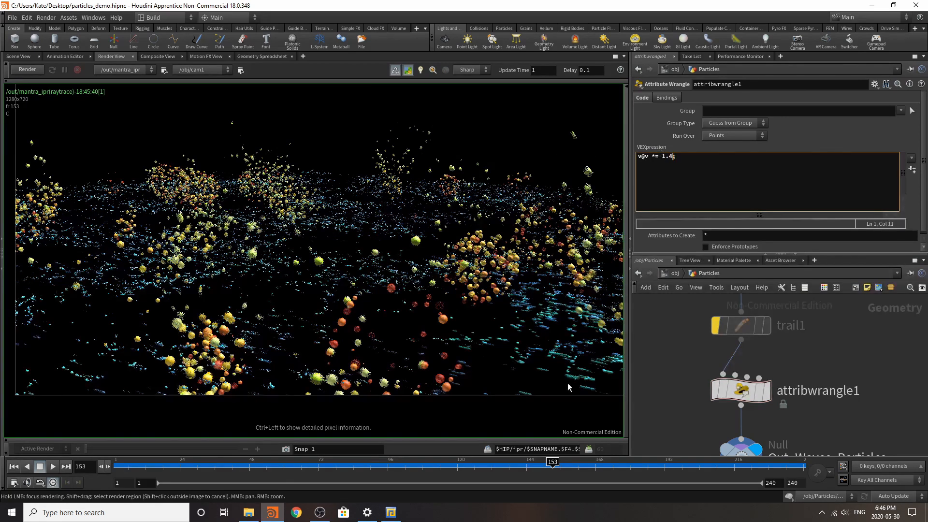
left_click(648, 338)
left_click(24, 70)
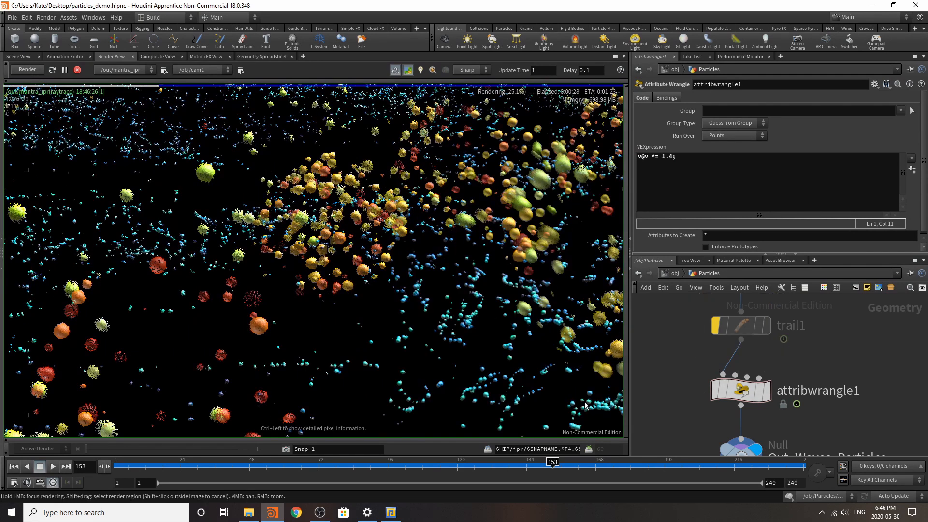
Step: Inspect the wave particles in the render and raise the velocity multiplier in attribwrangle1 to 2.5
scroll(807, 343, "down", 3)
scroll(766, 388, "up", 4)
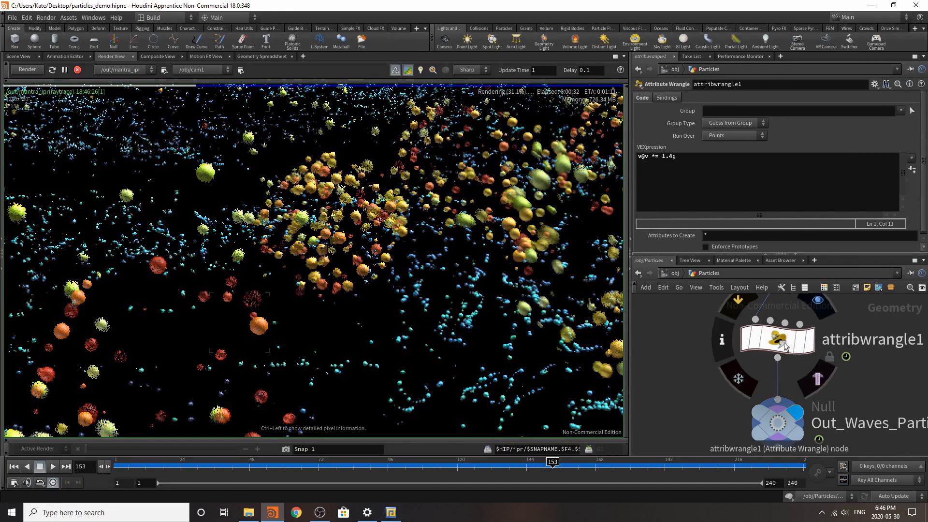
scroll(754, 421, "down", 5)
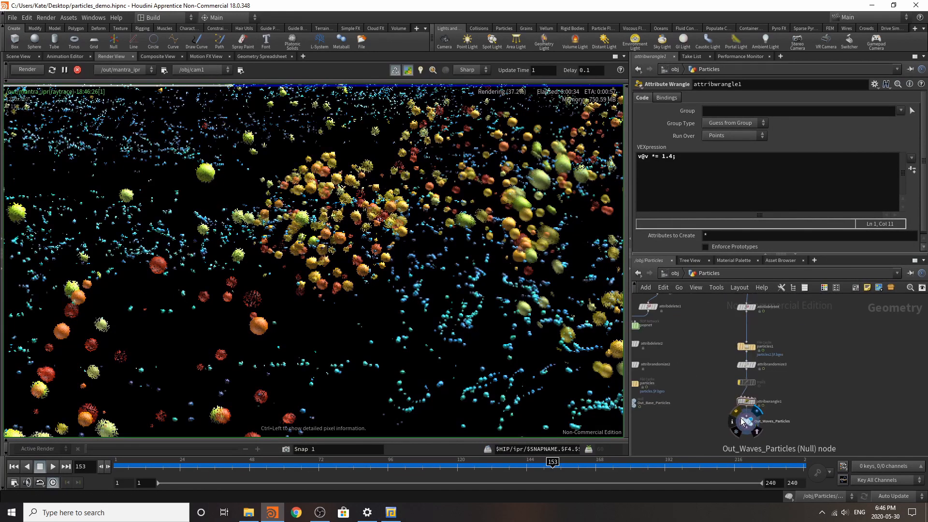
scroll(744, 420, "up", 3)
scroll(540, 318, "down", 2)
scroll(540, 319, "down", 2)
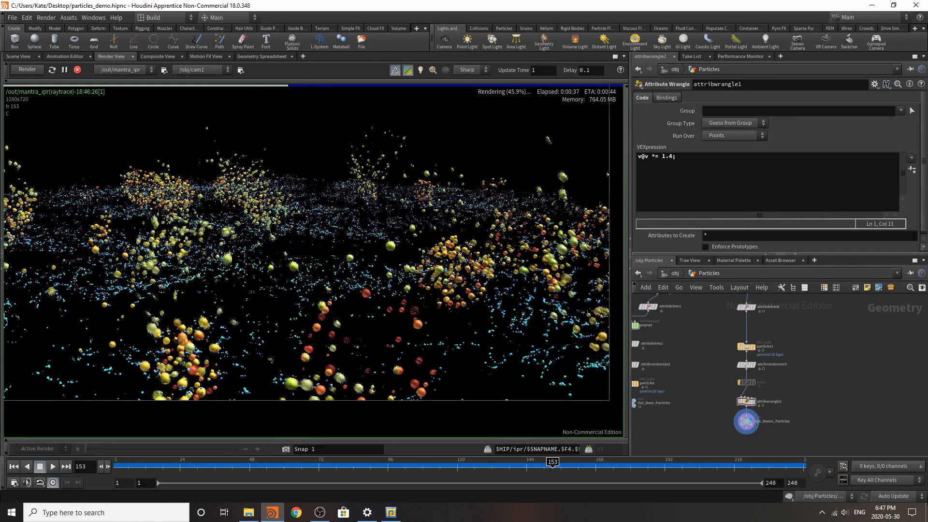
scroll(735, 413, "up", 3)
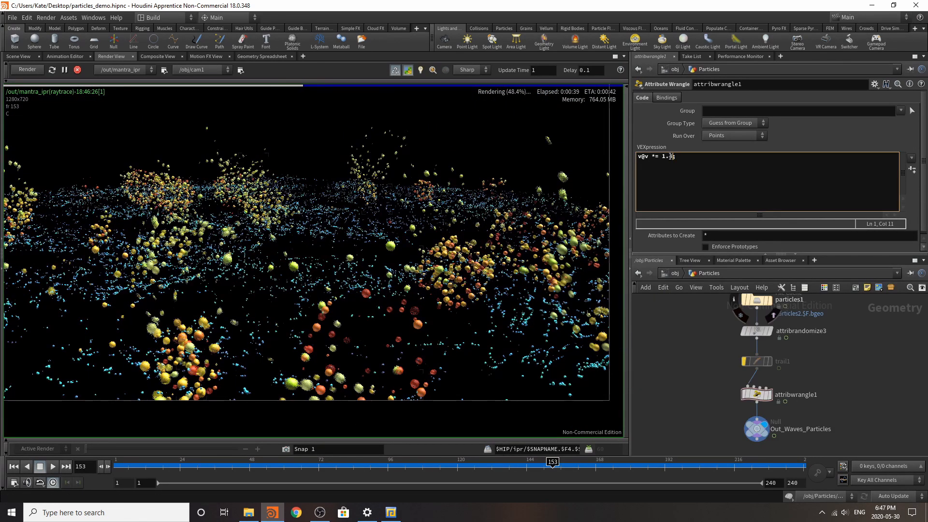
key("BackSpace")
key("BackSpace")
type("2.5")
left_click(837, 347)
scroll(367, 275, "up", 4)
scroll(363, 271, "down", 2)
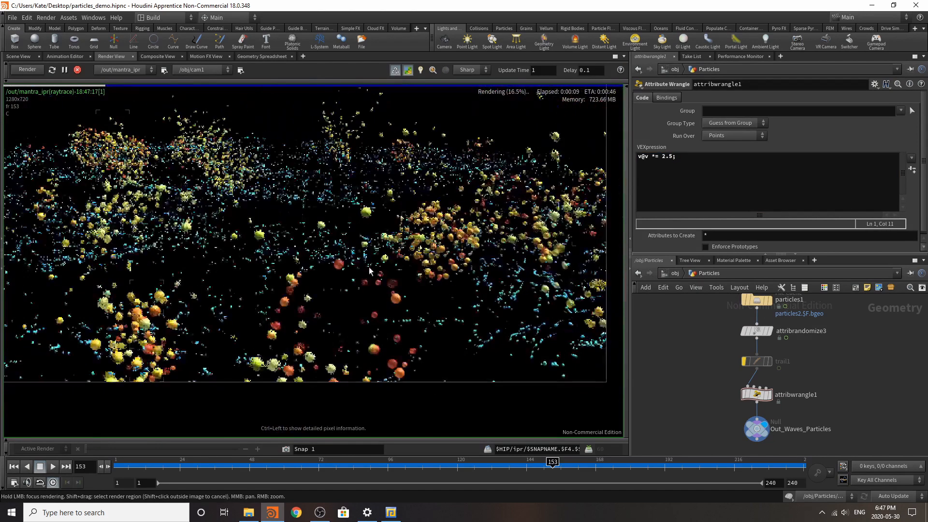
Step: Set the velocity multiplier in attribwrangle1 to 5 and check the motion blur in the updated render
scroll(341, 250, "up", 4)
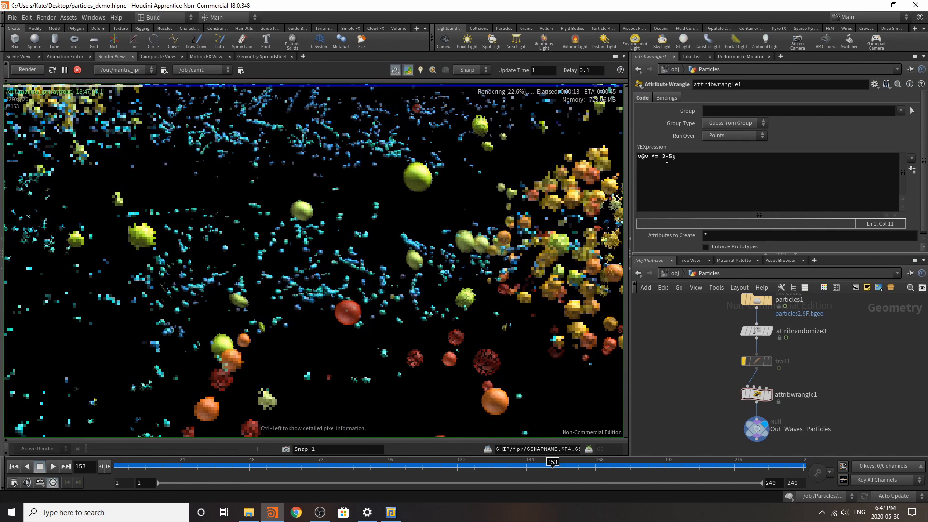
left_click_drag(674, 156, 661, 161)
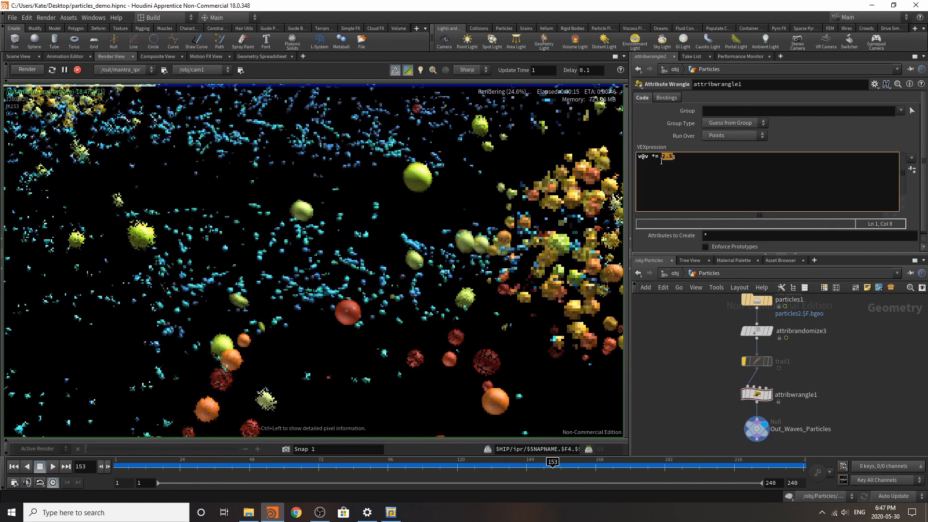
type("5;")
left_click(694, 320)
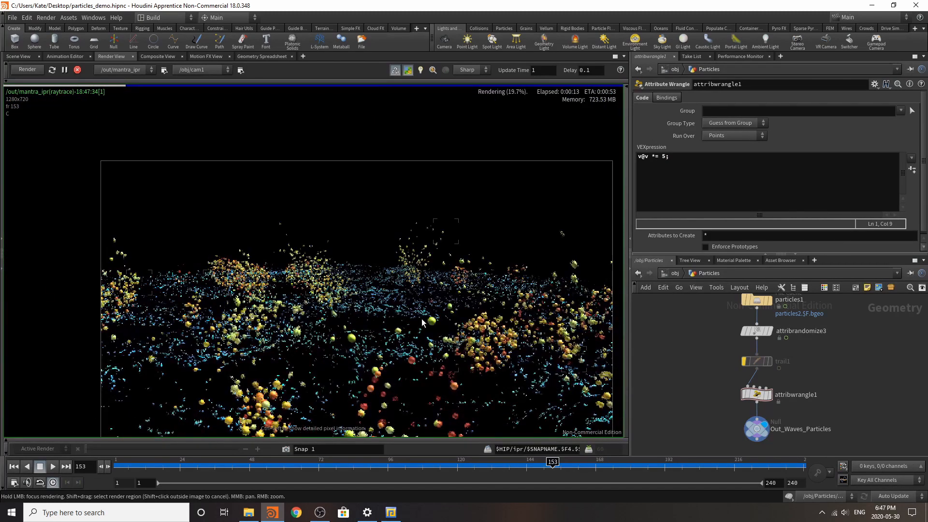
scroll(422, 323, "up", 2)
middle_click_drag(422, 322, 430, 267)
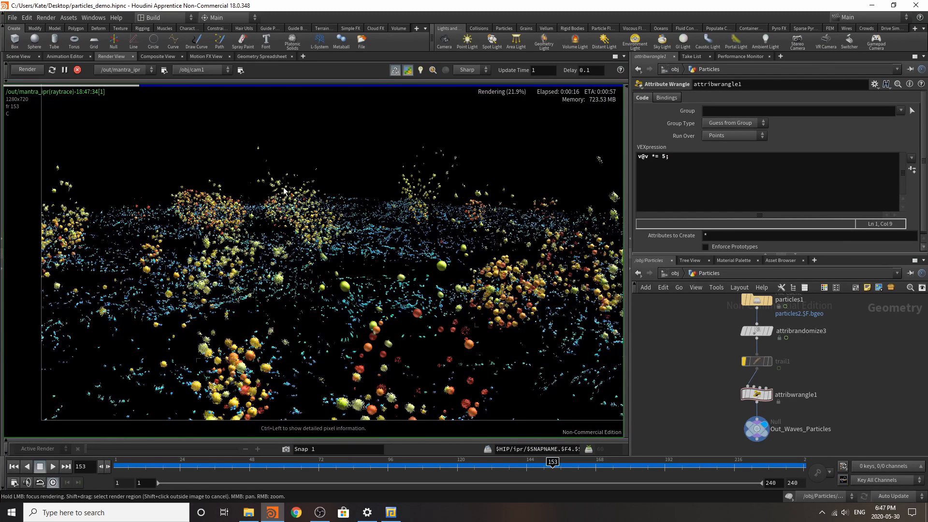
Step: Set the Force Total Count of scatter3 to 20000 and select the filecache1 node below it
scroll(800, 424, "down", 5)
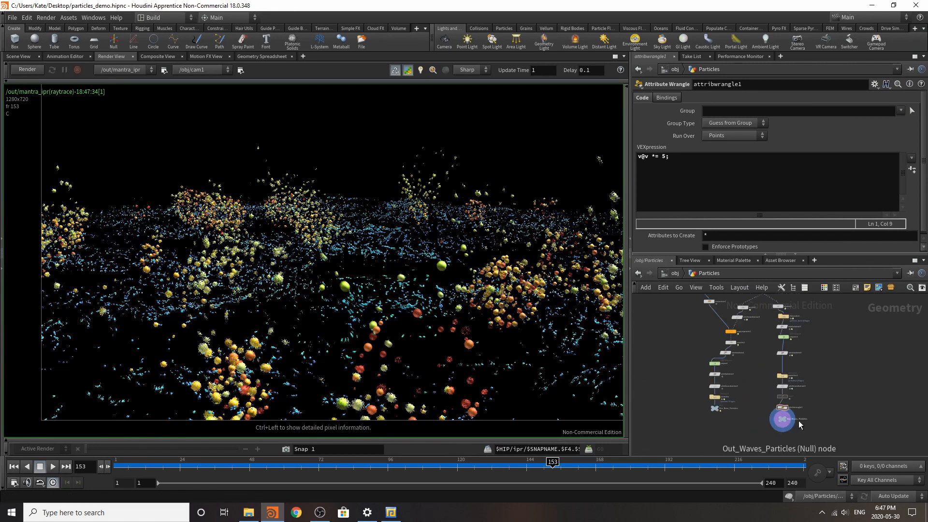
scroll(771, 394, "up", 5)
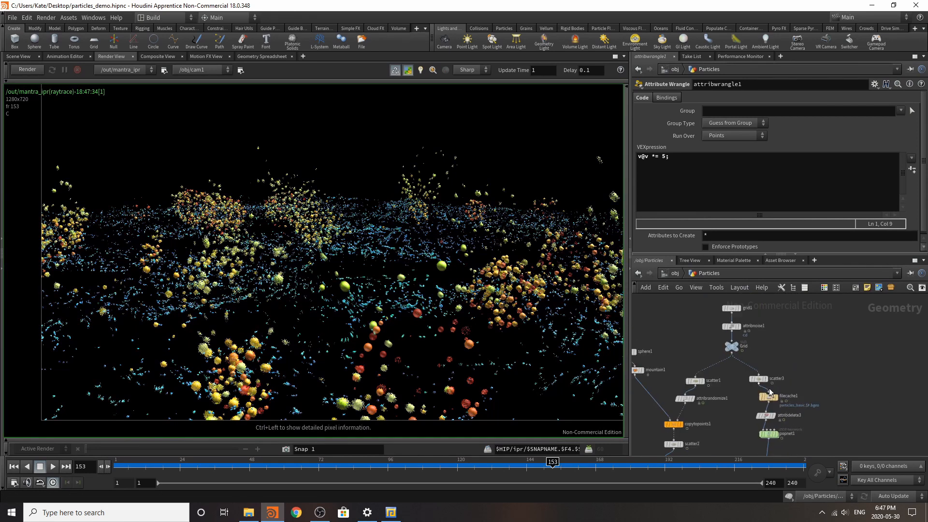
scroll(771, 392, "up", 3)
left_click(744, 367)
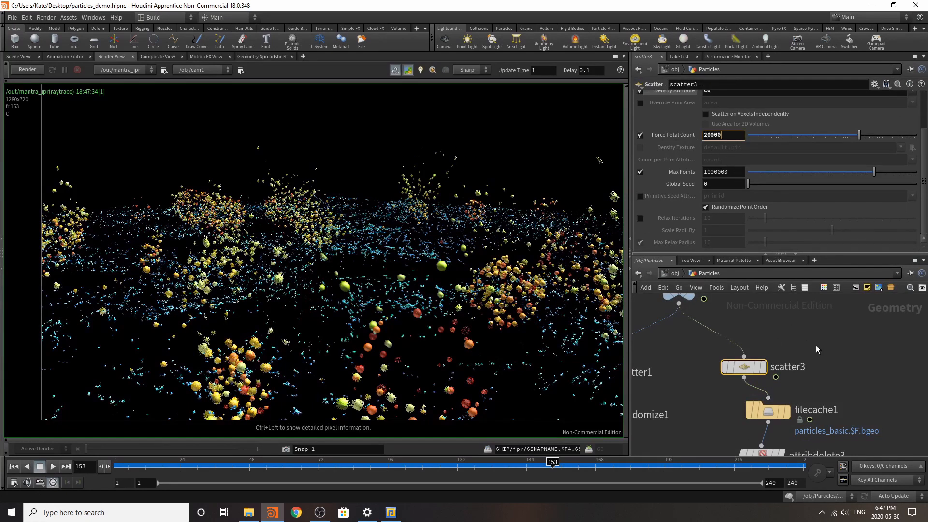
left_click(837, 373)
left_click(782, 411)
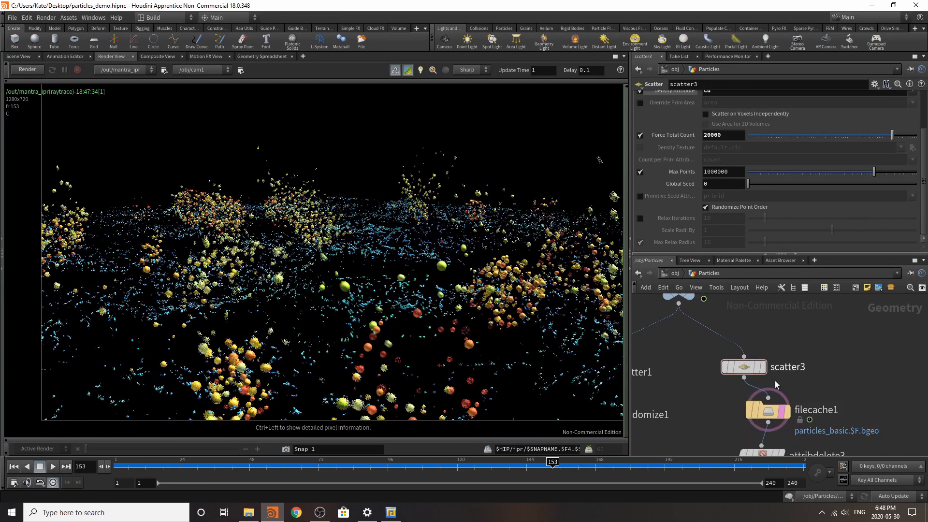
left_click(782, 412)
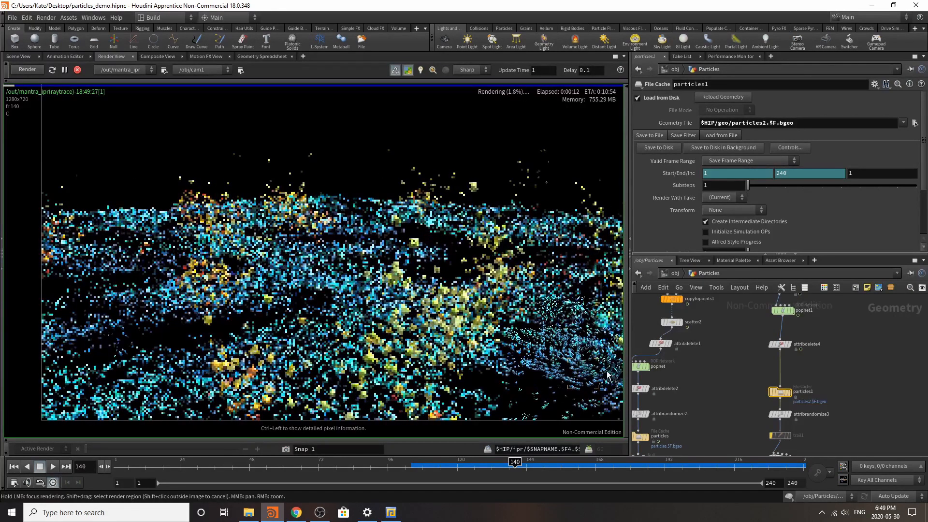
Step: Inspect the wave and ball particles in the preview render and go back up to the object level
mouse_move(500, 339)
left_mouse_down()
mouse_move(589, 286)
mouse_move(463, 246)
mouse_move(601, 279)
mouse_move(571, 224)
mouse_move(513, 237)
mouse_move(576, 228)
left_mouse_up()
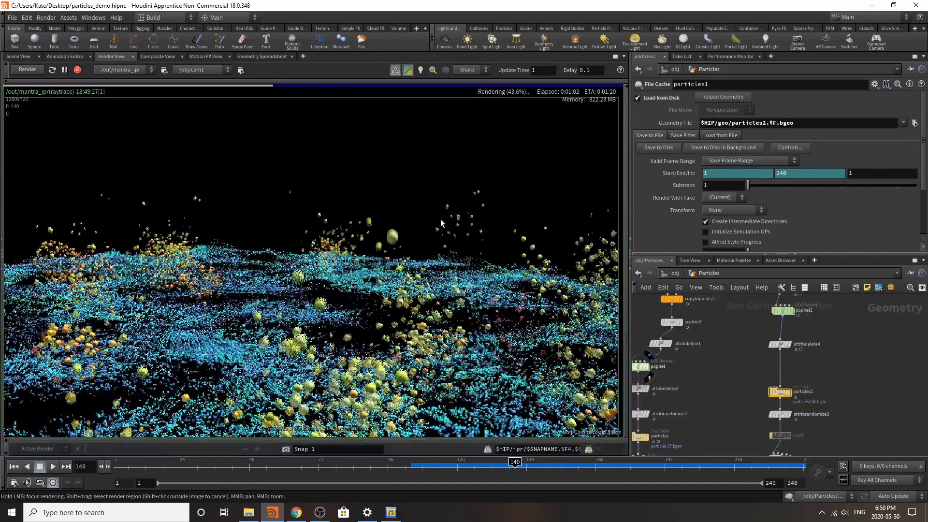
scroll(437, 255, "down", 2)
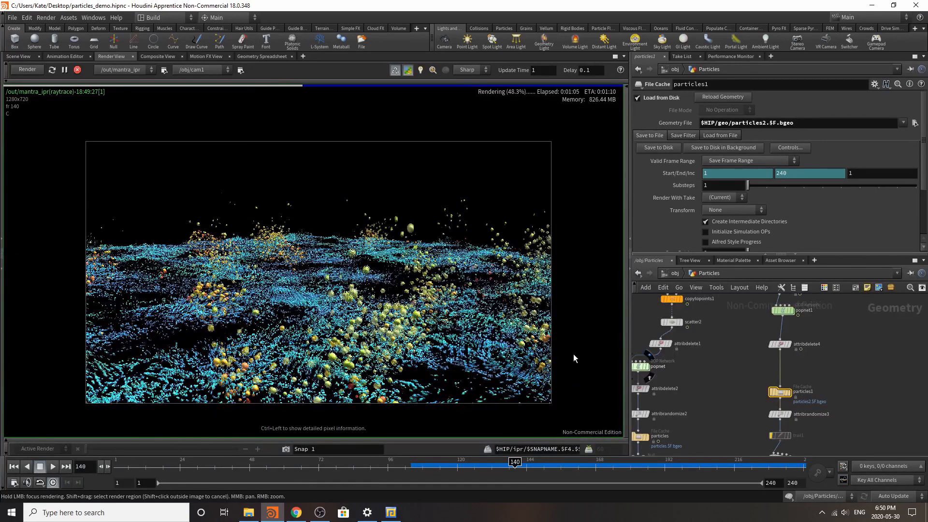
scroll(733, 362, "down", 3)
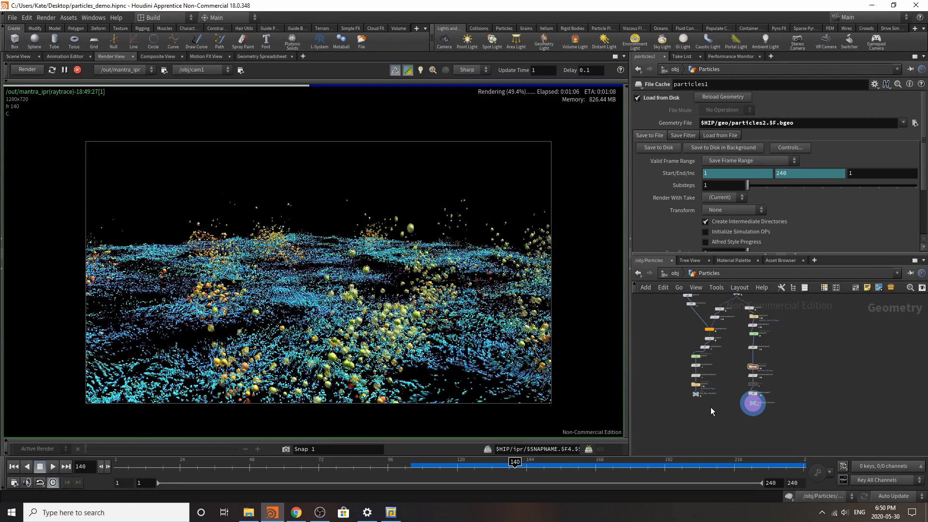
scroll(710, 407, "up", 3)
left_click(729, 394)
left_click(666, 274)
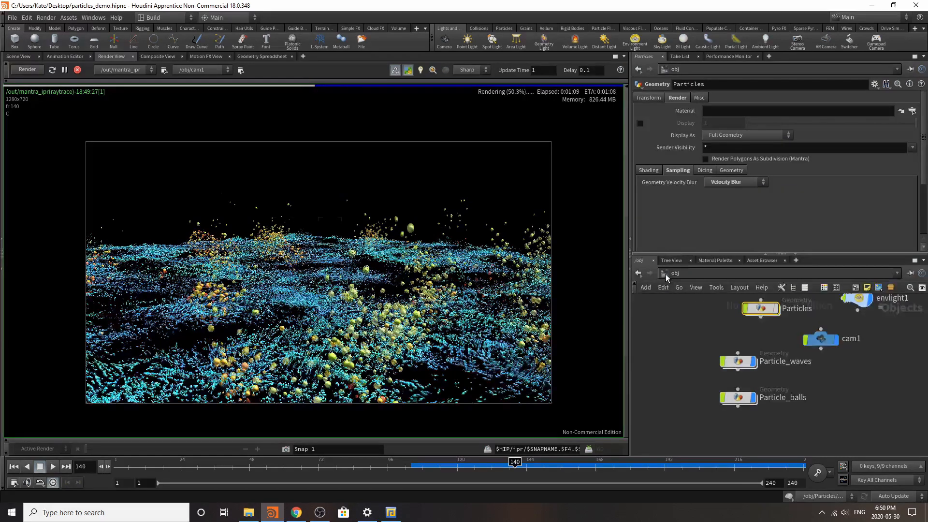
Step: Try the Lens Shader projection on cam1
scroll(770, 386, "up", 3)
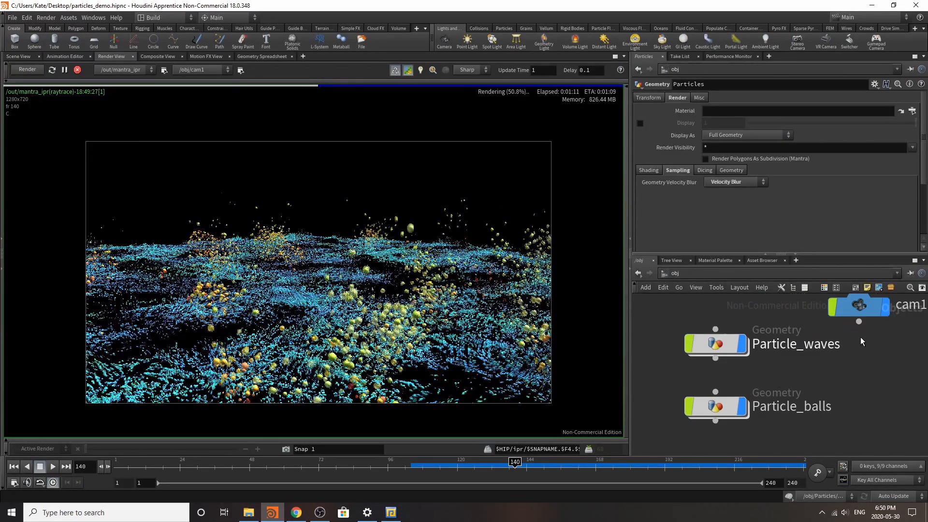
left_click(860, 308)
left_click(680, 99)
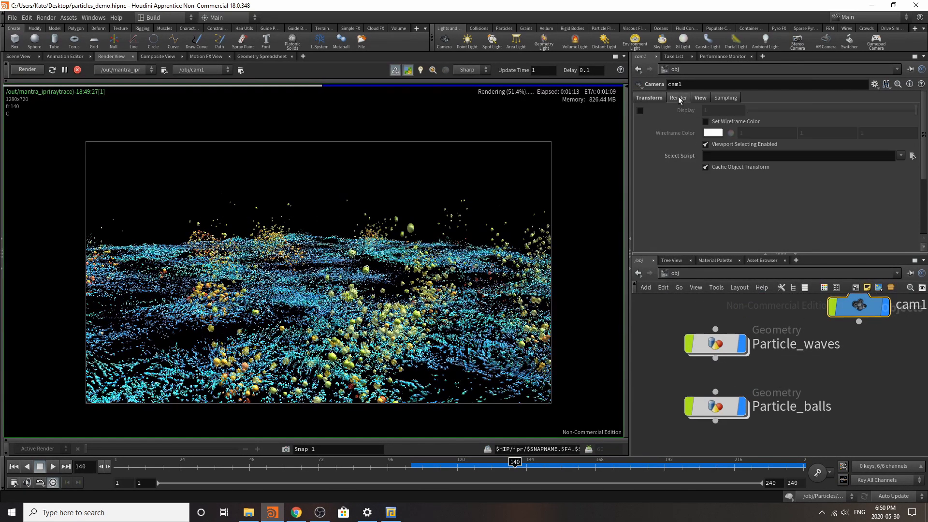
left_click(700, 98)
left_click(742, 146)
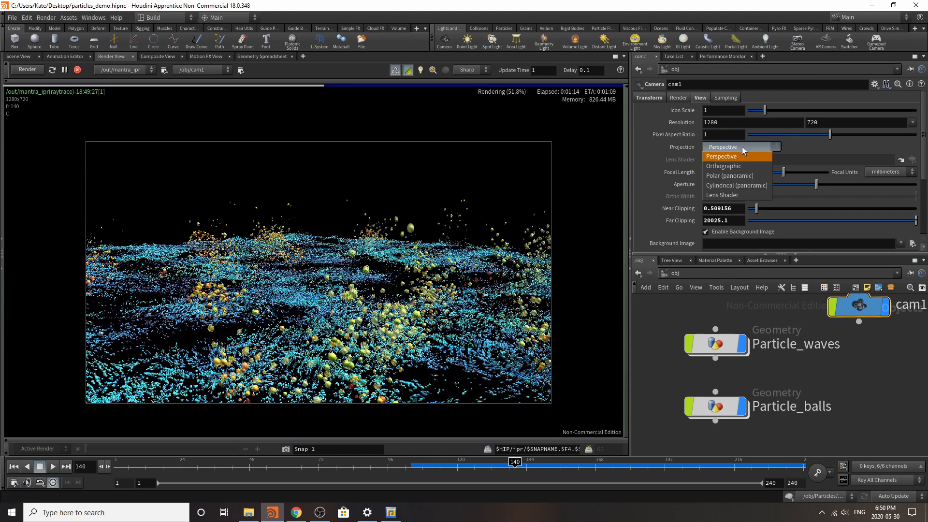
left_click(735, 192)
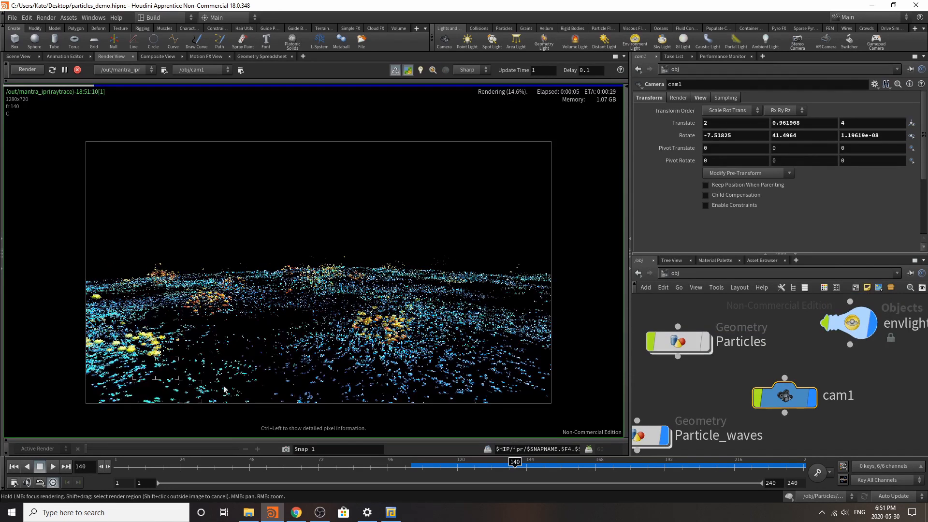
Step: Lower cam1 by trying a Y translation of 0 and settling on 0.2
left_click(771, 125)
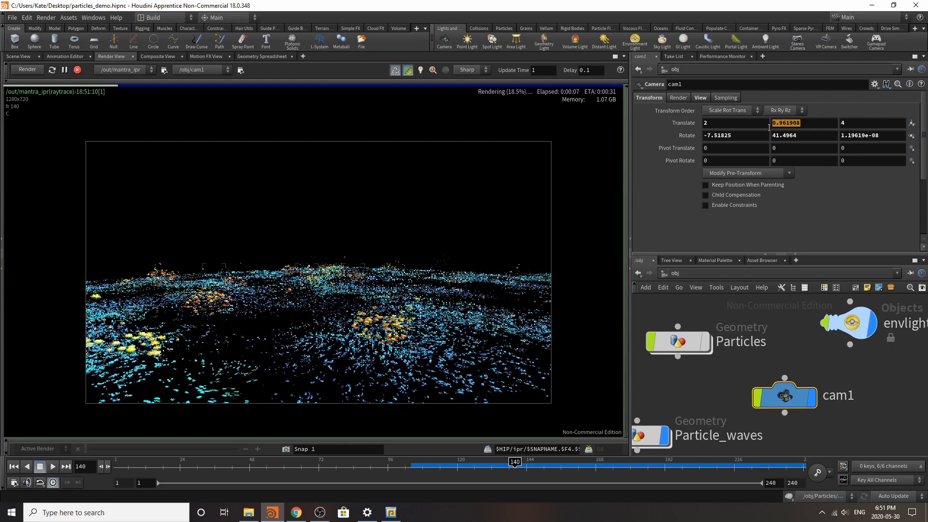
type("0")
key("Return")
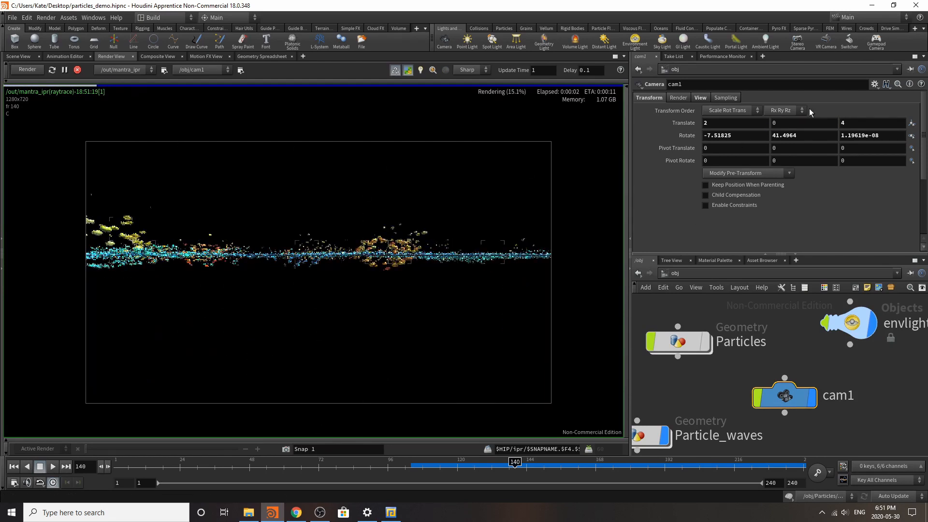
left_click(787, 124)
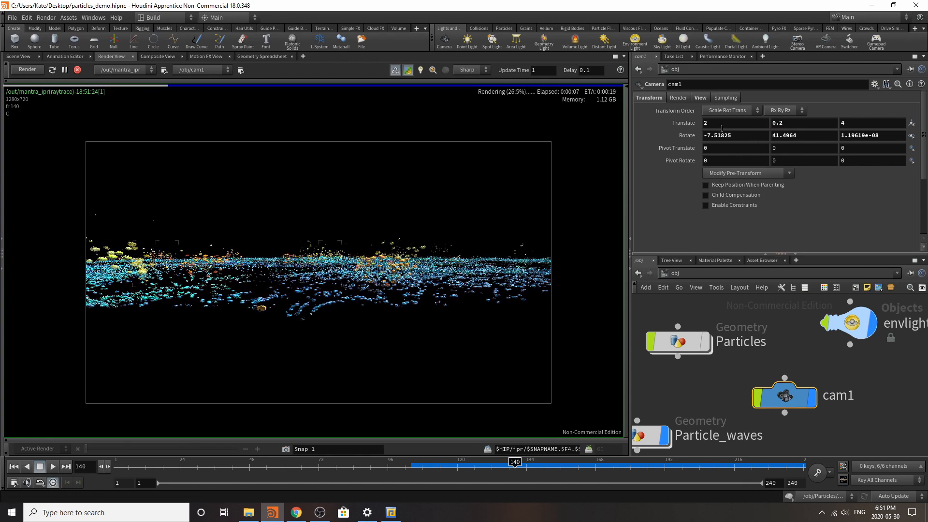
Step: Try the Cylindrical (panoramic) projection on cam1 and examine the distorted particles in the render
left_click(678, 98)
left_click(701, 97)
left_click(727, 147)
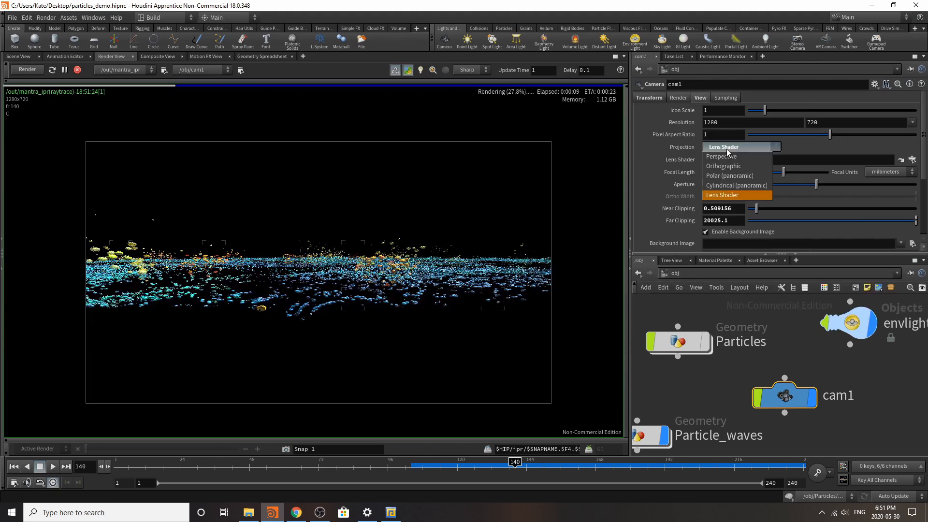
left_click(730, 186)
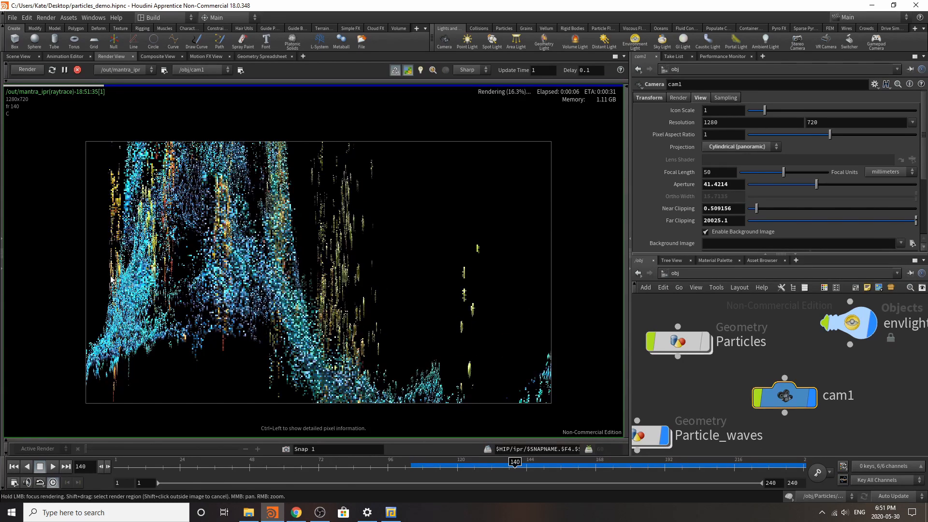
mouse_move(110, 277)
left_mouse_down()
mouse_move(433, 339)
mouse_move(353, 257)
left_mouse_up()
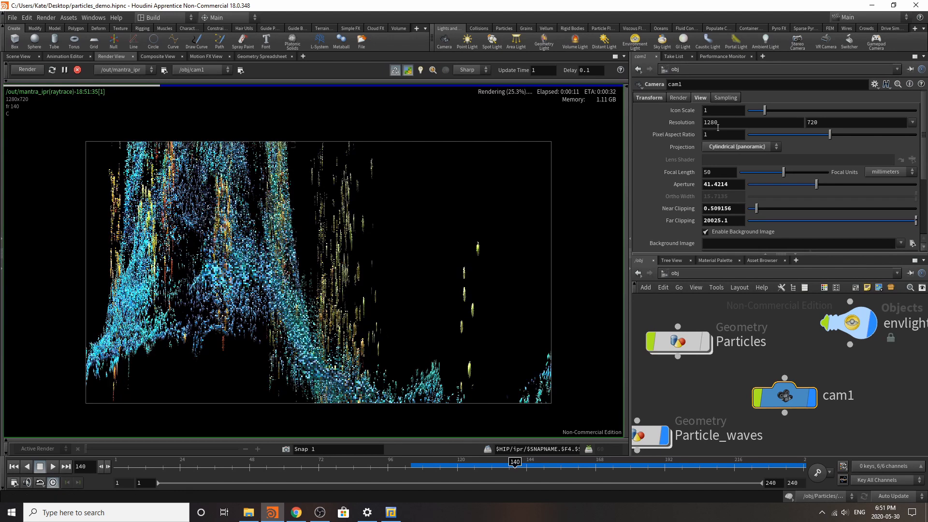
Step: Compare the Polar (panoramic) and Orthographic projections on cam1 and settle on Polar (panoramic)
left_click(740, 146)
left_click(740, 165)
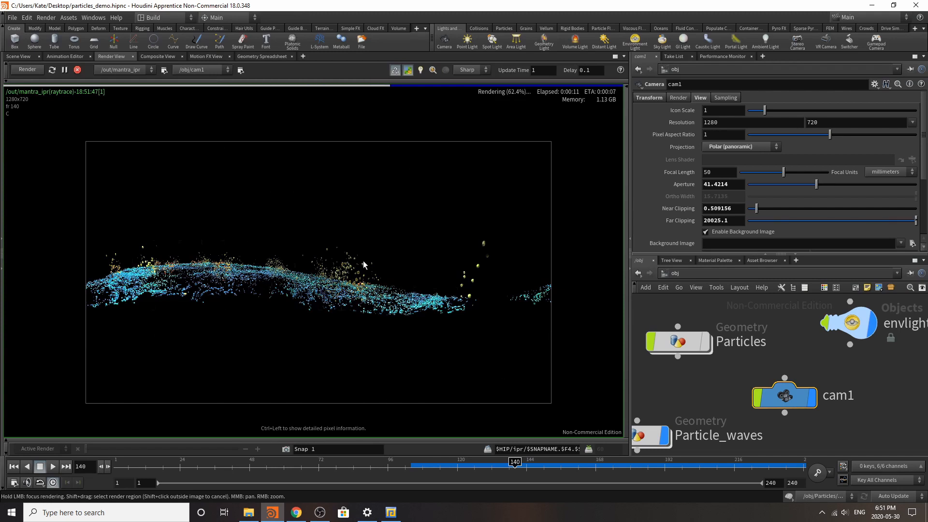
left_click(743, 148)
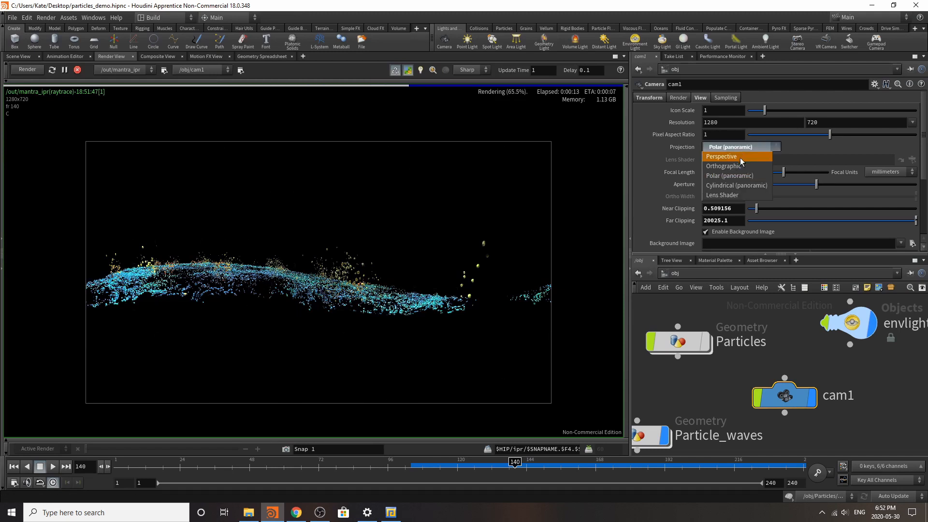
left_click(738, 160)
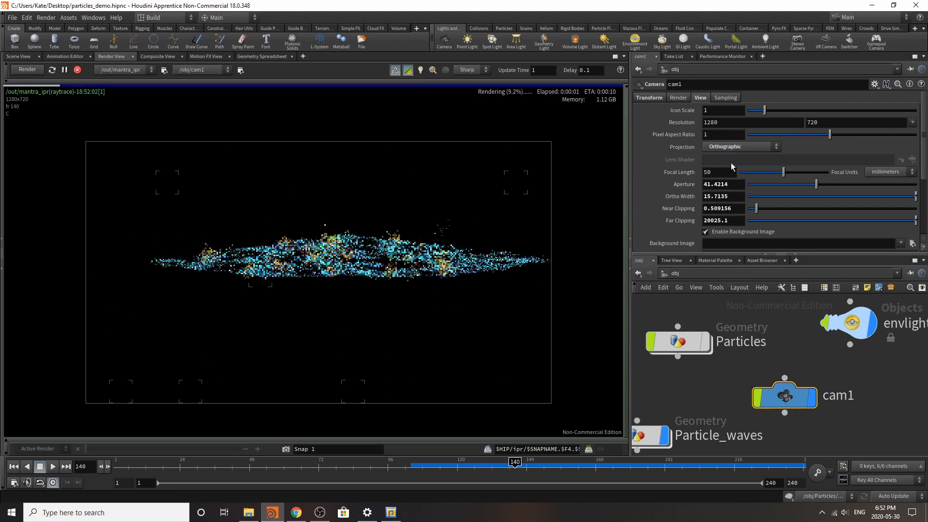
left_click(735, 148)
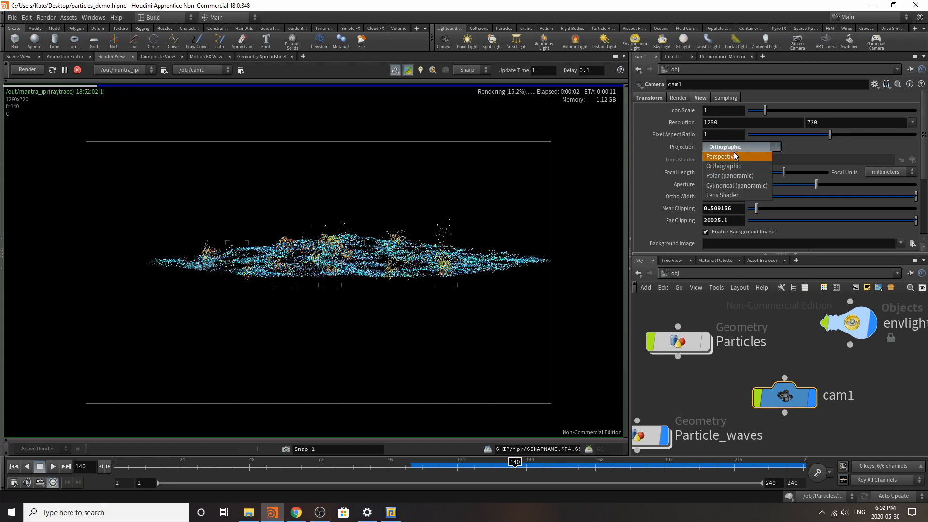
left_click(726, 176)
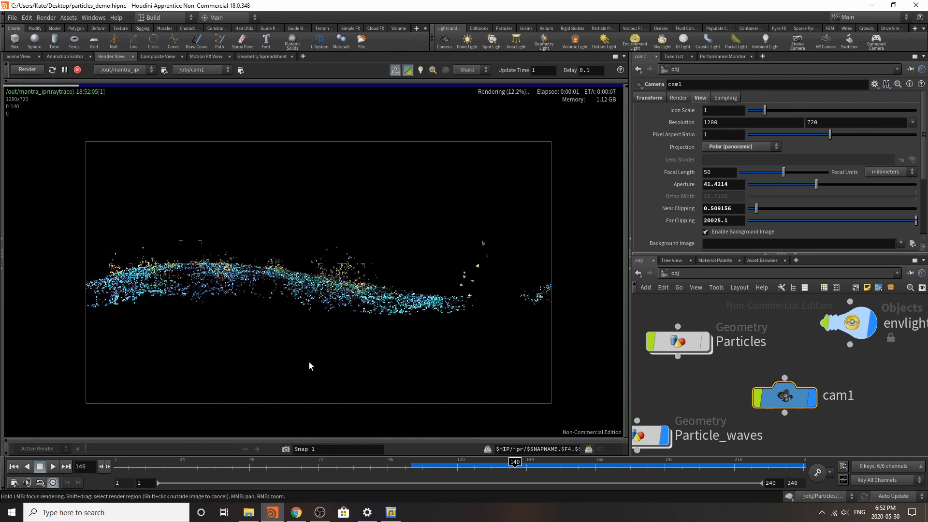
Step: Look through cam1 in the scene with the camera locked to the view, reframe the particle waves, and rerun the preview render
left_click(18, 56)
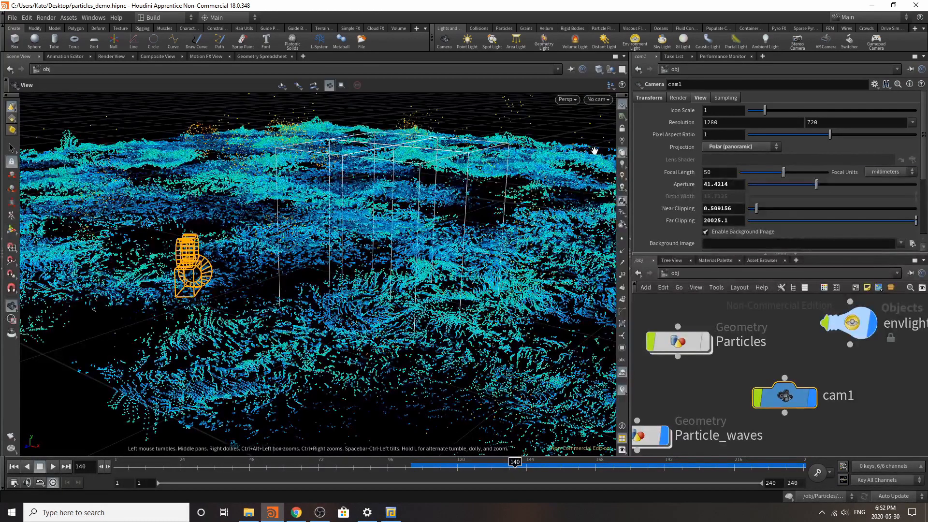
left_click(597, 100)
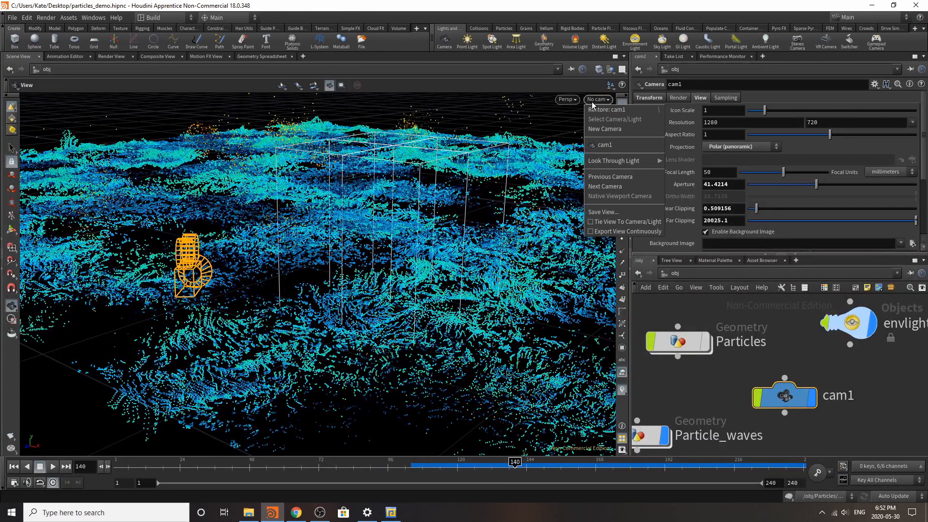
left_click(612, 147)
left_click(622, 128)
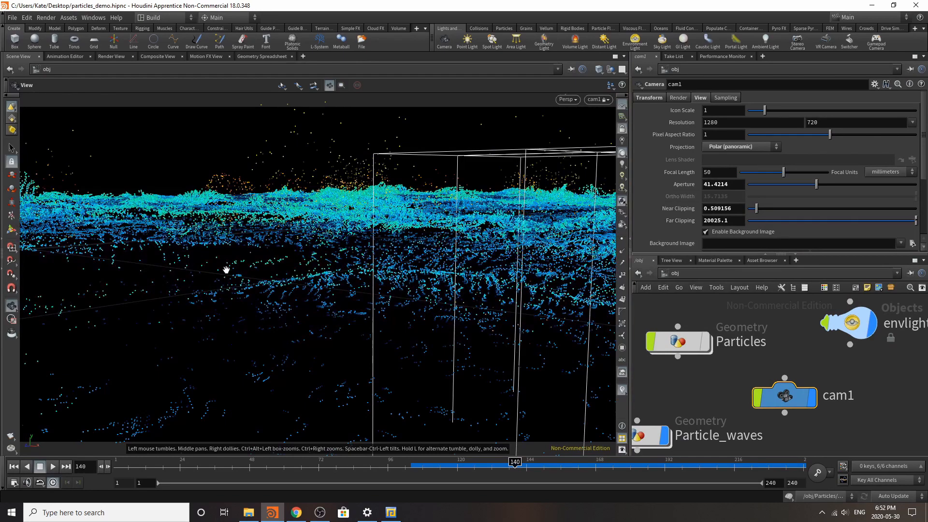
left_click_drag(227, 269, 383, 244)
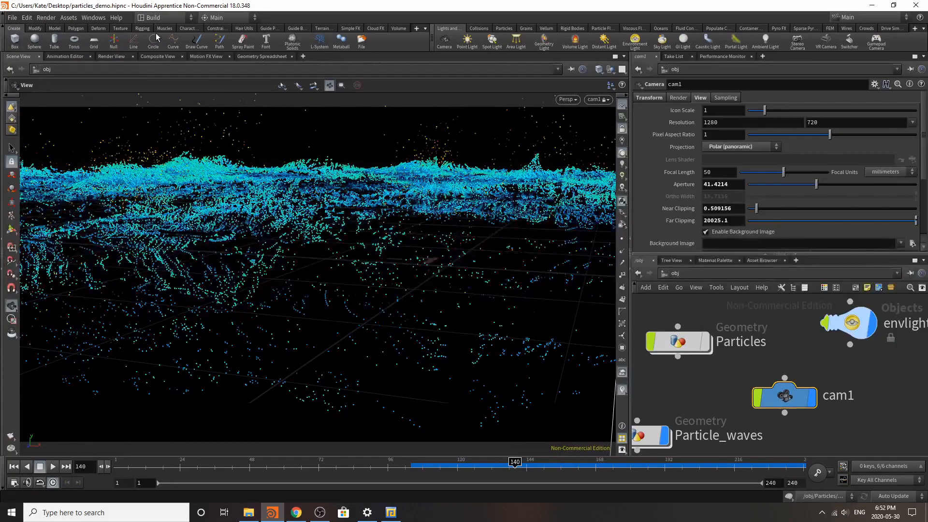
left_click(110, 57)
left_click(21, 71)
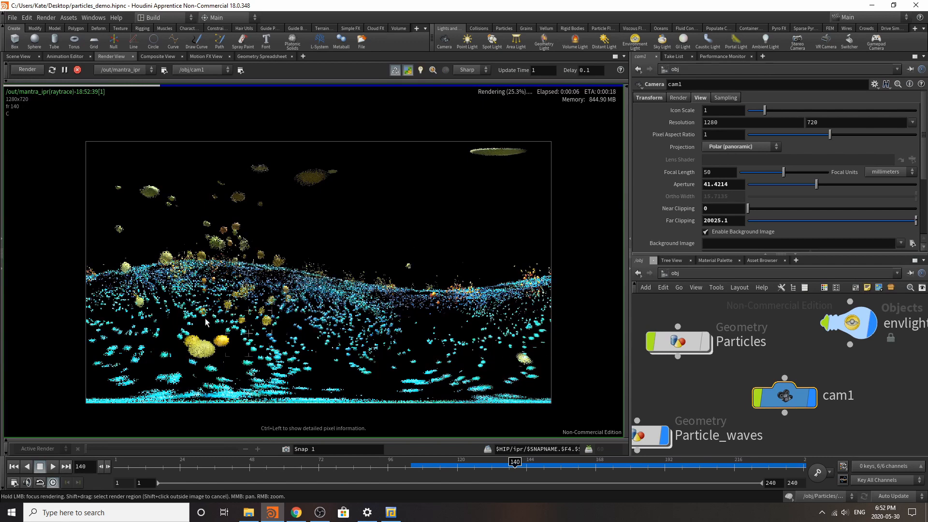
Step: Try near clipping values of 0.01, 0.04 and 0.07 on cam1
left_click(726, 209)
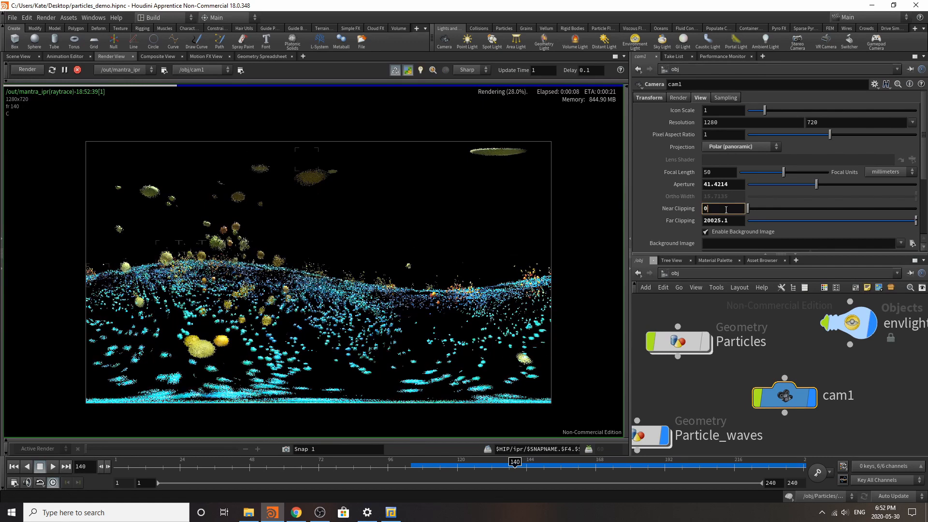
type(".01")
key("Return")
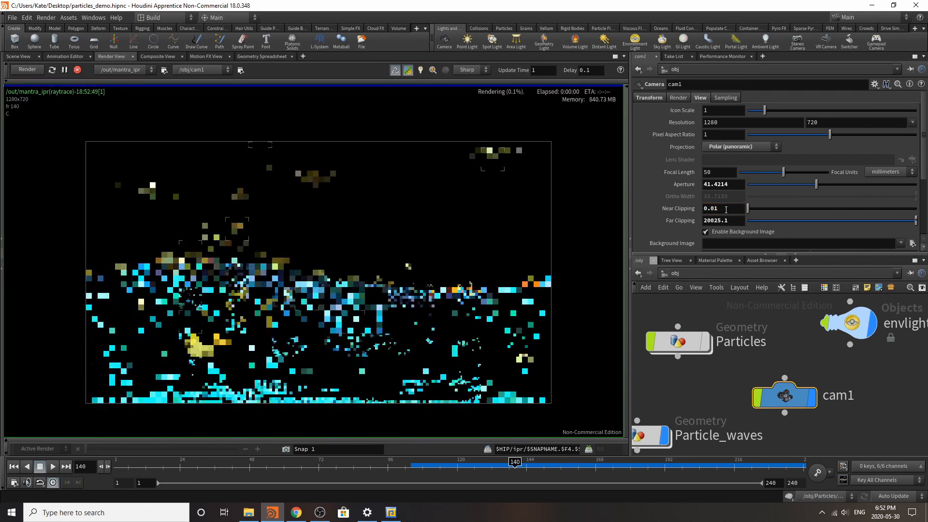
left_click(726, 211)
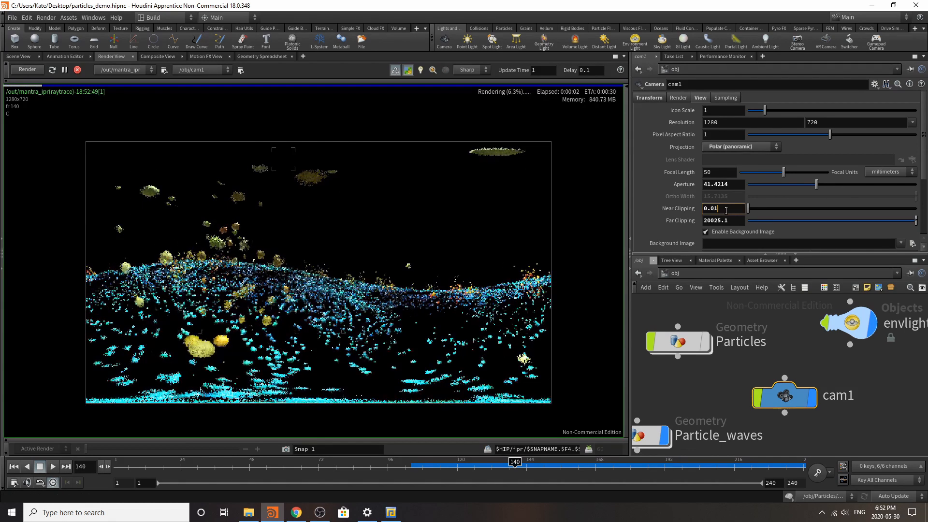
key("BackSpace")
type("4")
key("Return")
left_click(726, 210)
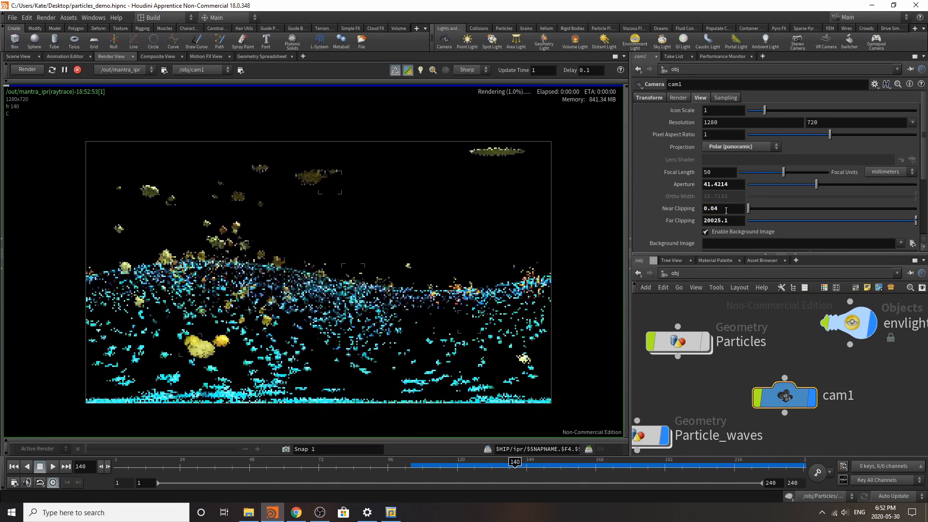
key("BackSpace")
type("7")
key("Return")
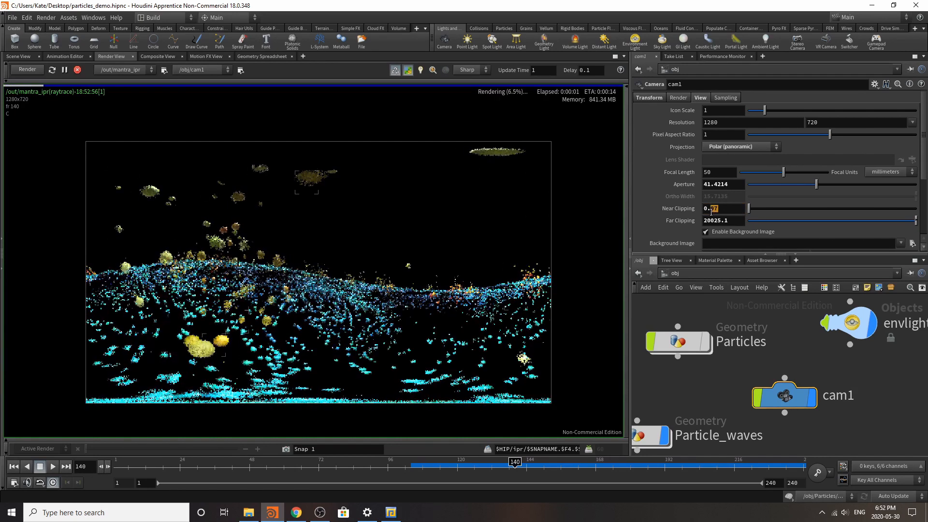
Step: Set the near clipping of cam1 to 0.2
left_click(726, 210)
key("BackSpace")
key("BackSpace")
type("2")
key("Return")
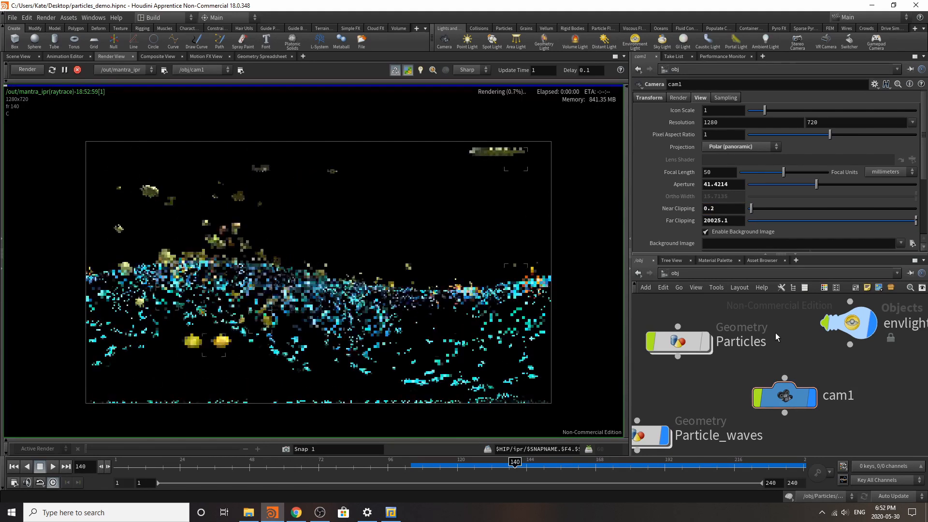
Step: Try near clipping values of 0.3 and 0.26 on cam1, settling on 0.22
left_click(719, 212)
key("BackSpace")
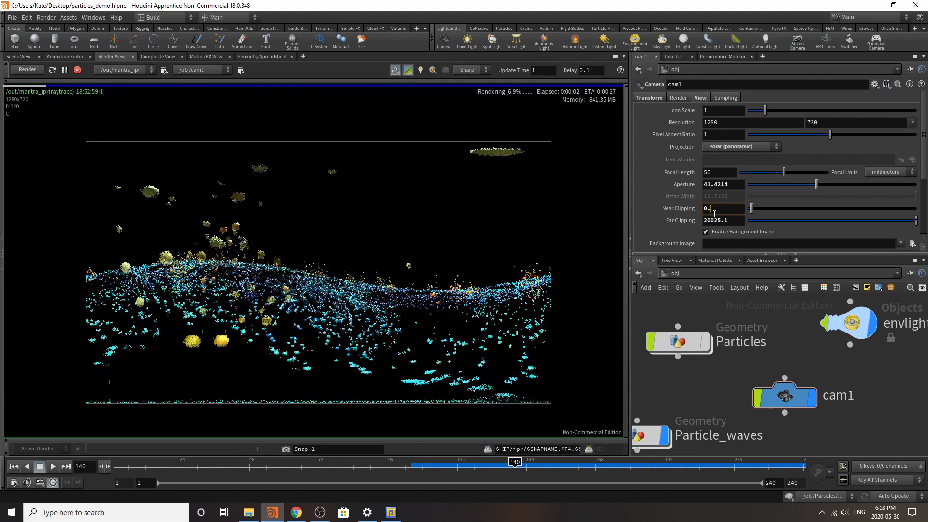
type("3")
key("Return")
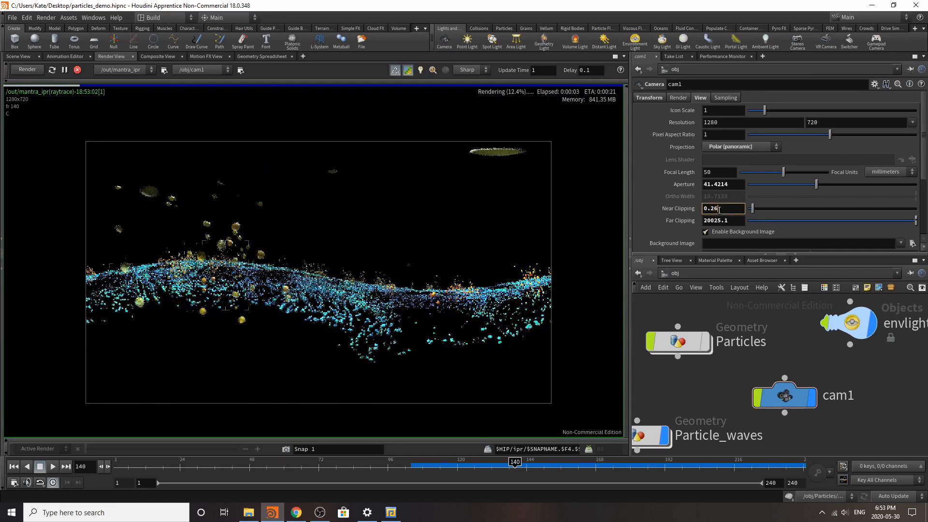
key("Return")
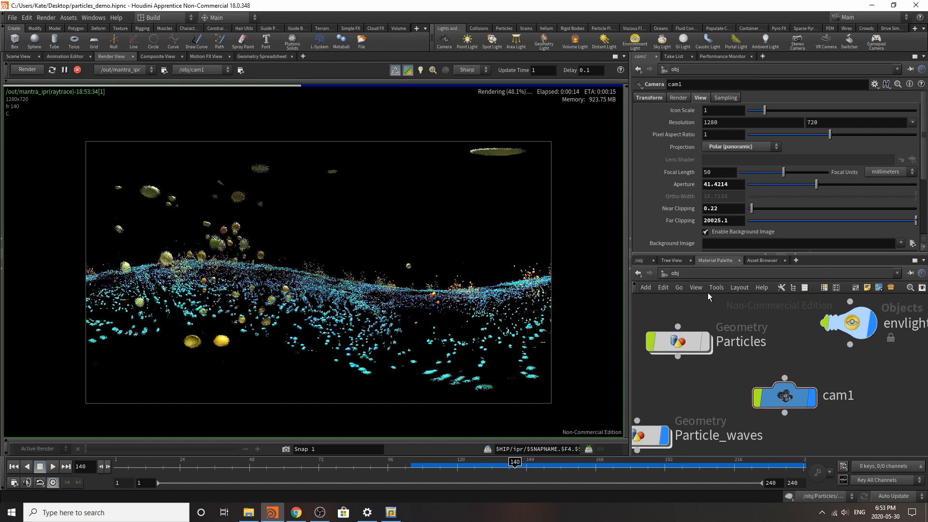
Step: Add two copies of the Aluminum material from the Metallic gallery to the /mat network
scroll(672, 348, "down", 1)
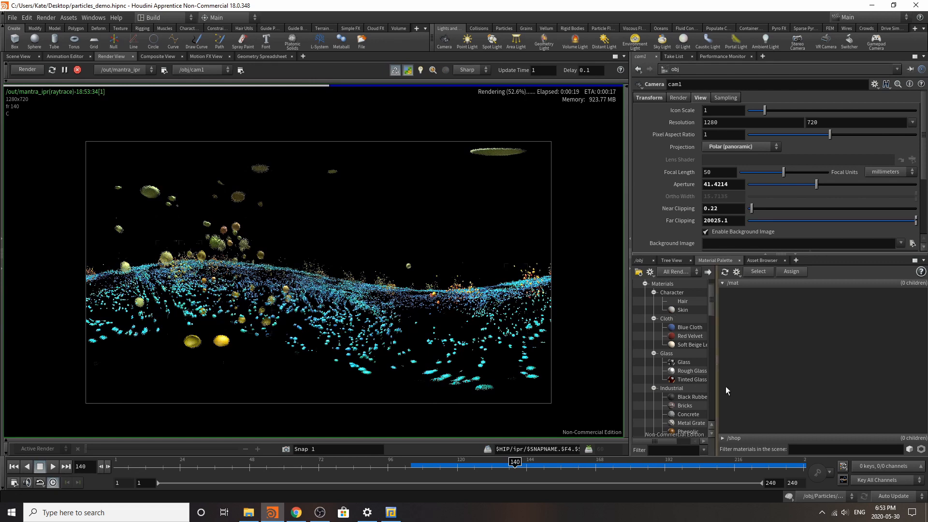
scroll(686, 377, "down", 6)
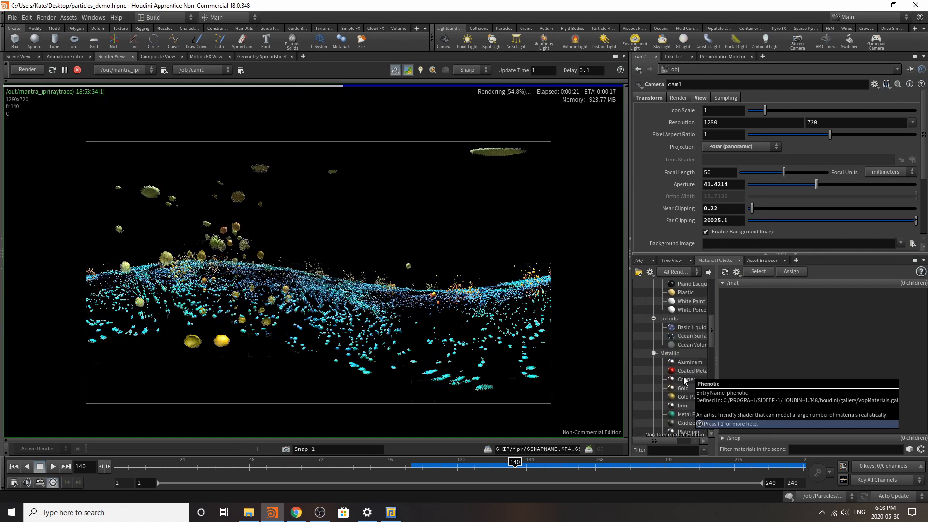
scroll(684, 382, "down", 3)
scroll(681, 325, "up", 3)
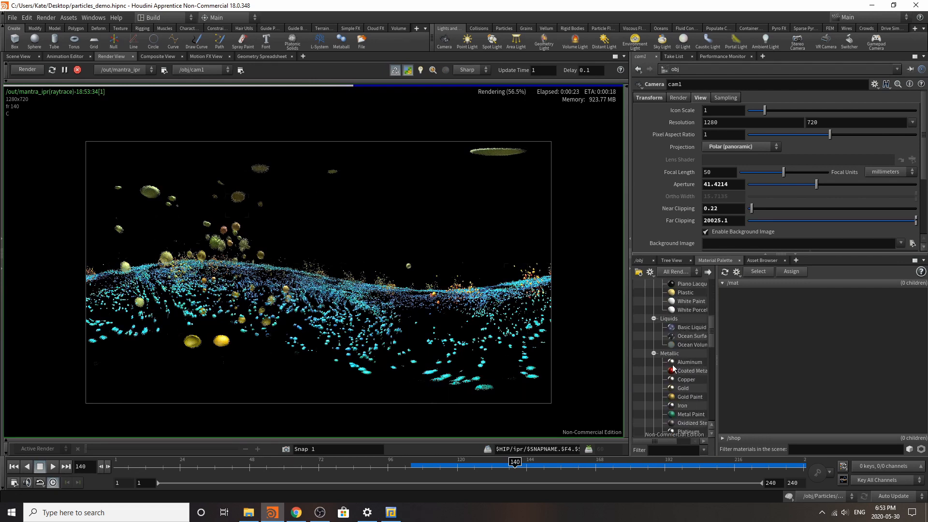
left_click_drag(673, 367, 802, 314)
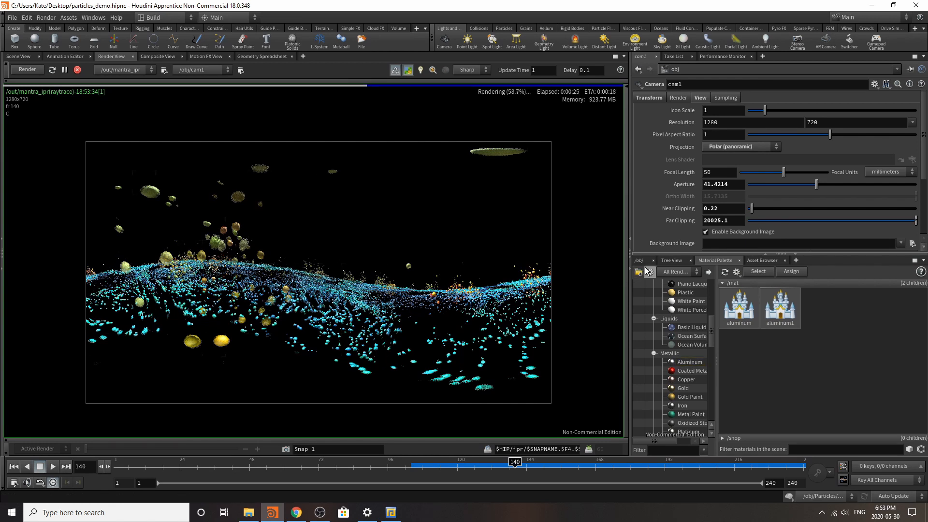
Step: Assign the /mat/aluminum material to the Particle_waves object
left_click(639, 260)
scroll(747, 330, "down", 3)
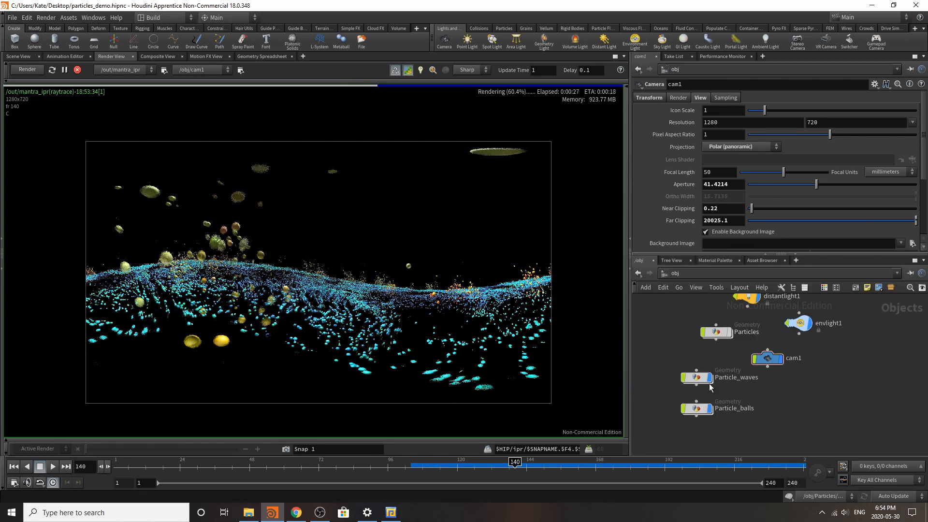
scroll(709, 384, "up", 3)
left_click(695, 372)
left_click(912, 110)
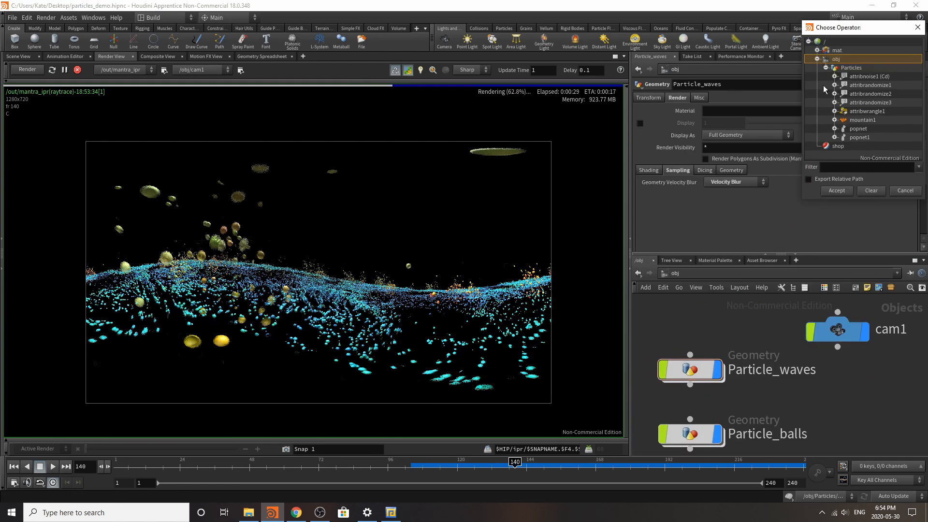
left_click(818, 50)
left_click(853, 59)
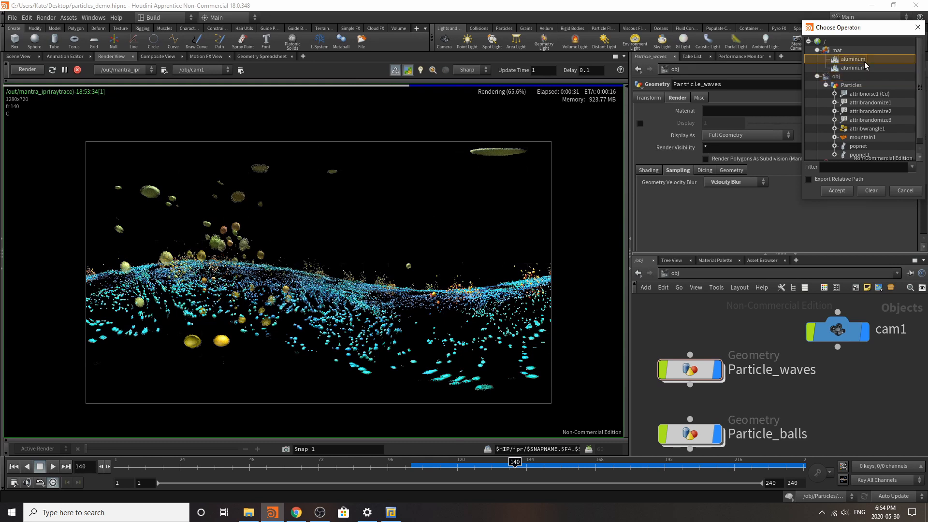
left_click(837, 190)
Step: Assign the /mat/aluminum1 material to the Particle_balls object
left_click(692, 436)
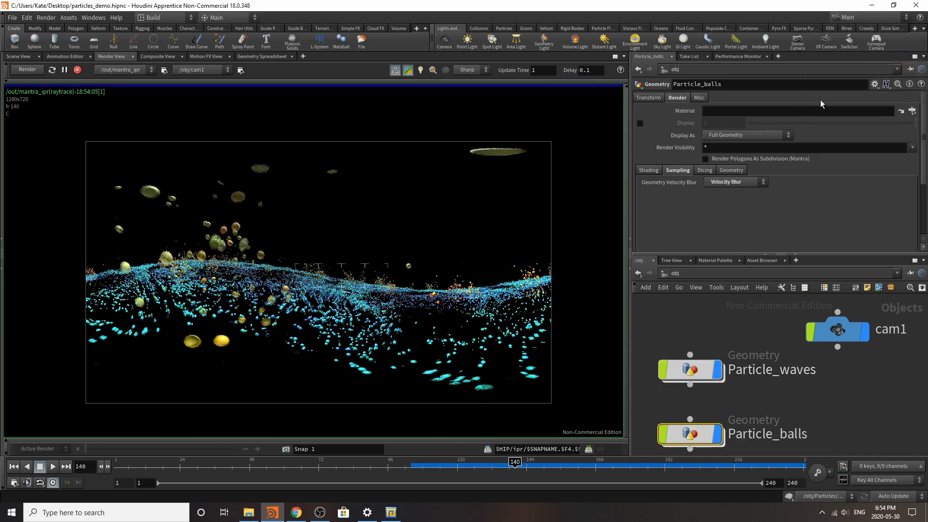
left_click(911, 111)
double_click(854, 66)
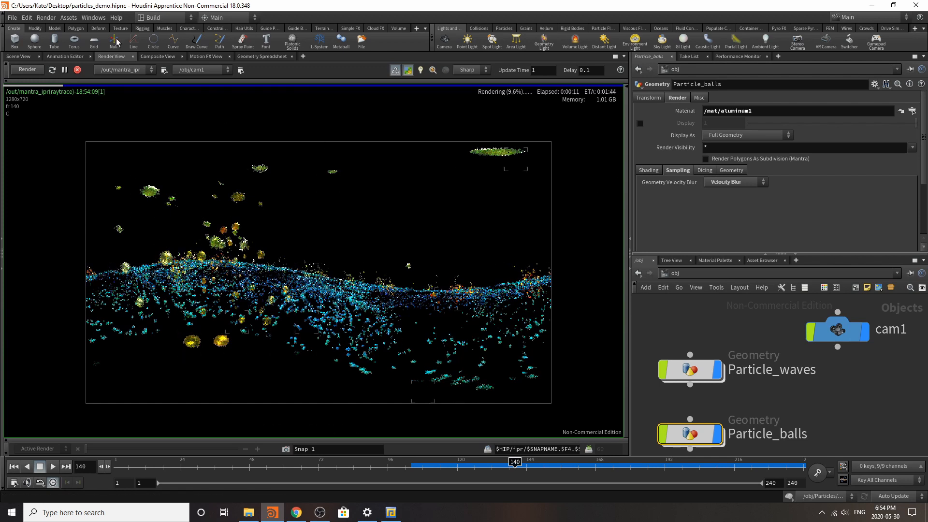
Step: Stop the preview render and save the scene file
left_click(78, 70)
left_click(27, 18)
mouse_move(15, 21)
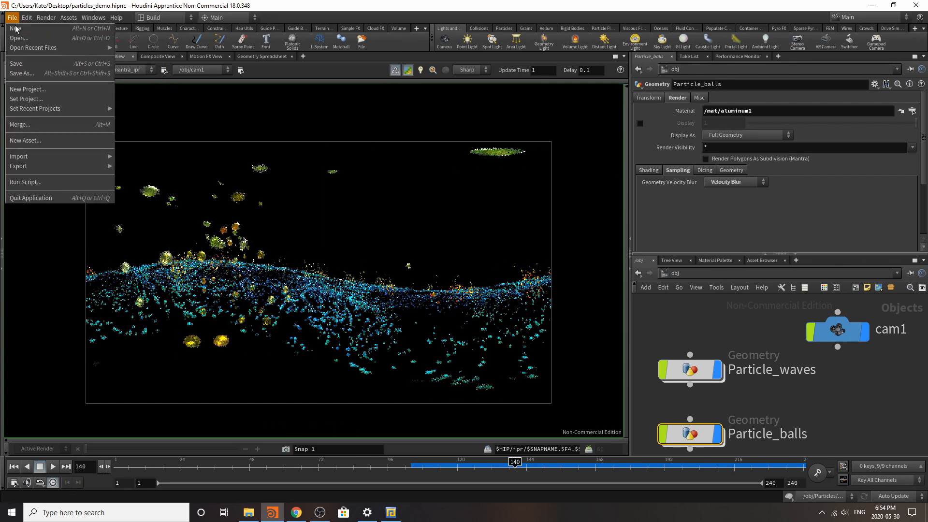
left_click(24, 65)
Step: Add the Copper material from the Metallic gallery to the /mat network
left_click(716, 261)
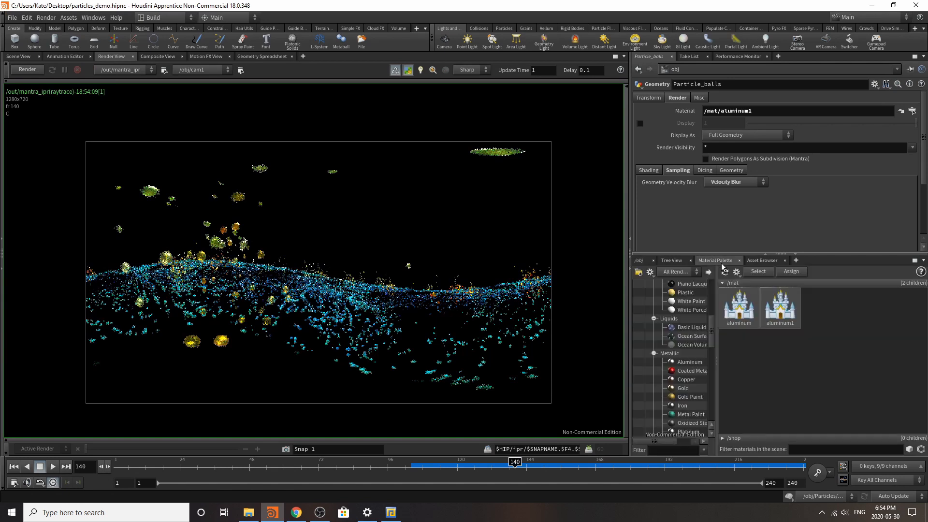
scroll(682, 377, "down", 7)
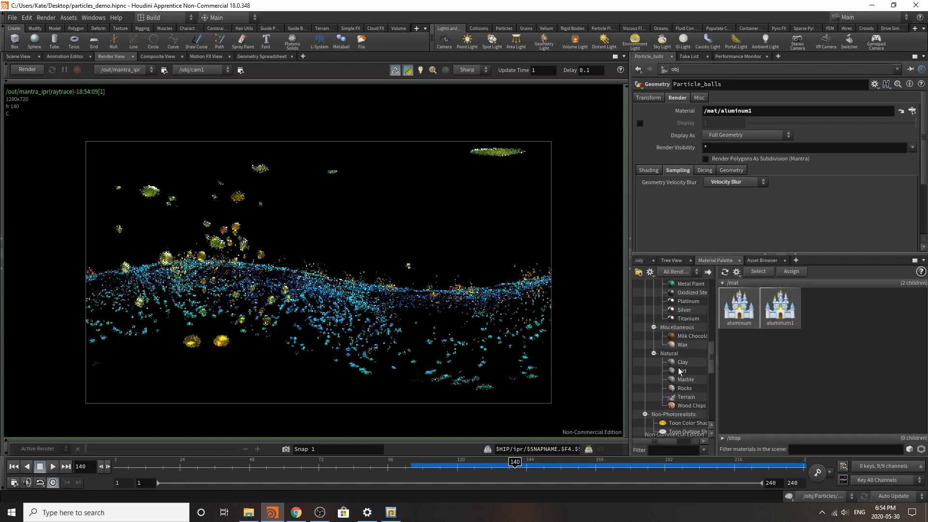
scroll(689, 376, "up", 2)
scroll(682, 352, "up", 2)
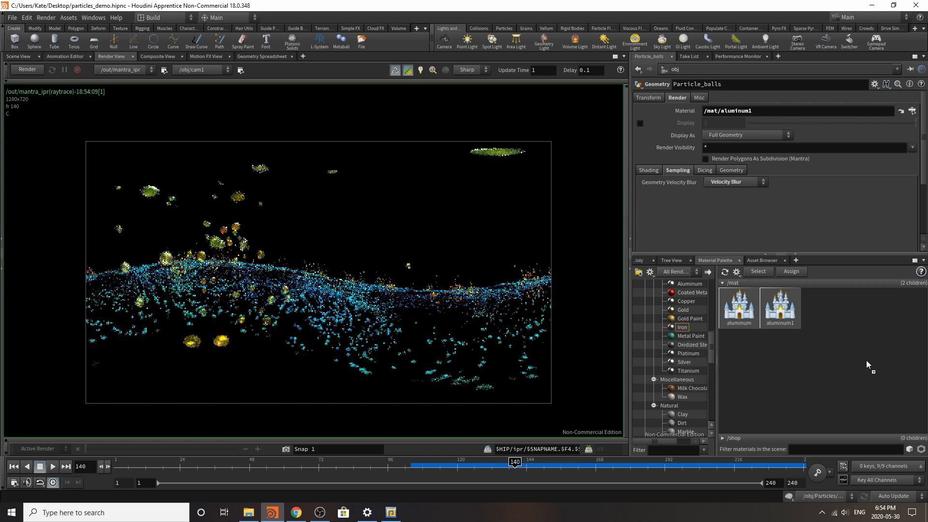
left_click(690, 327)
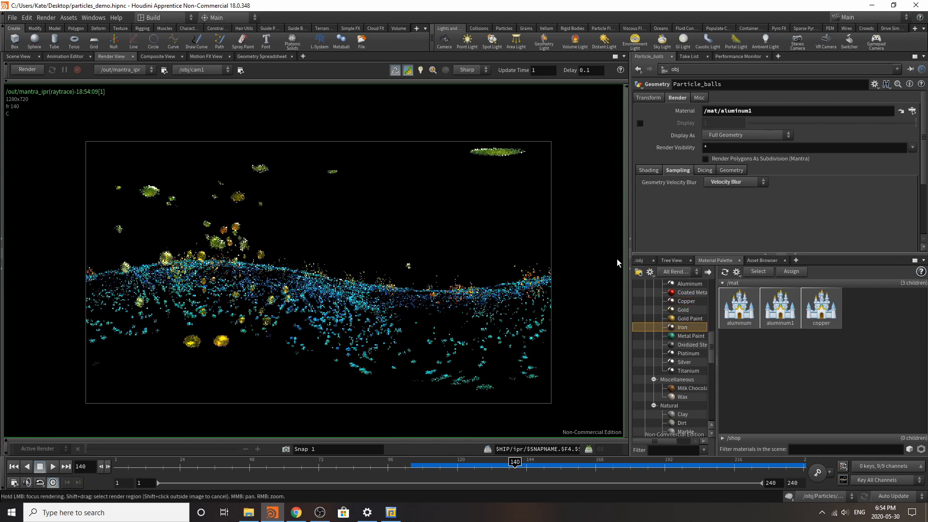
Step: Assign /mat/copper as the material of Particle_waves and restart the preview render
left_click(639, 260)
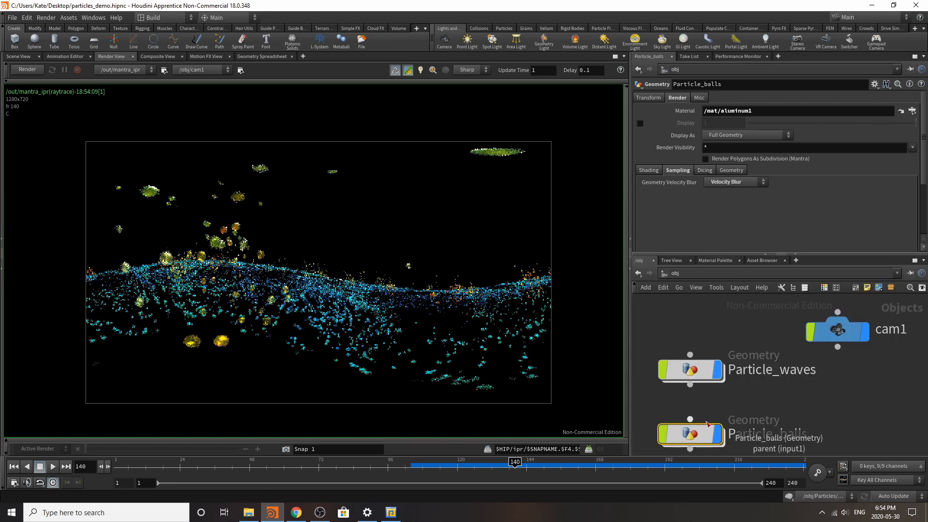
left_click(690, 370)
left_click(913, 112)
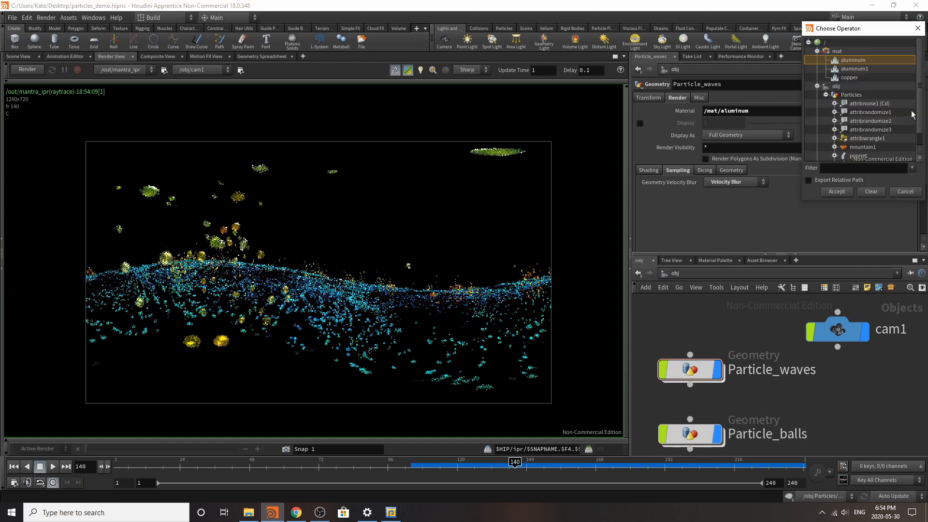
double_click(857, 78)
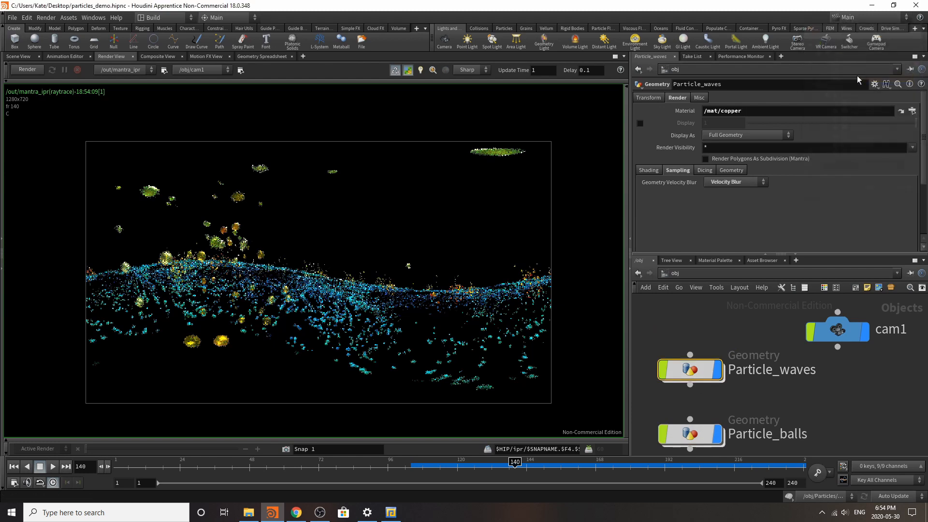
left_click(35, 72)
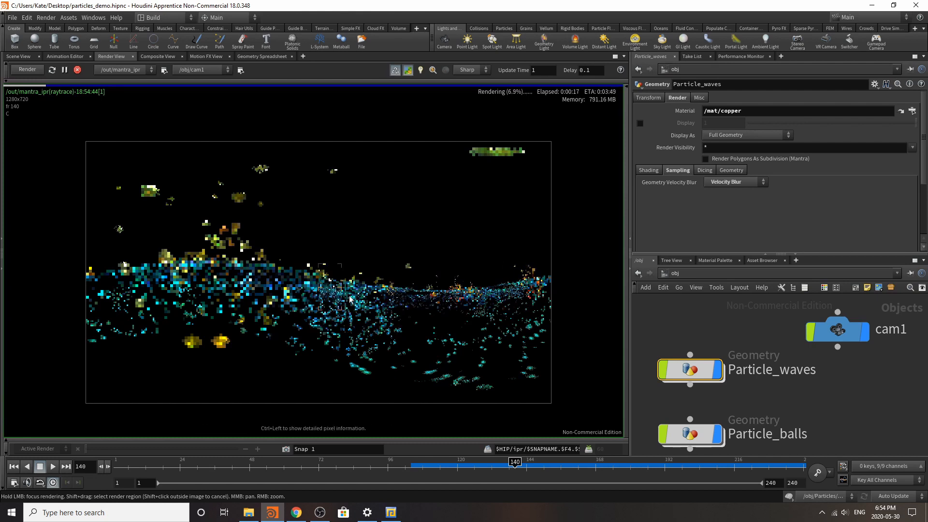
Step: Experiment with the copper material's base color, adjusting green, red and hue, and settle on a pink of 1, 0.570658, 0.749551
left_click(724, 263)
left_click(821, 308)
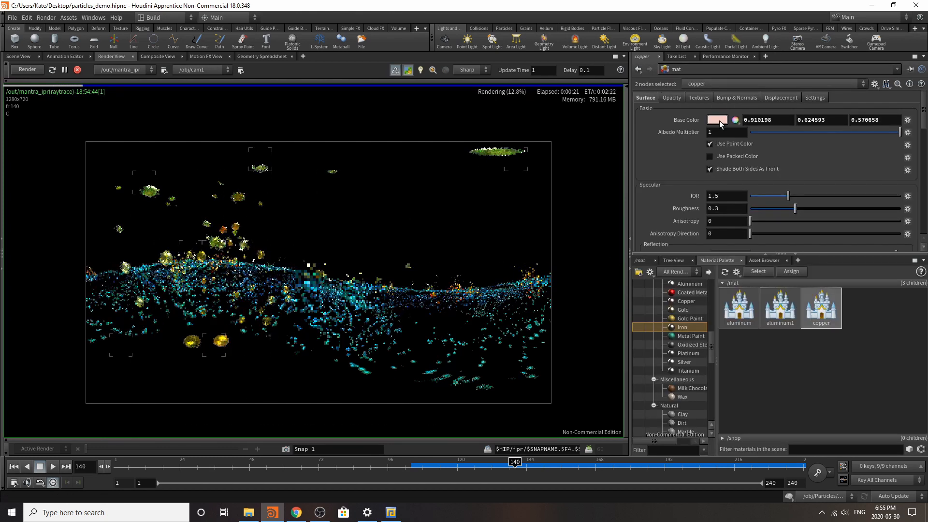
left_click(717, 120)
left_click(689, 195)
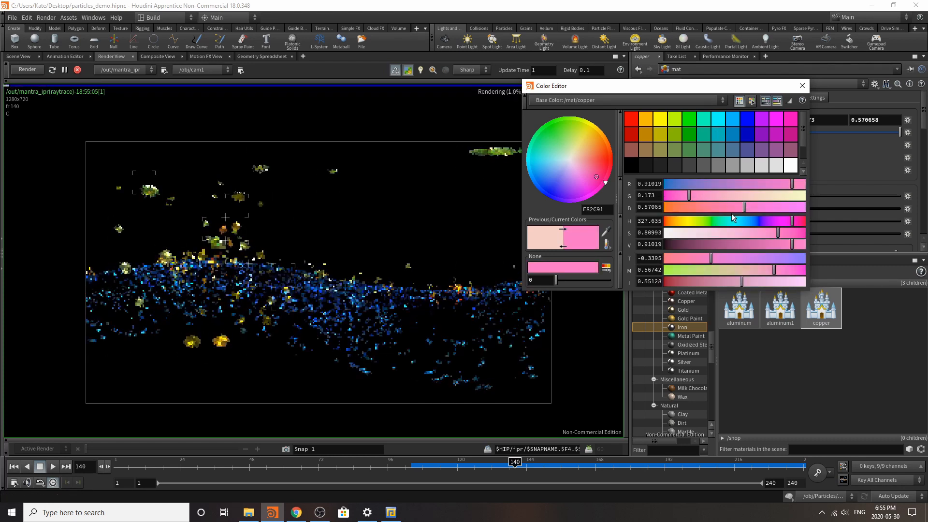
left_click(708, 195)
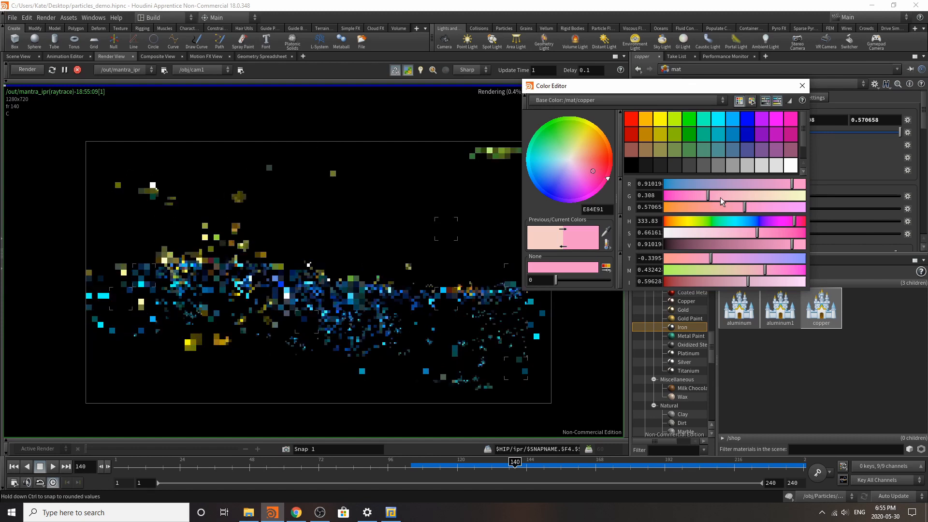
left_click(735, 197)
left_click_drag(737, 197, 818, 204)
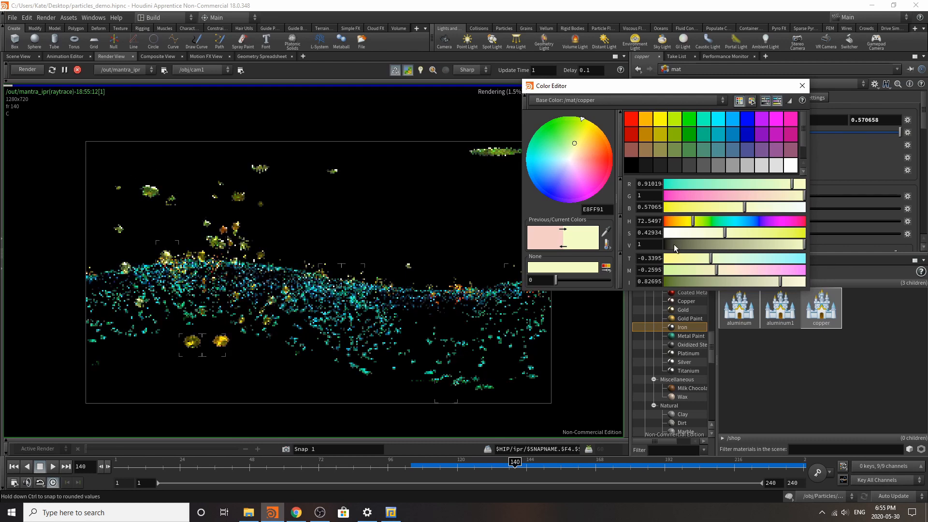
left_click_drag(764, 187, 751, 188)
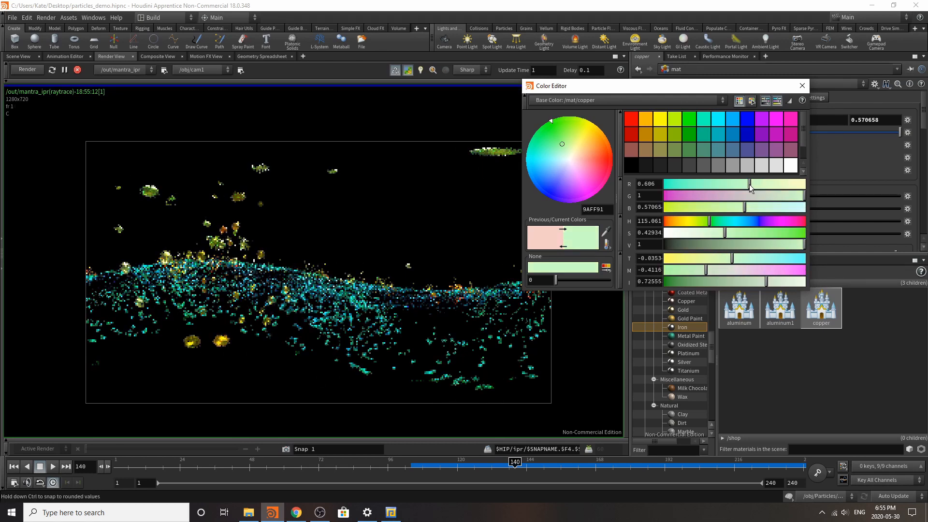
left_click_drag(711, 225, 787, 225)
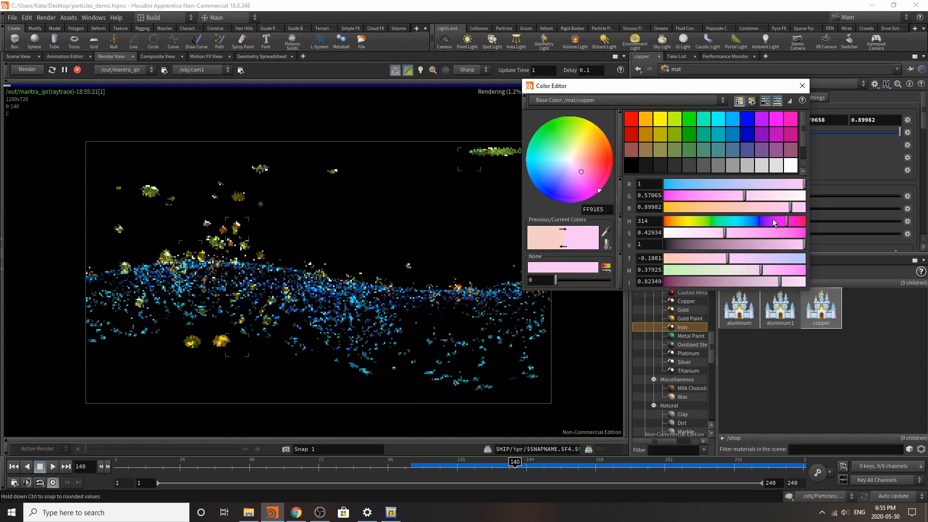
left_click_drag(773, 220, 794, 229)
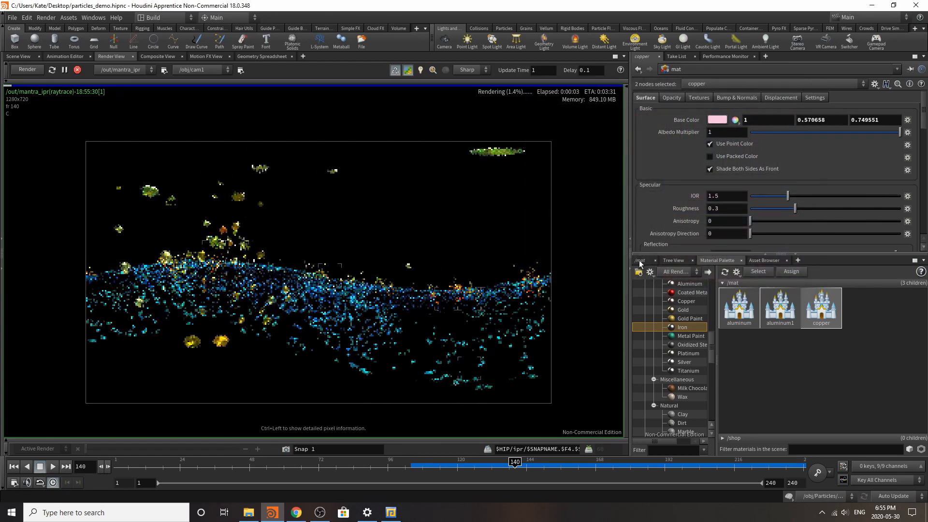
Step: Switch the rendering engine of mantra_ipr in the out network to Physically Based Rendering and rerun the preview render
left_click(639, 261)
left_click(670, 273)
left_click(675, 325)
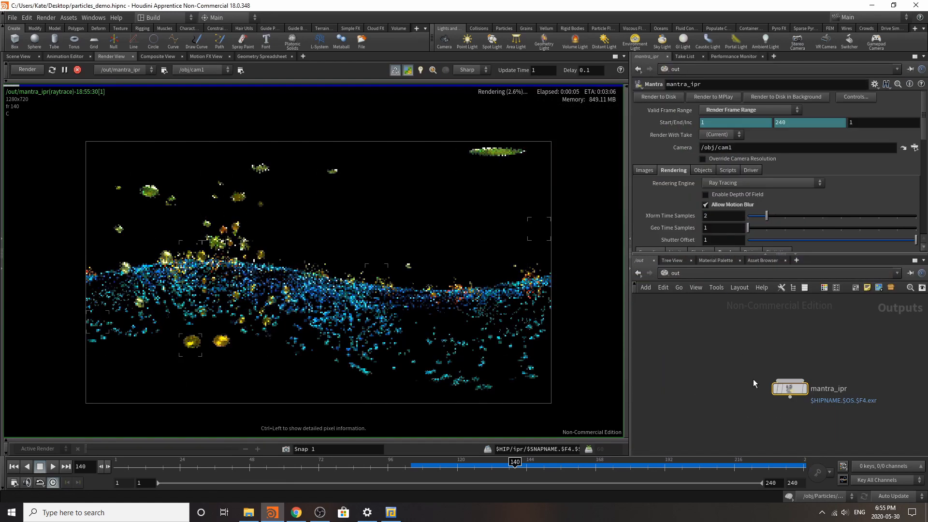
left_click(754, 183)
left_click(65, 71)
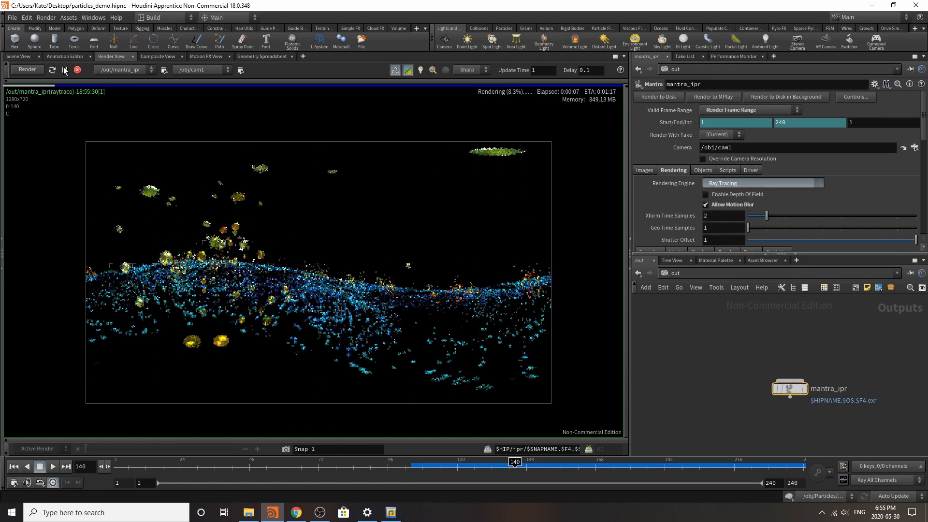
left_click(790, 183)
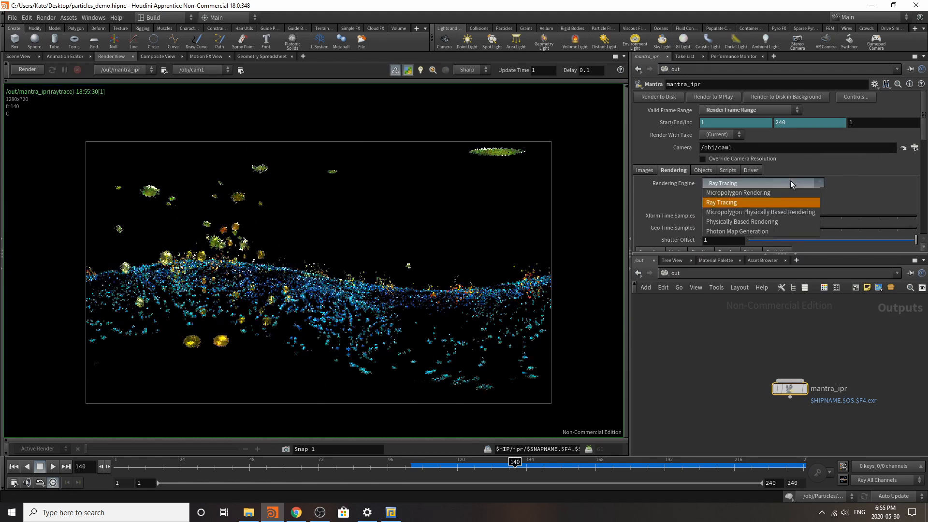
left_click(779, 223)
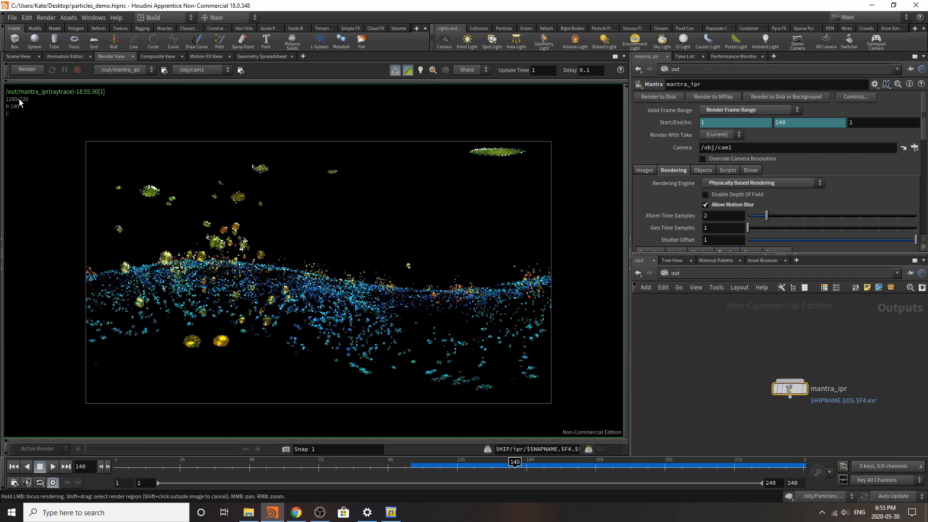
left_click(28, 70)
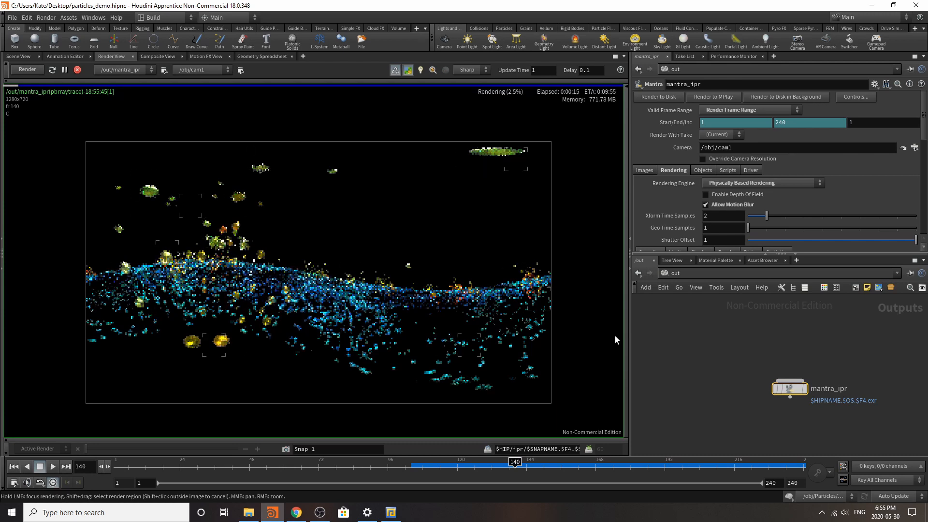
Step: Raise the intensity of distantlight1 in the obj network to 1.81
left_click(676, 273)
left_click(696, 324)
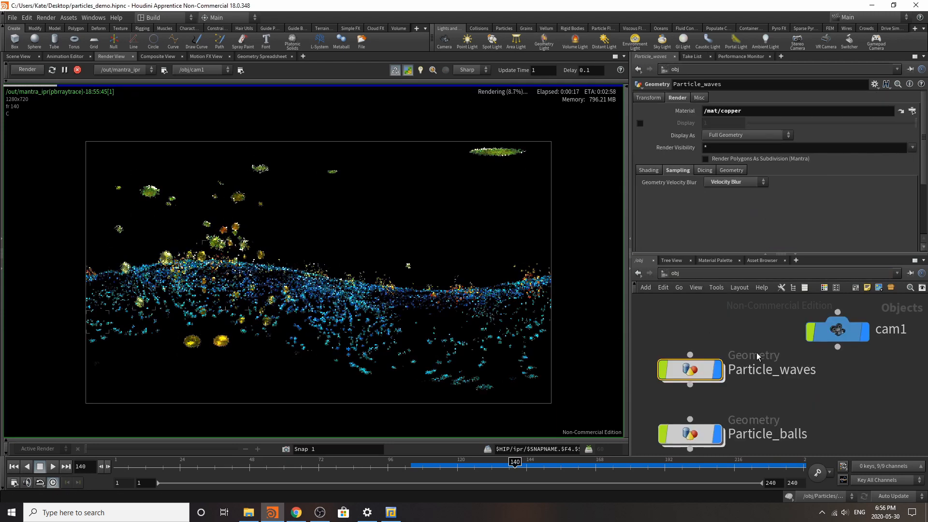
scroll(765, 368, "down", 6)
scroll(791, 319, "up", 3)
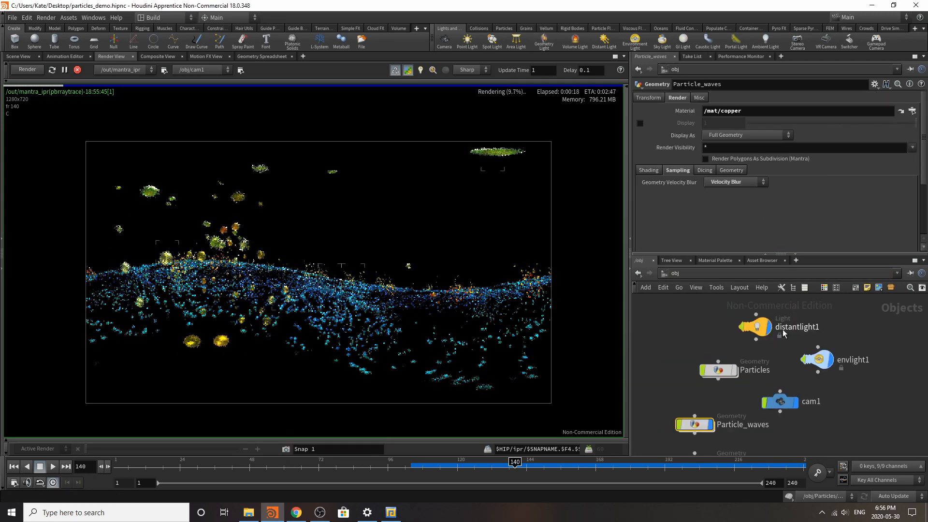
left_click(813, 359)
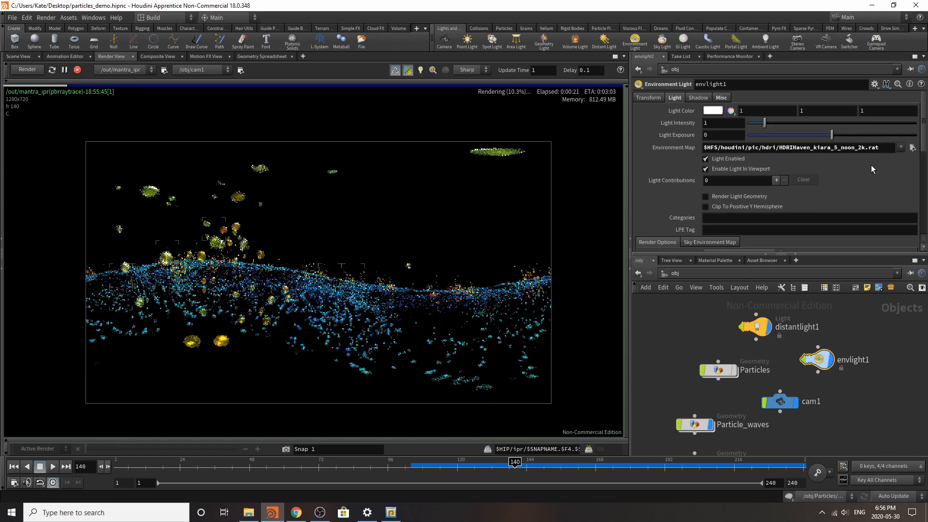
left_click(756, 326)
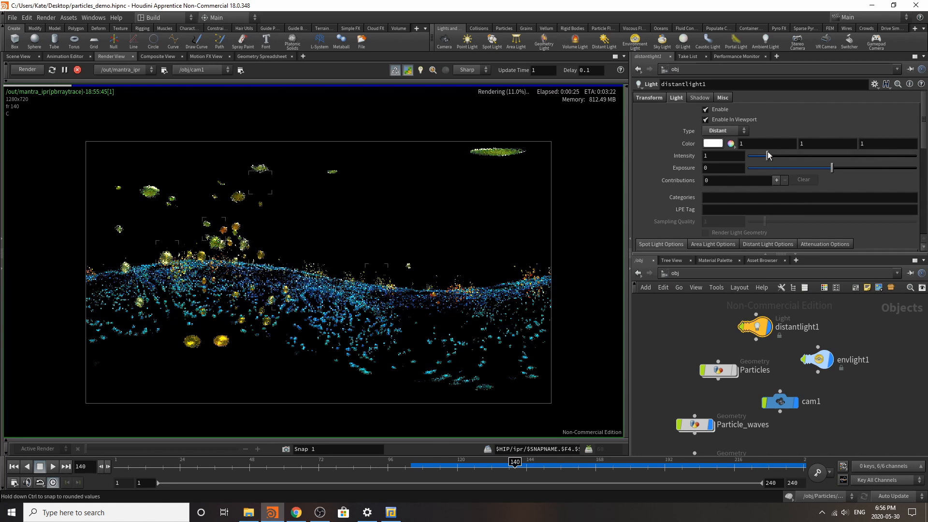
left_click_drag(765, 156, 777, 156)
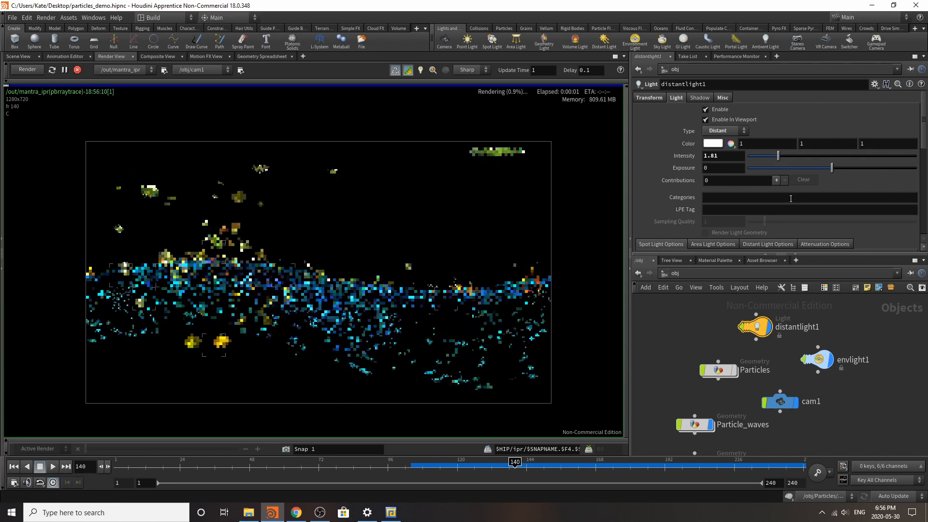
Step: Stop the preview render, add a second distant light to the scene and rerun the render
left_click(78, 70)
left_click(20, 58)
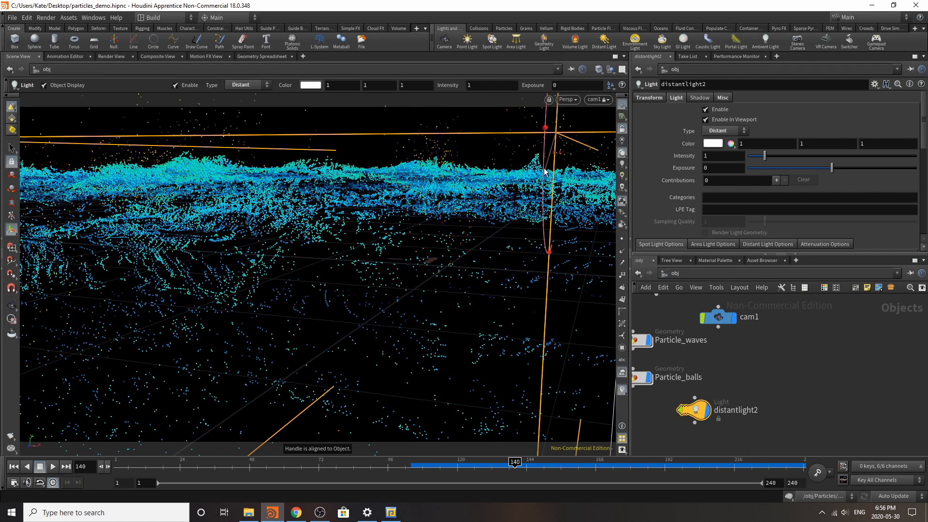
left_click(112, 56)
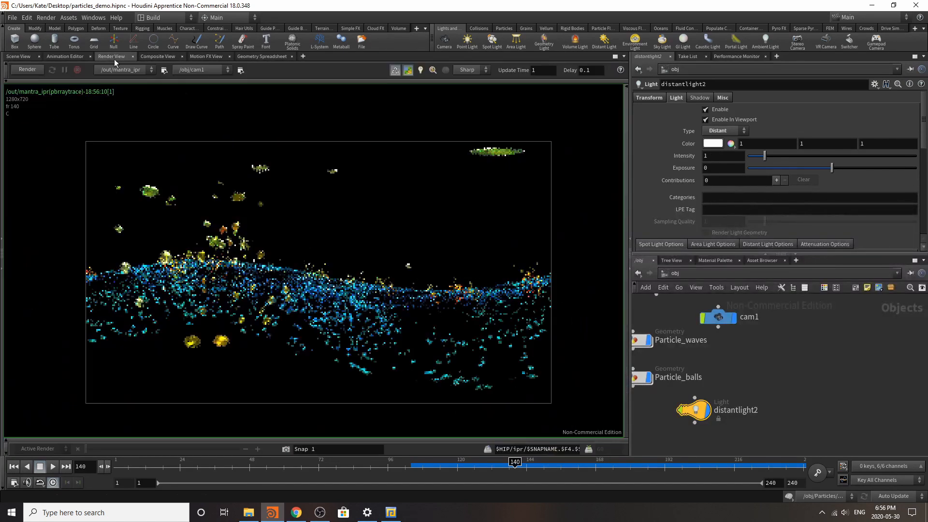
left_click(29, 69)
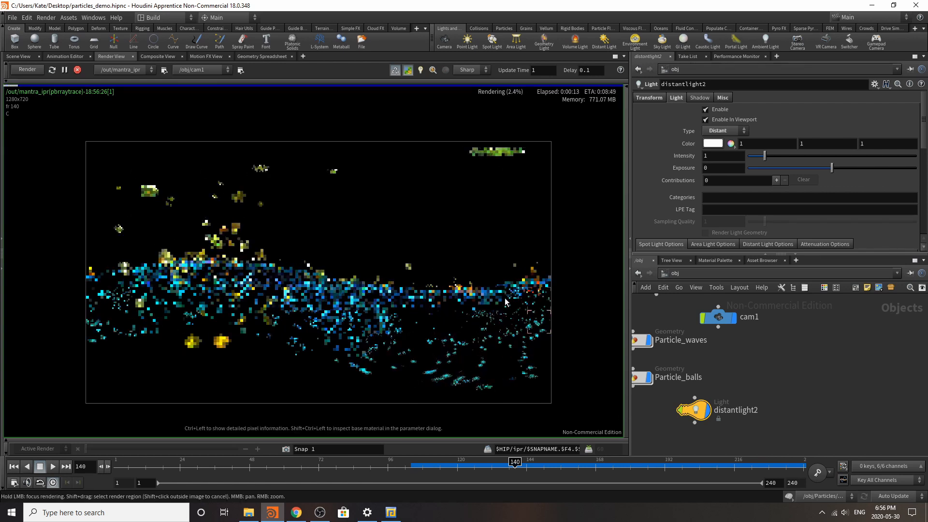
Step: Experiment with pink, green and magenta for distantlight2's color, settle on purple 0.239, 0, 1, and inspect the render
left_click(713, 143)
left_click(726, 198)
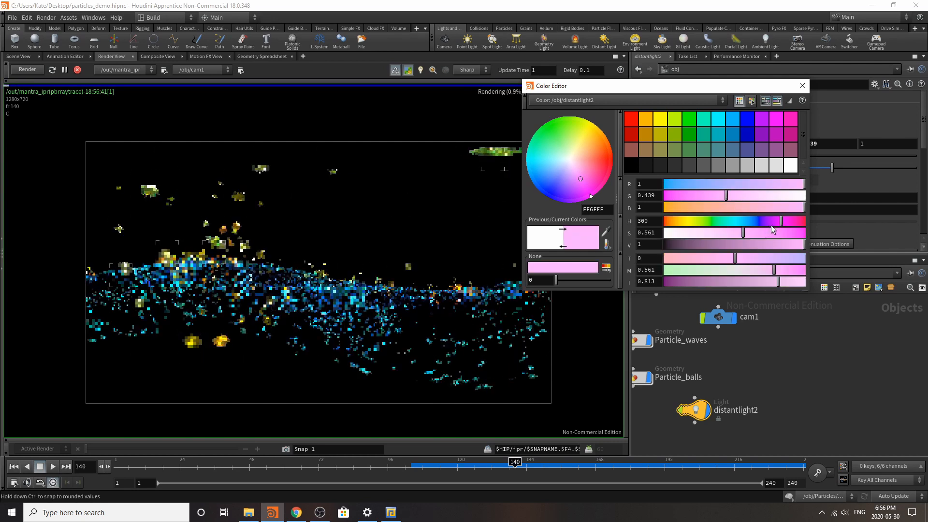
left_click(694, 121)
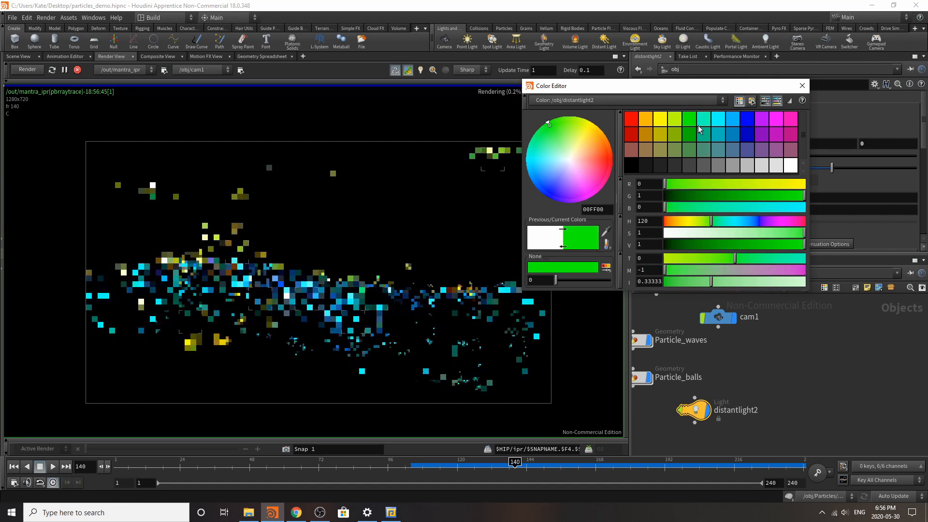
left_click(776, 121)
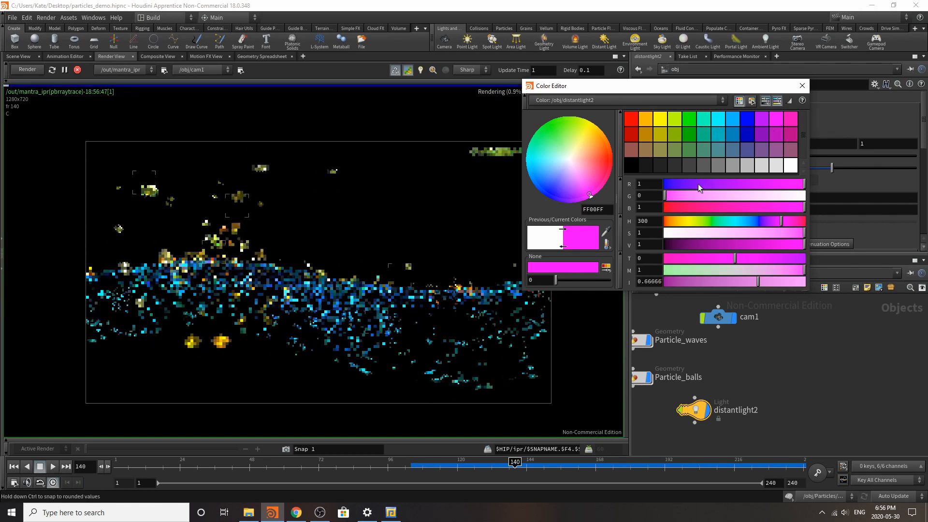
left_click(763, 121)
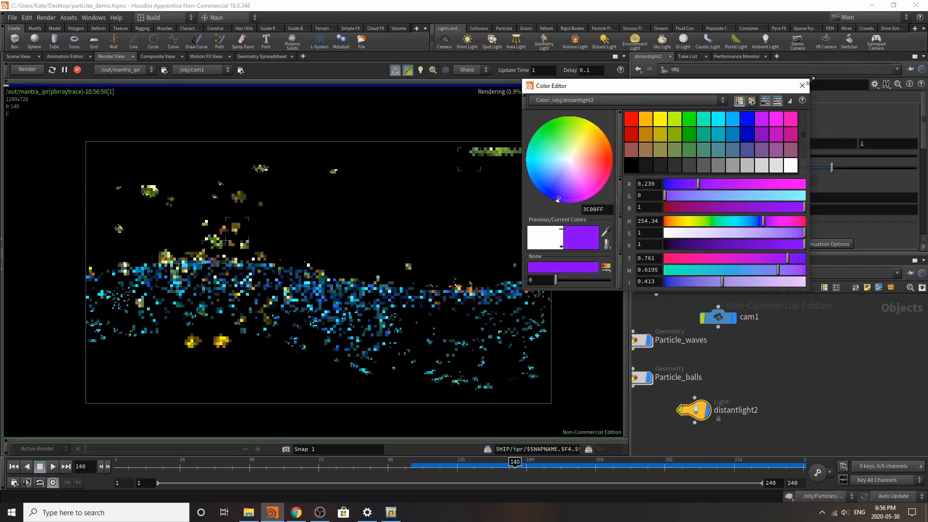
left_click(802, 86)
mouse_move(205, 348)
left_mouse_down()
mouse_move(192, 295)
mouse_move(237, 214)
left_mouse_up()
mouse_move(278, 173)
left_mouse_down()
mouse_move(480, 157)
mouse_move(518, 165)
mouse_move(497, 392)
mouse_move(522, 304)
mouse_move(329, 296)
mouse_move(148, 199)
mouse_move(120, 286)
mouse_move(198, 304)
mouse_move(285, 280)
mouse_move(335, 294)
mouse_move(319, 296)
left_mouse_up()
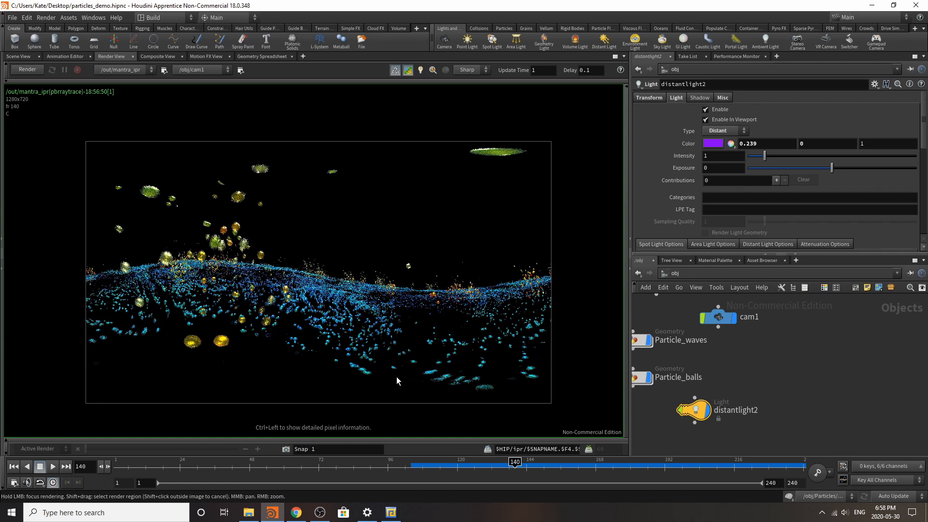
scroll(285, 285, "up", 6)
scroll(304, 285, "down", 5)
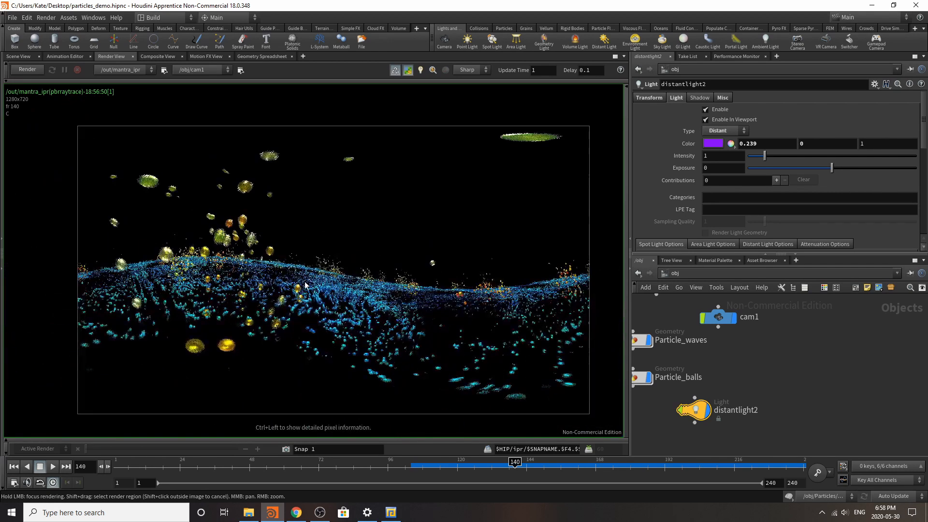
Step: Open the Particles geometry network in the scene view and review its node chain from the grid nodes down to popnet1
left_click(18, 56)
scroll(729, 390, "down", 4)
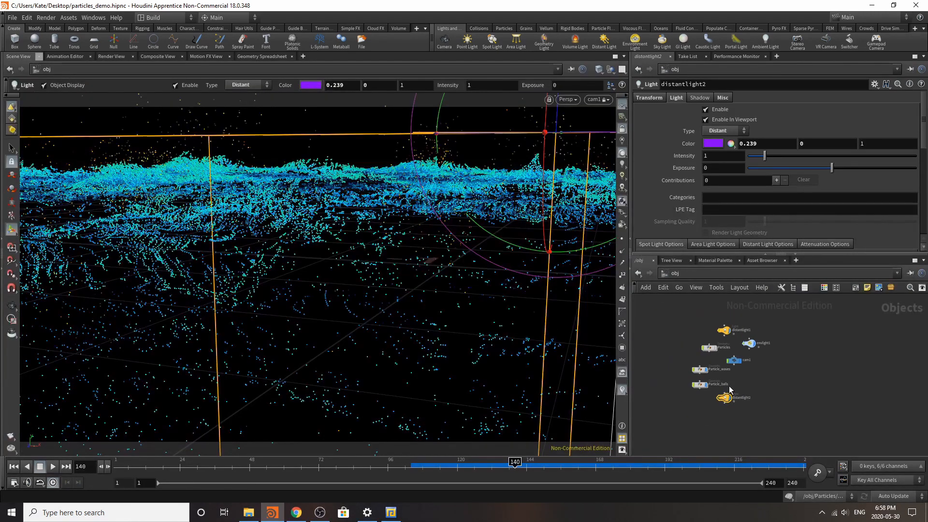
scroll(702, 398, "up", 6)
double_click(707, 378)
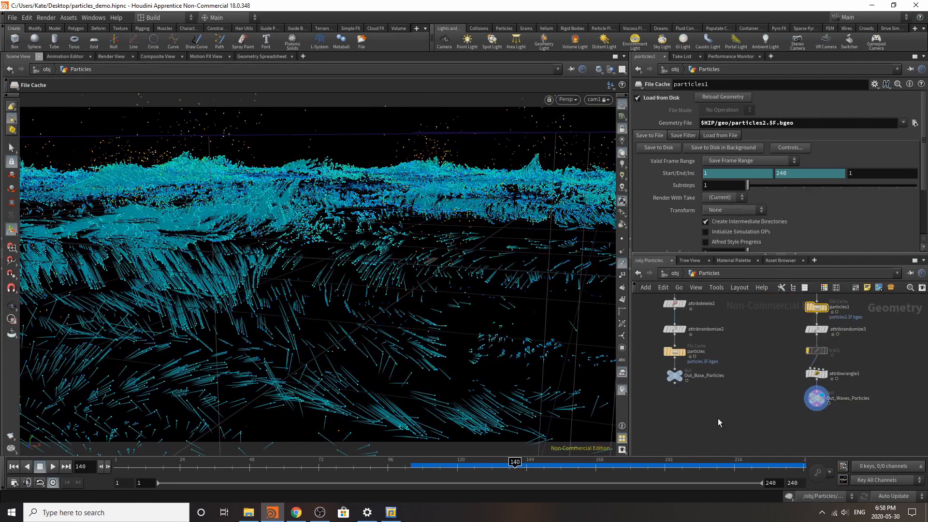
scroll(747, 424, "down", 5)
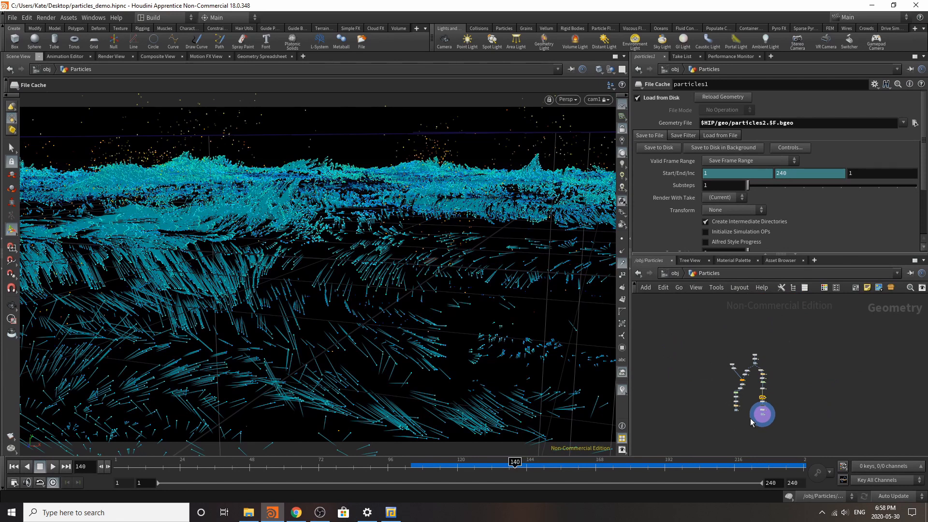
scroll(743, 342, "up", 6)
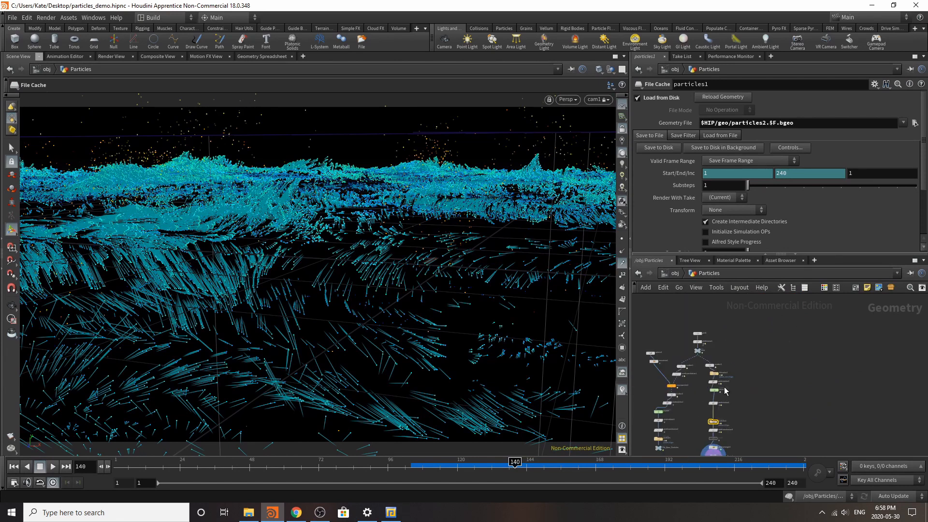
scroll(748, 393, "up", 1)
scroll(680, 366, "down", 4)
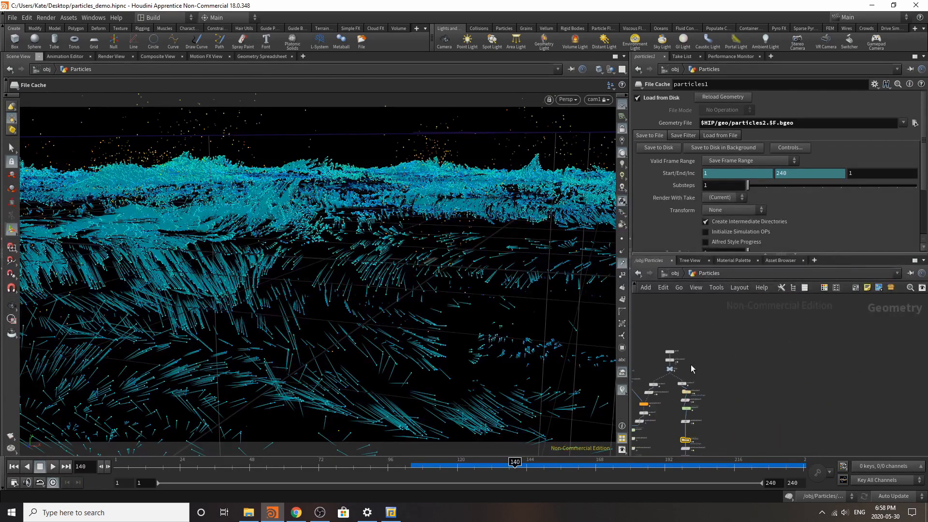
scroll(689, 354, "up", 3)
left_click_drag(704, 313, 707, 365)
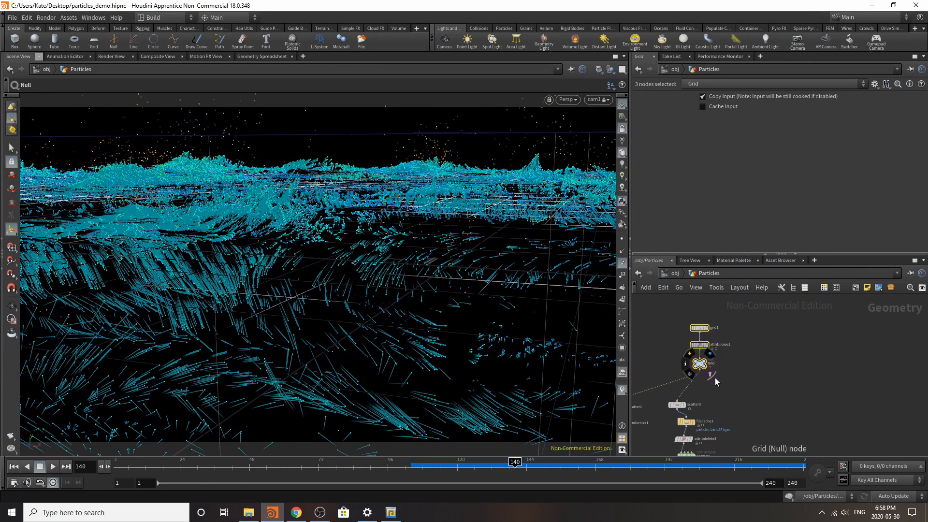
scroll(719, 357, "down", 4)
scroll(726, 439, "up", 5)
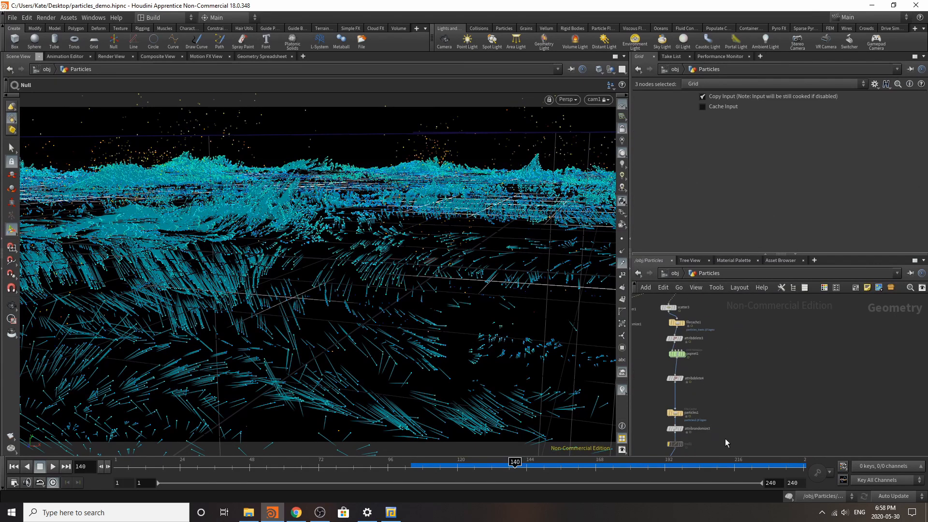
scroll(677, 349, "up", 4)
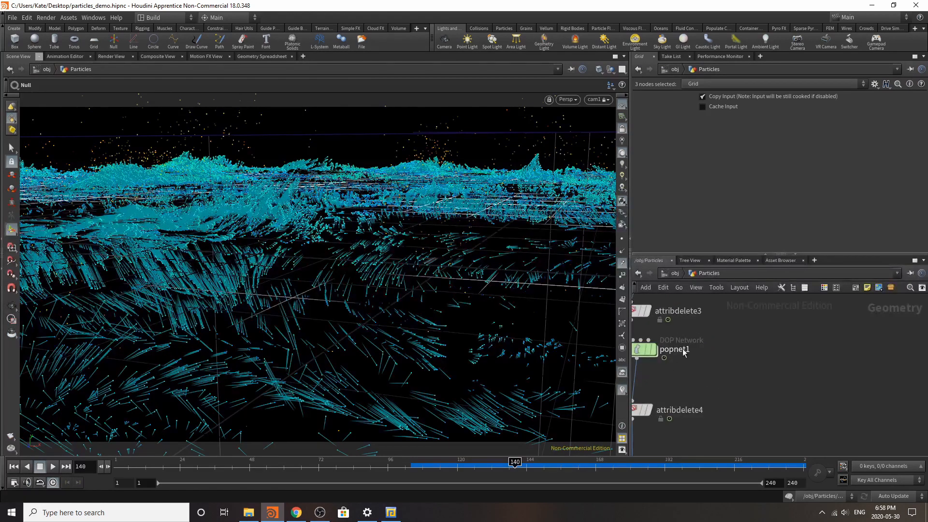
scroll(762, 388, "down", 4)
scroll(813, 393, "up", 4)
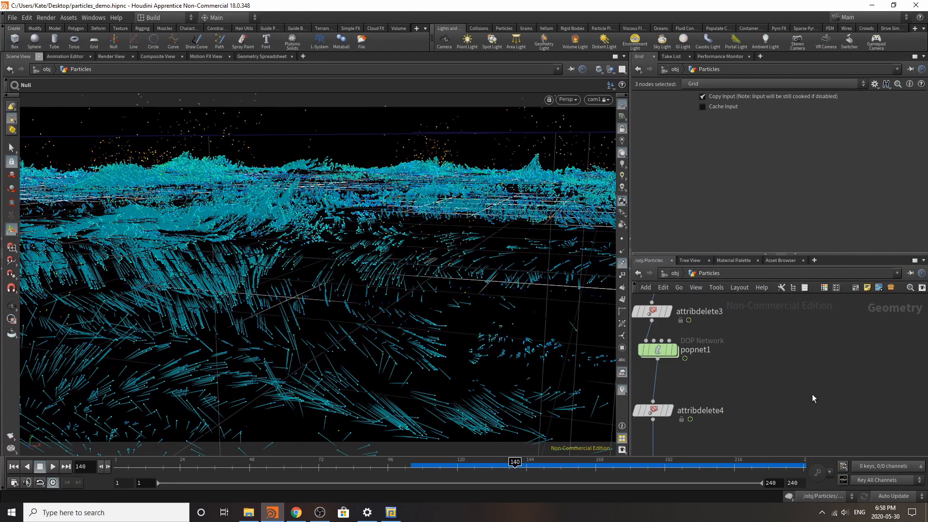
Step: Add a POP Network node beside popnet1 and wire popnet1's output into its first input
key("Tab")
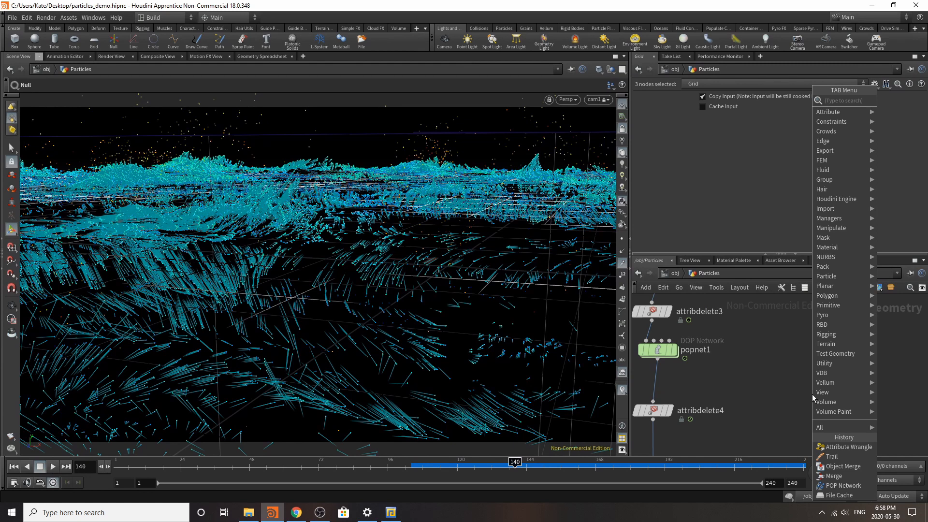
type("pop")
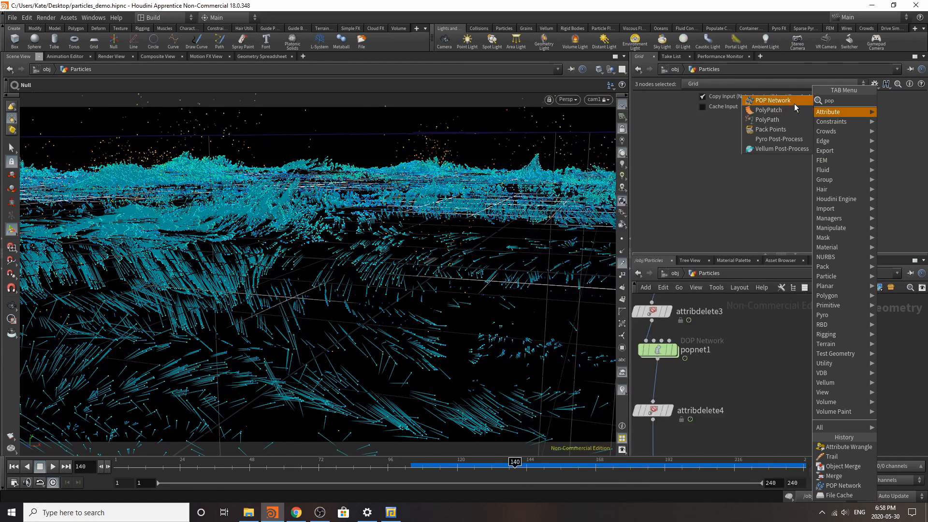
left_click(794, 103)
left_click(787, 389)
left_click(657, 359)
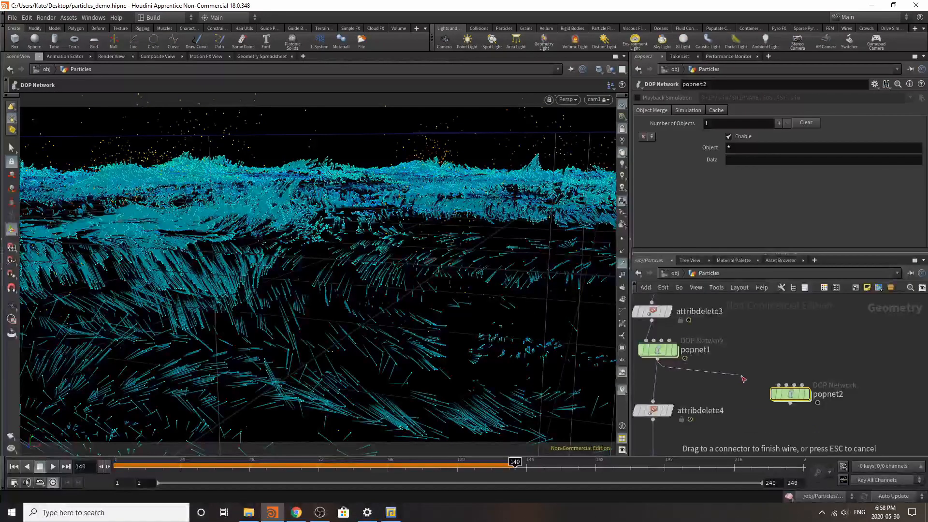
left_click(780, 393)
Step: Go inside popnet2 and delete the wire_pops_into_here merge node
double_click(781, 395)
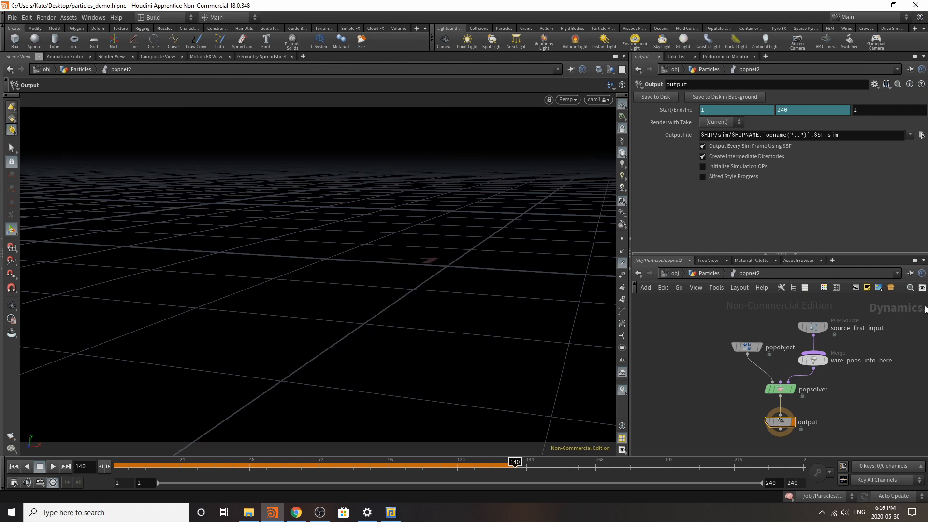
left_click(820, 363)
key("Delete")
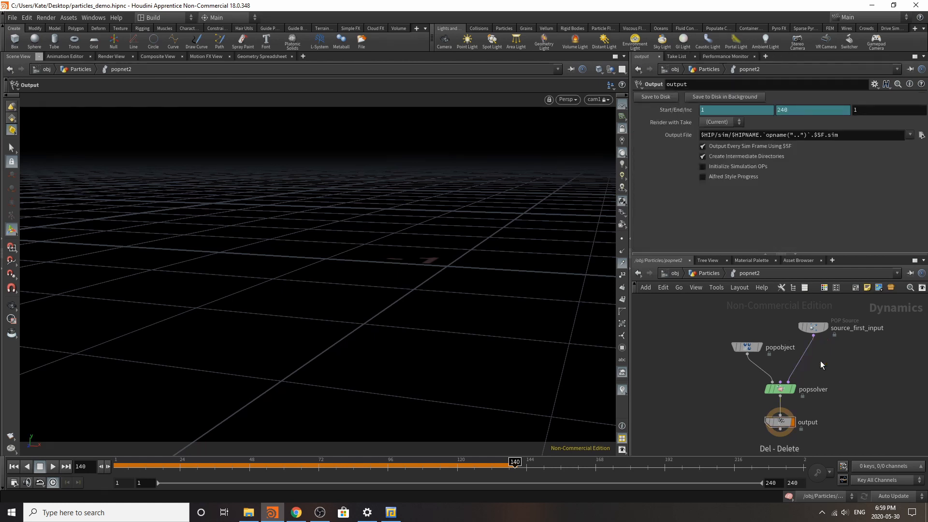
Step: Set the emission type of source_first_input to Points and return the timeline to frame 1
left_click(813, 327)
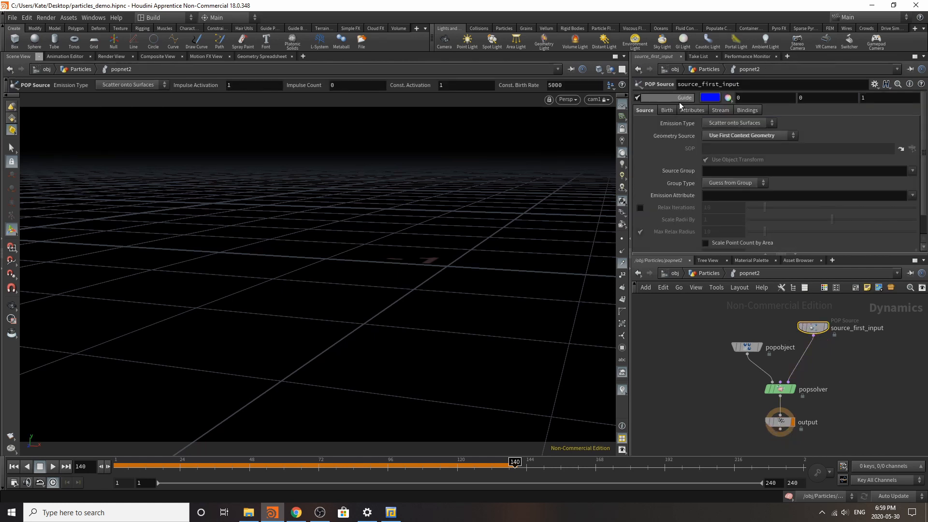
left_click(731, 127)
left_click(732, 155)
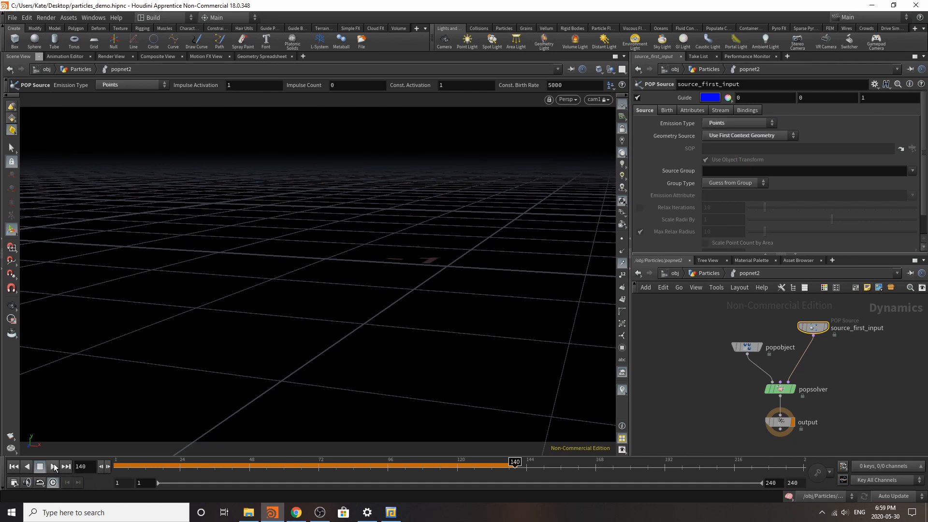
left_click(13, 466)
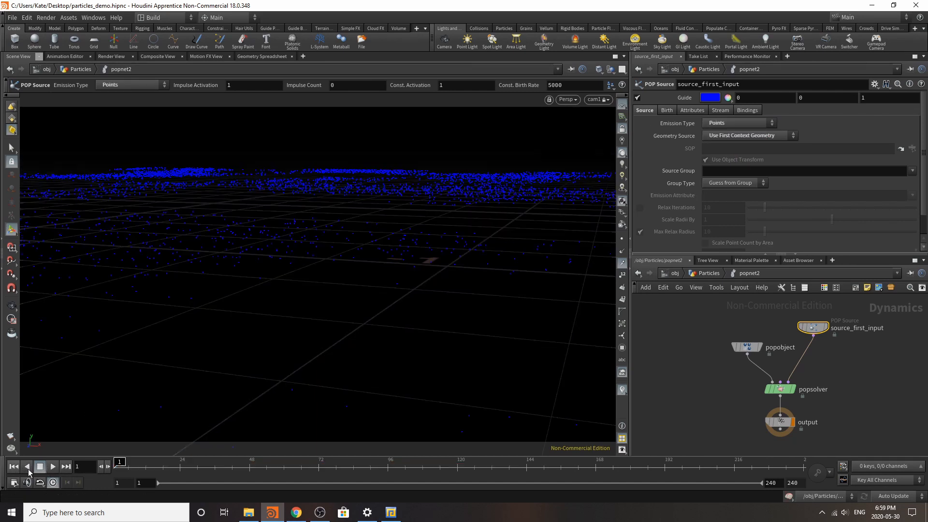
Step: Insert a POP Axis Force node between source_first_input and popsolver
key("Tab")
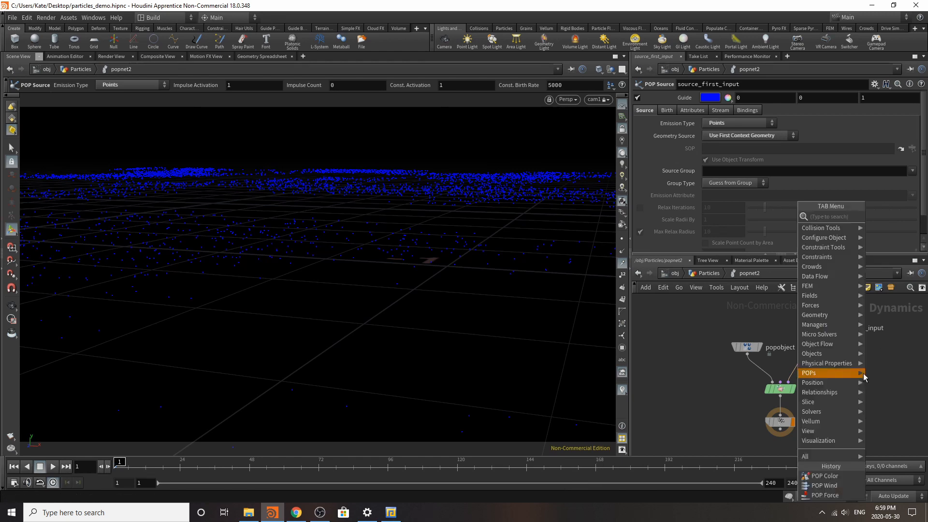
mouse_move(864, 375)
type("pop")
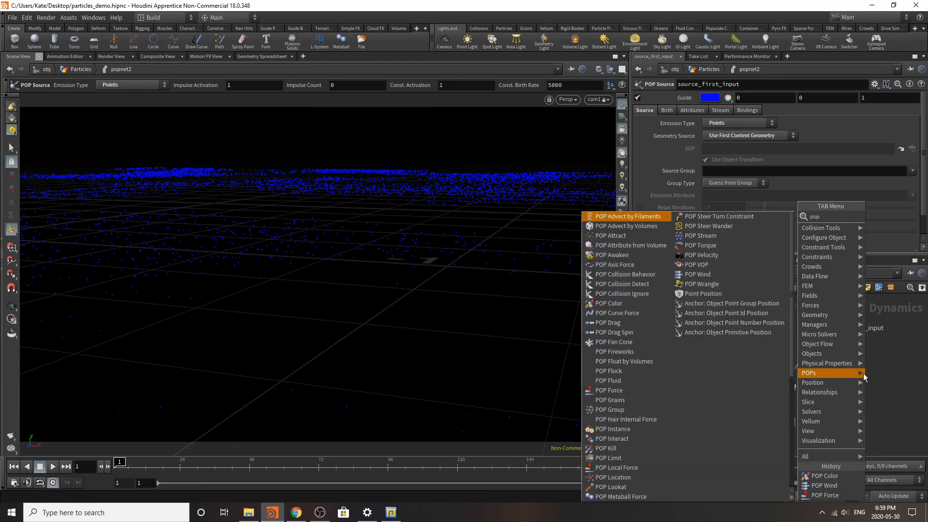
type(" axis")
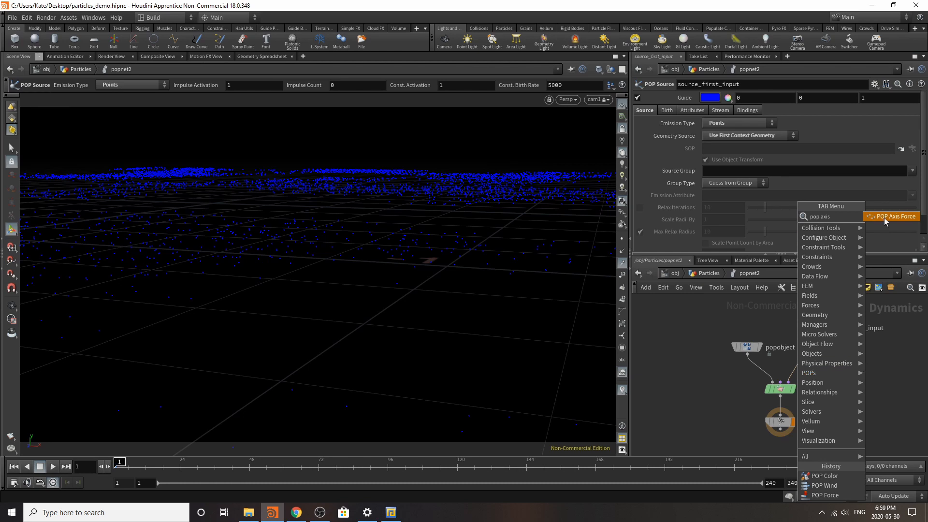
left_click(885, 221)
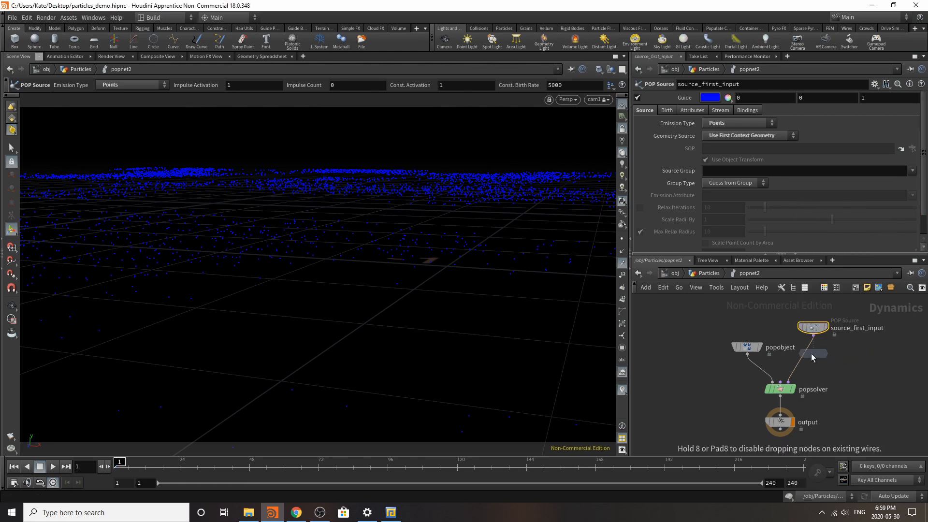
left_click(811, 366)
left_click_drag(811, 364, 848, 363)
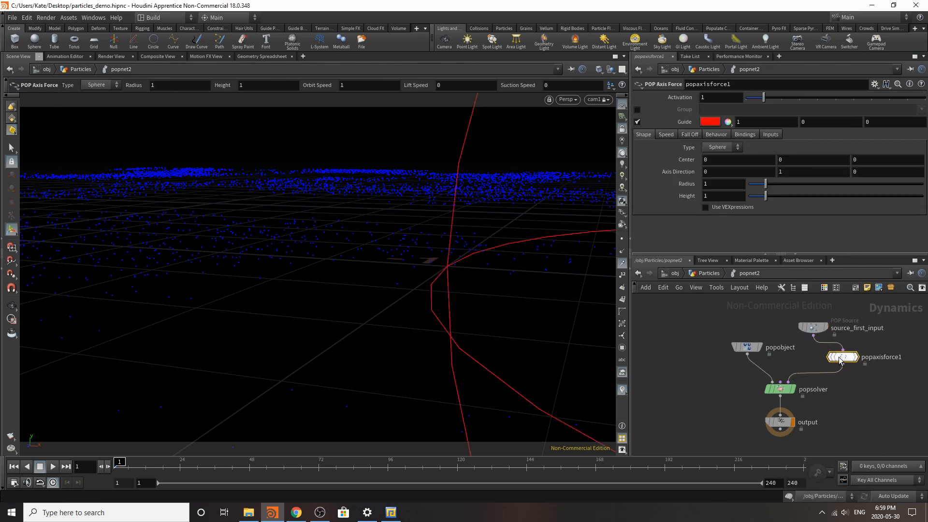
Step: Set the axis force's sphere radius and height to 10
left_click_drag(766, 184, 923, 184)
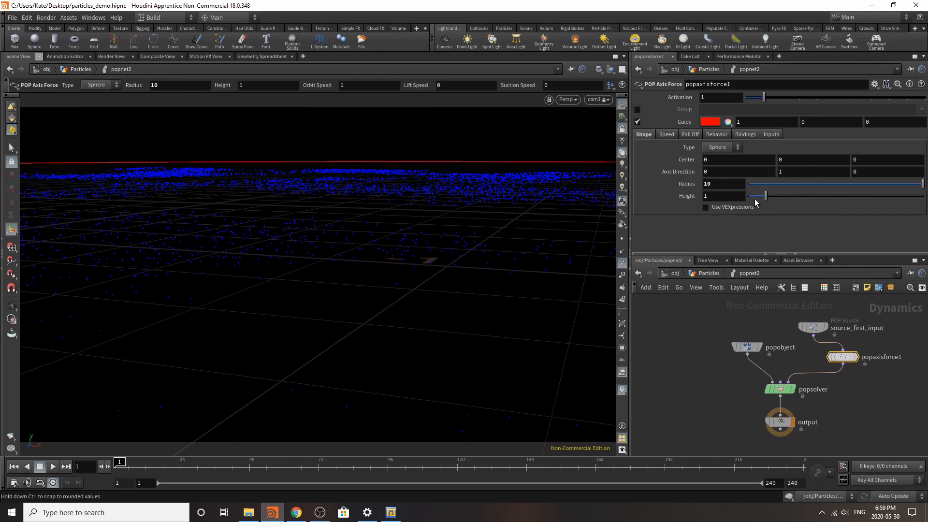
left_click_drag(777, 197, 924, 196)
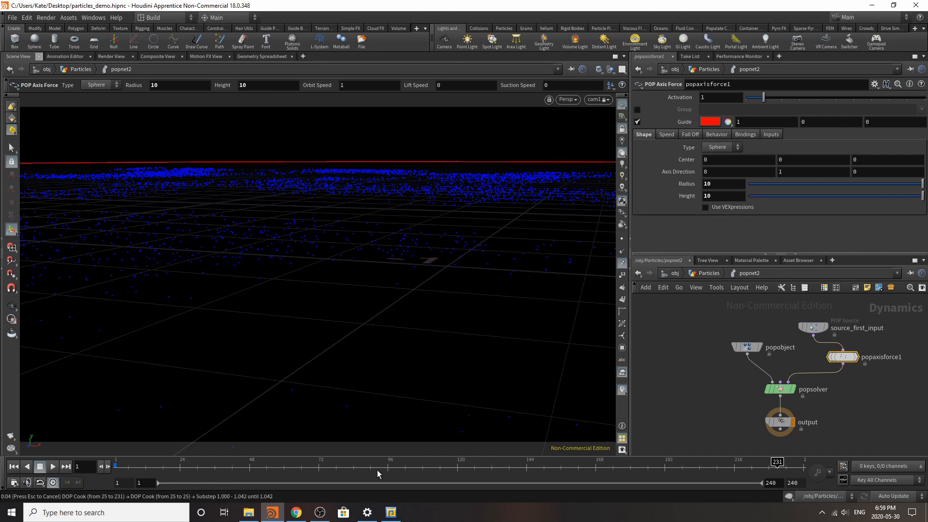
key("Escape")
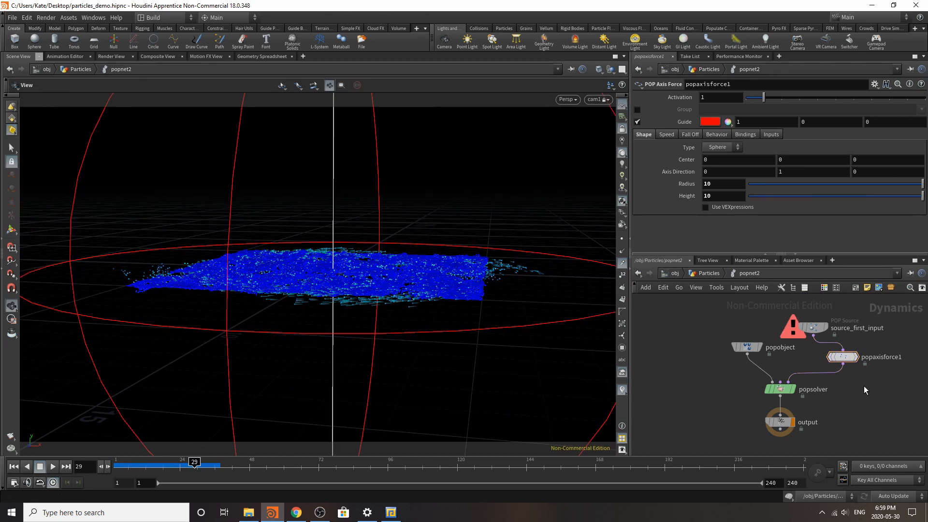
Step: Lay out the popnet2 nodes automatically and set the timeline's end frame to 120
key("l")
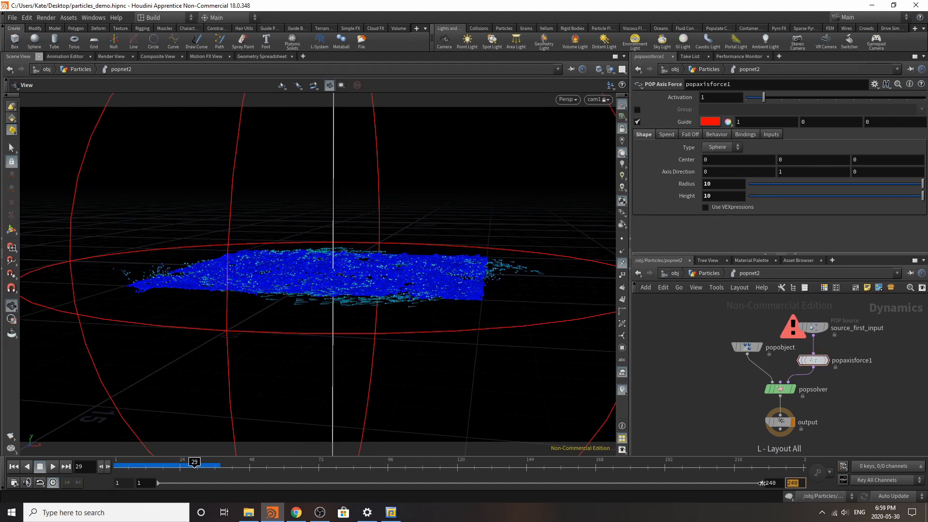
key("Return")
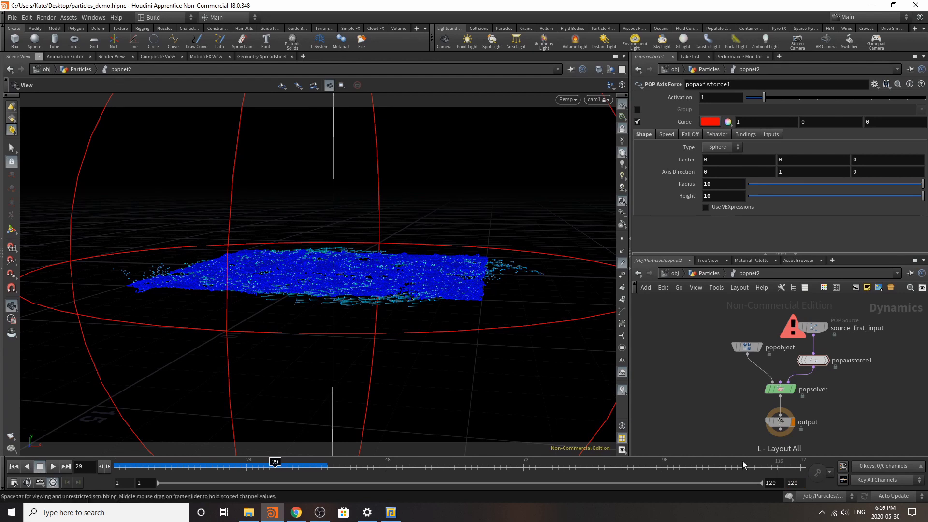
Step: Set popaxisforce1's lift speed to 0.4 and suction speed to -0.42, and preview the simulation from frame 1
left_click(667, 134)
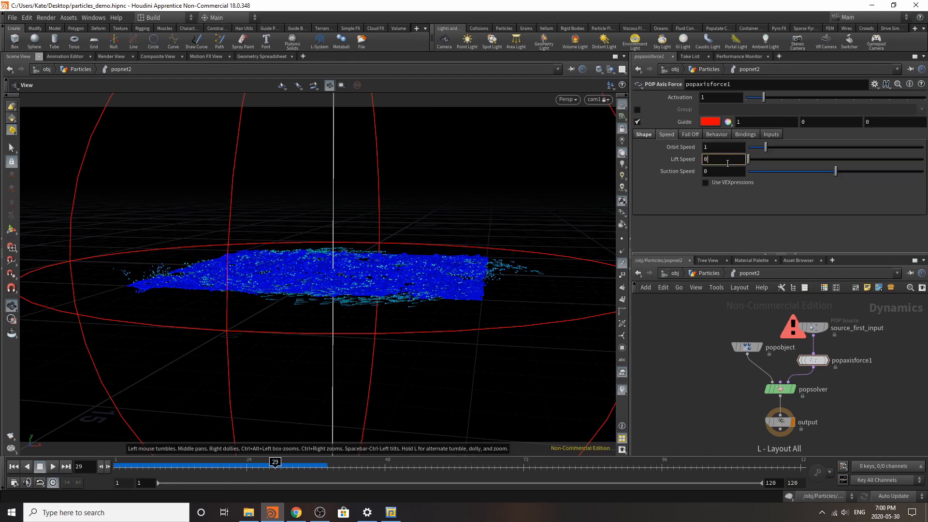
key("Return")
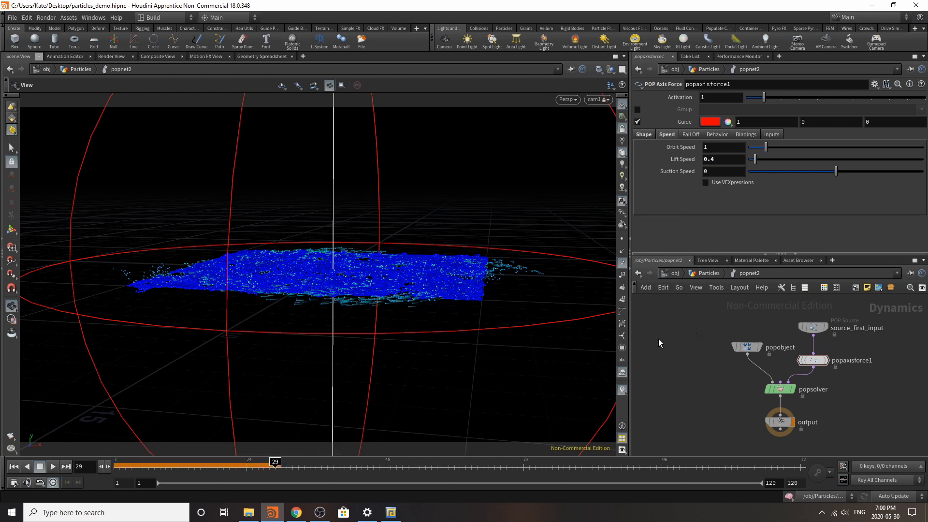
left_click_drag(837, 173, 847, 175)
left_click(14, 466)
left_click(53, 467)
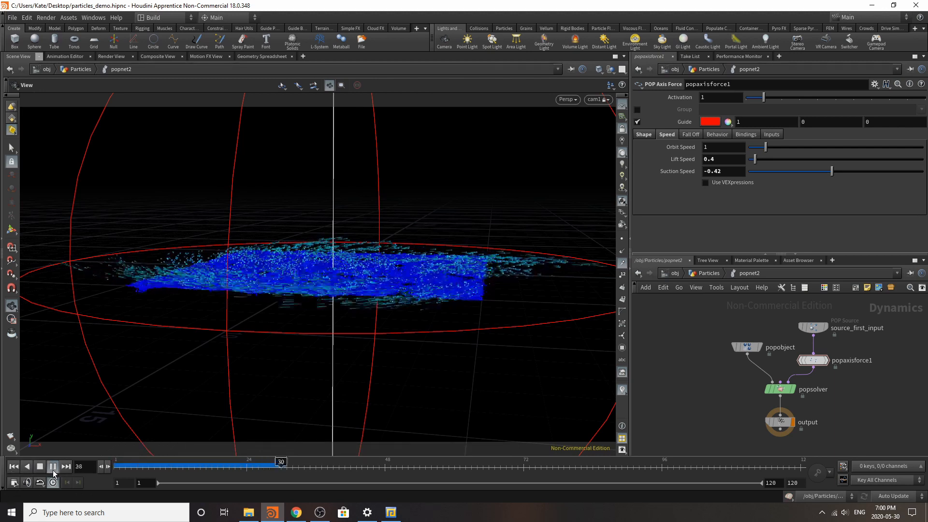
left_click(53, 467)
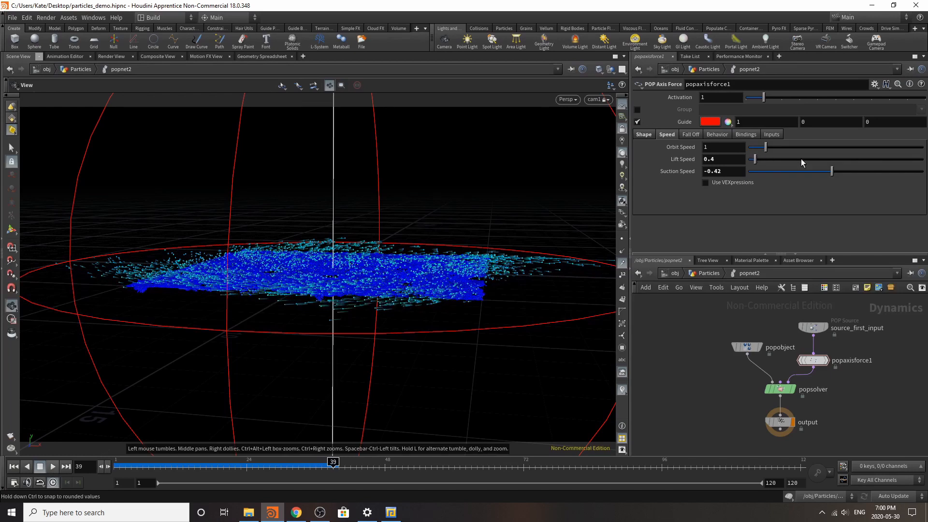
Step: Raise the axis force's lift speed to 3.16 and replay the simulation from the first frame
left_click(802, 159)
left_click(13, 466)
left_click(53, 467)
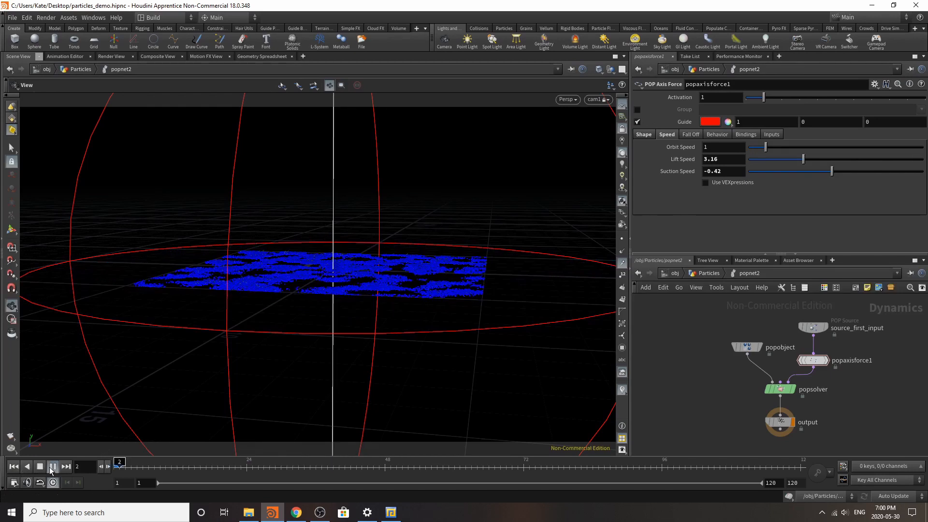
left_click(53, 467)
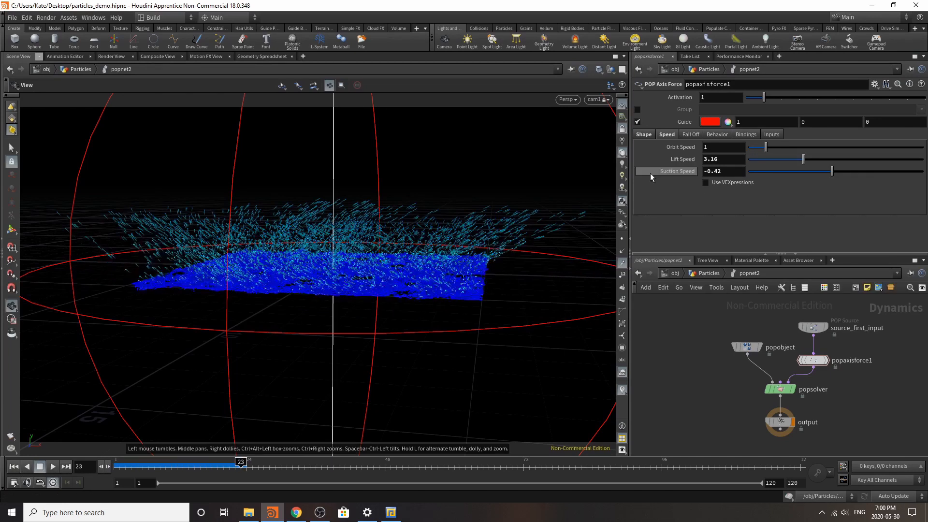
Step: Set the axis force's orbit speed to 0.47, lift speed to 1.02 and suction speed to 4.02, and replay from the start
left_click_drag(802, 159, 769, 163)
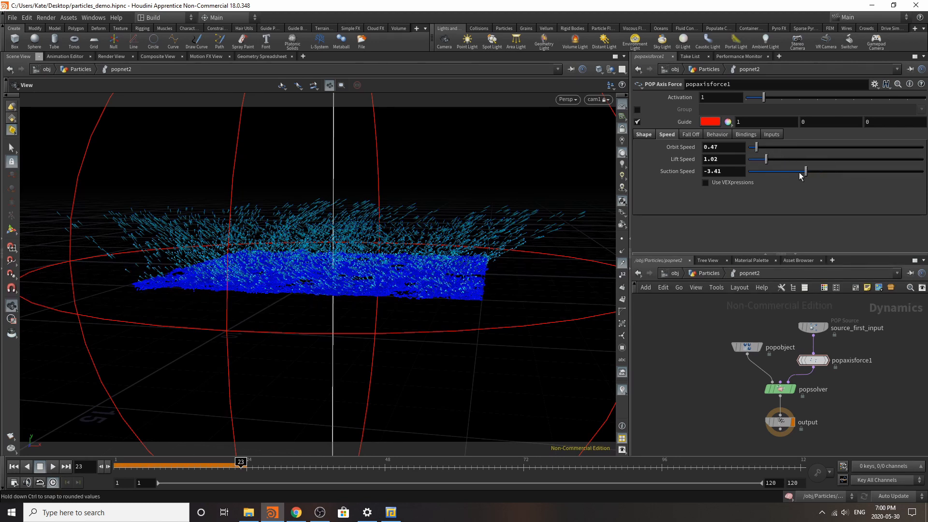
left_click(871, 175)
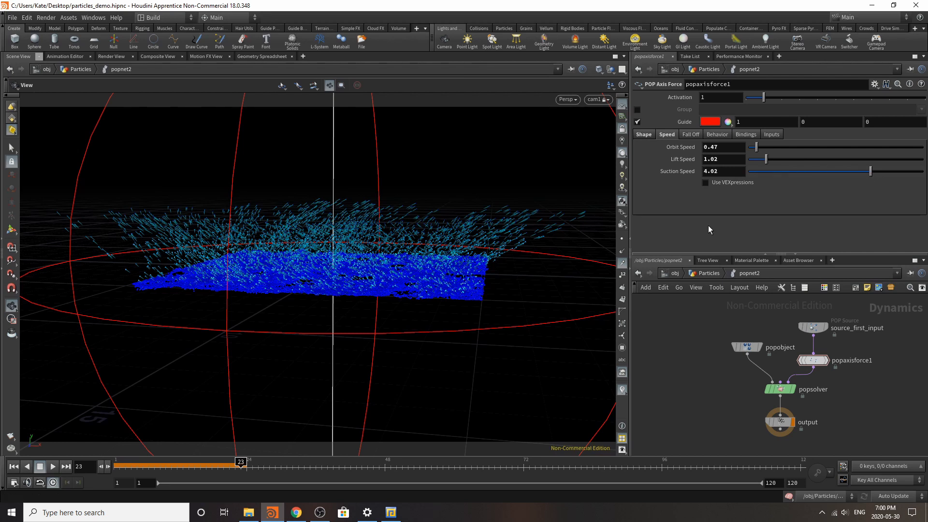
left_click(13, 467)
left_click(55, 467)
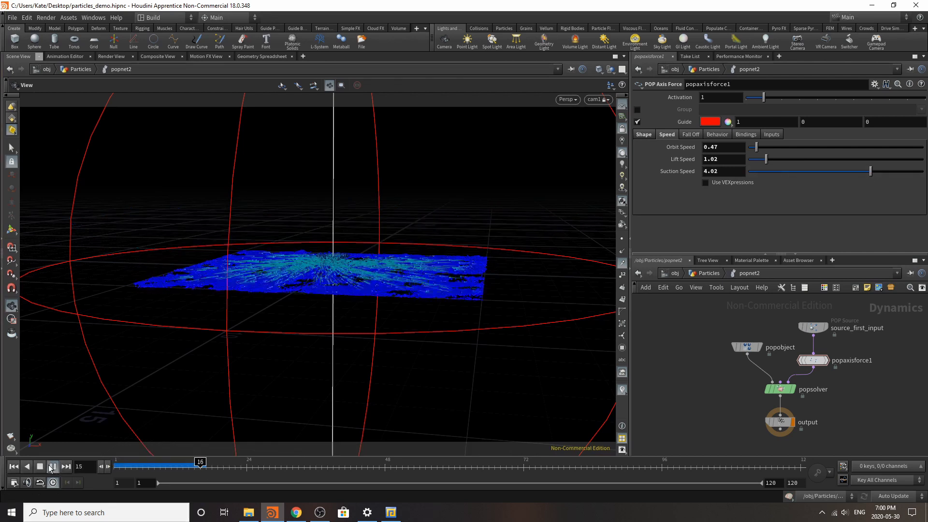
Step: Change the axis force's suction speed to -1.41 and play the simulation again from frame 1
left_click(824, 172)
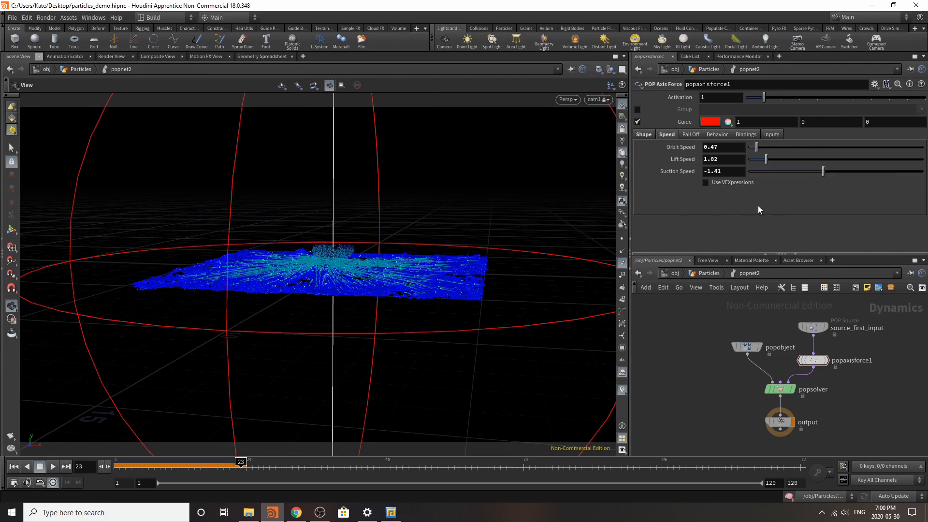
left_click(9, 470)
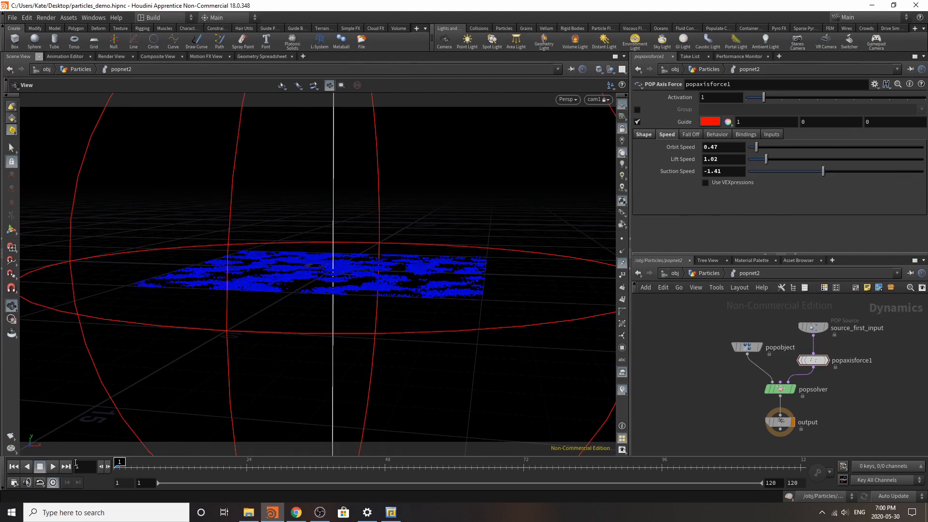
left_click(54, 467)
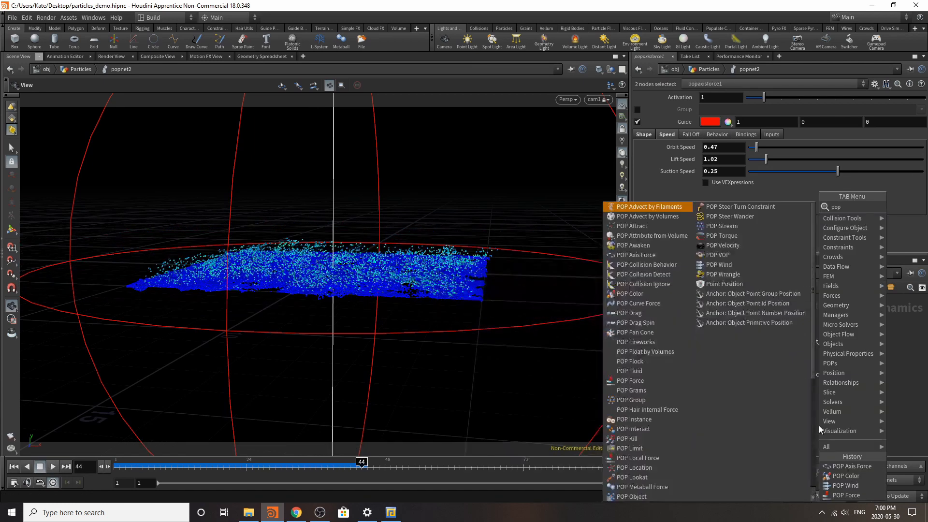
Step: Insert a POP Force node between popaxisforce1 and popsolver
type("force")
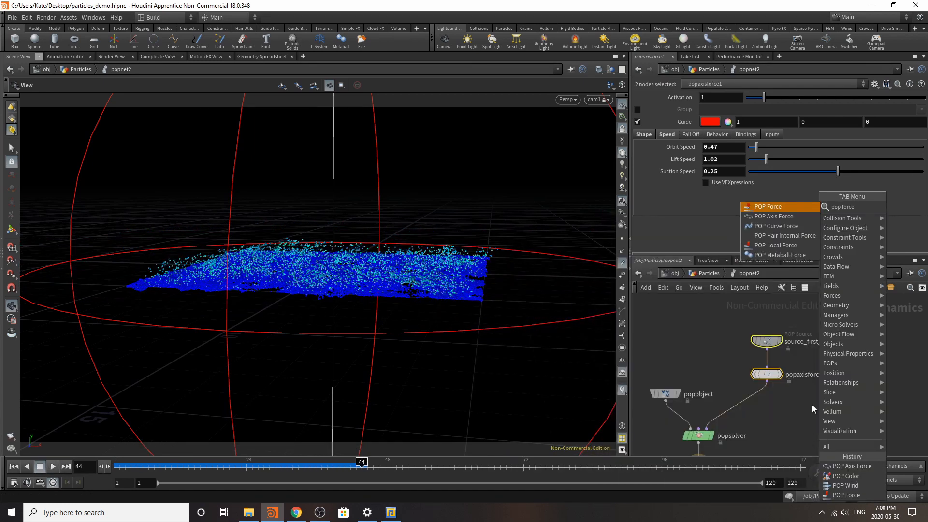
left_click(773, 206)
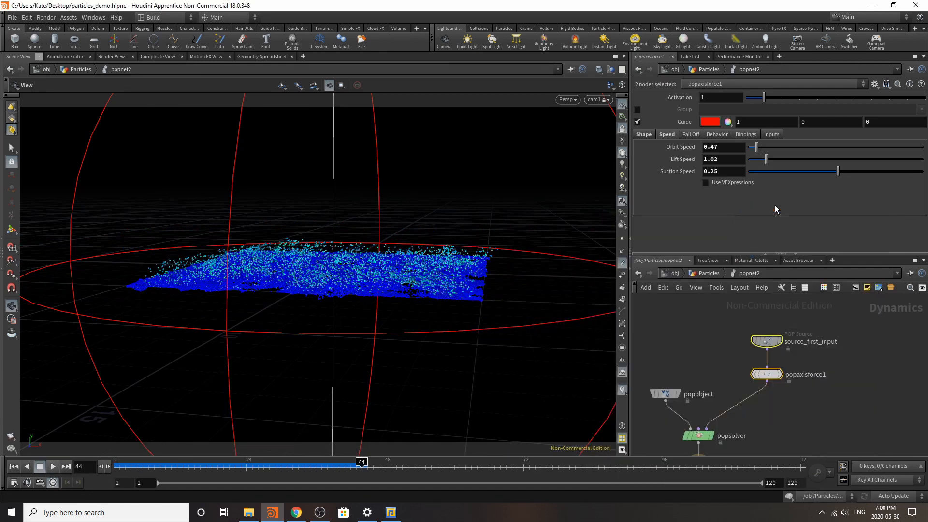
left_click(749, 399)
Step: Set popforce1's noise amplitude to 0.9 and edit its swirl size
left_click(714, 181)
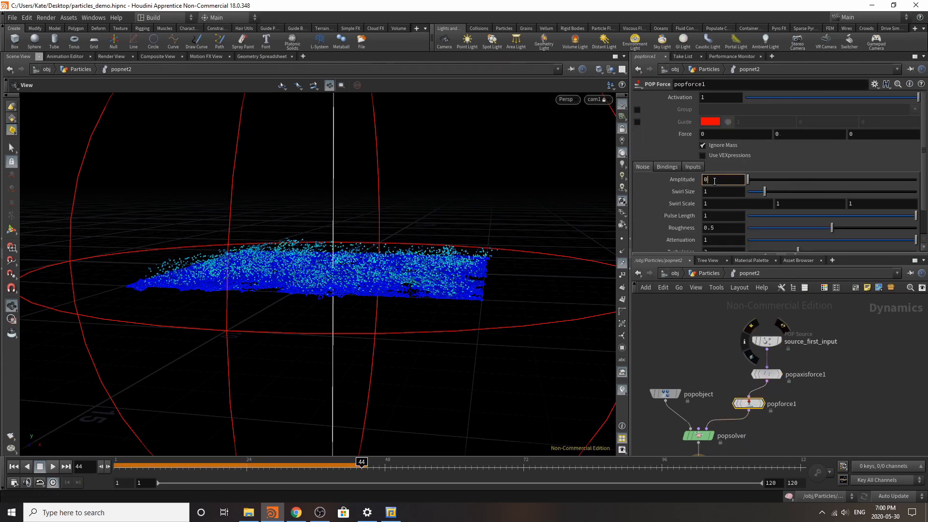
type("0.9")
key("Return")
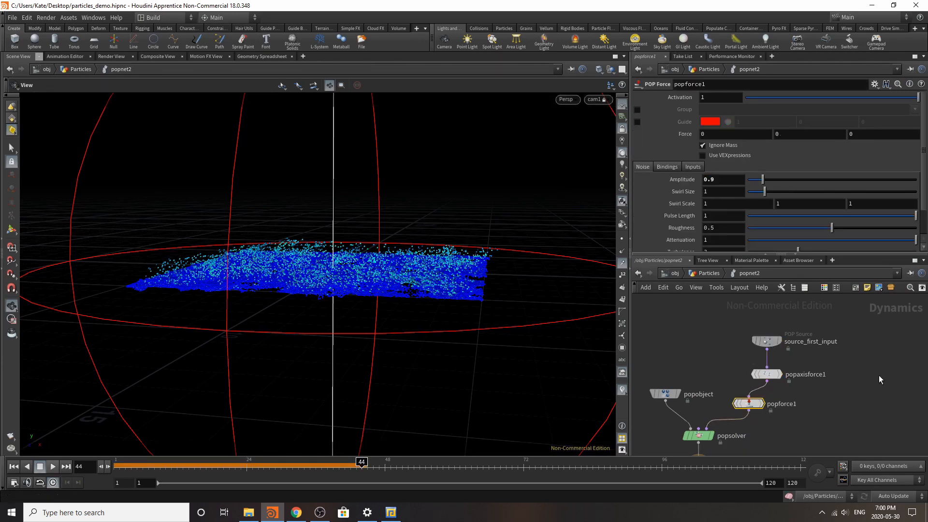
scroll(783, 218, "down", 2)
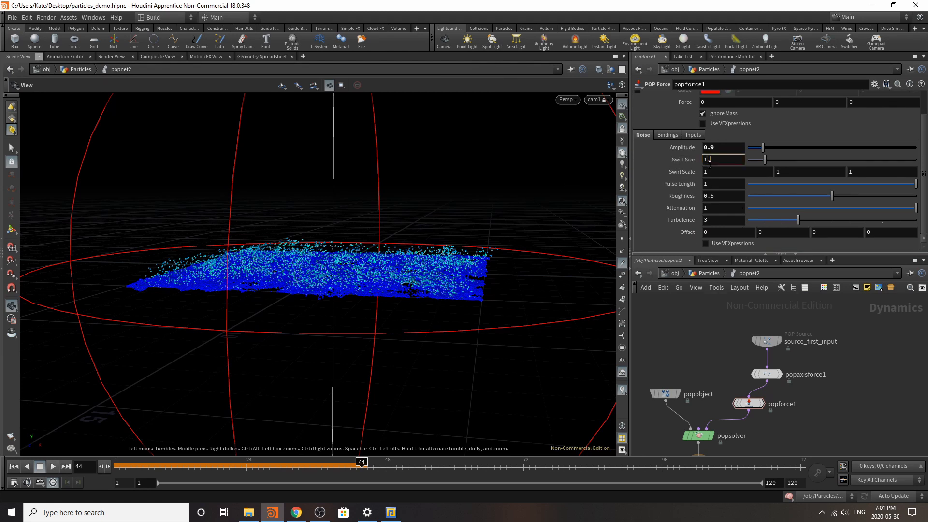
key("Return")
Step: Set source_first_input's particle life expectancy to 1 and life variance to 0.5
left_click(766, 342)
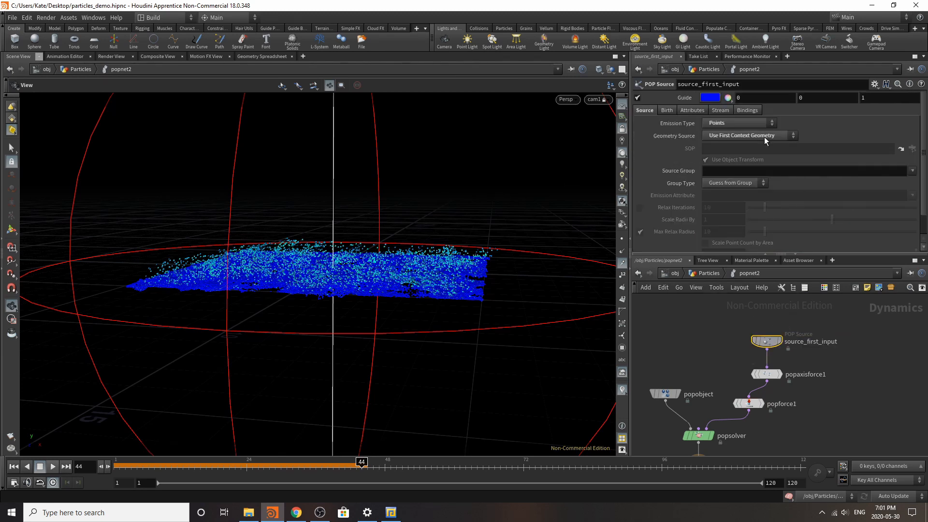
left_click(665, 111)
double_click(715, 232)
type("1")
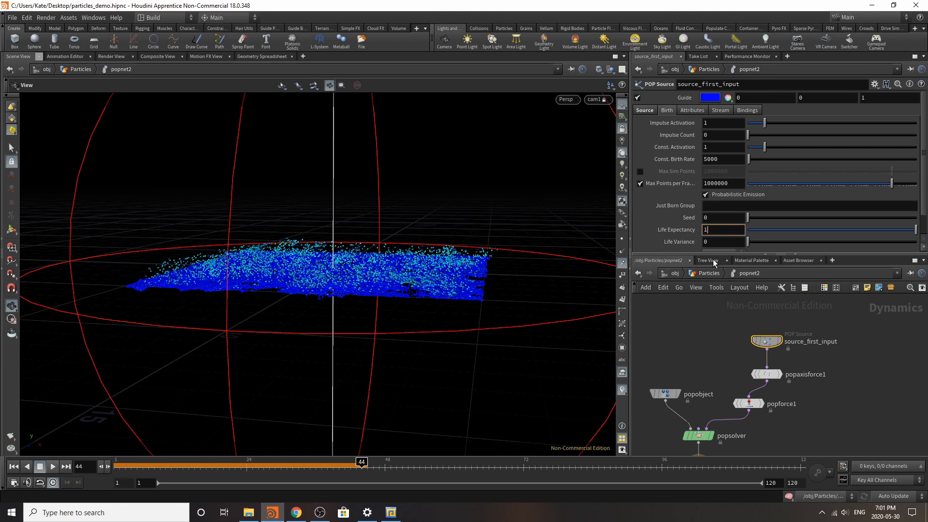
left_click(711, 243)
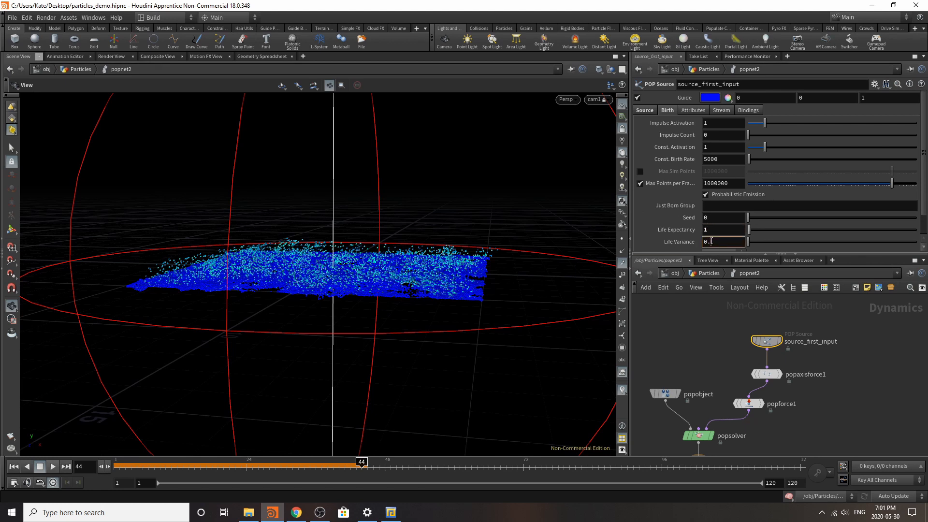
key("Return")
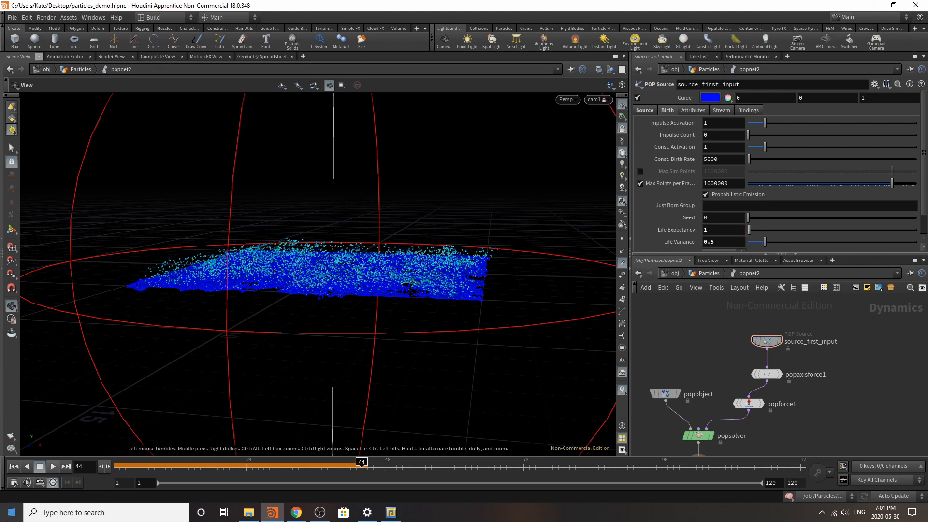
Step: Play the particle simulation from the first frame to check the limited particle life, and pause it
left_click(10, 467)
left_click(55, 467)
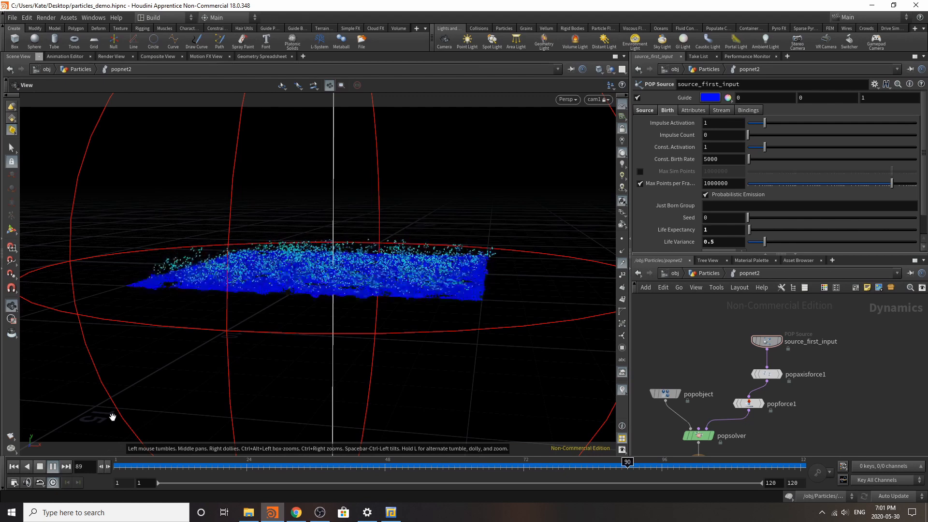
left_click(53, 467)
Step: Make room below the three upstream nodes and insert a POP Replicate node between popforce1 and popsolver
left_click_drag(733, 317, 784, 363)
key("Tab")
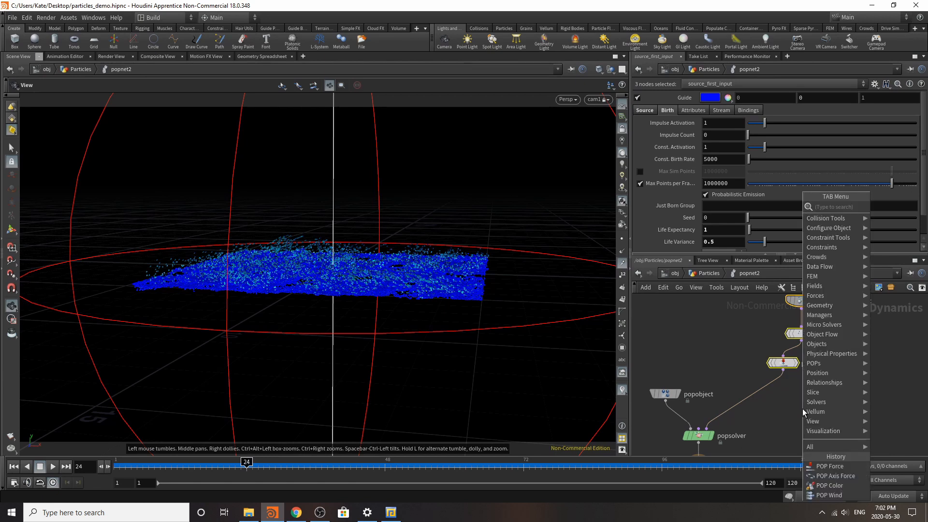
type("pop")
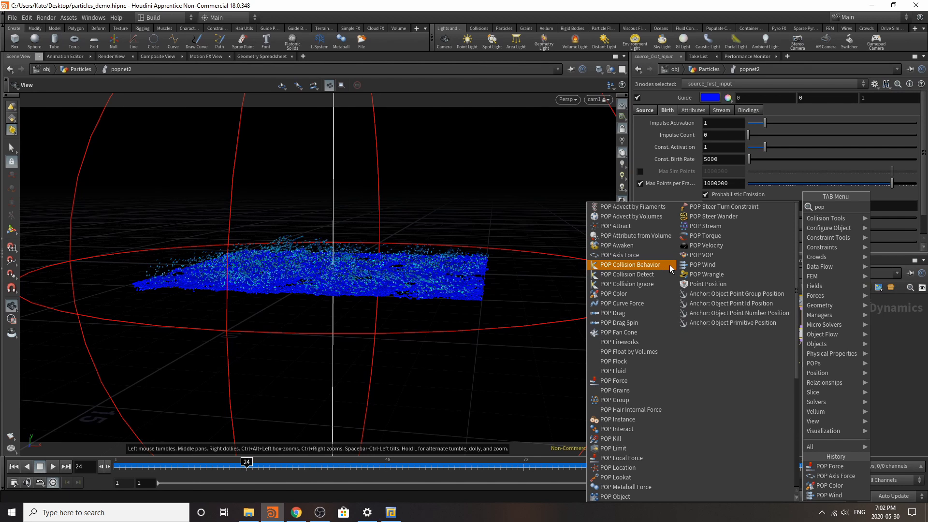
scroll(647, 355, "down", 3)
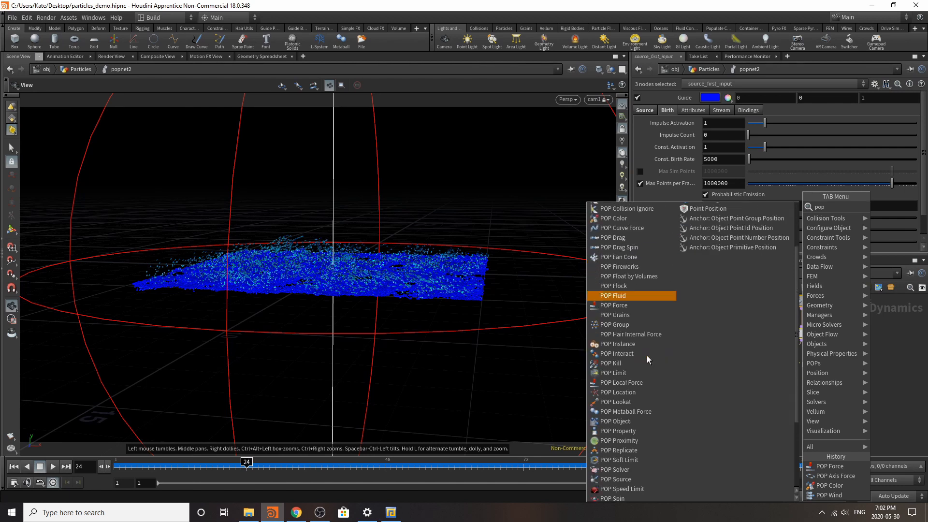
scroll(647, 355, "down", 4)
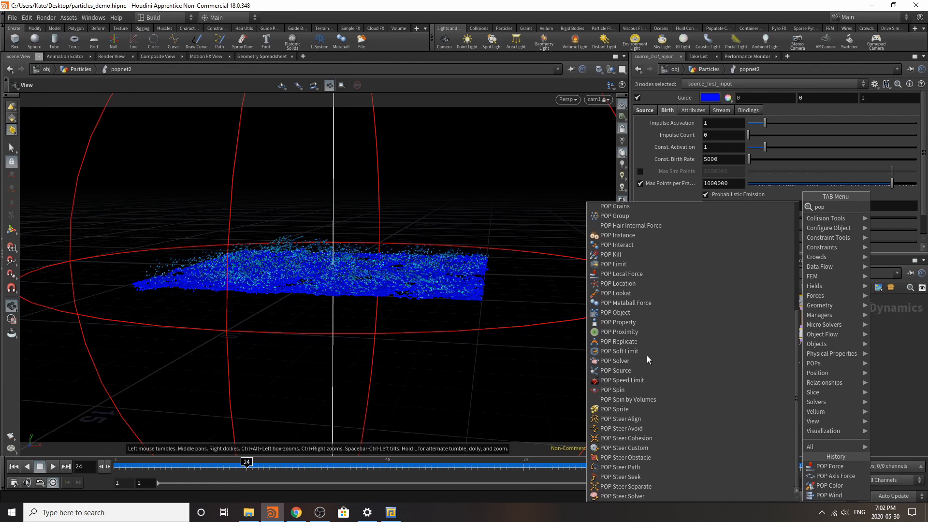
left_click(634, 341)
left_click(756, 391)
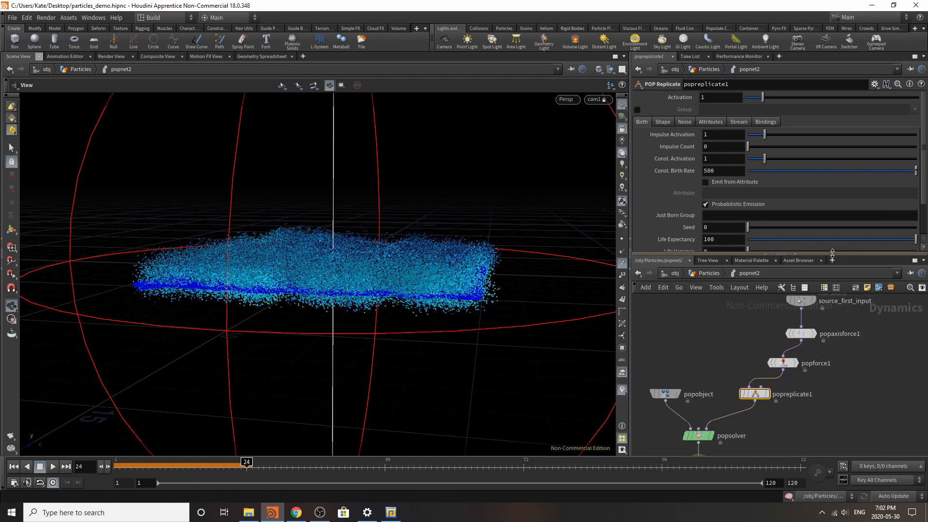
Step: Set popreplicate1's constant birth rate to 45 and play the simulation from the first frame
double_click(720, 172)
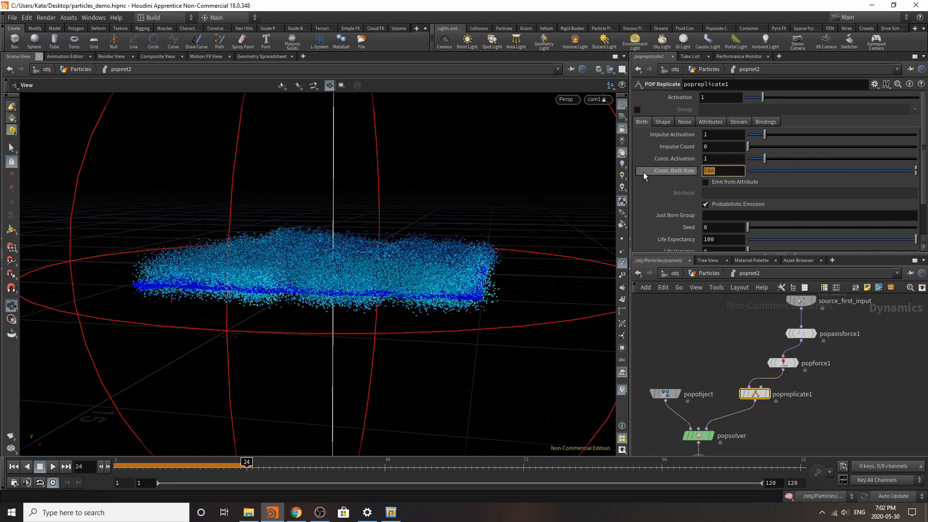
type("45")
key("Return")
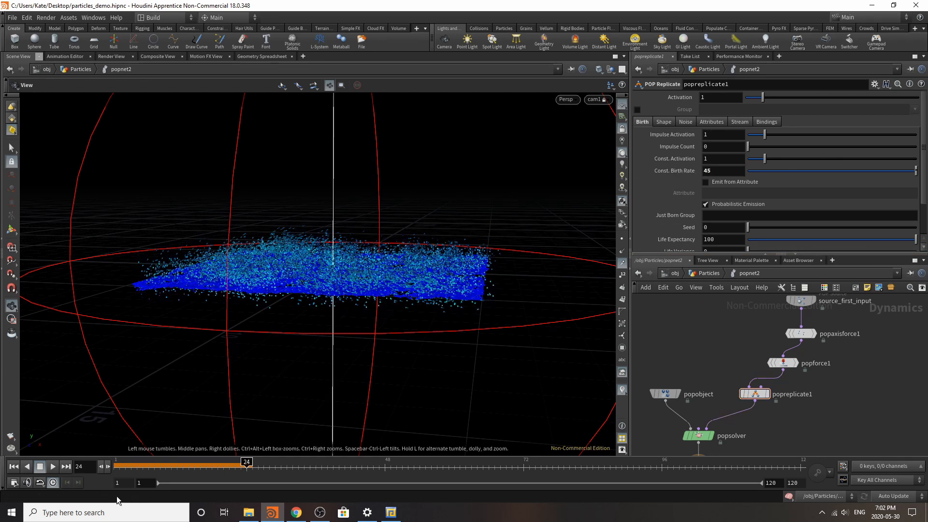
left_click(17, 467)
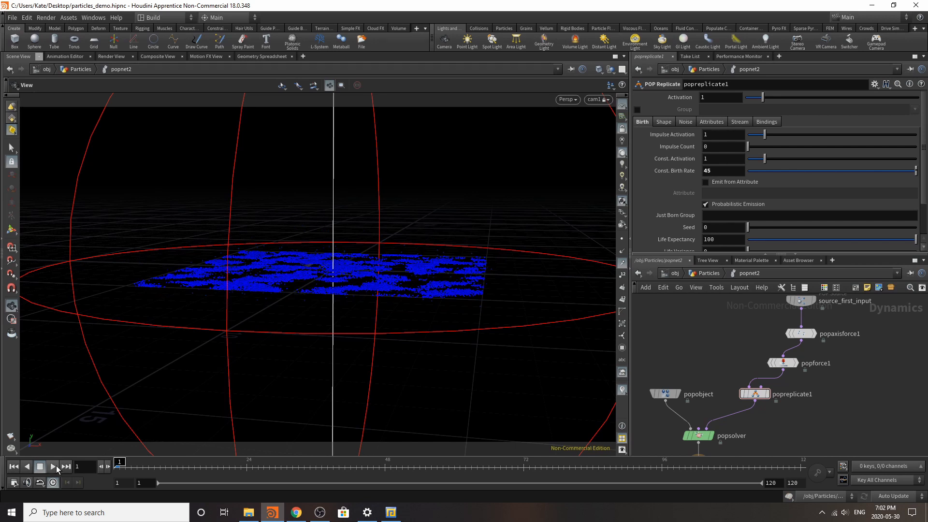
left_click(53, 466)
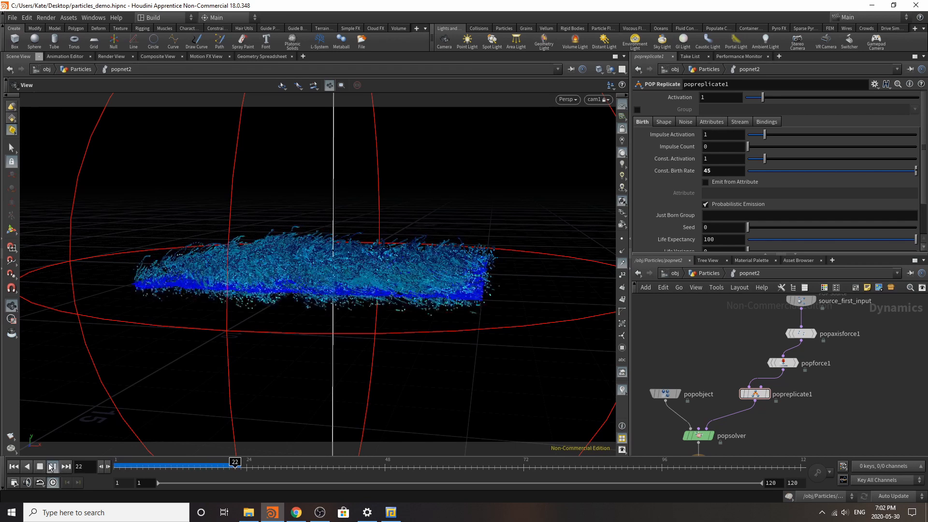
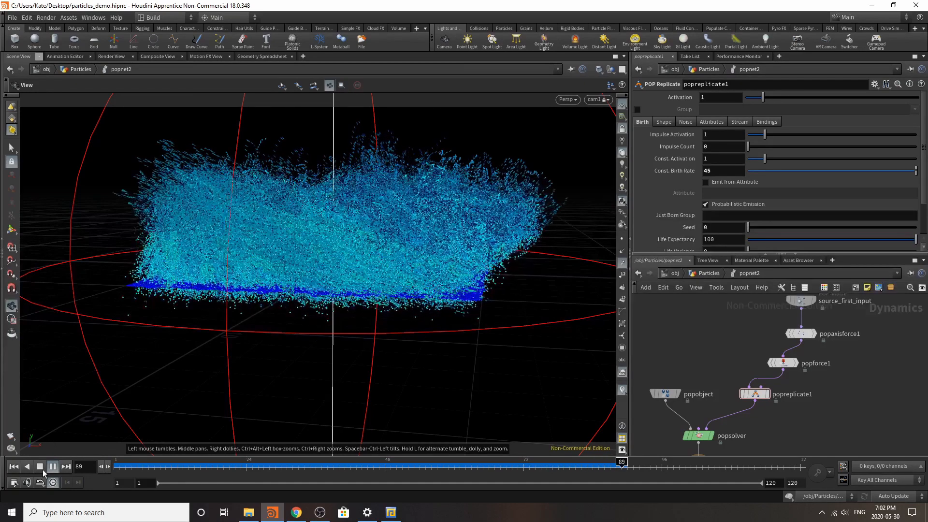
Step: Return to the Particles network, duplicate attribdelete4, and insert the copy between popnet1 and popnet2
key("u")
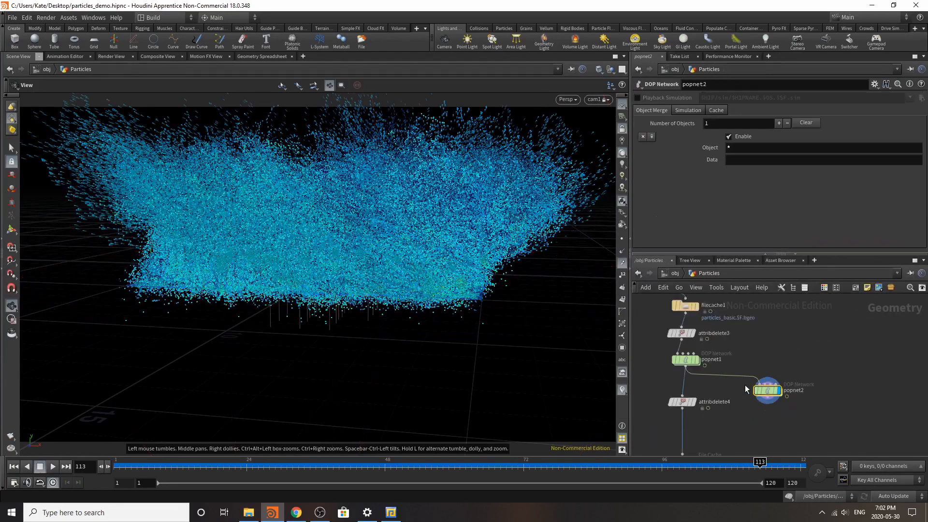
scroll(745, 396, "up", 3)
key("Tab")
left_click(670, 390)
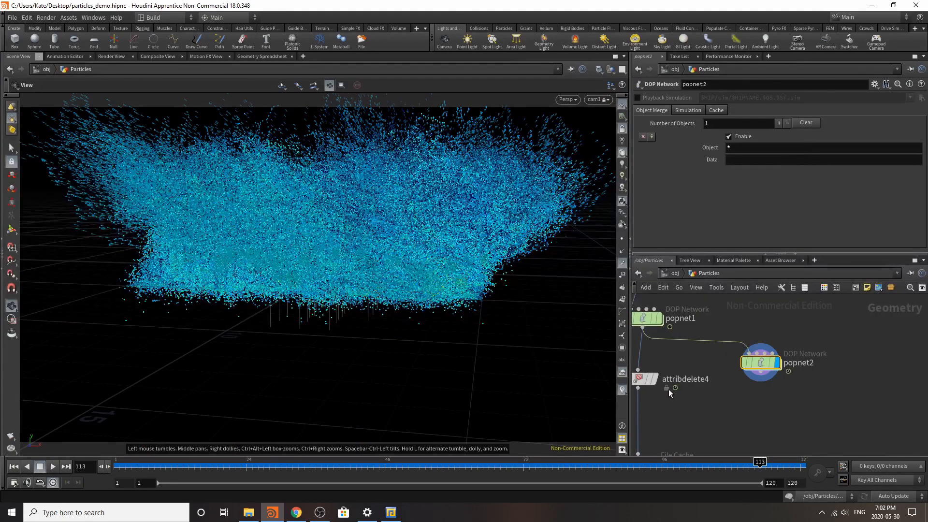
left_click(646, 379)
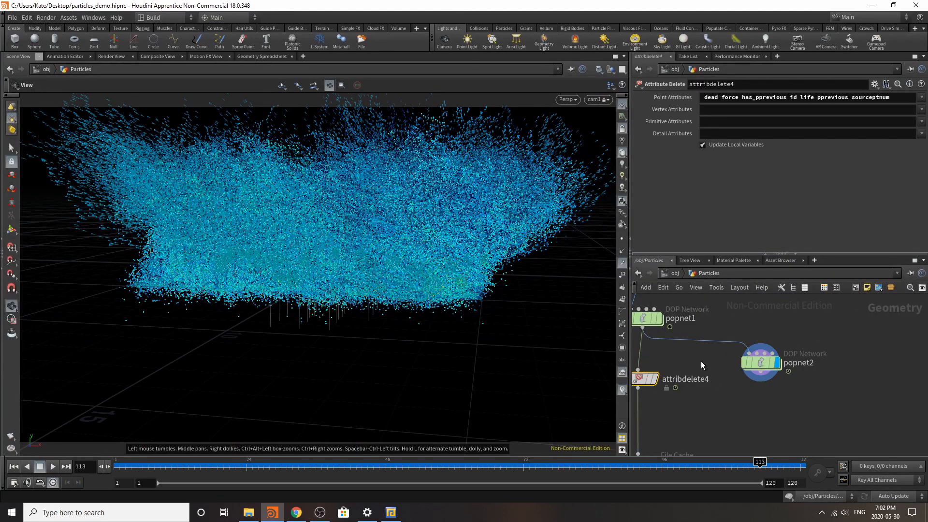
key("ctrl+c")
key("ctrl+v")
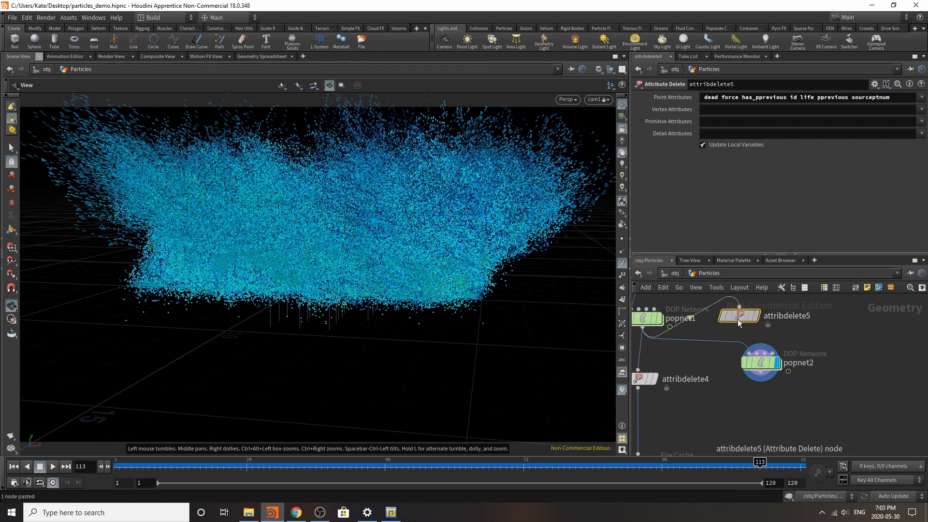
left_click_drag(738, 320, 722, 358)
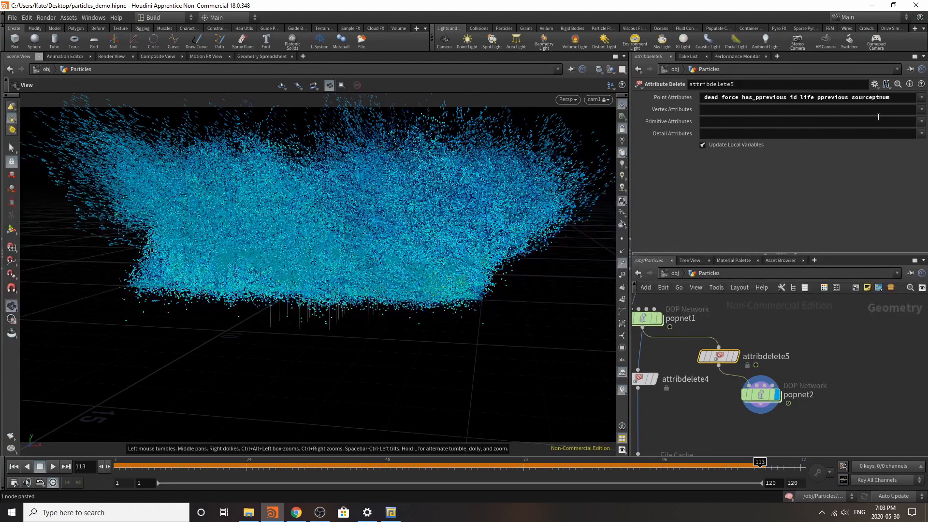
Step: Replace attribdelete5's point attributes with Cd only
mouse_move(704, 358)
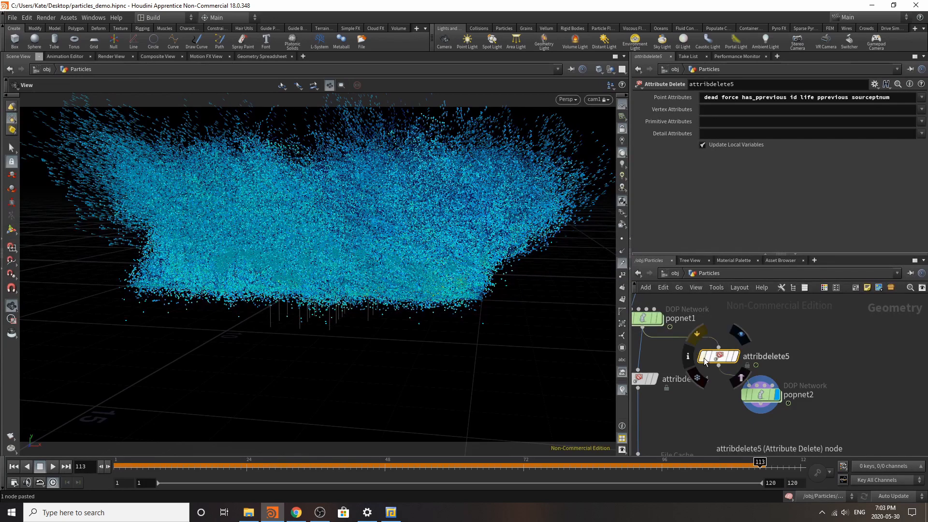
triple_click(893, 97)
key("BackSpace")
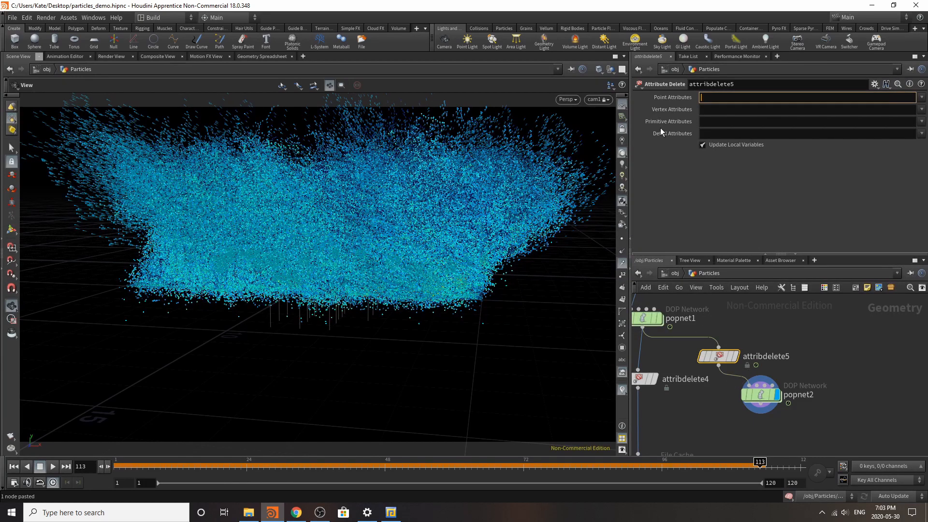
left_click(922, 97)
left_click(897, 118)
Step: Move popnet2 away to make room and insert a Delete node between attribdelete5 and popnet2
mouse_move(757, 393)
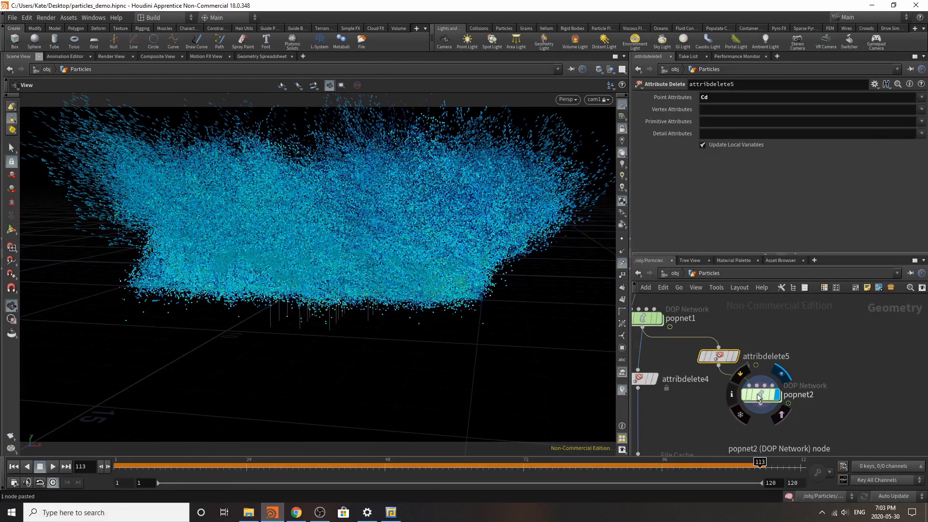
left_click_drag(757, 393, 781, 416)
key("Tab")
type("del")
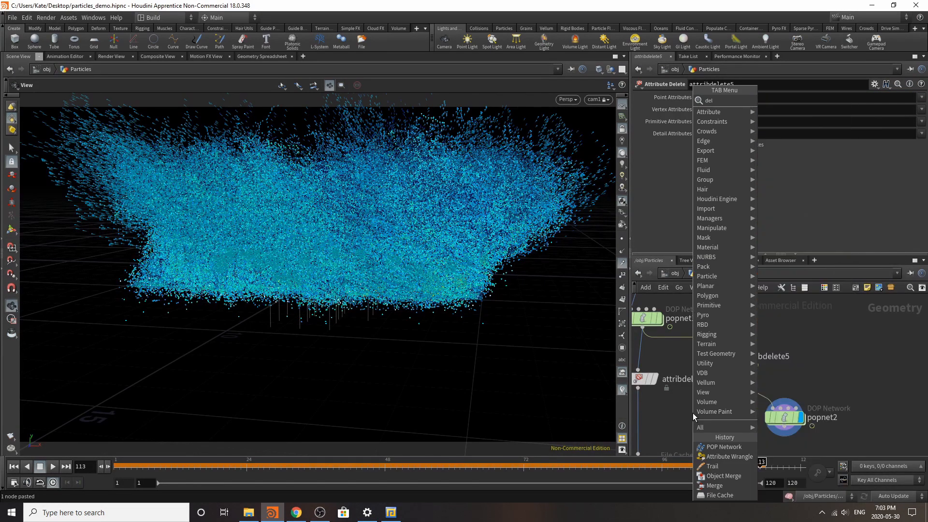
left_click(783, 107)
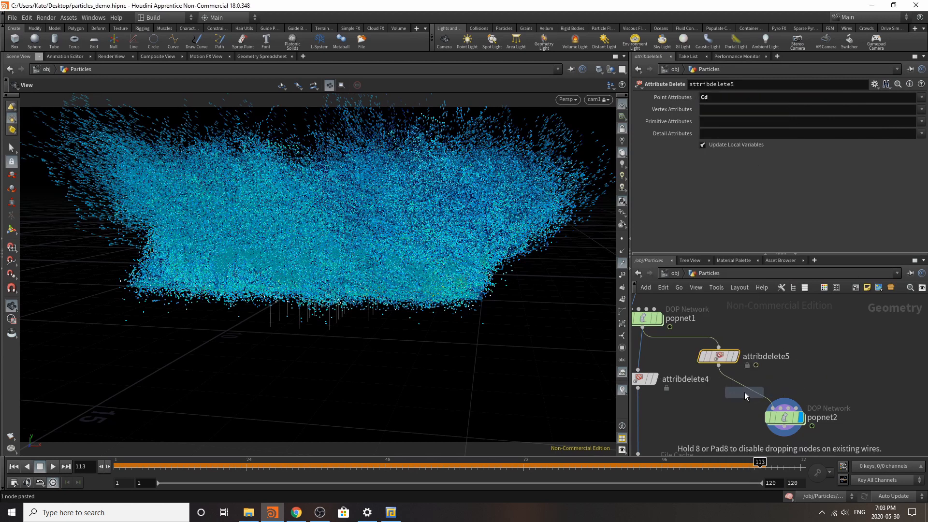
left_click(744, 392)
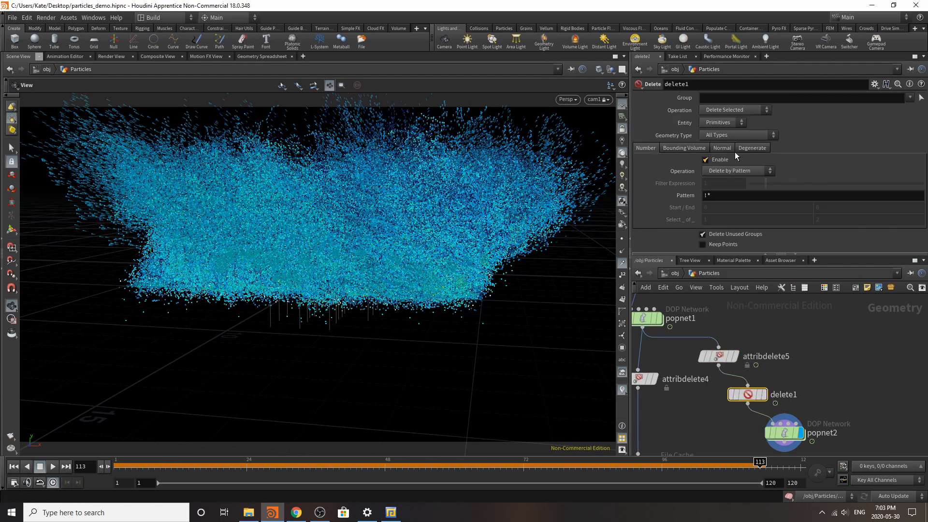
Step: Configure delete1 to act on Points with the Delete by Range operation
left_click(723, 123)
left_click(719, 138)
left_click(730, 170)
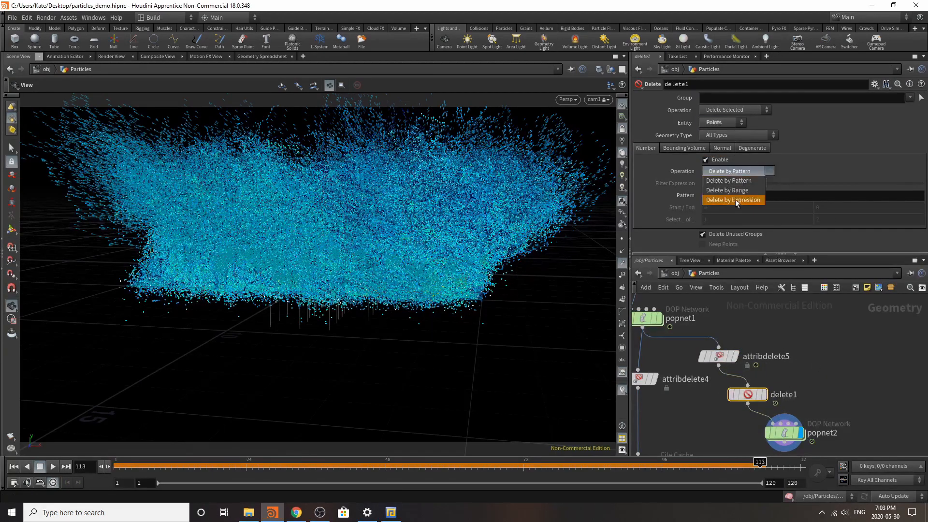
left_click(738, 190)
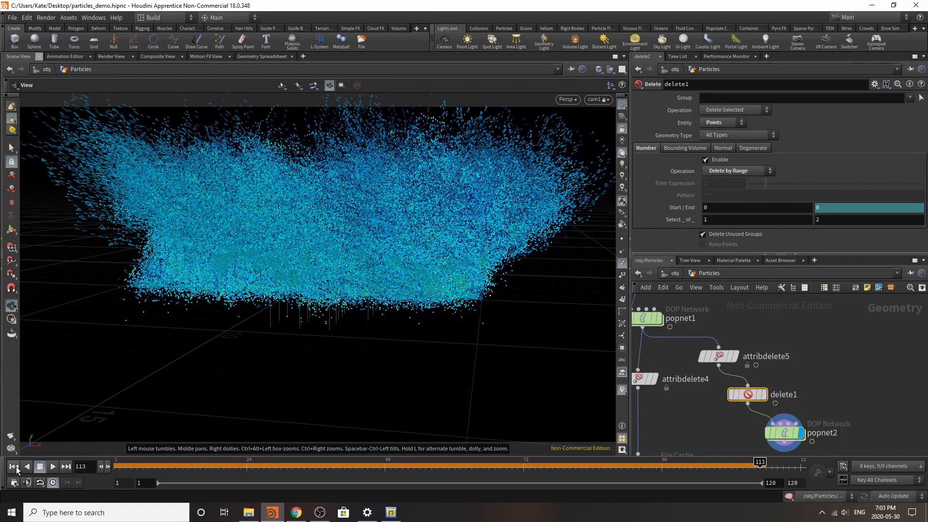
Step: Rewind to the first frame, enter popnet2, simulate to about frame 88, then play back the result and pause it
left_click(16, 467)
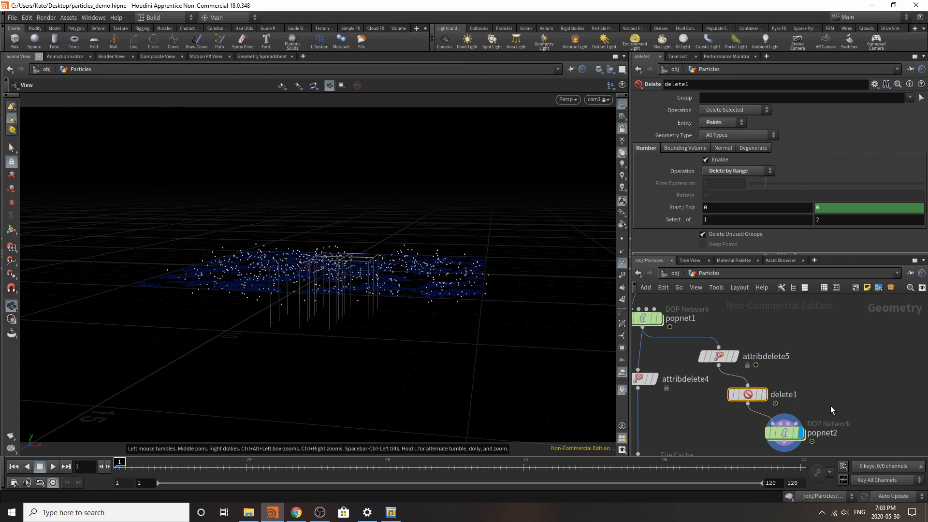
double_click(781, 433)
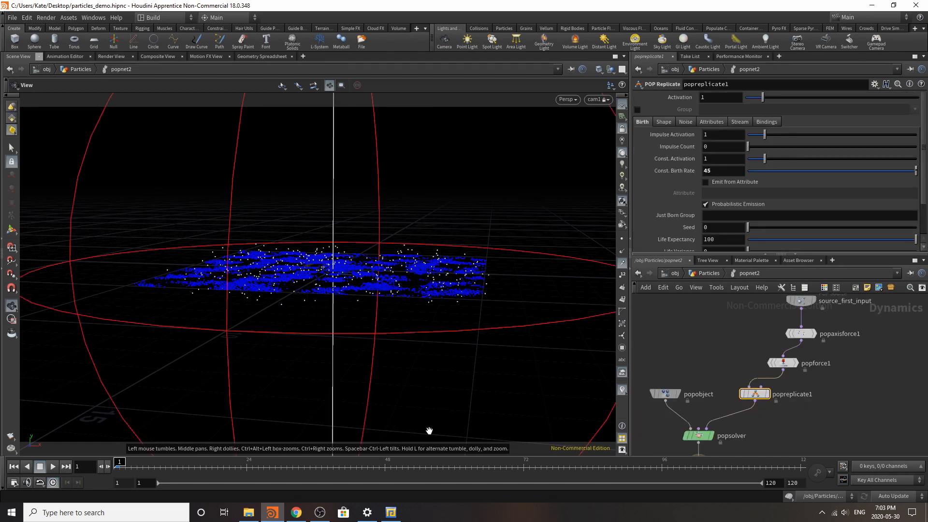
left_click(614, 464)
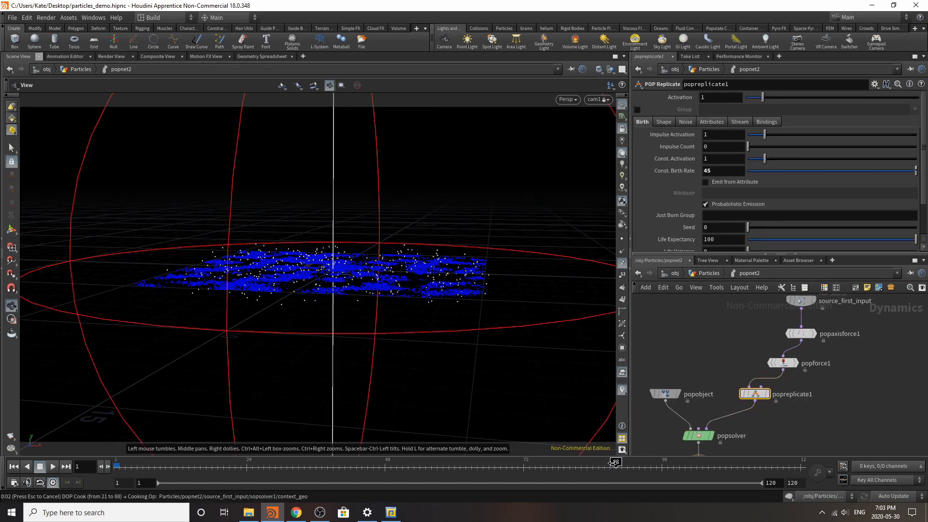
left_click(120, 468)
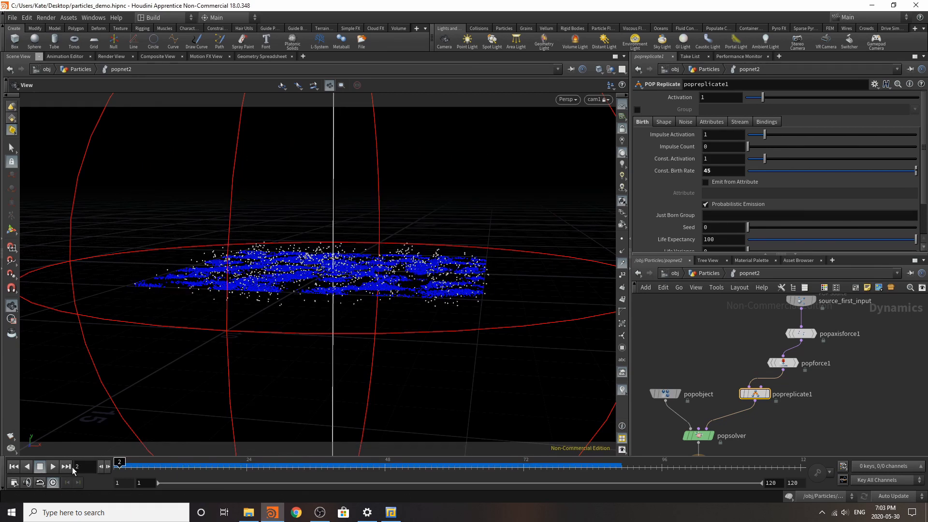
left_click(53, 466)
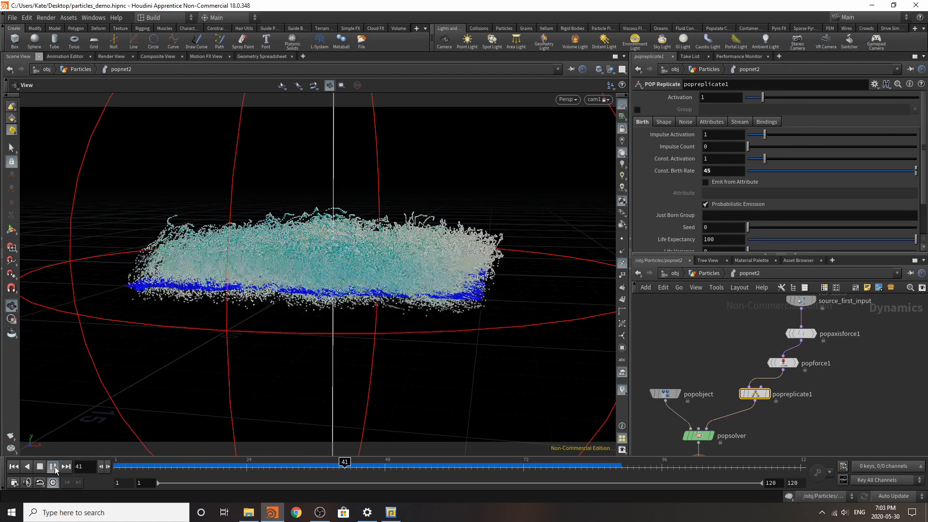
left_click(54, 466)
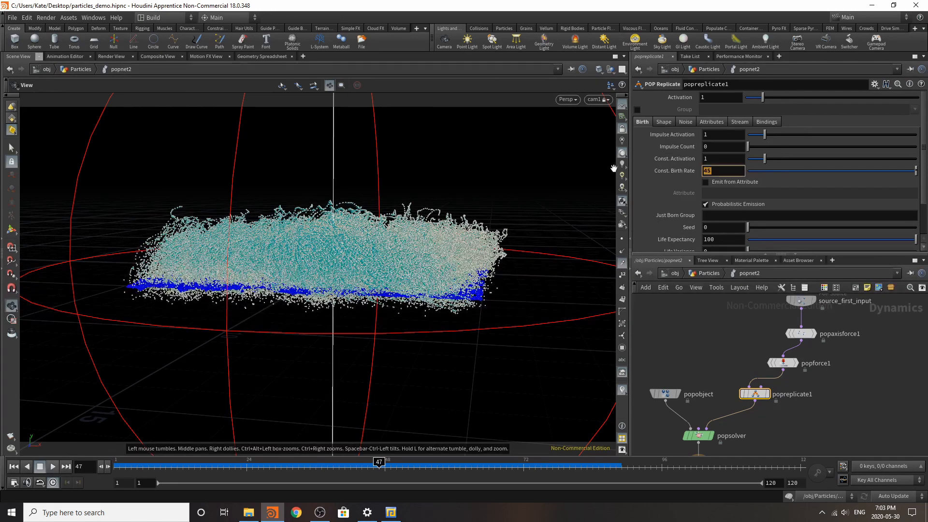
Step: Set popreplicate1's constant birth rate to 23 and source_first_input's life expectancy to 0.4
left_click(801, 300)
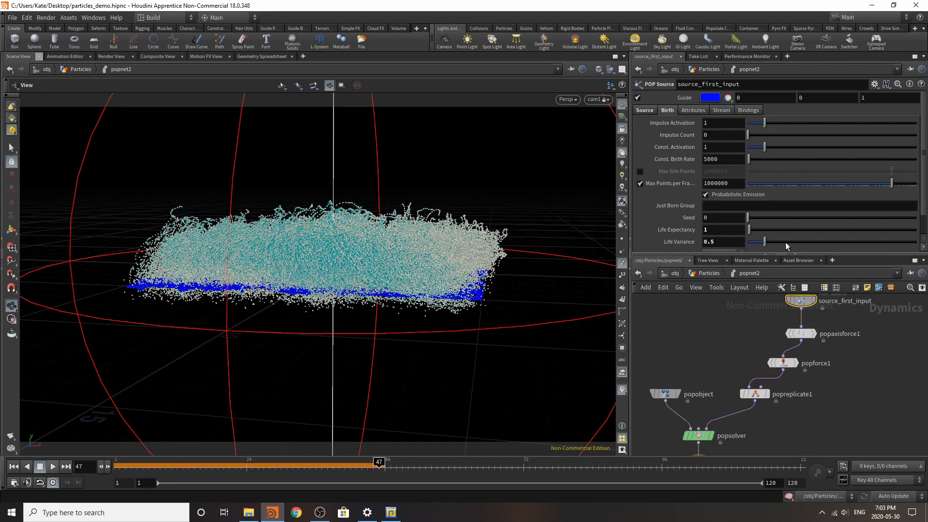
left_click(716, 232)
type("0.4")
key("Return")
Step: Simulate the particles from the first frame through frame 120, then play back the result and pause it
left_click(14, 468)
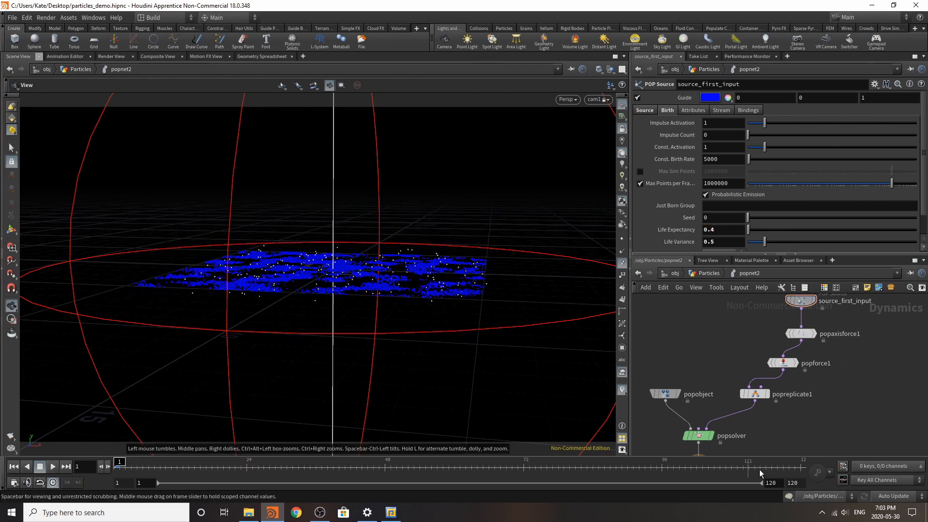
left_click(800, 469)
mouse_move(310, 518)
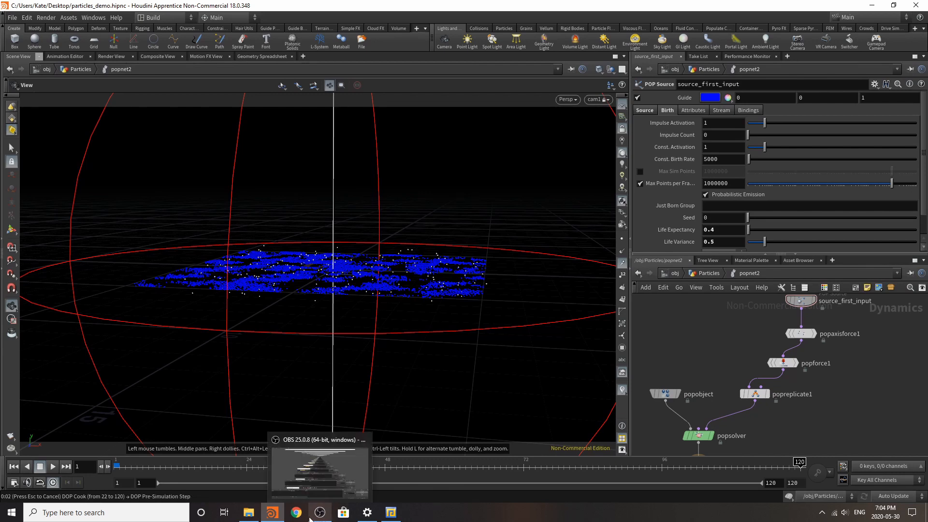
left_click(53, 467)
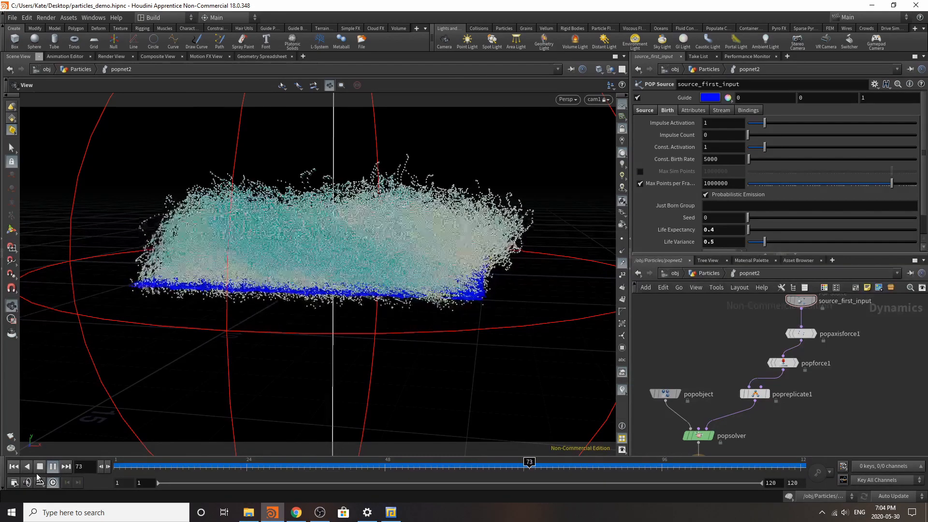
left_click(53, 467)
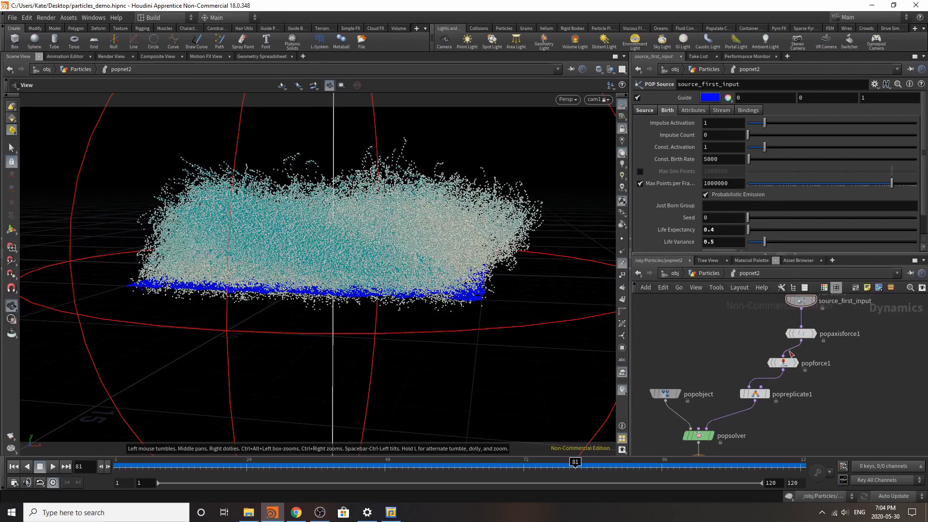
Step: Bypass popaxisforce1 and set popreplicate1's life expectancy to 1 and life variance to 0.4
left_click(789, 333)
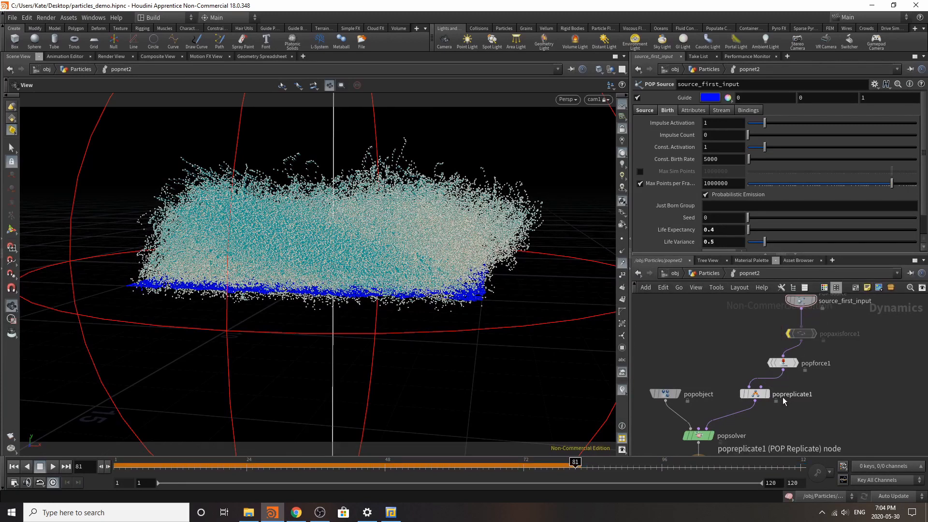
left_click(754, 394)
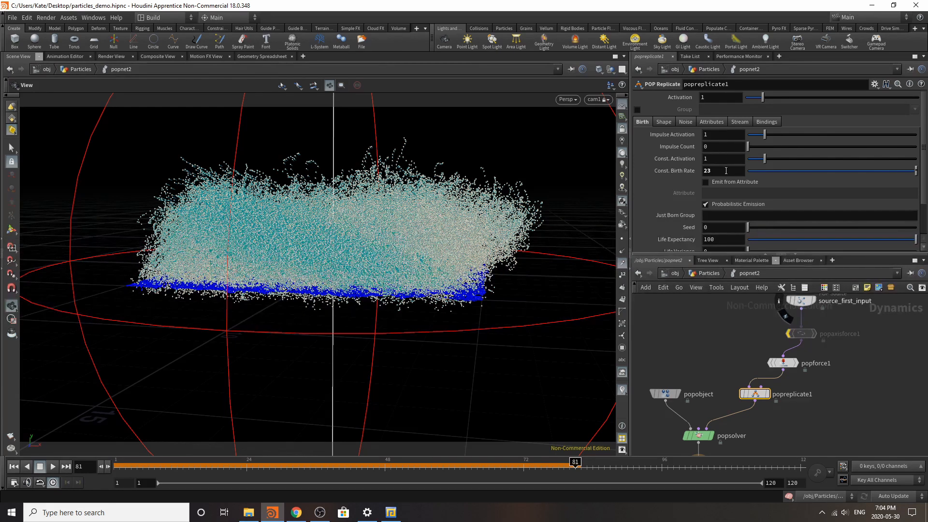
scroll(735, 194, "down", 2)
left_click(720, 197)
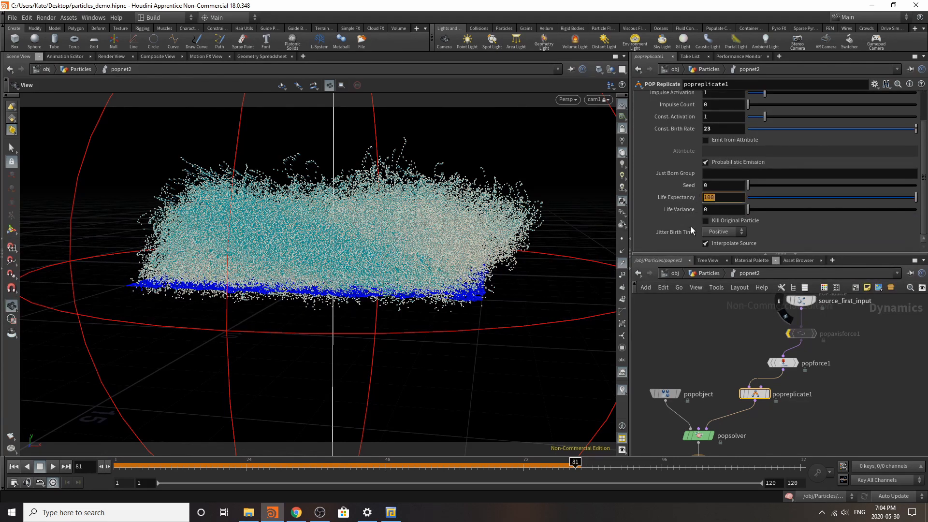
type("1")
left_click(728, 209)
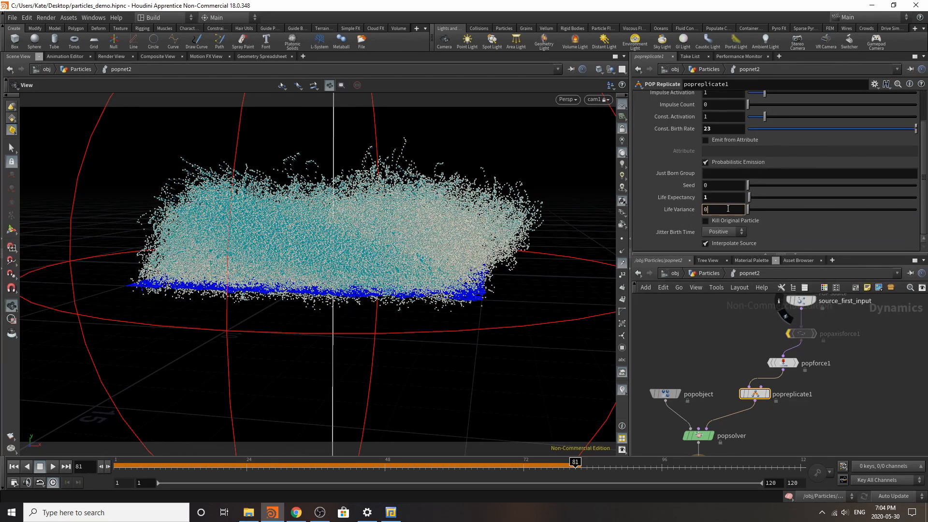
left_click(897, 361)
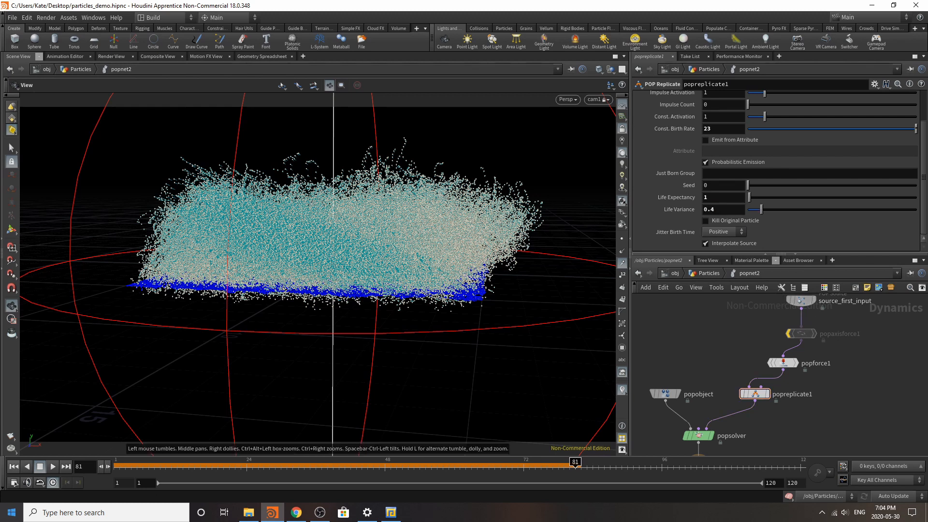
Step: Resimulate through frame 120 with popaxisforce1 bypassed, then play back the particles and pause
left_click(14, 466)
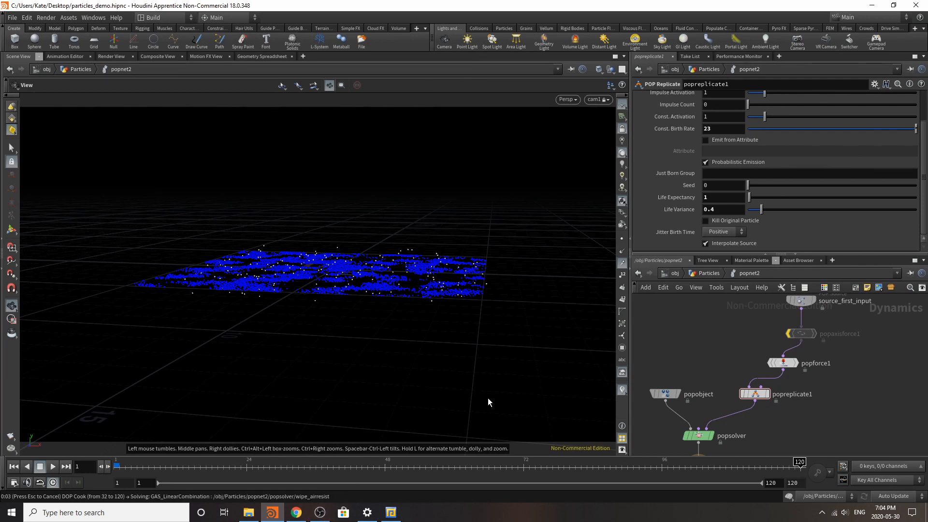
left_click(52, 467)
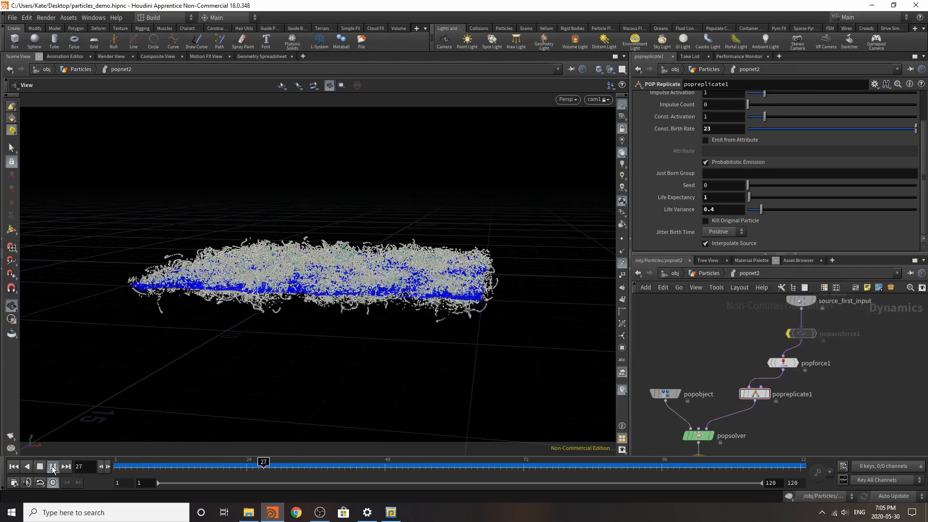
left_click(52, 466)
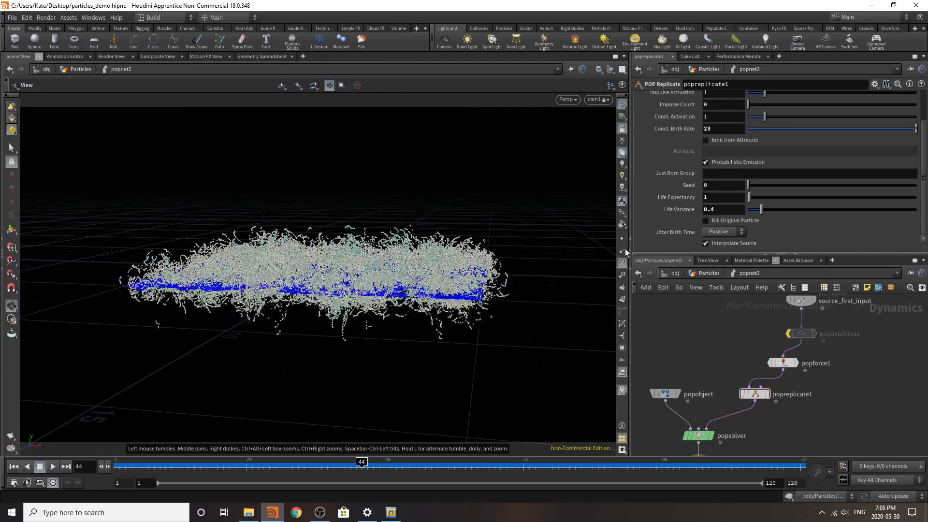
Step: Return to the Particles network and display the output of delete1 instead of popnet2
left_click(708, 273)
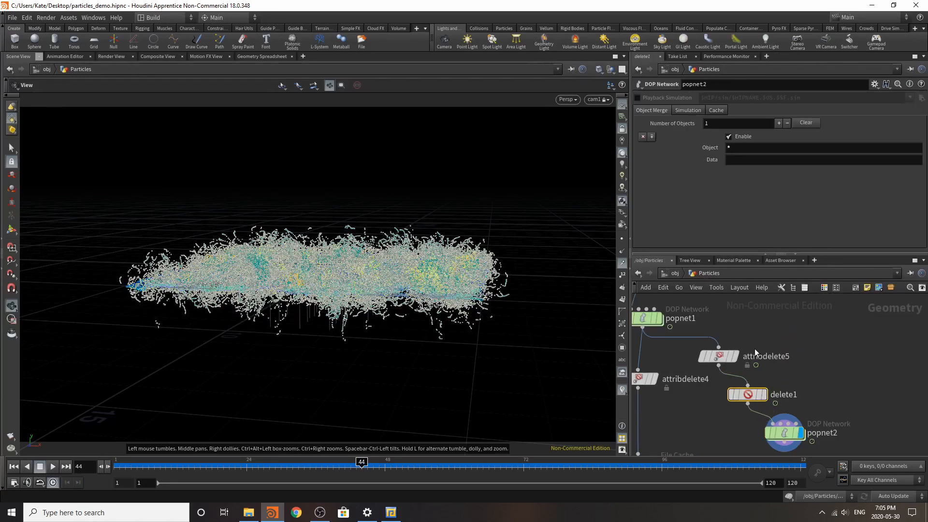
left_click(764, 395)
left_click(765, 396)
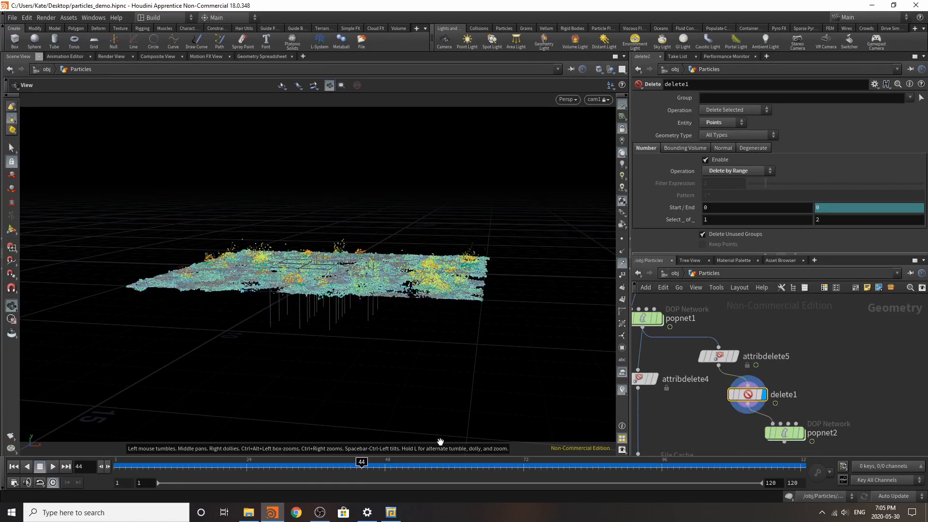
Step: Move to frame 60 and hide the other objects in the viewport to isolate delete1's points
left_click_drag(415, 468, 454, 467)
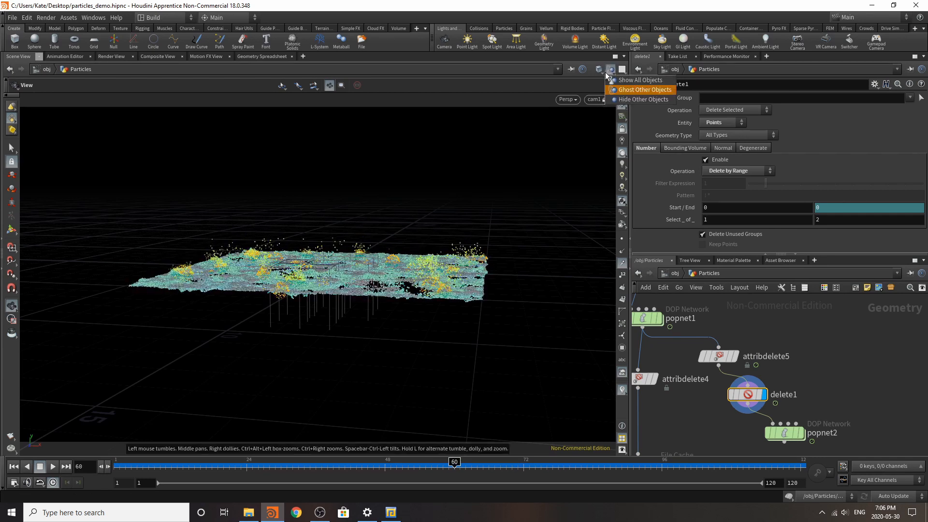
left_click(622, 104)
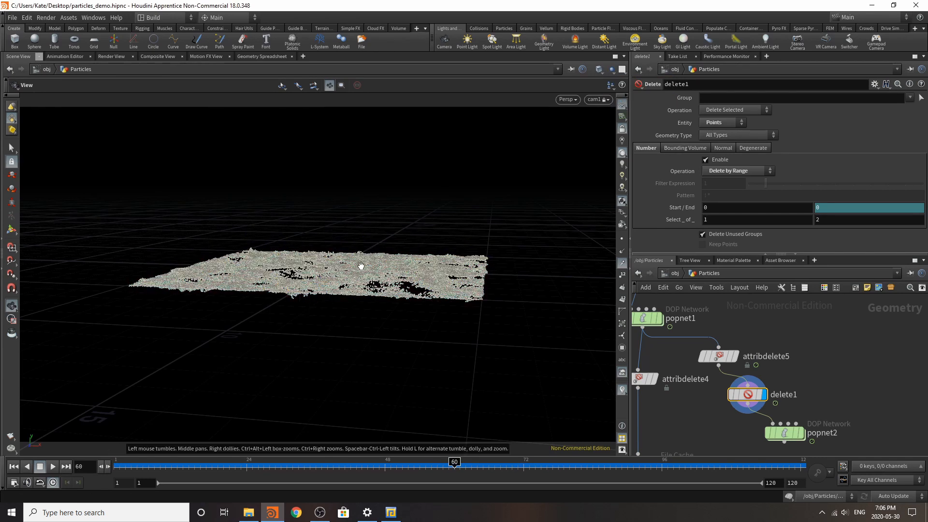
left_click_drag(362, 266, 353, 307)
right_click_drag(353, 308, 429, 293)
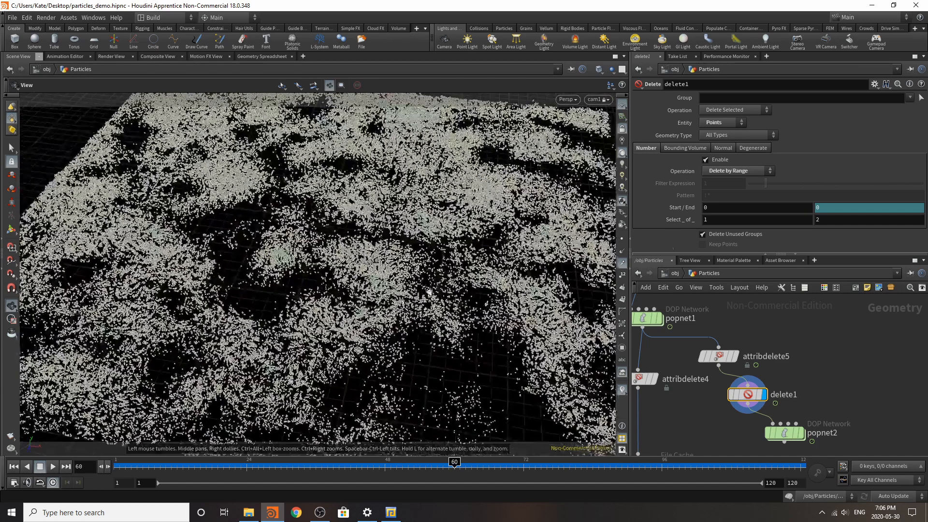
Step: Set delete1's range to select 2 of 5 points and switch its operation to Delete Non-Selected
double_click(736, 222)
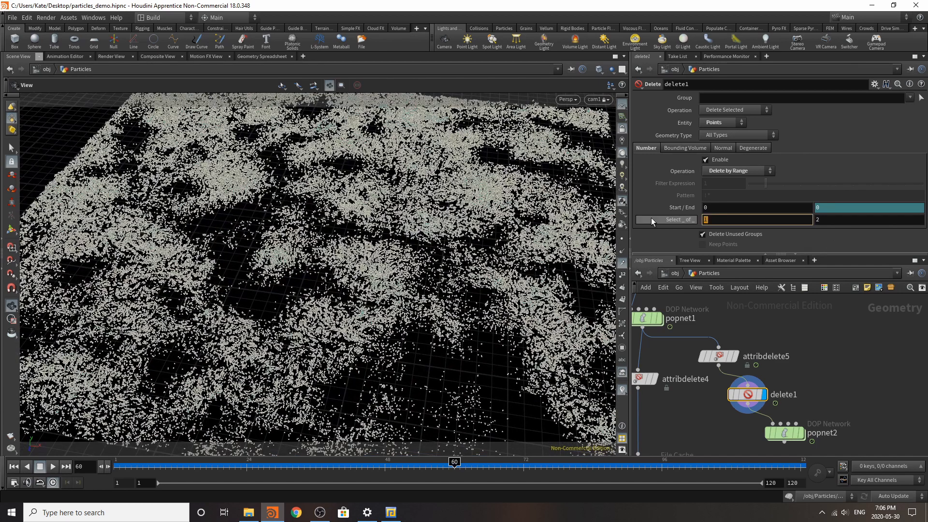
left_click(848, 219)
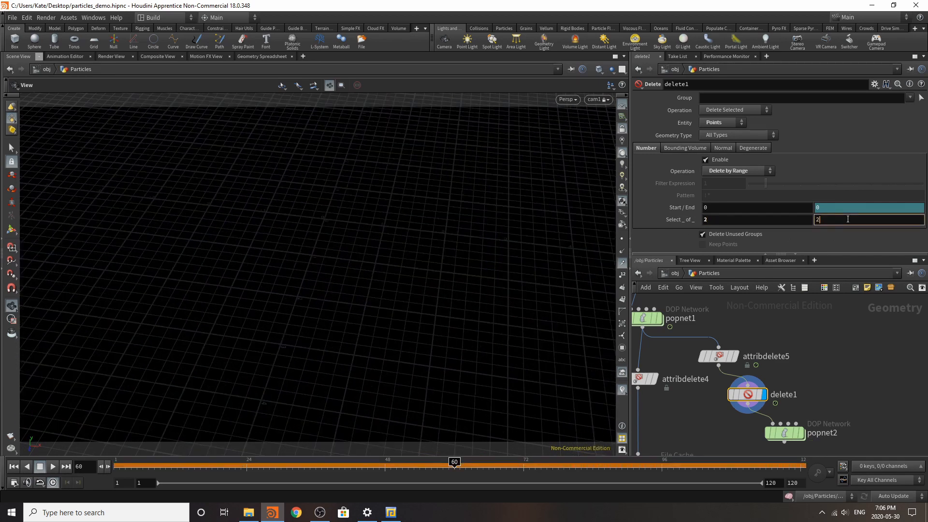
key("Return")
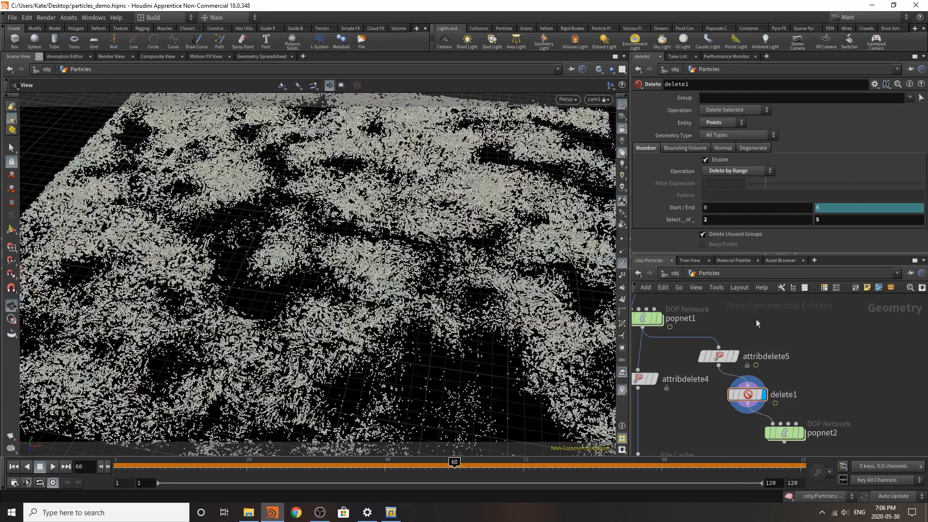
left_click(731, 130)
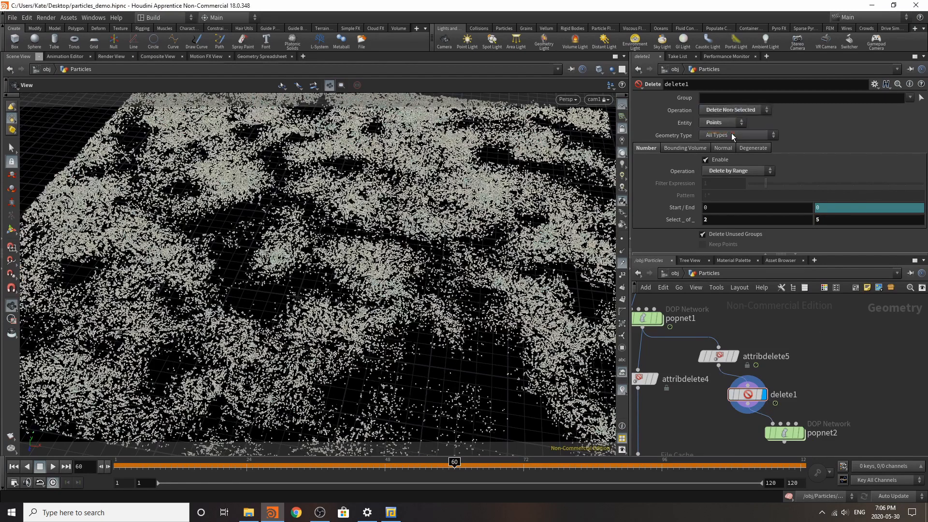
Step: Try delete1's selection range at 5 of 5, 4 of 5 and 4 of 9 points
left_click(733, 218)
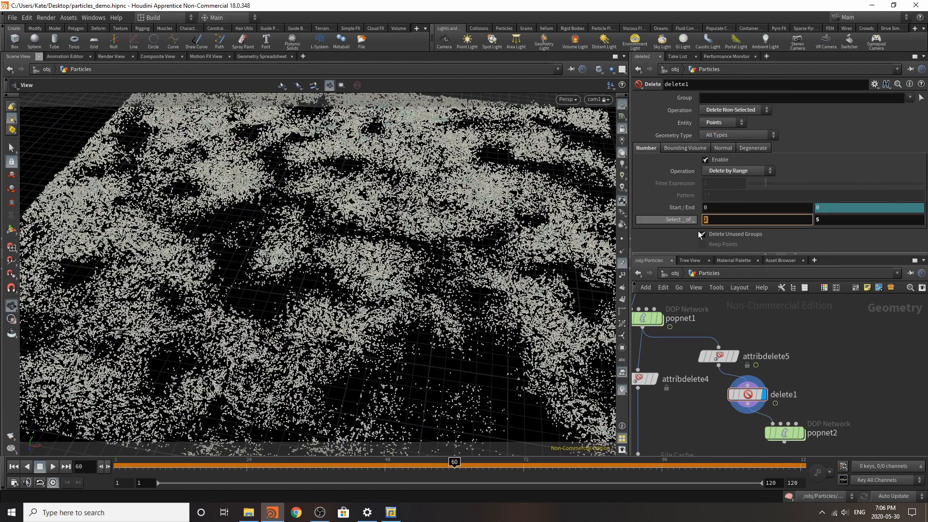
type("5")
key("Return")
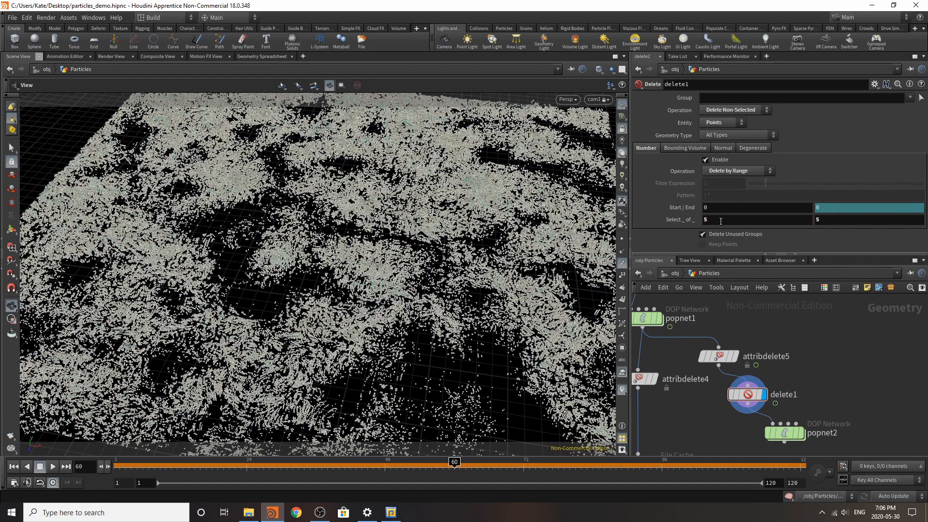
left_click(721, 221)
type("4")
key("Return")
left_click(825, 220)
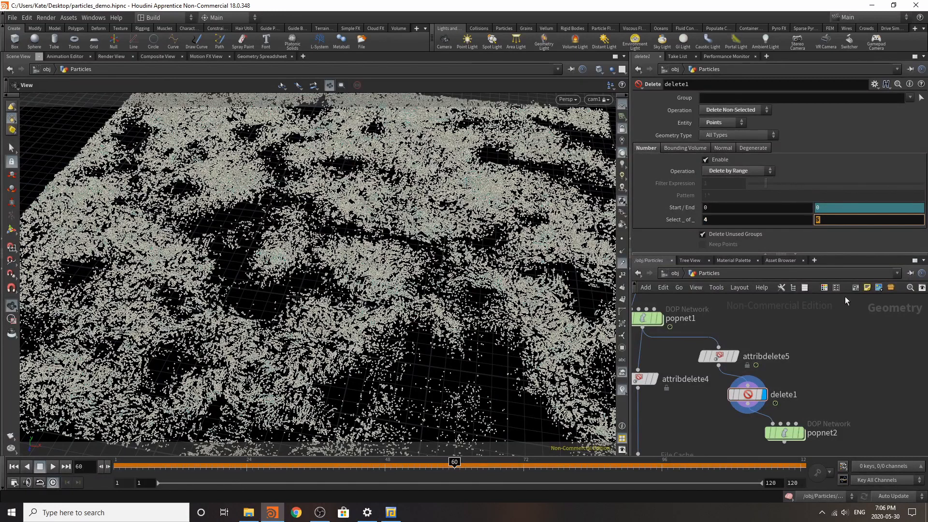
type("9")
key("Return")
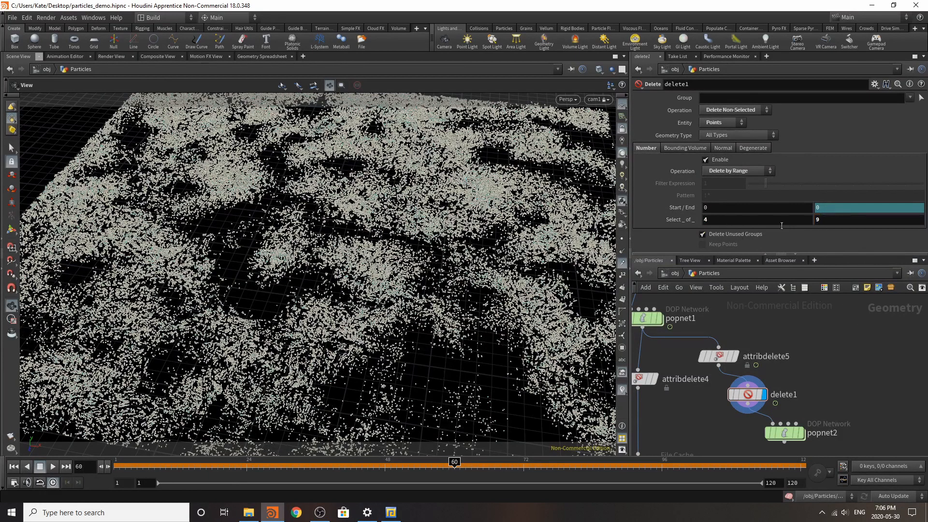
Step: Try thinning the points further by selecting 4 of 12, 34, 45 and 78 in delete1
type("12")
key("Return")
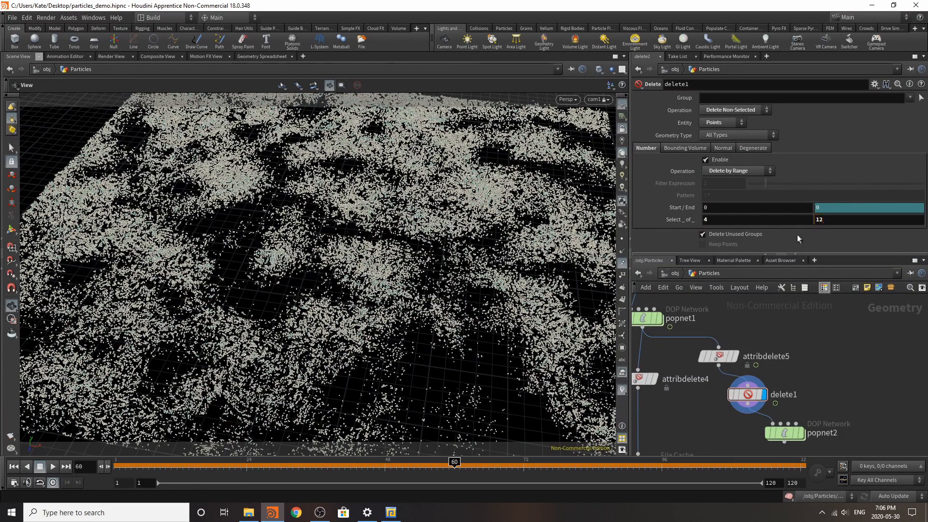
left_click(842, 220)
type("34")
key("Return")
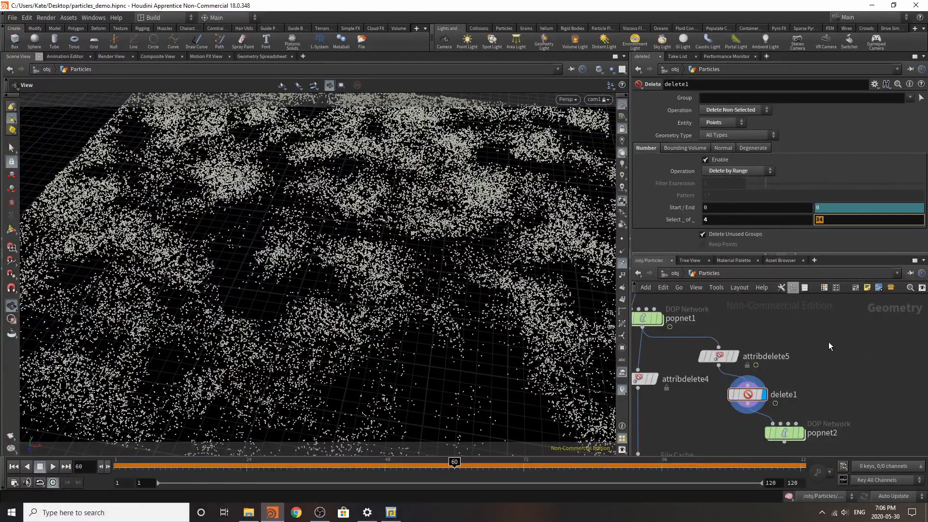
type("45")
key("Return")
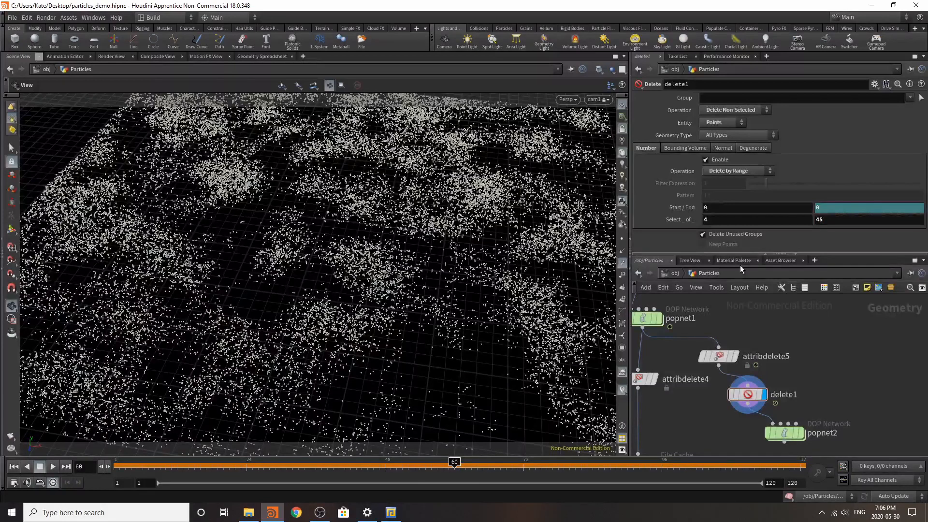
type("78")
key("Return")
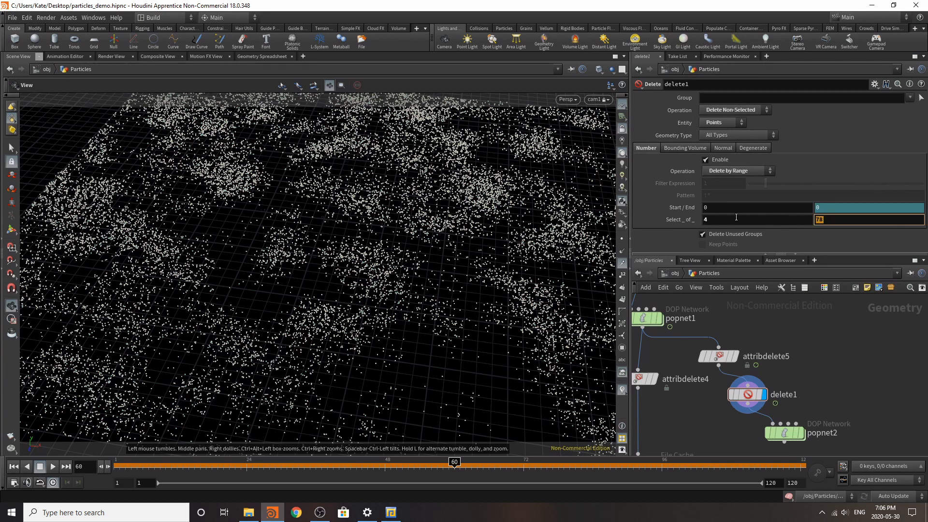
Step: Set delete1's range to select 1 of 123 points, also trying 4 and 6 of 123
key("Return")
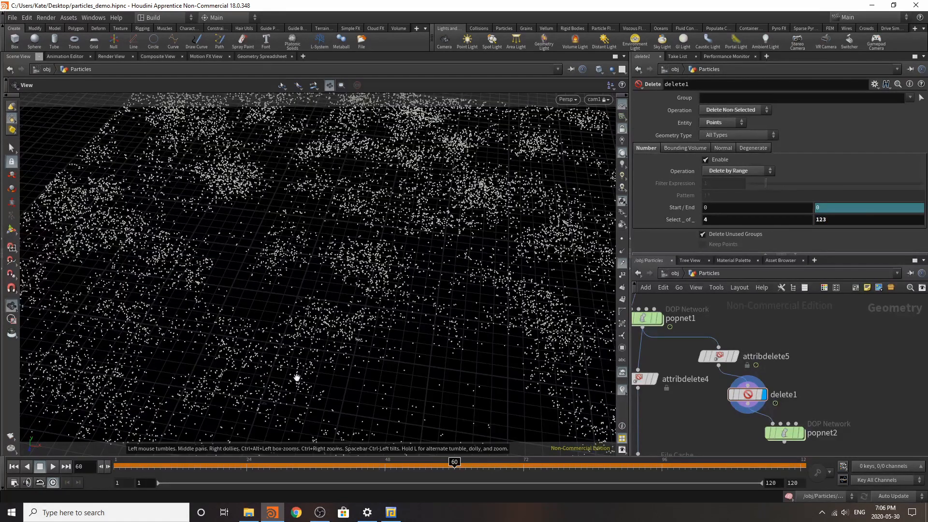
left_click(707, 220)
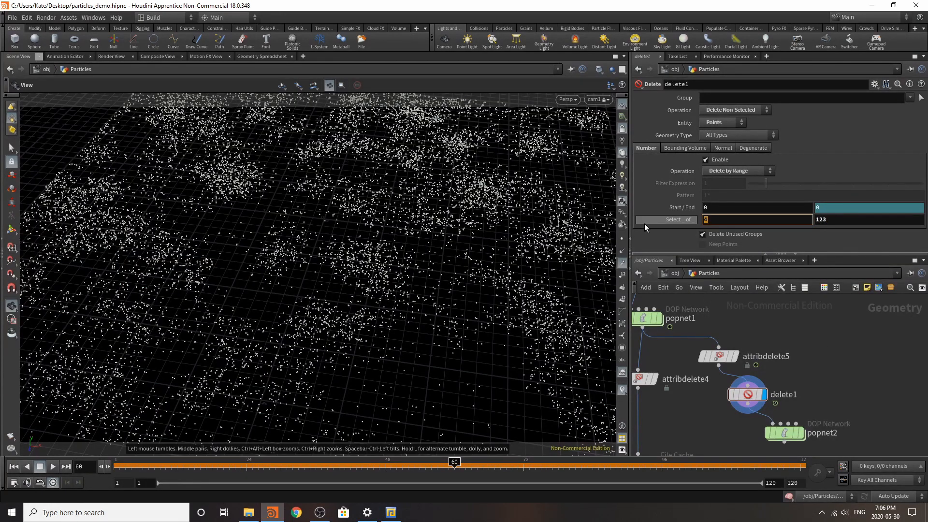
type("6")
key("Return")
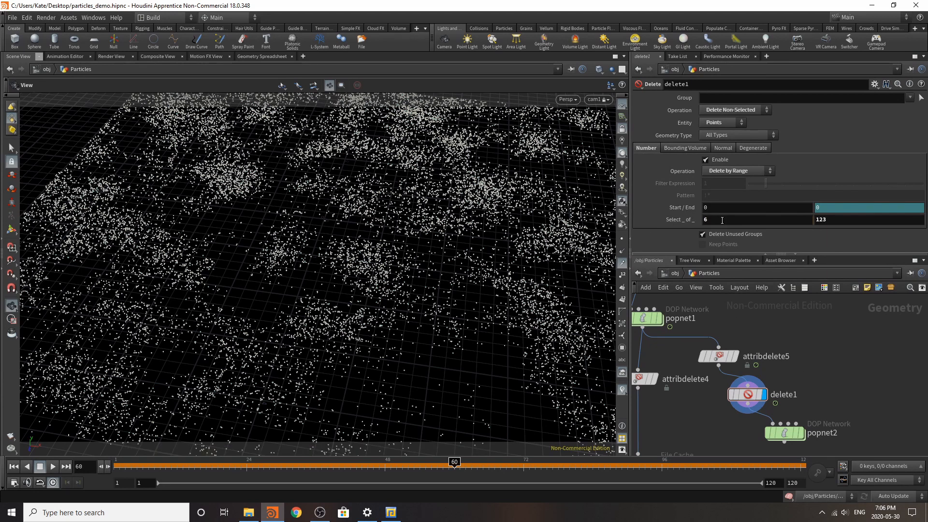
left_click_drag(723, 220, 701, 221)
type("1")
key("Return")
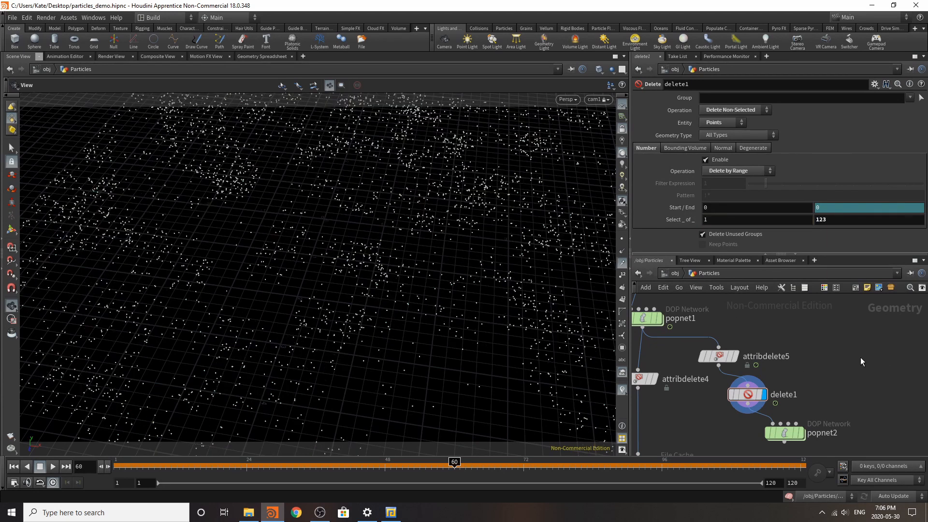
Step: Play back the thinned points from the first frame and pause
left_click(13, 467)
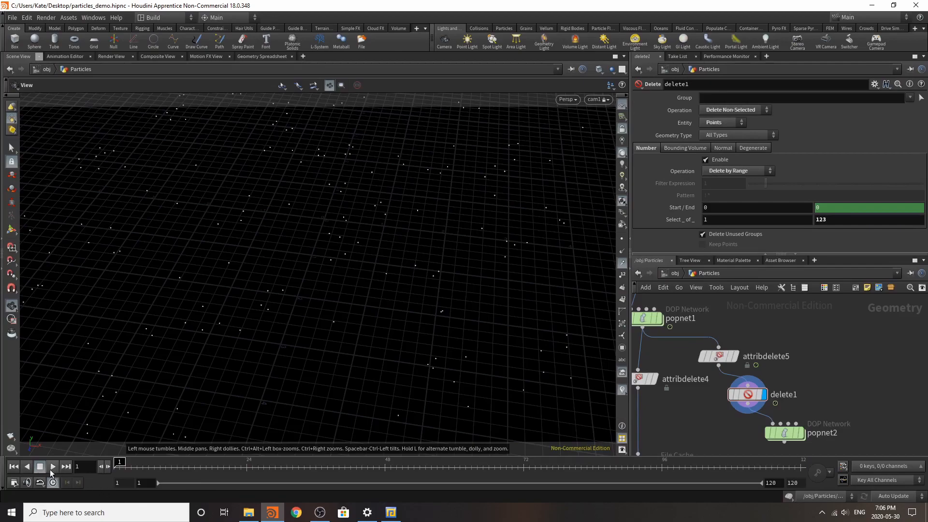
left_click(52, 467)
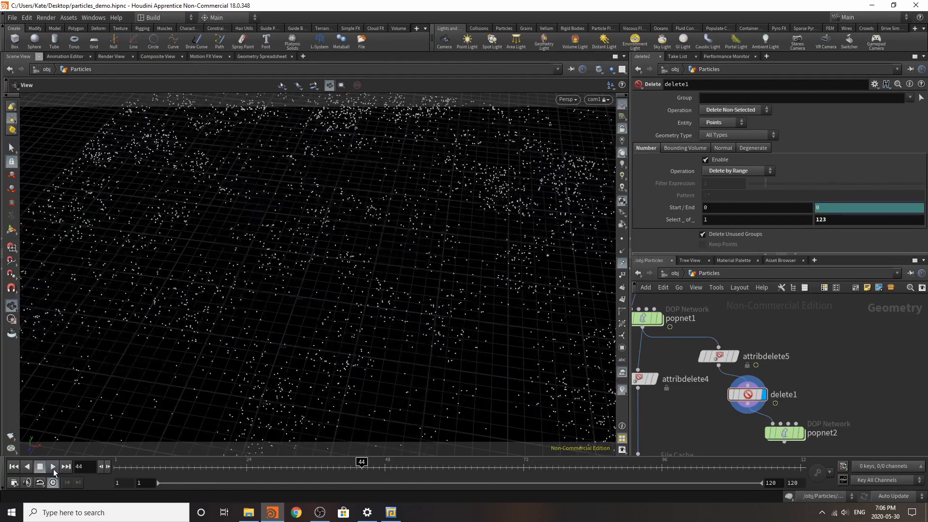
left_click(56, 469)
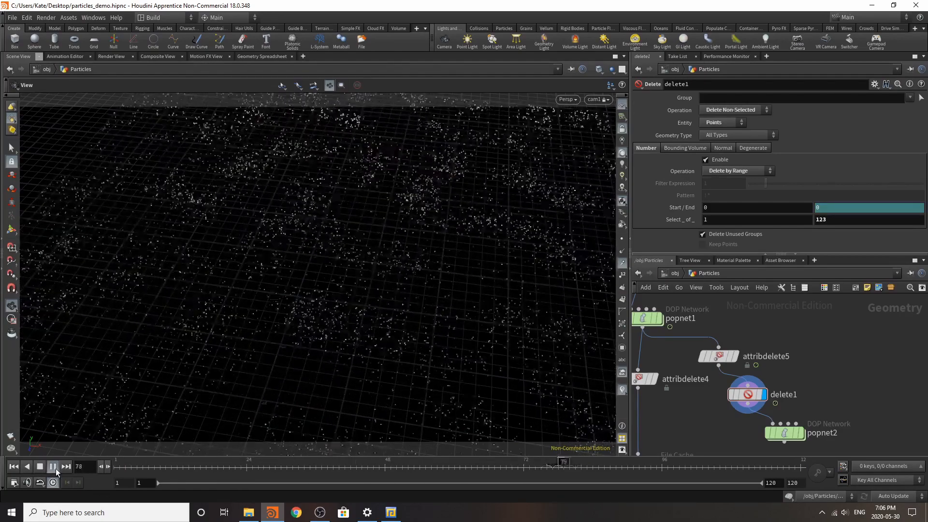
left_click(56, 469)
Step: Insert a Time Shift node between attribdelete5 and delete1, and play back the points briefly
scroll(791, 396, "down", 3)
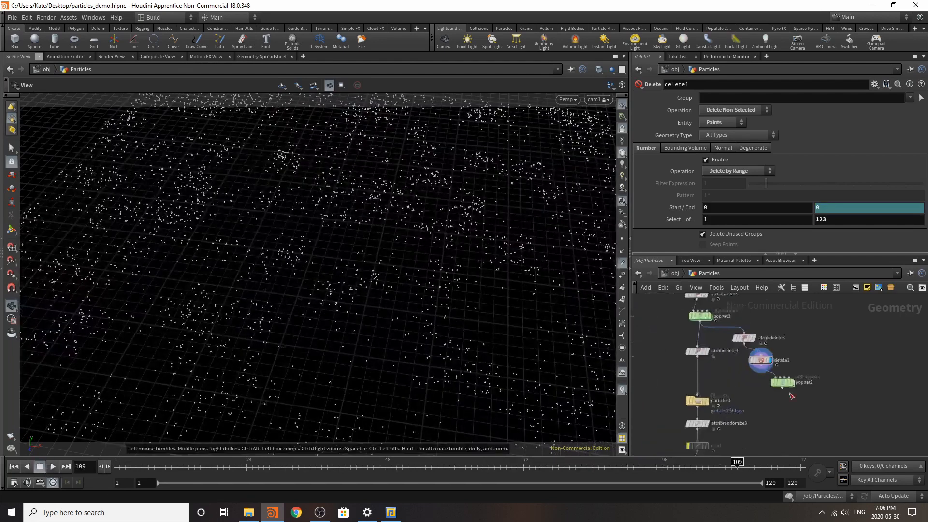
scroll(792, 396, "up", 5)
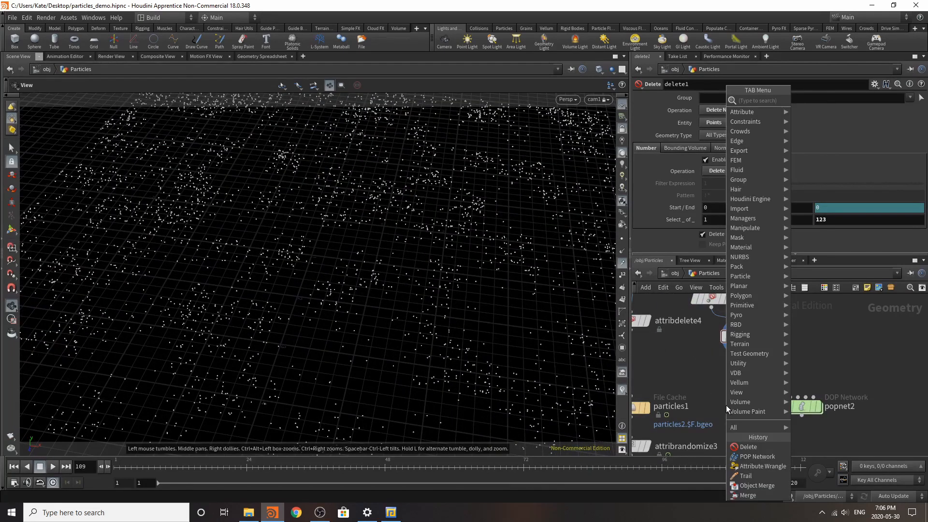
type("time")
left_click(815, 120)
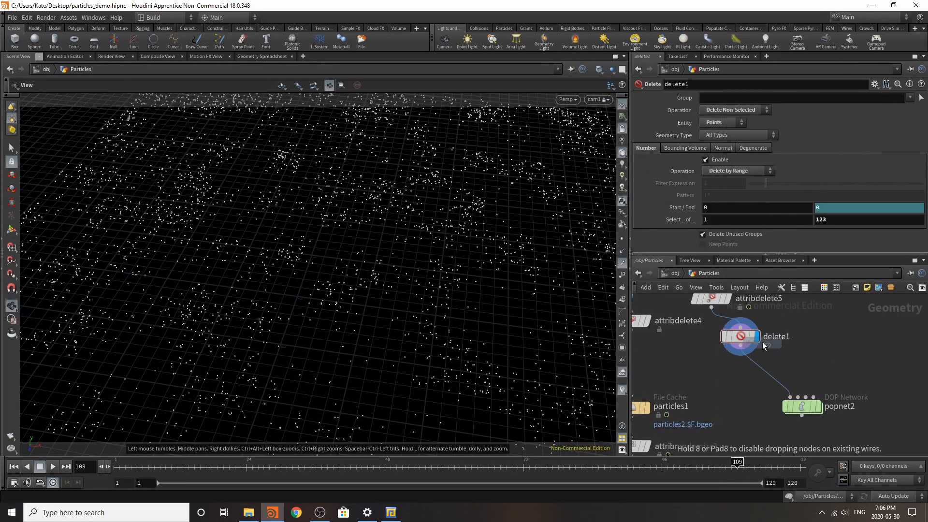
left_click(731, 325)
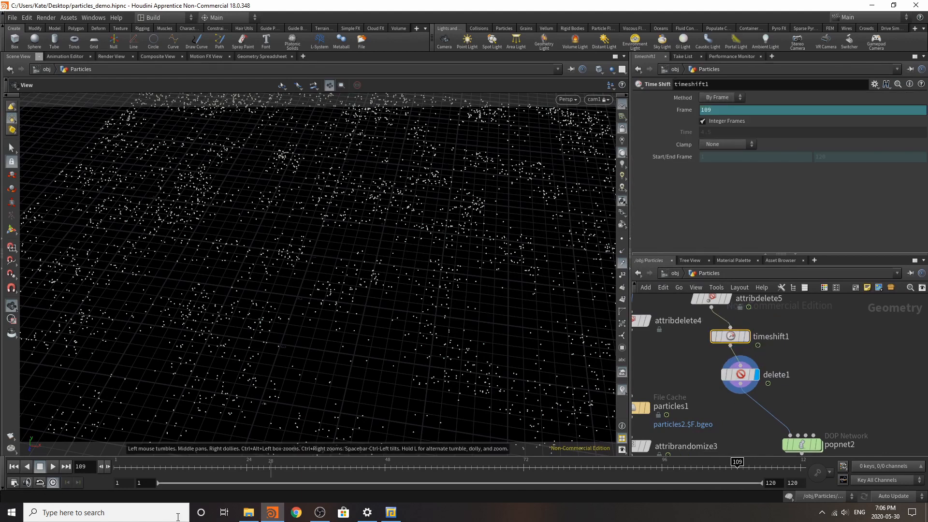
left_click(50, 470)
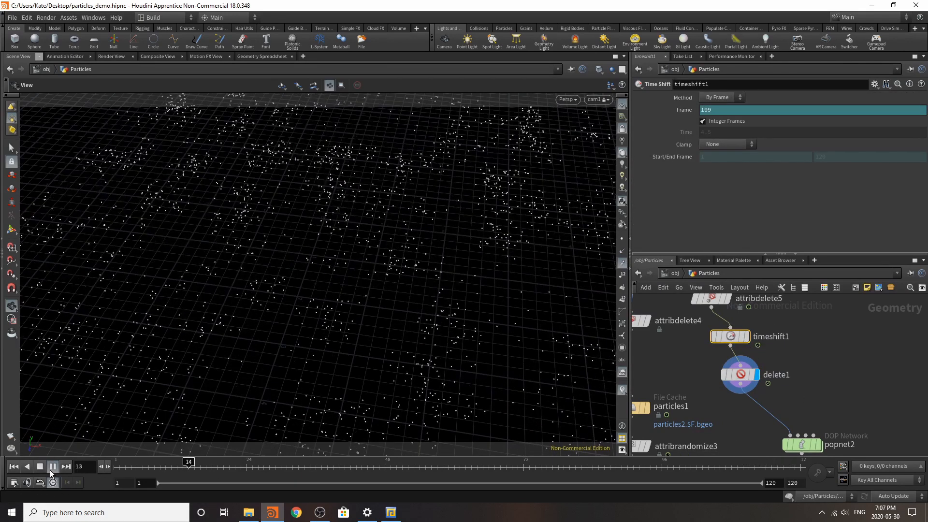
left_click(52, 466)
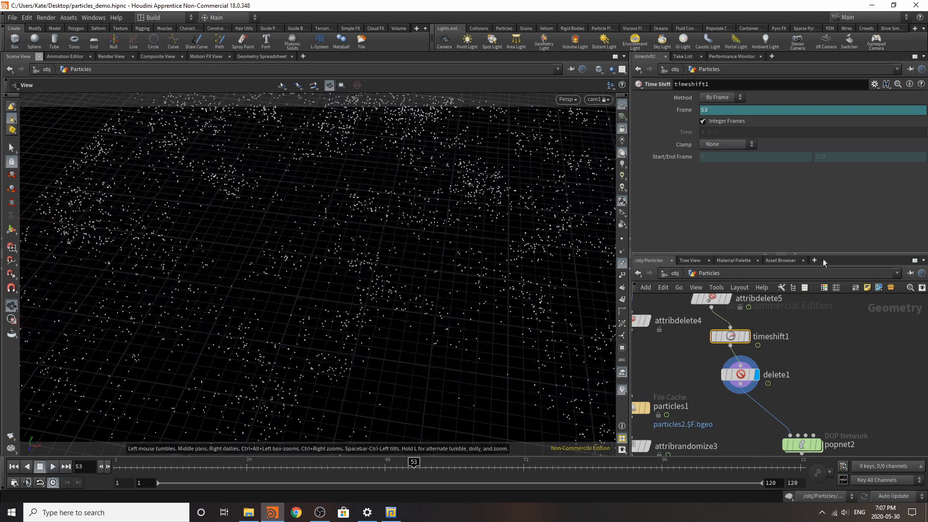
Step: Move popnet2 closer beneath delete1 and display its output
scroll(712, 359, "down", 4)
scroll(730, 382, "up", 4)
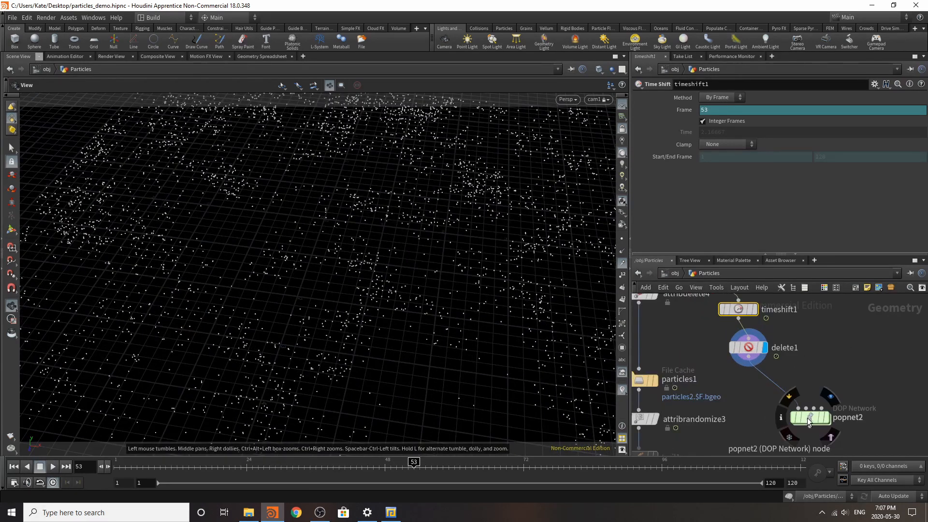
left_click_drag(809, 419, 776, 392)
mouse_move(793, 398)
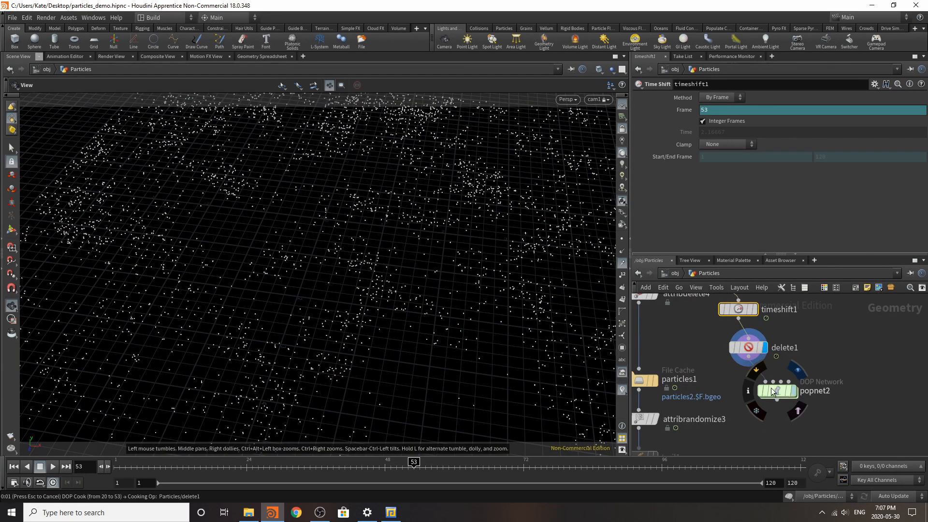
left_click(782, 393)
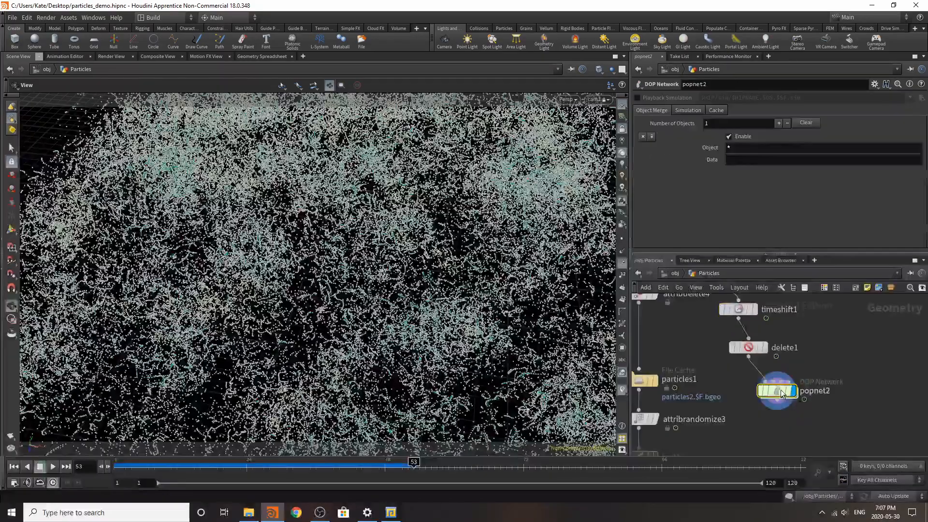
Step: Simulate popnet2 from the first frame through frame 120, and pause the playback at frame 19
left_click(15, 468)
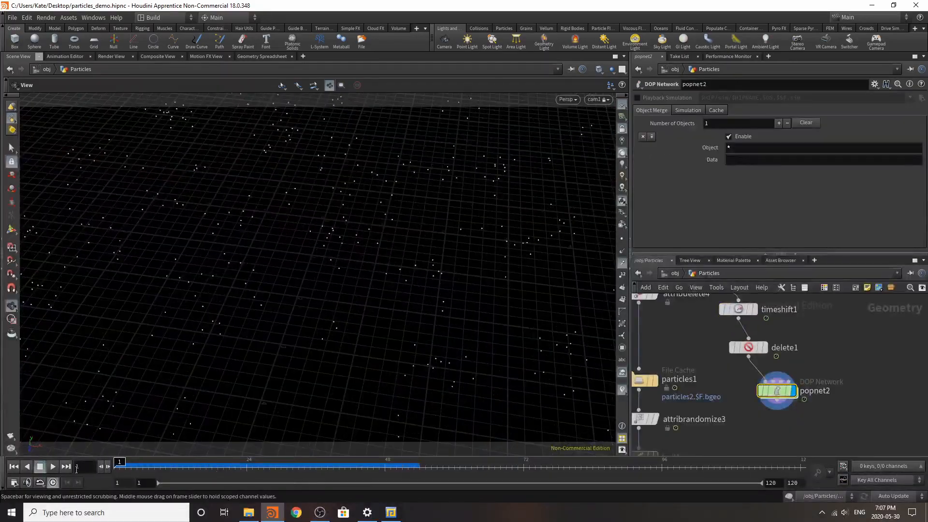
left_click(51, 468)
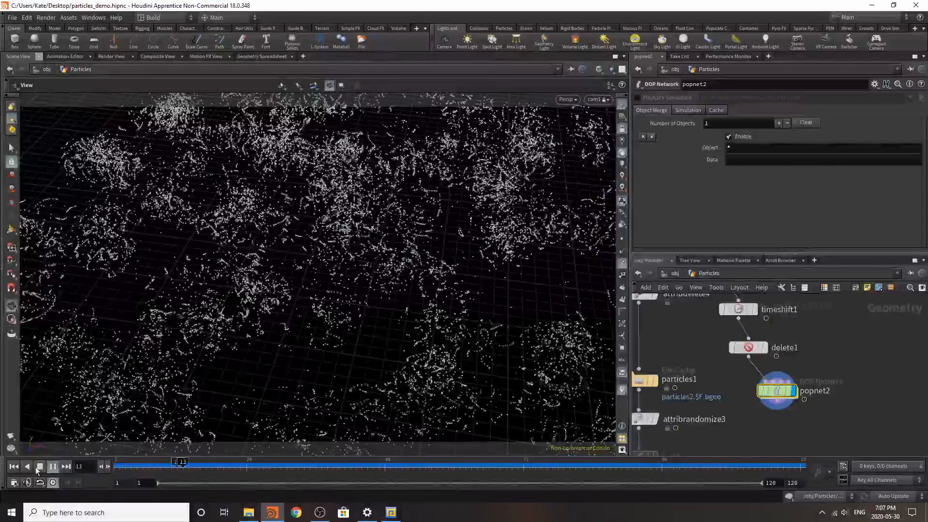
left_click(56, 468)
Step: View the whole scene at object level and reopen the Particles network
left_click(675, 273)
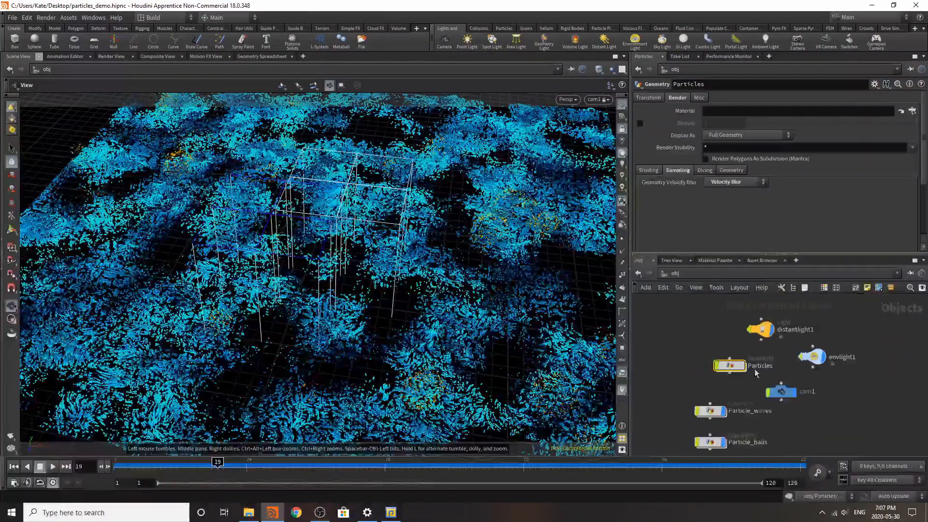
double_click(731, 366)
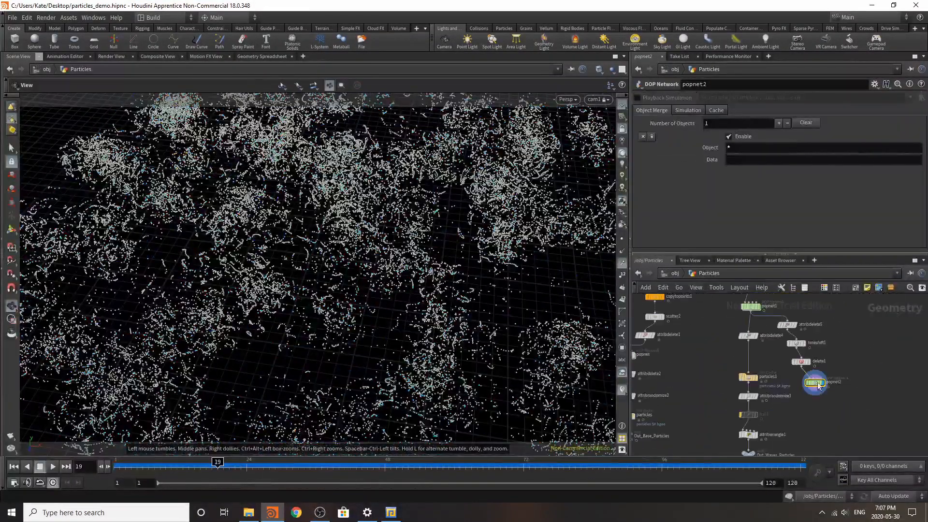
Step: Insert a Time Shift node between delete1 and popnet2, and display its output
scroll(824, 421, "up", 2)
key("Tab")
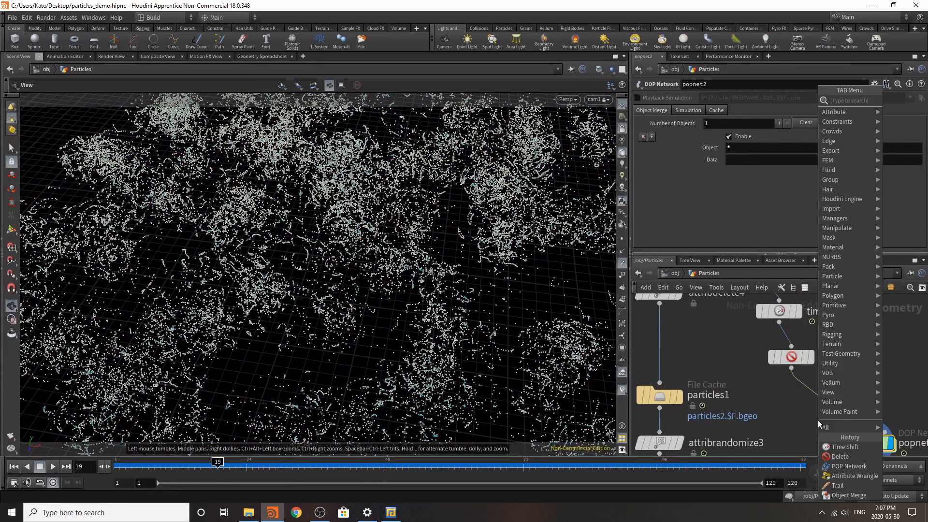
type("time")
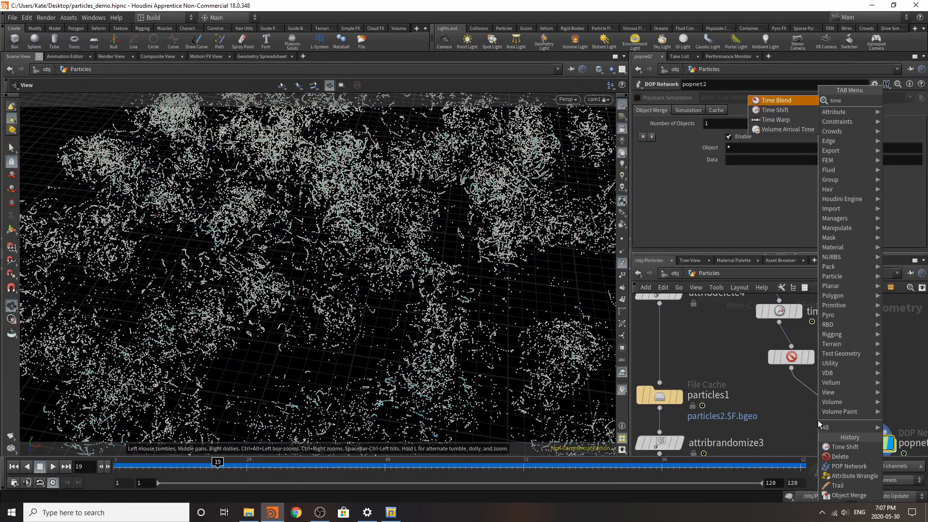
left_click(807, 112)
left_click(808, 394)
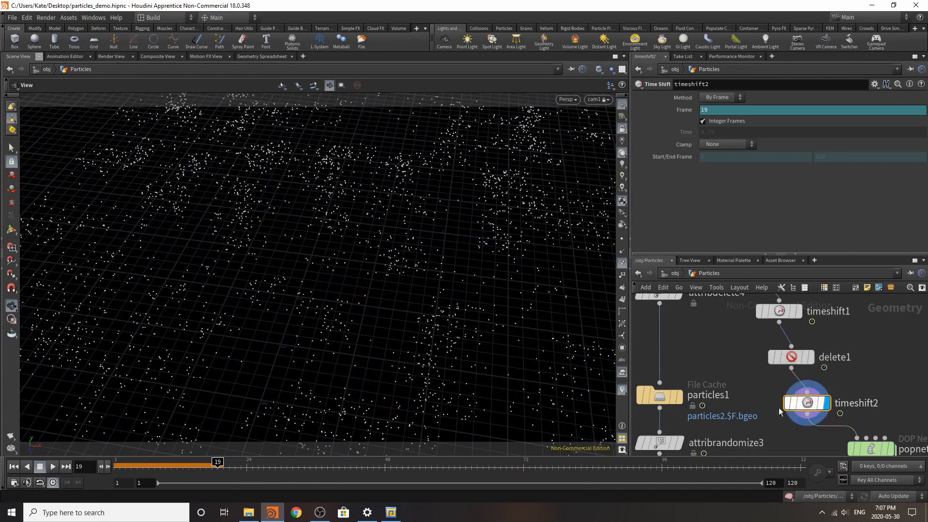
Step: Freeze timeshift2 at frame 18 by deleting the channel on its Frame parameter, and play back from the first frame to check
left_click_drag(153, 471, 211, 476)
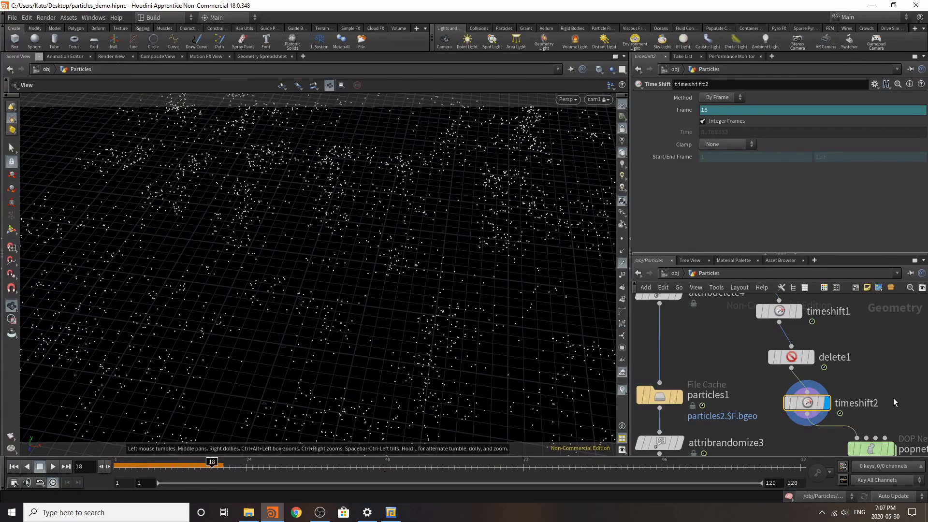
right_click(713, 107)
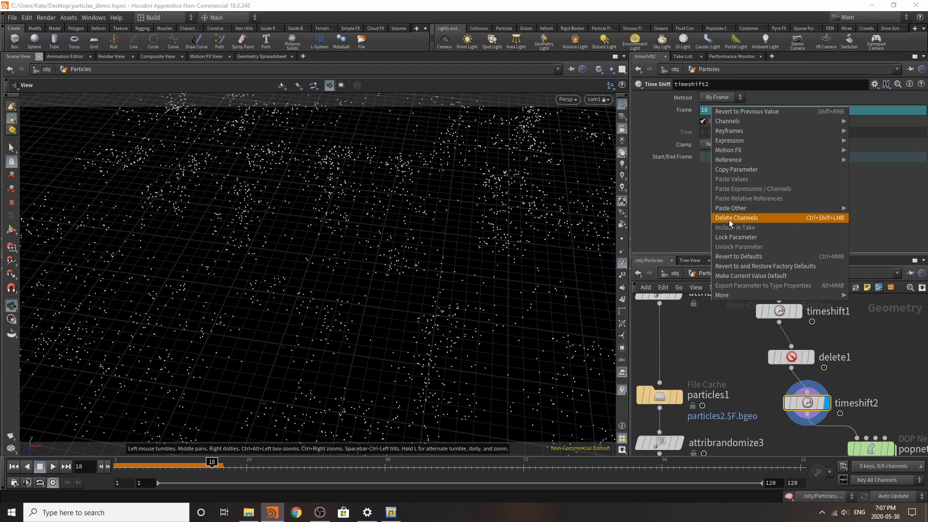
left_click(744, 217)
left_click(13, 467)
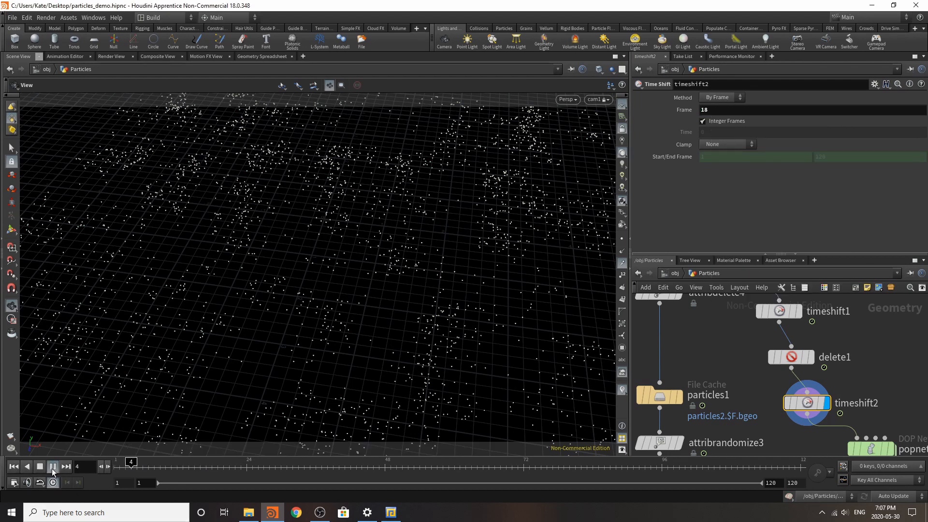
left_click(40, 467)
Step: Display popnet2, simulate it from the first frame, and inspect frame 72 from a lower viewing angle
scroll(812, 391, "down", 5)
scroll(846, 442, "up", 4)
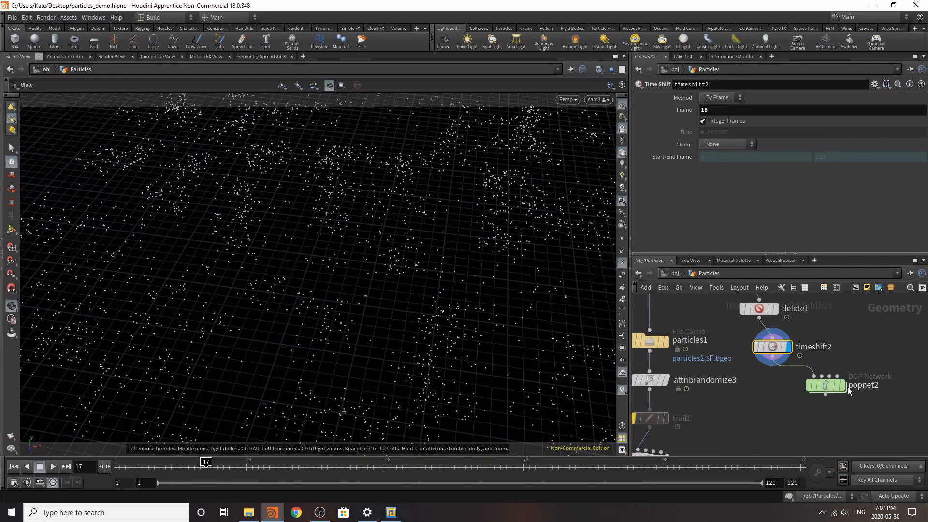
left_click(849, 388)
left_click(844, 386)
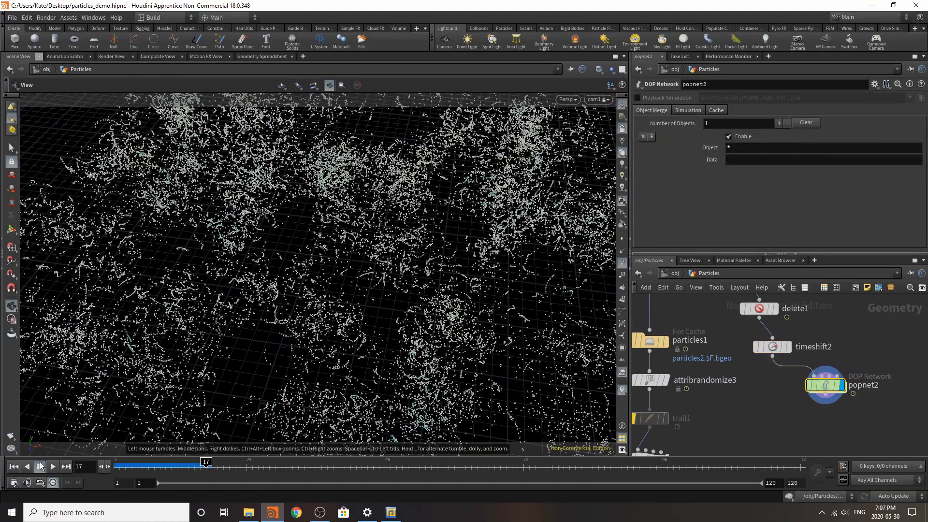
left_click(14, 467)
left_click(52, 467)
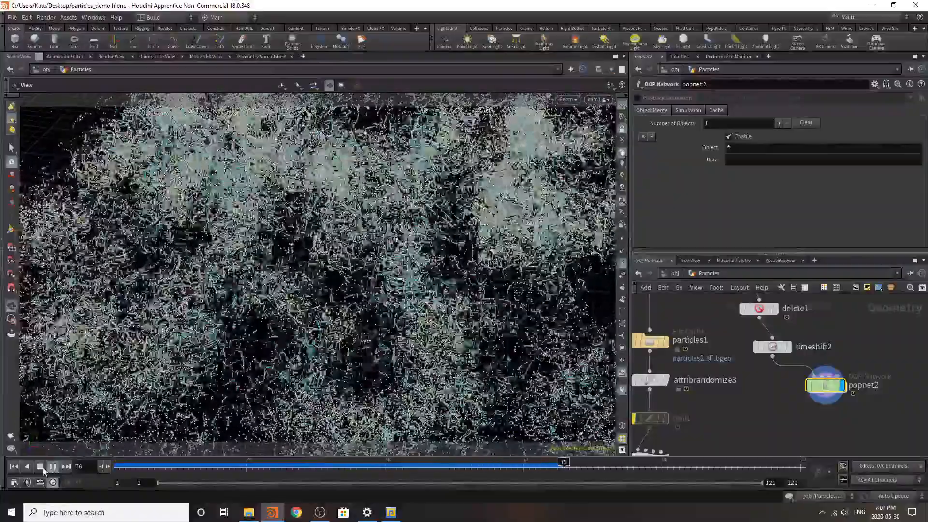
left_click(53, 467)
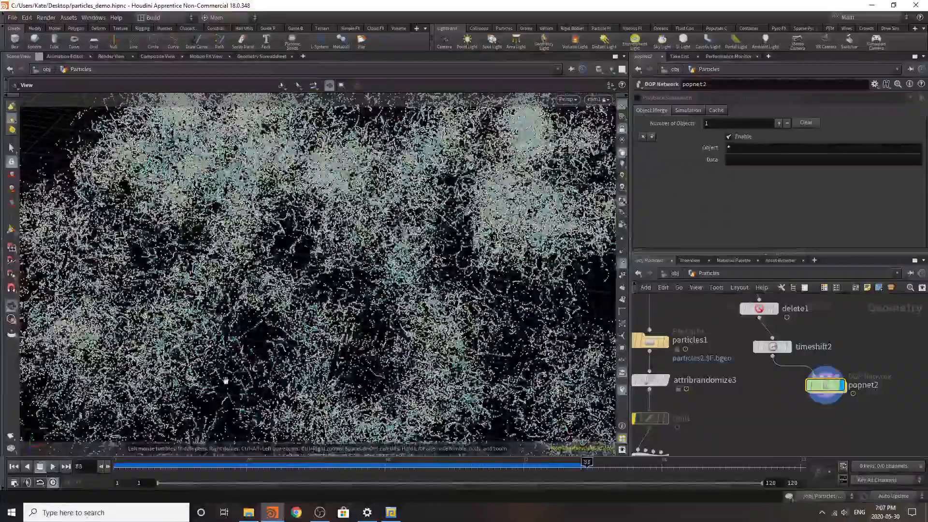
left_click_drag(229, 473, 524, 490)
left_click_drag(388, 345, 388, 267)
scroll(801, 373, "down", 4)
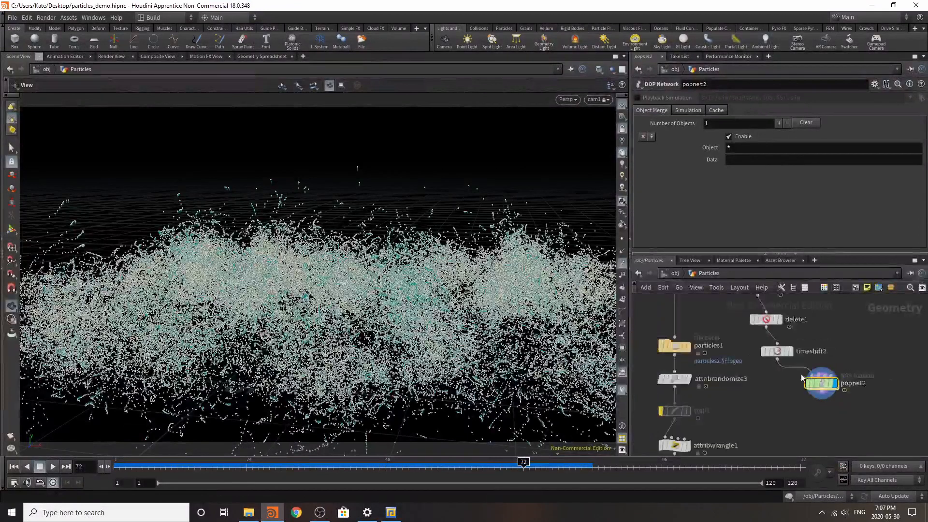
Step: Append an Add node beneath popnet2 and display its output
scroll(817, 394, "up", 5)
key("Tab")
type("add")
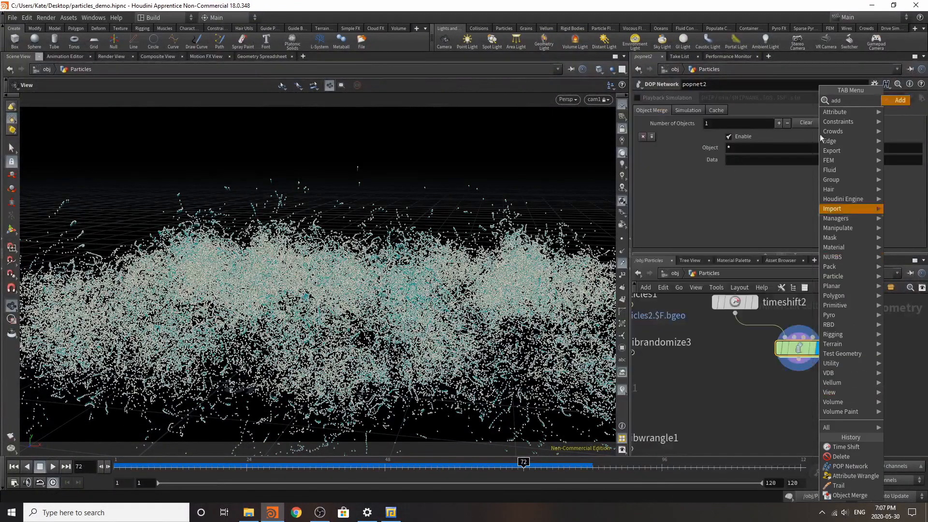
left_click(889, 102)
left_click(798, 399)
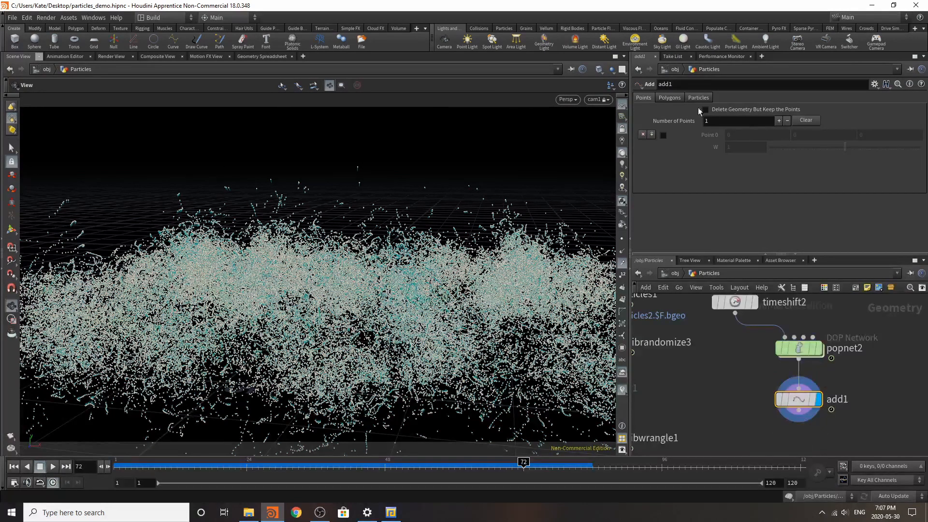
Step: Set add1 to build polygons By Group, adding By Attribute with the attribute name id, and play back from the first frame
left_click(668, 98)
left_click(696, 122)
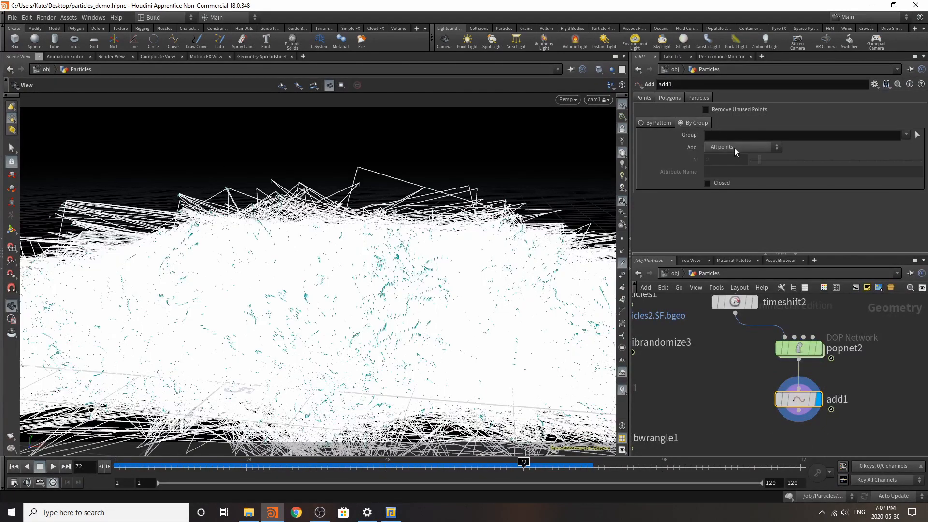
left_click(736, 146)
left_click(725, 198)
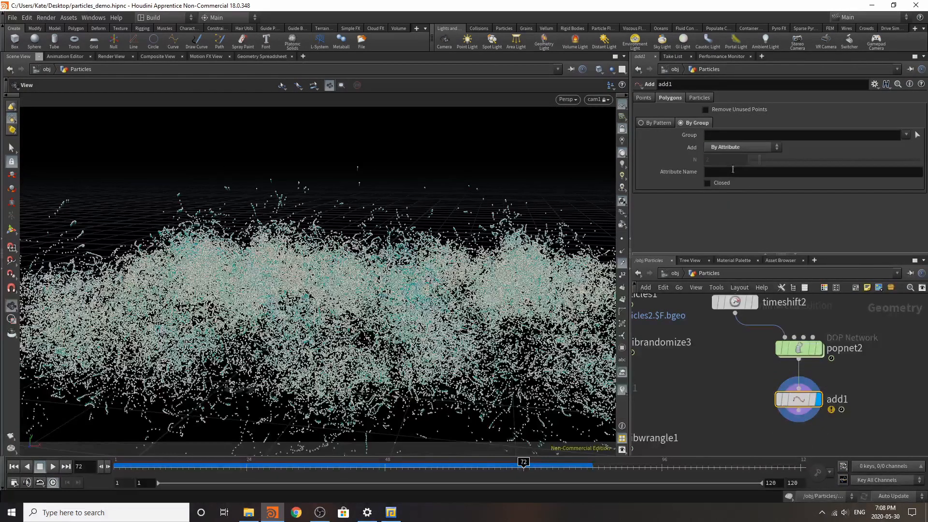
left_click(731, 172)
type("id")
key("Return")
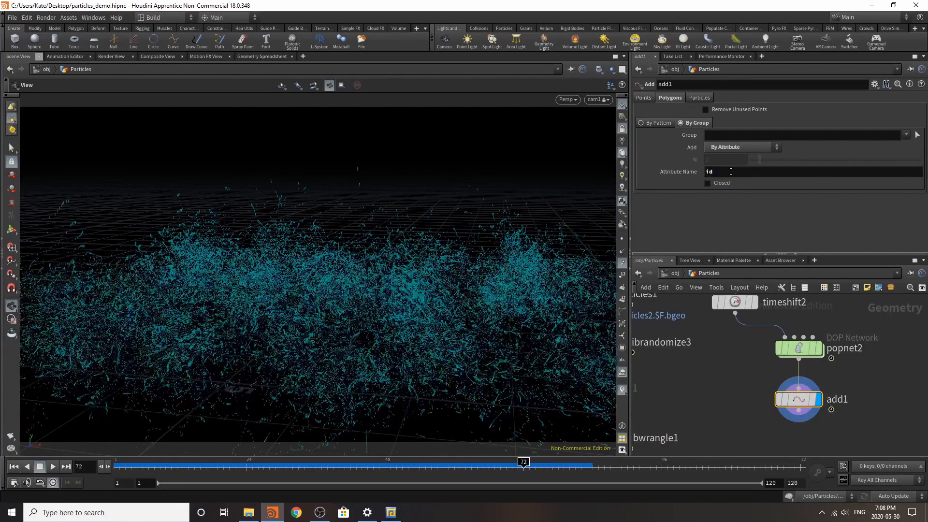
left_click(14, 467)
left_click(51, 467)
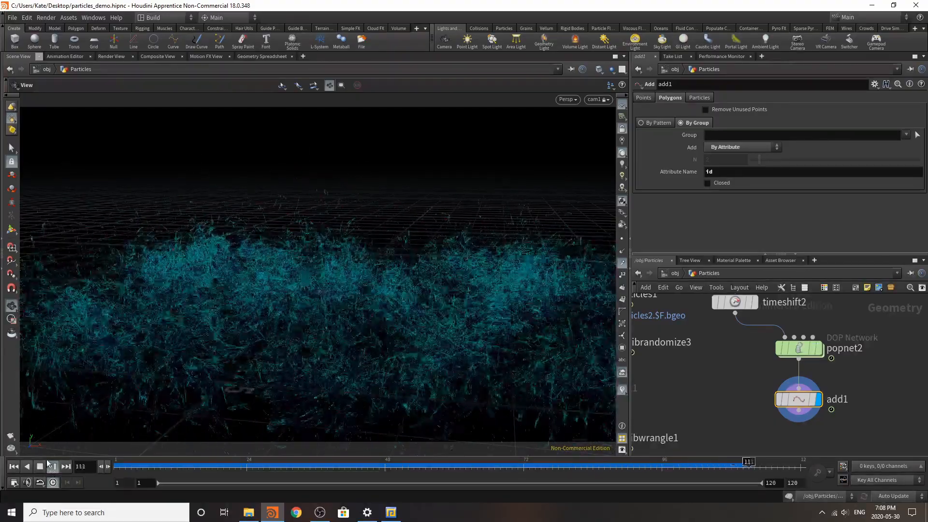
Step: Append an Attribute Create node beneath add1 and display its output
key("Tab")
type("at")
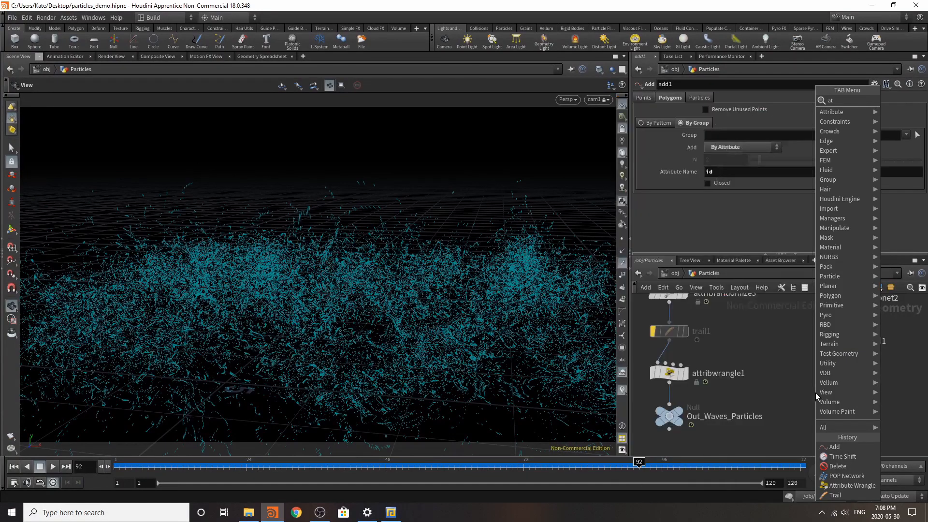
type("tr")
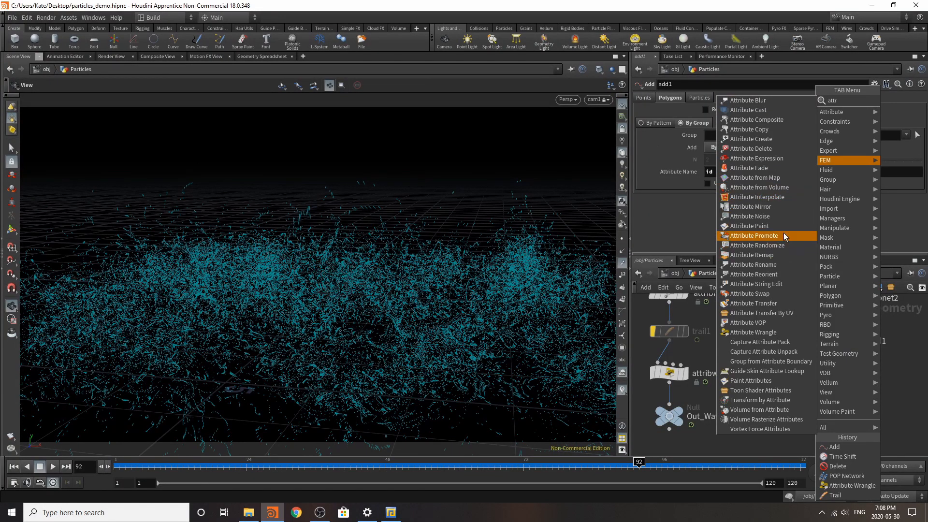
left_click(779, 140)
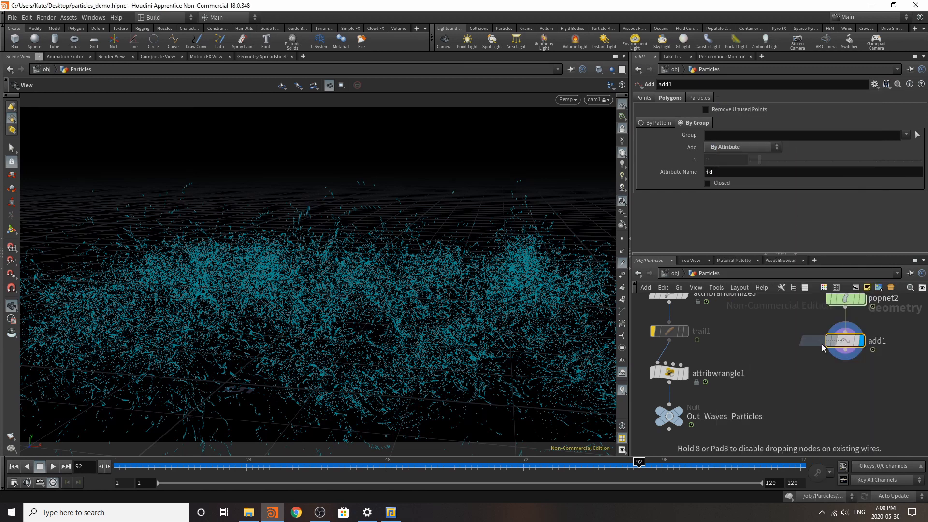
left_click(851, 385)
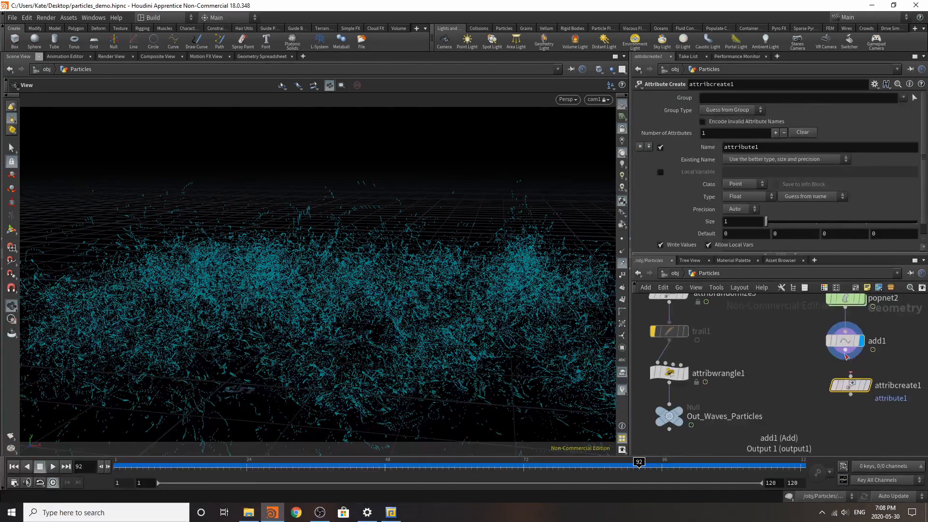
left_click(863, 387)
Step: Name the attribute in attribcreate1 width and set its first value component to 0.0003
left_click_drag(773, 146, 562, 145)
type("width")
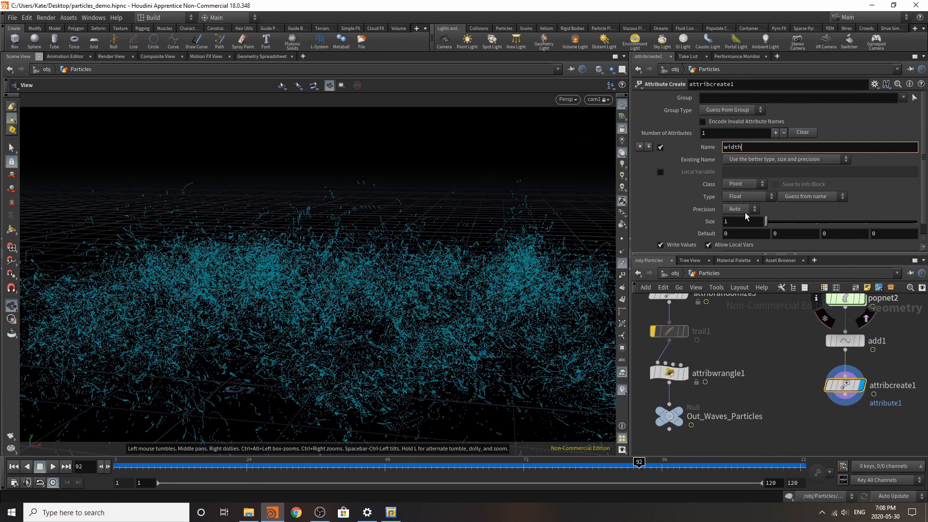
key("Return")
left_click(736, 242)
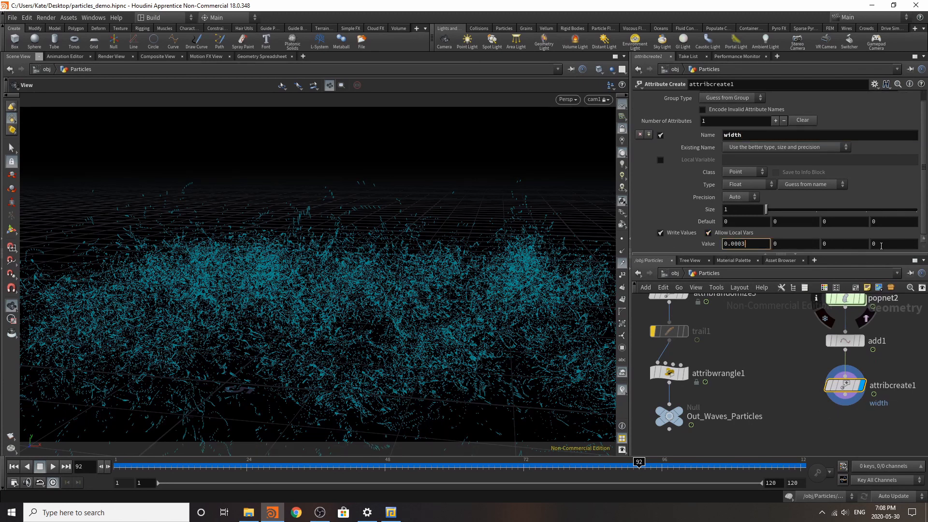
left_click(785, 377)
Step: Return to object level and hide the Particle_waves and Particle_balls geometry
scroll(817, 416, "down", 3)
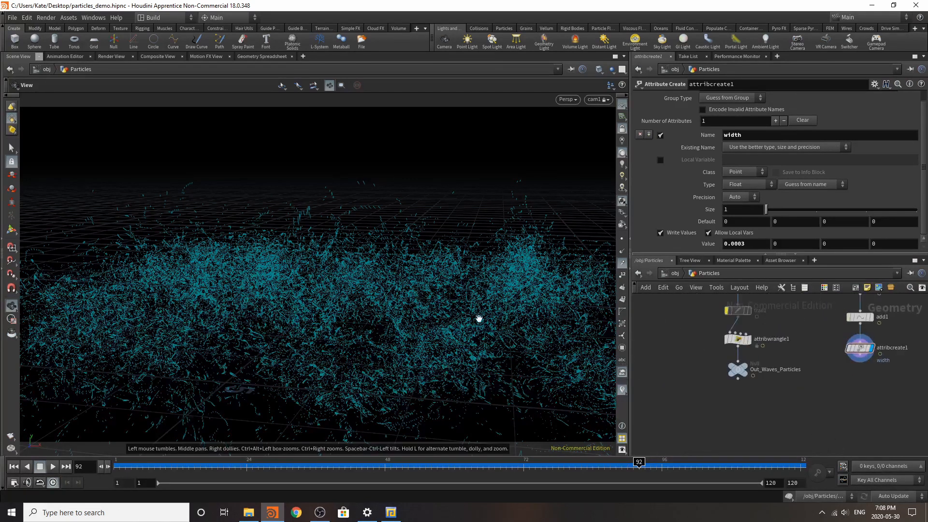
left_click(674, 274)
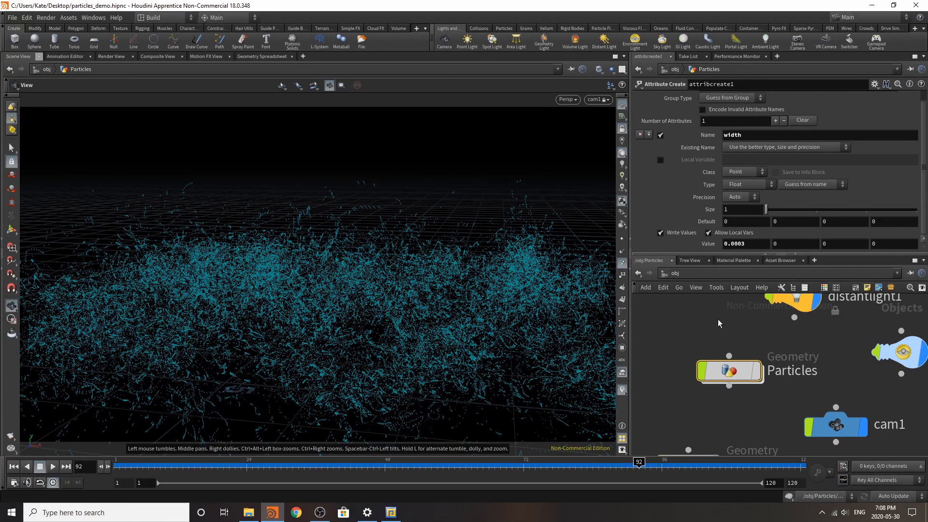
left_click(746, 366)
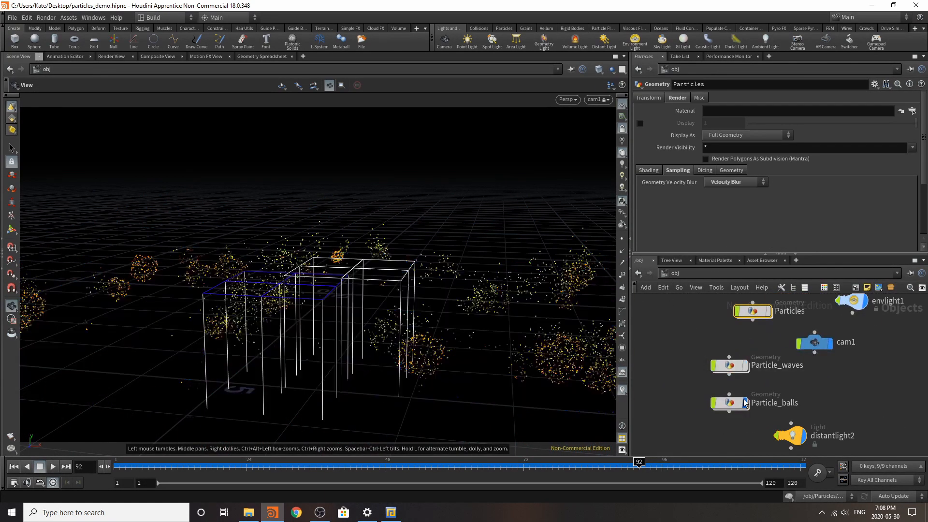
left_click(745, 403)
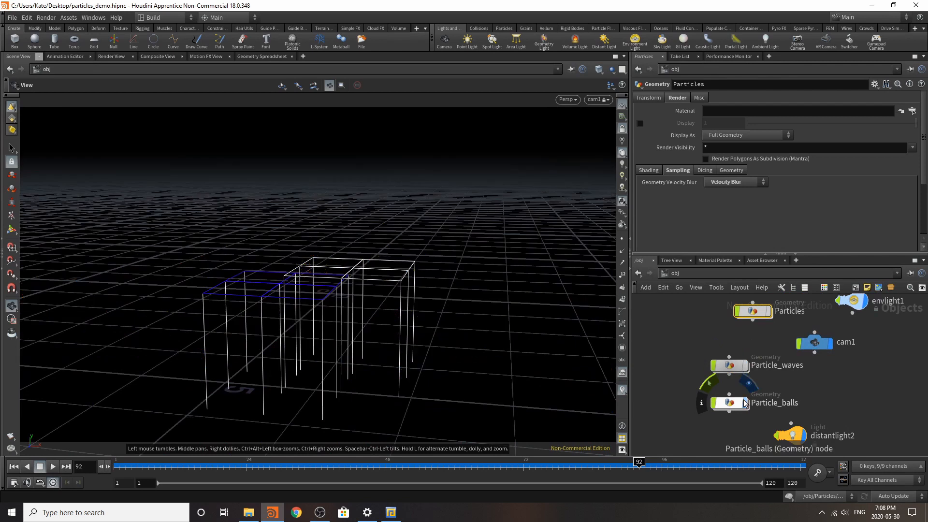
left_click(453, 44)
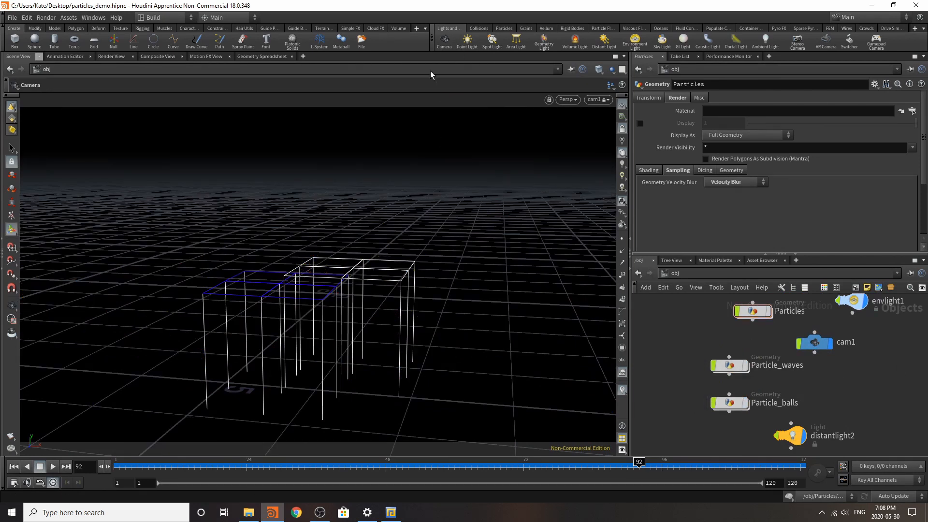
key("ctrl+z")
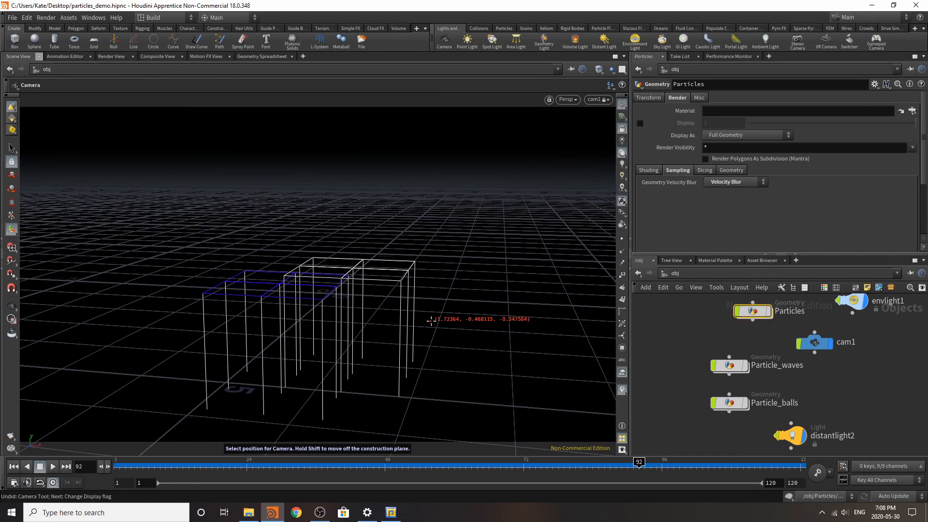
key("Escape")
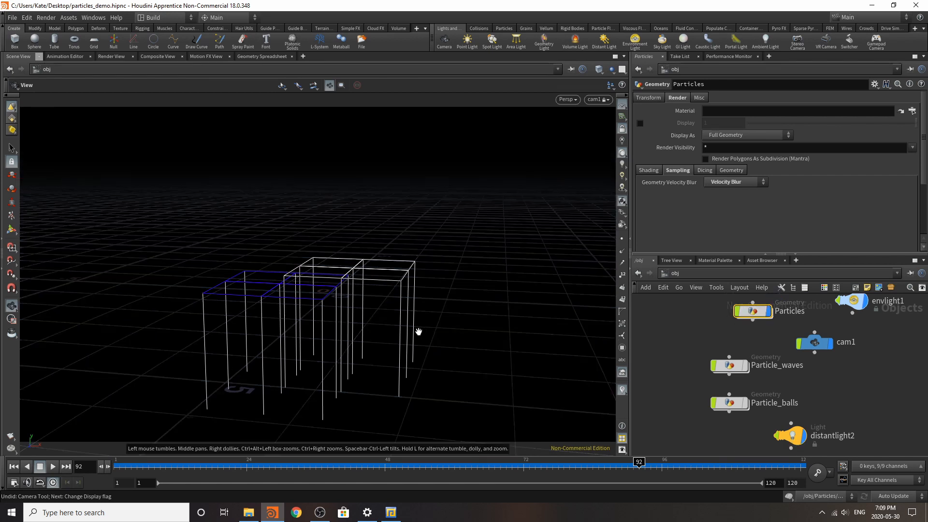
Step: Go to frame 67, reopen the Particles network, and frame a close, low view of the particle lines
mouse_move(483, 469)
left_mouse_down()
mouse_move(304, 467)
mouse_move(494, 465)
left_mouse_up()
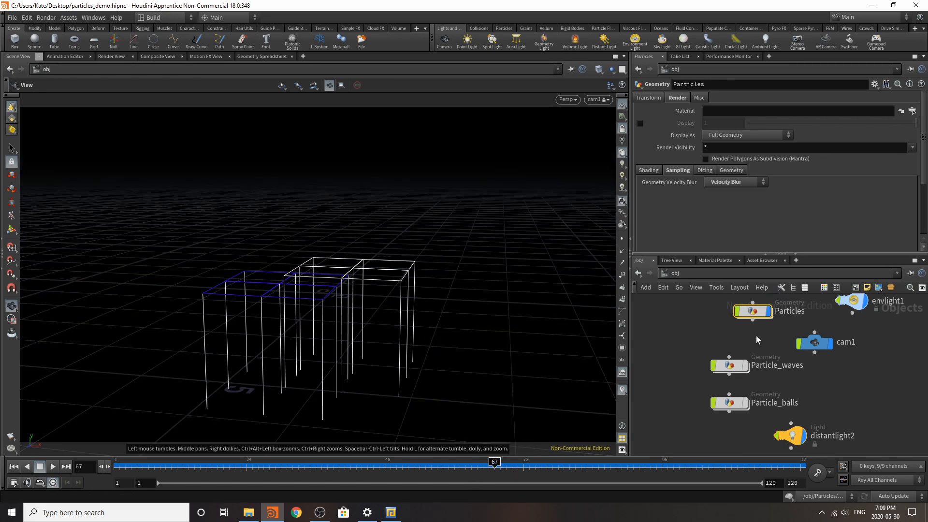
double_click(754, 316)
left_click_drag(418, 356, 410, 331)
scroll(416, 317, "up", 3)
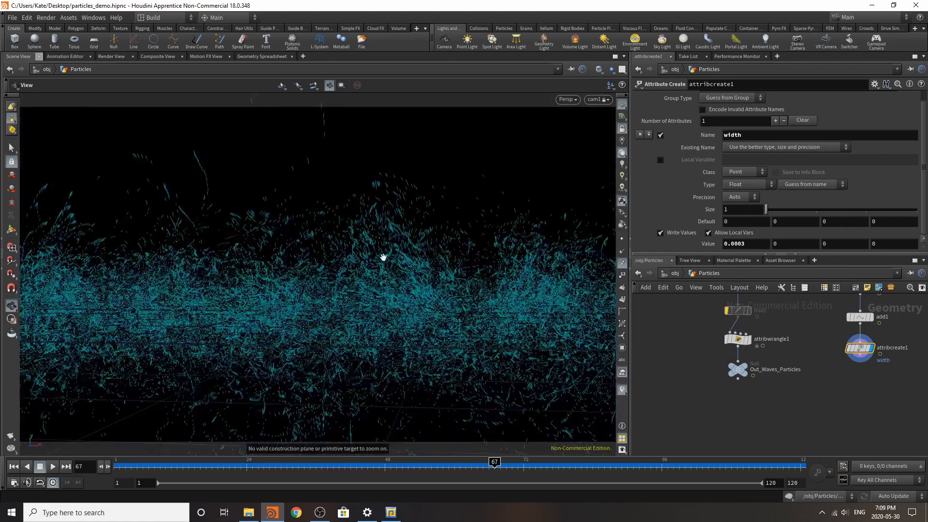
scroll(383, 256, "up", 3)
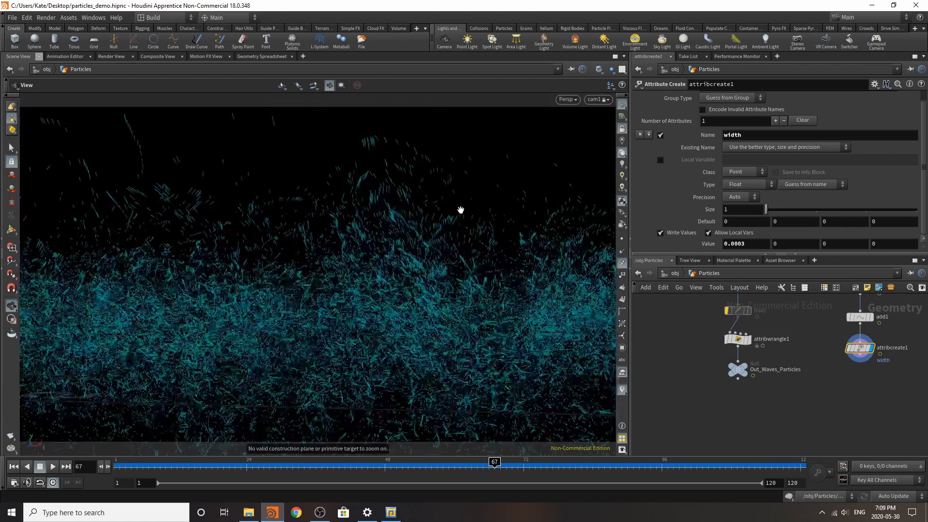
Step: Create a second camera from the current view and place its node just beneath cam1
left_click(439, 42)
left_click_drag(794, 440, 781, 344)
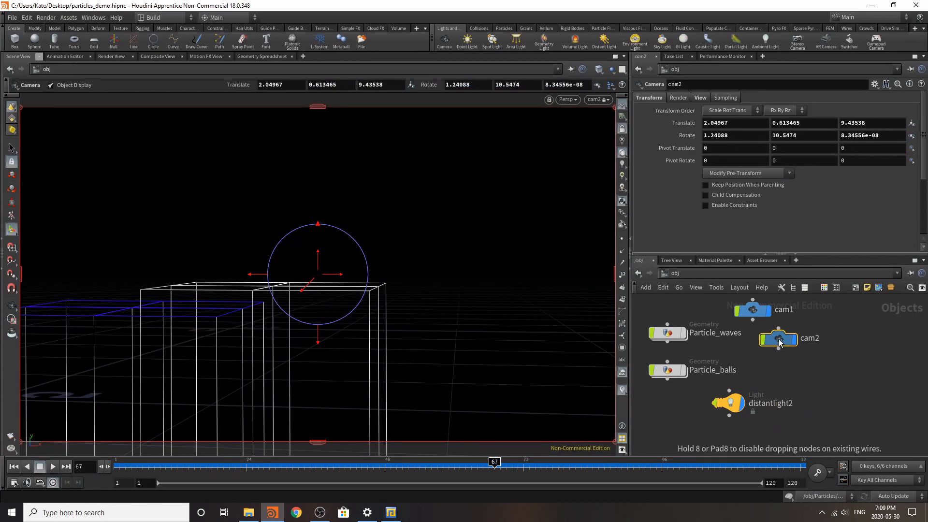
scroll(784, 380, "down", 5)
scroll(767, 339, "up", 5)
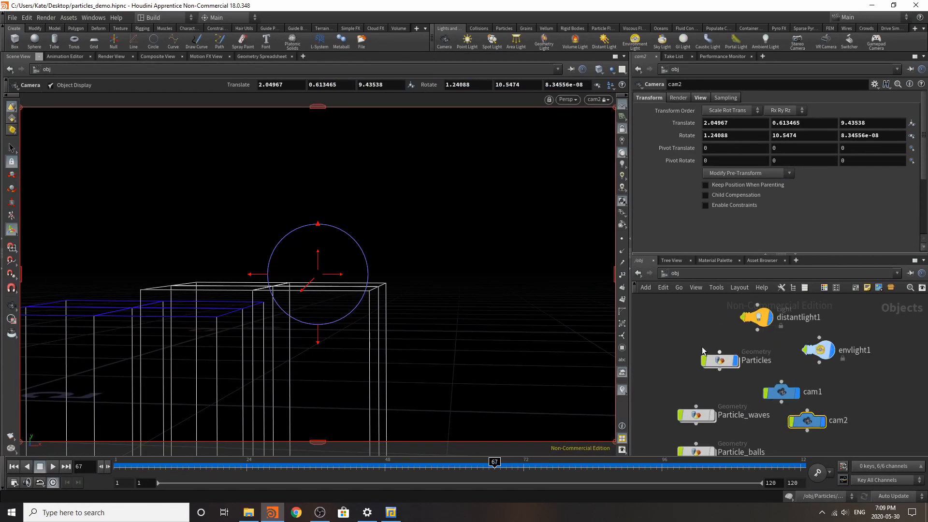
Step: Inside the Particles network, add a null beneath attribcreate1, connect and display it, and name it Out_Lines
double_click(720, 361)
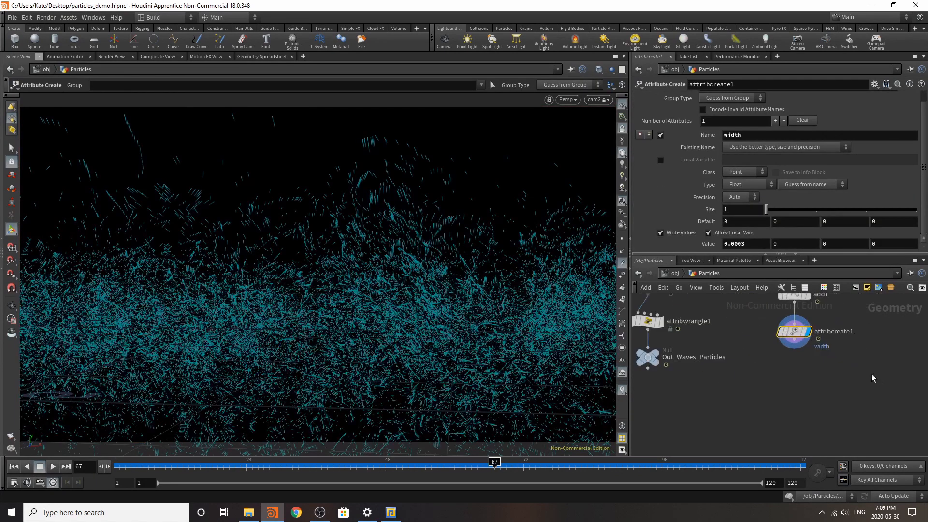
key("Tab")
type("null")
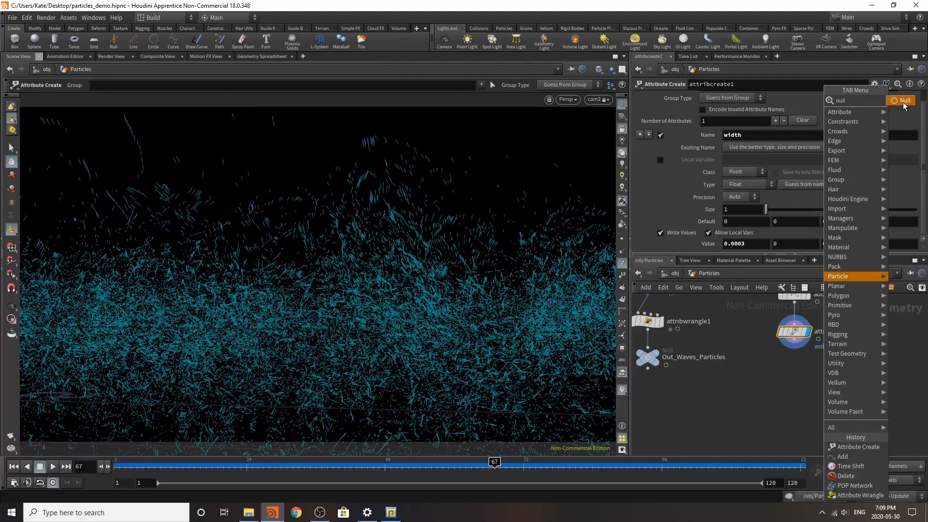
left_click(903, 100)
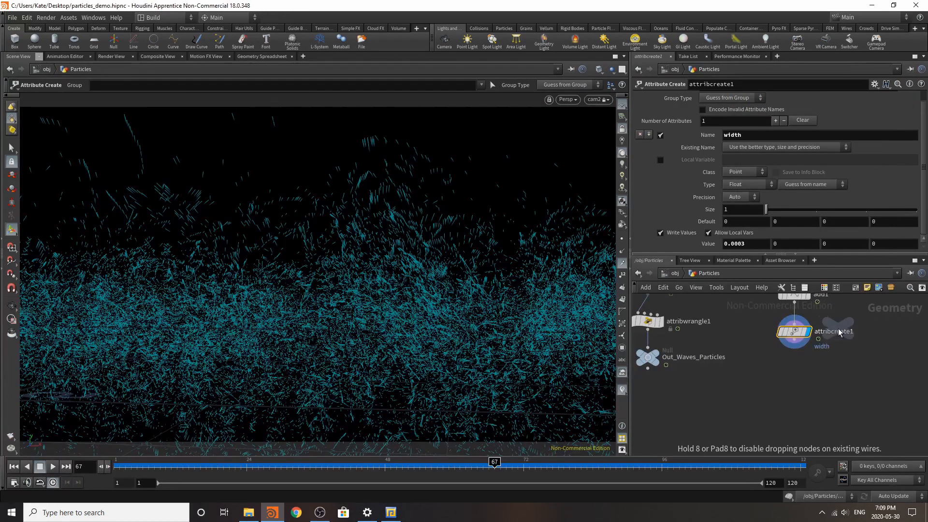
left_click(804, 375)
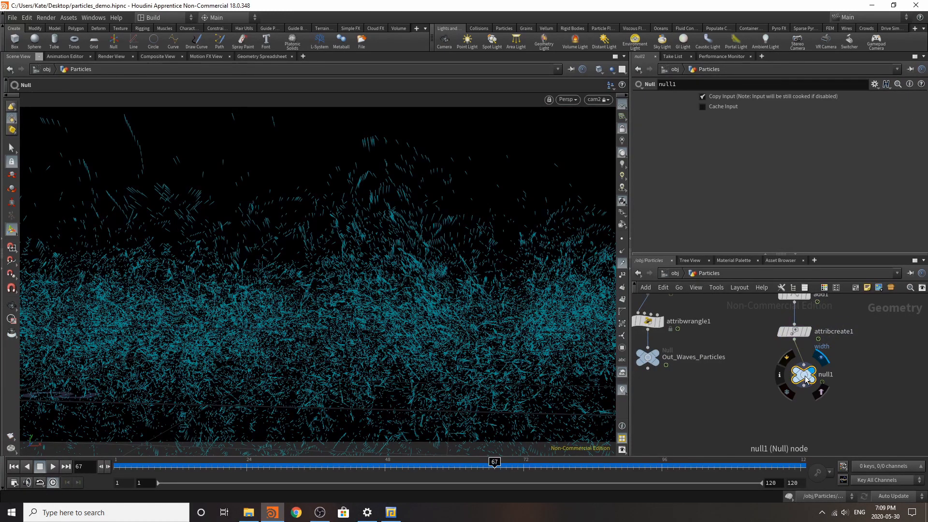
double_click(825, 375)
type("Out_Li")
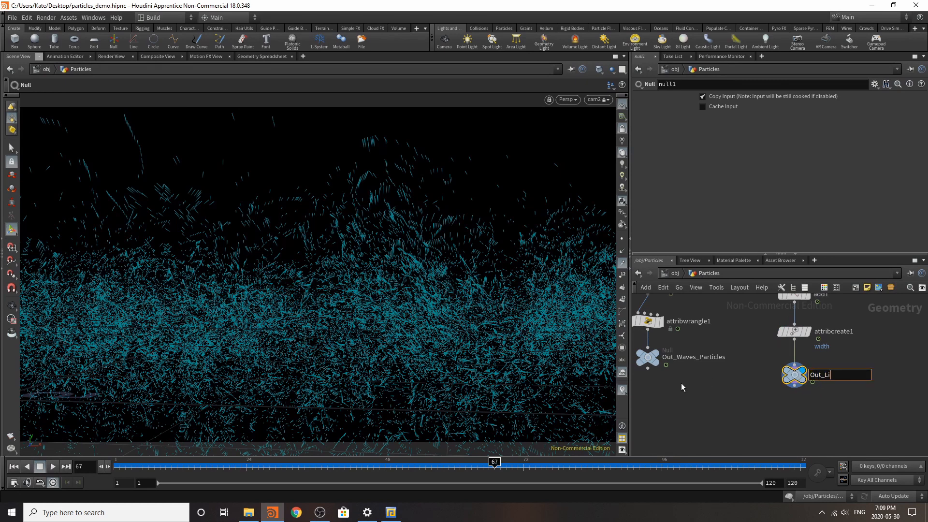
type("ne")
key("Return")
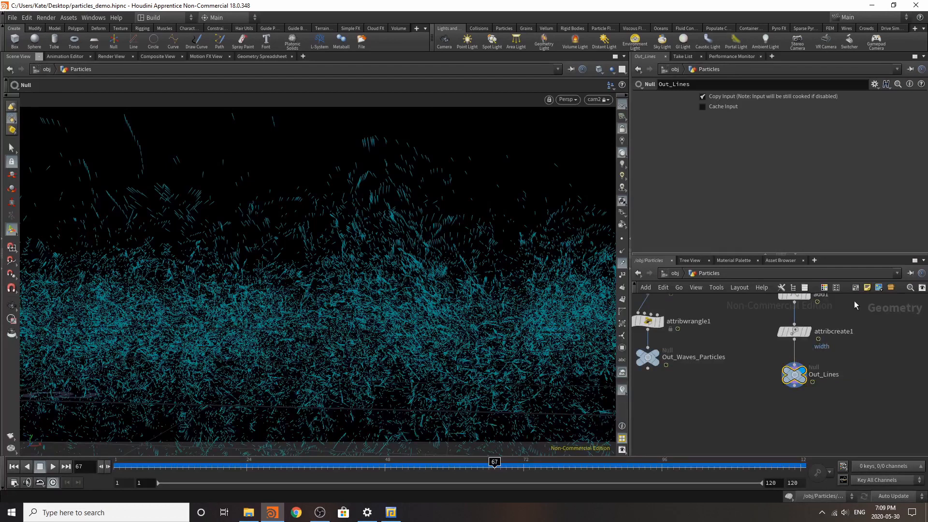
Step: Return to object level and start a render of the particle lines through cam2
left_click(673, 278)
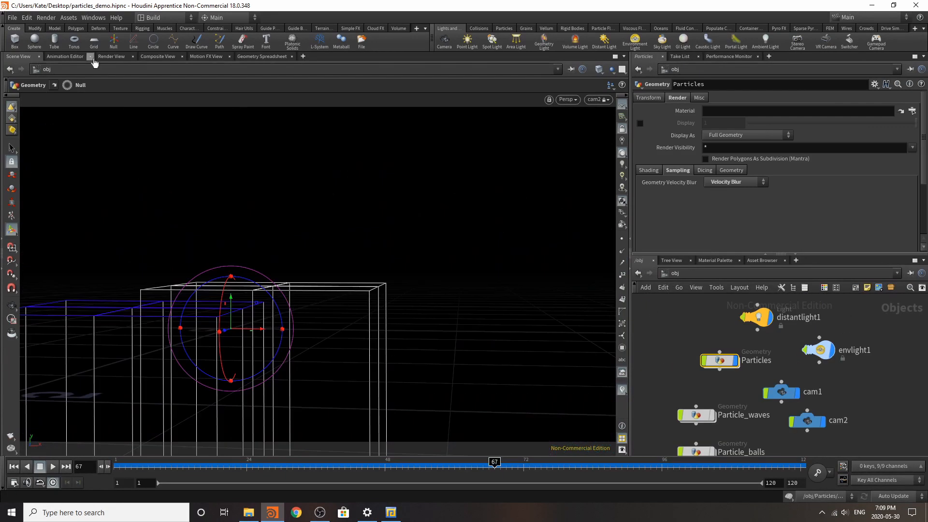
left_click(111, 57)
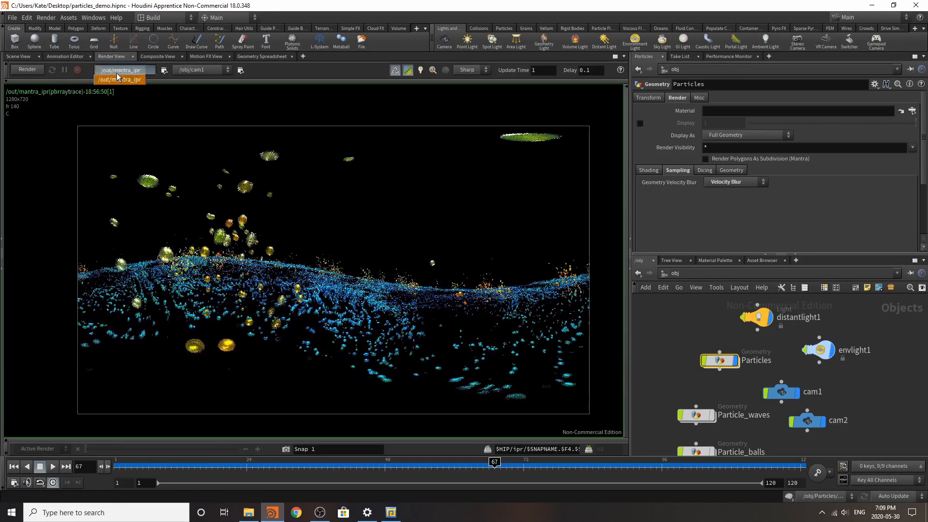
left_click(209, 71)
left_click(198, 105)
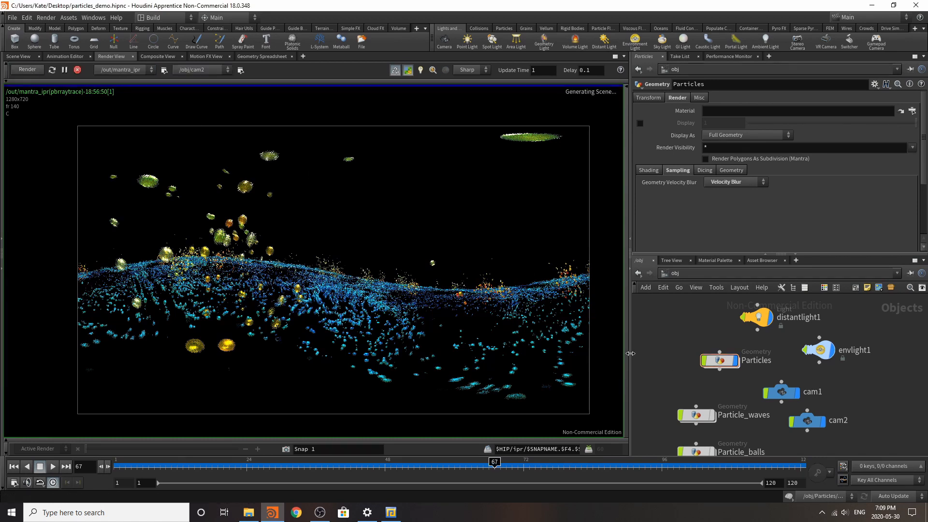
Step: In the Particles network, go to frame 87 and display the Out_Lines null
mouse_move(716, 365)
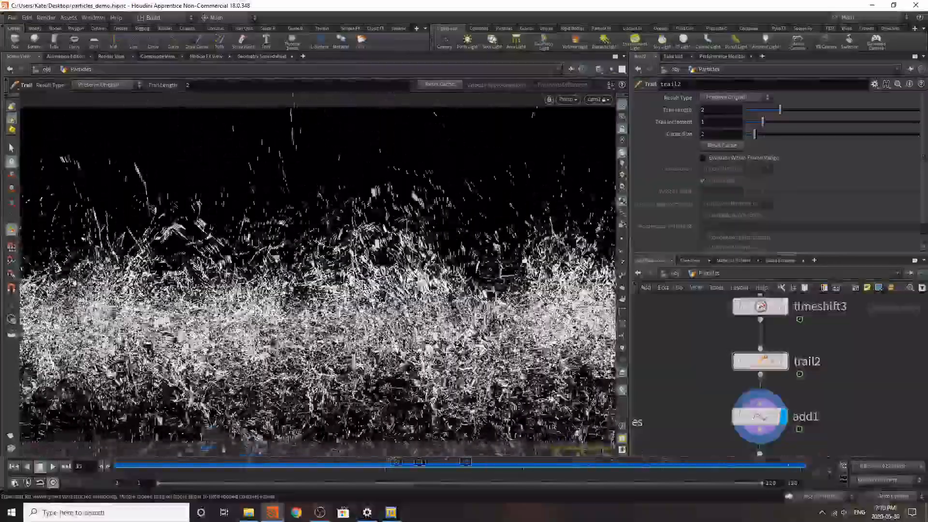
left_click_drag(474, 463, 610, 463)
scroll(754, 387, "down", 5)
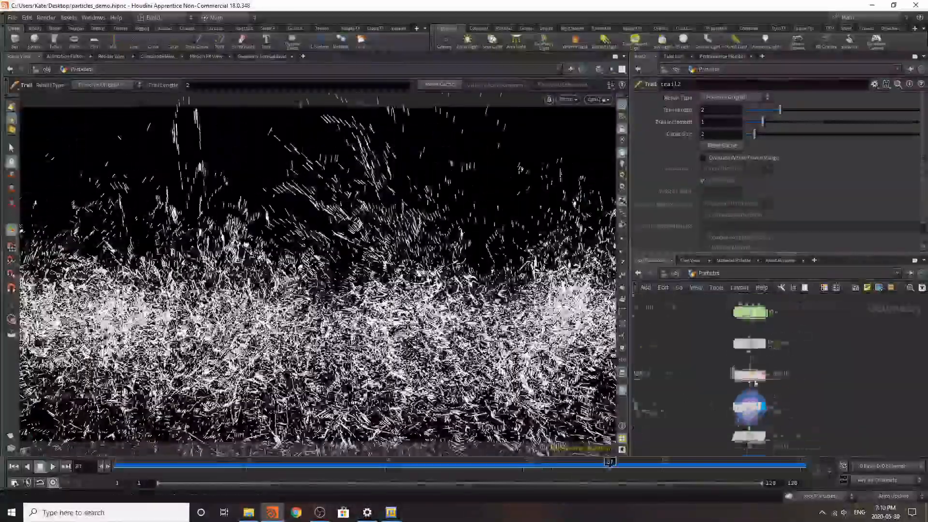
scroll(759, 414, "up", 4)
left_click(753, 403)
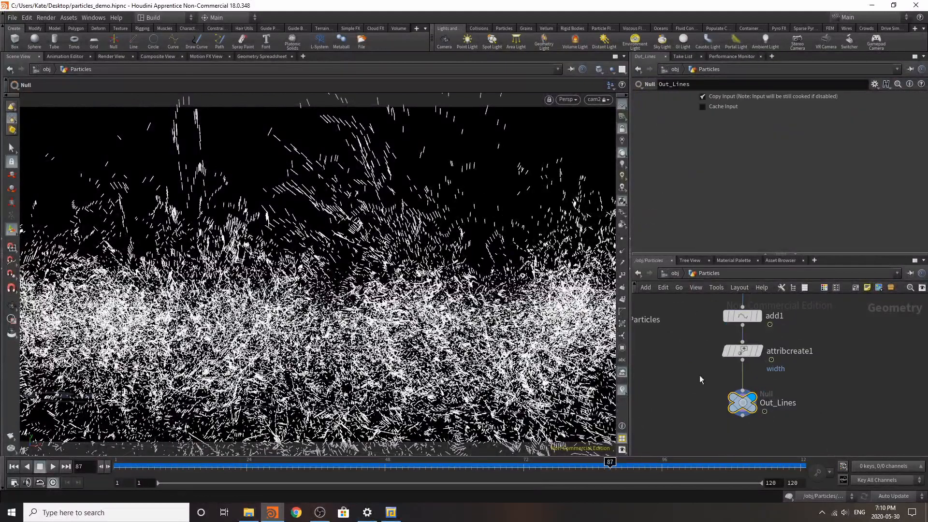
Step: Render the lines again at frame 87 and set the width value in attribcreate1 to 0.001
left_click(105, 58)
left_click(27, 69)
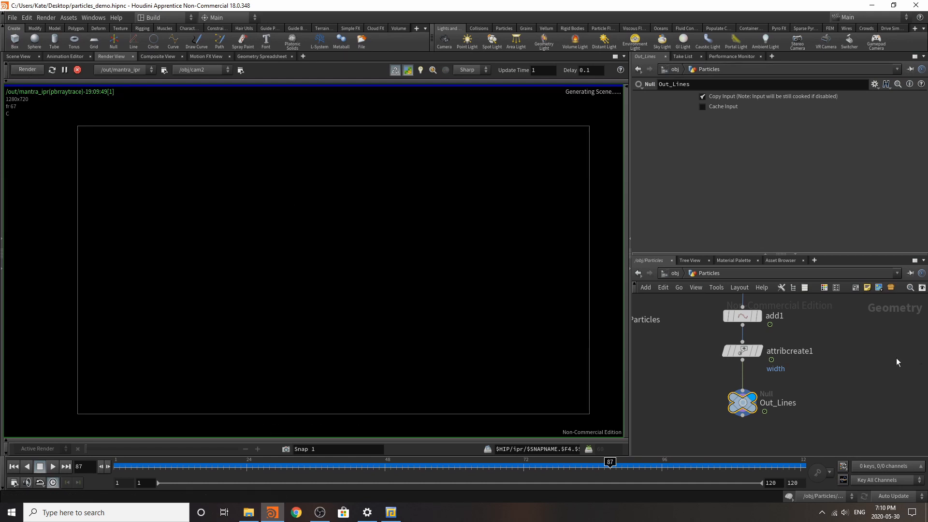
left_click(745, 352)
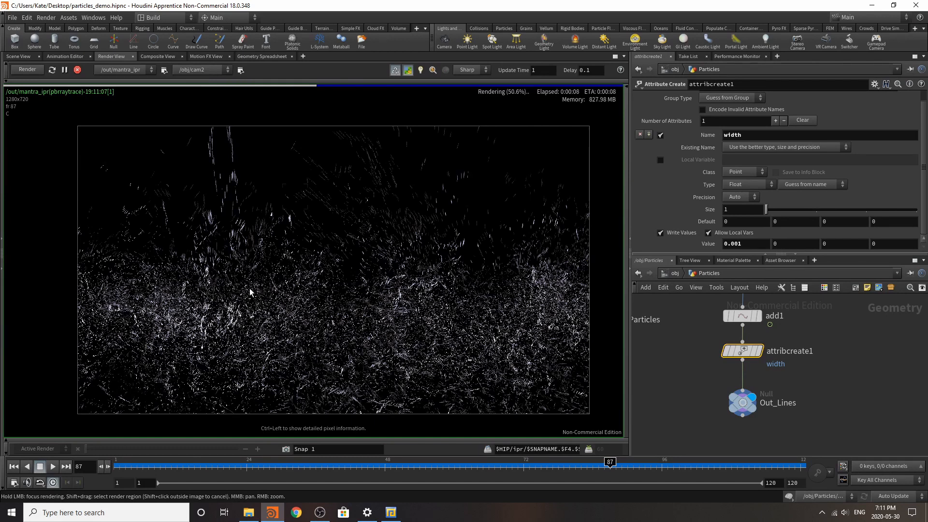
Step: Return to the scene view and, in popnet2, set the constant birth rate of source_first_input to 1000
left_click(19, 56)
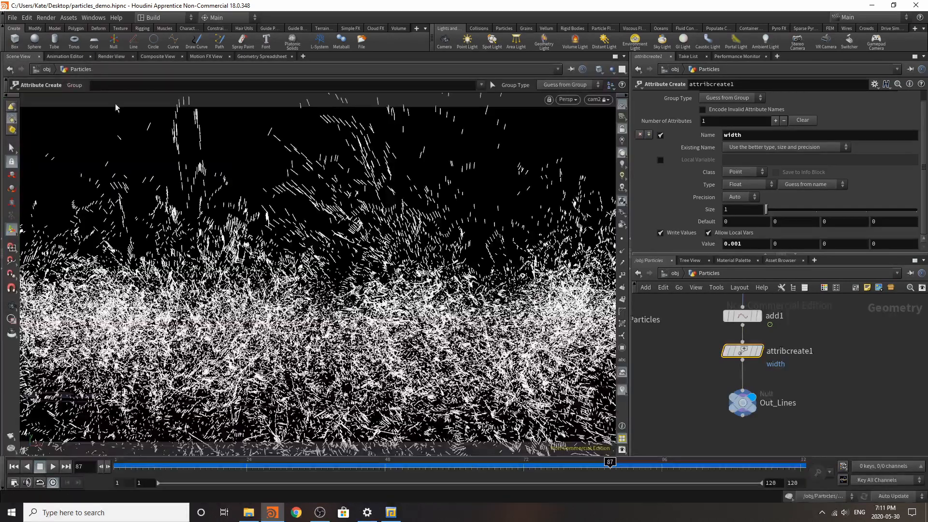
scroll(721, 394, "down", 5)
scroll(721, 344, "up", 6)
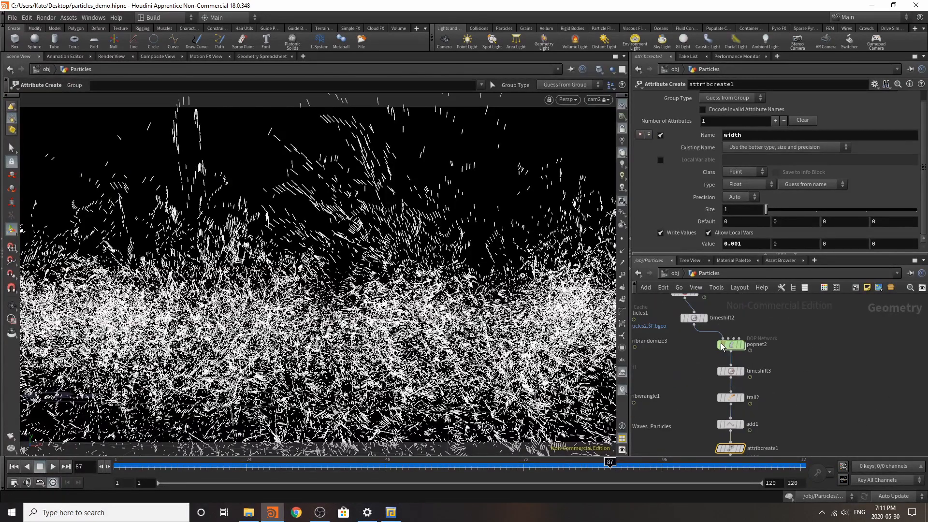
double_click(735, 349)
left_click(801, 301)
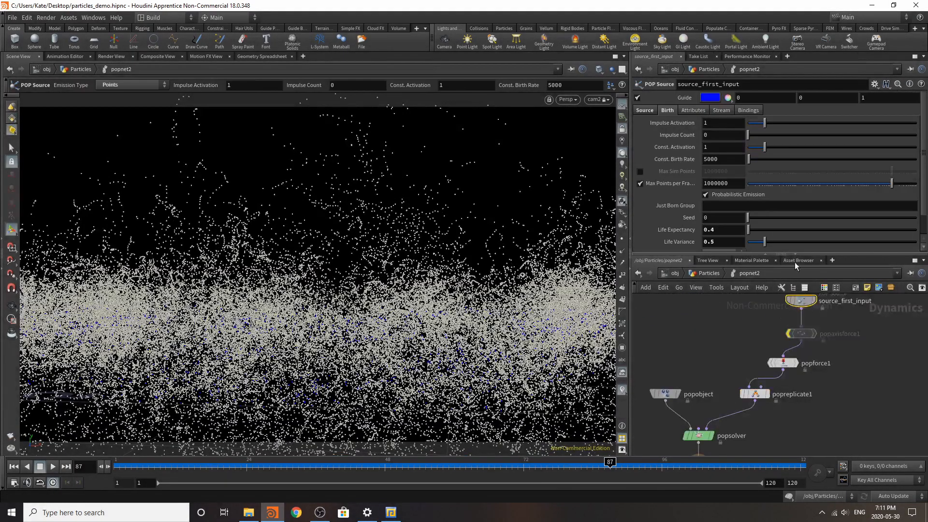
type("1000")
key("Return")
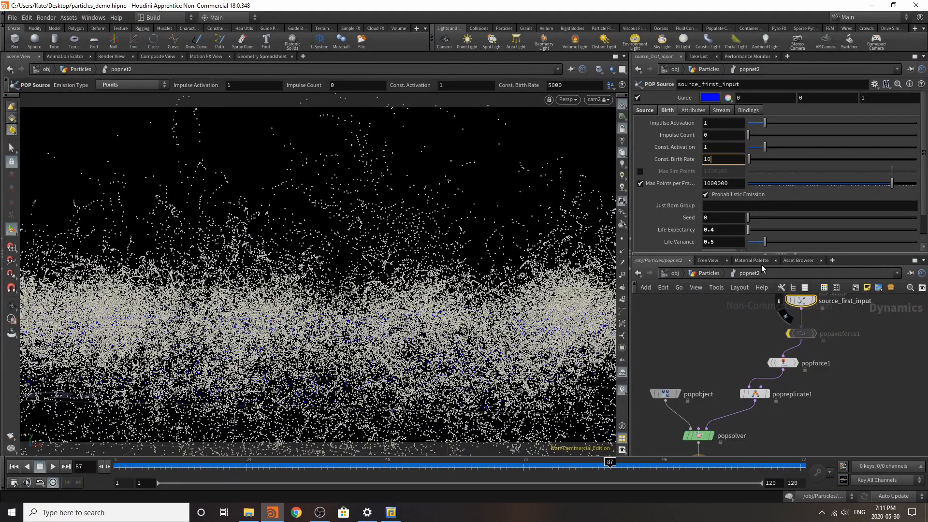
Step: Play the popnet2 particle simulation from the first frame and stop at frame 102
left_click(13, 467)
left_click(53, 467)
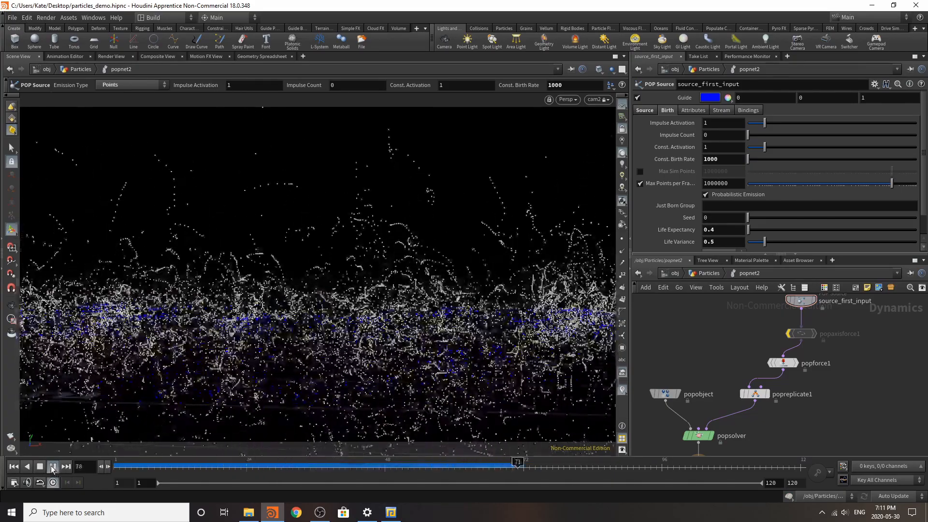
left_click(53, 469)
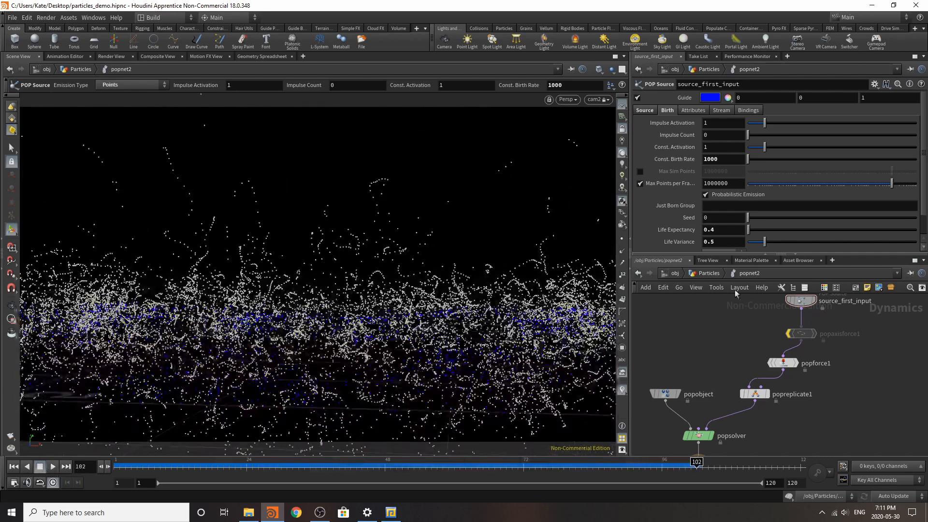
Step: Go back up to the Particles network and play the resulting lines, stopping at frame 54
key("u")
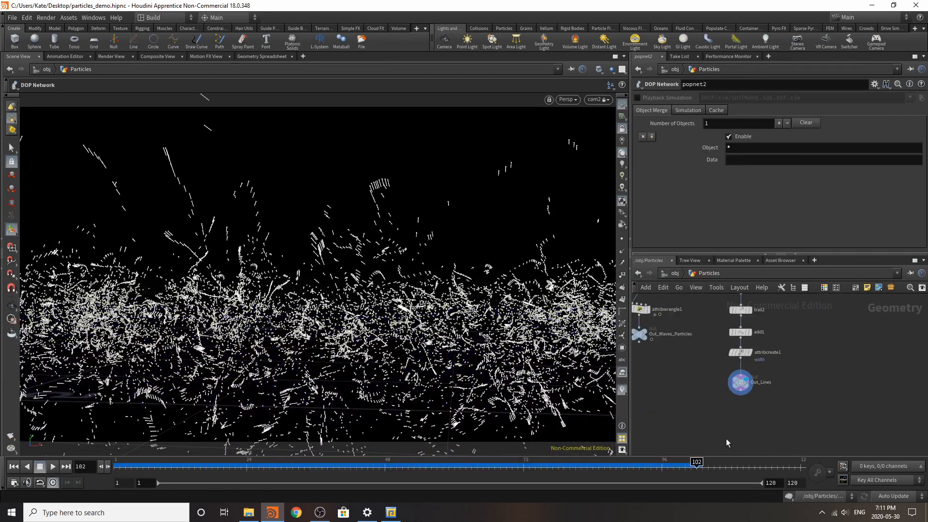
scroll(728, 443, "up", 1)
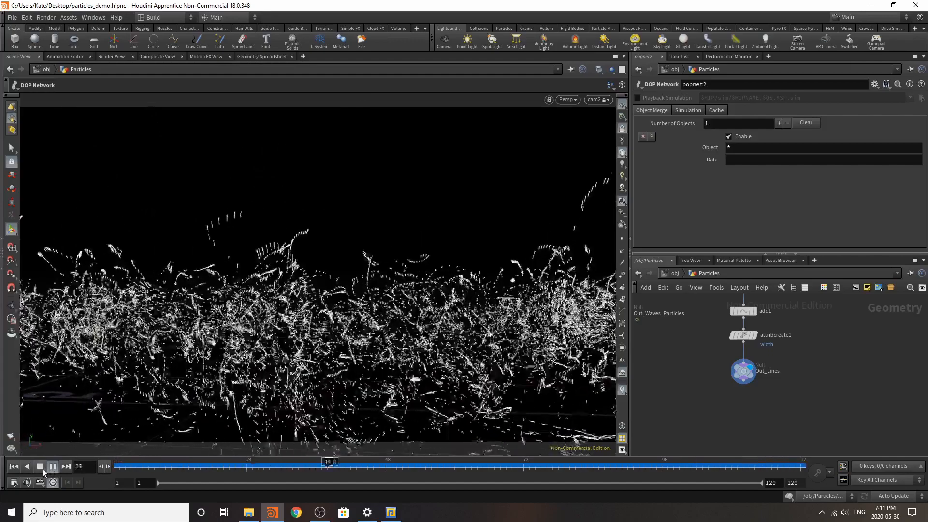
left_click(43, 469)
Step: Insert a Color node on the wire between attribcreate1 and Out_Lines
scroll(775, 352, "up", 2)
key("Tab")
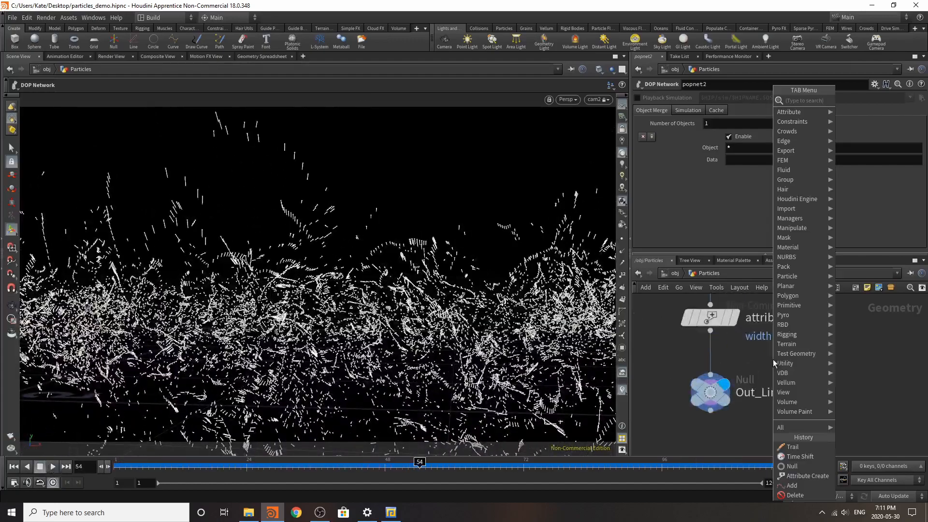
type("color")
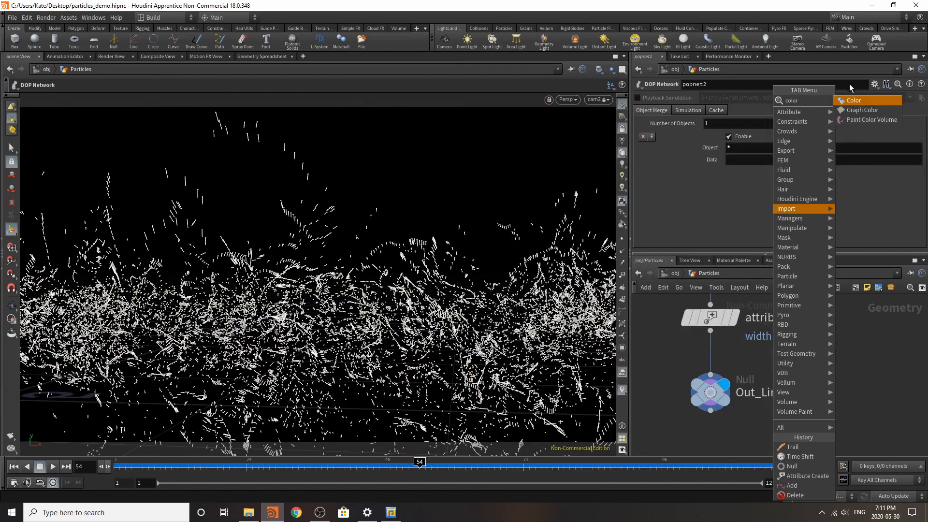
left_click(845, 100)
left_click(724, 358)
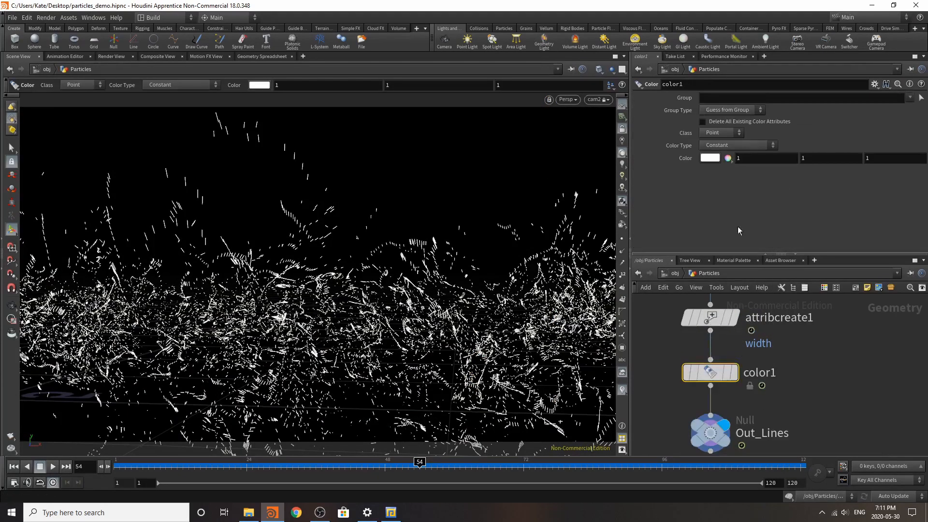
Step: Set the Color node's color type to Ramp from Attribute and use age as the attribute
left_click(750, 146)
left_click(747, 182)
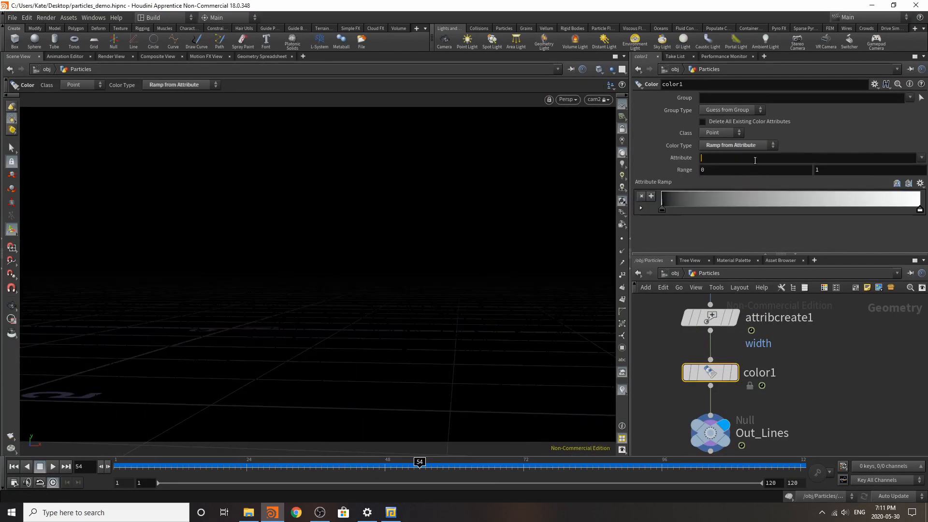
left_click(755, 160)
type("age")
key("Return")
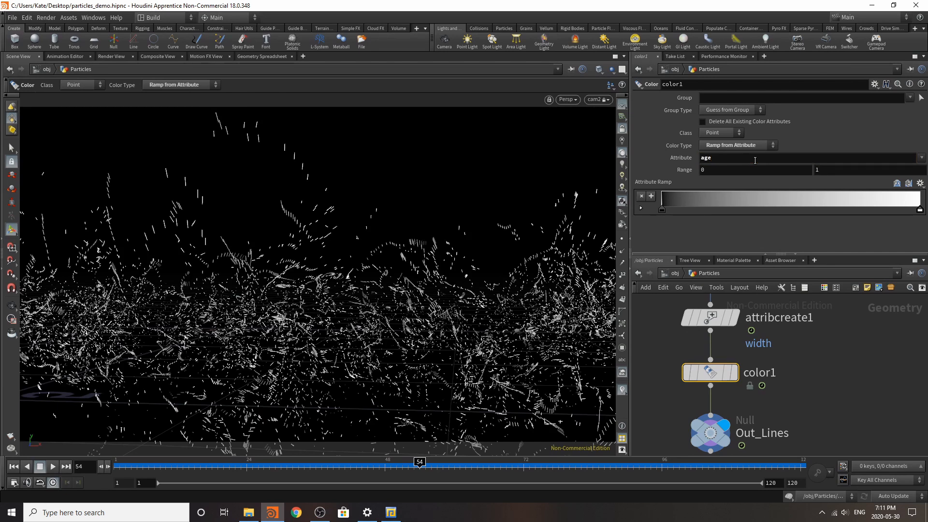
Step: Color the start of the attribute ramp purple (0.5, 0, 1) and its end blue
double_click(671, 202)
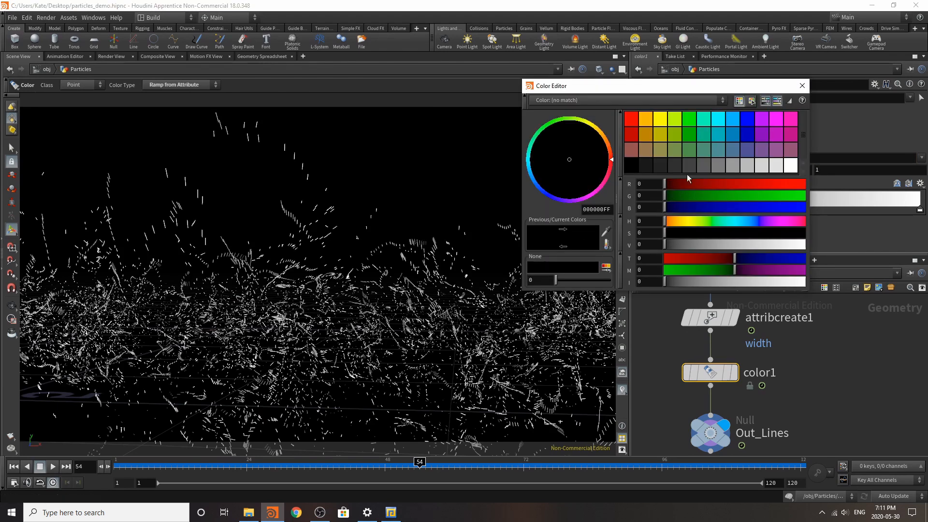
left_click(761, 119)
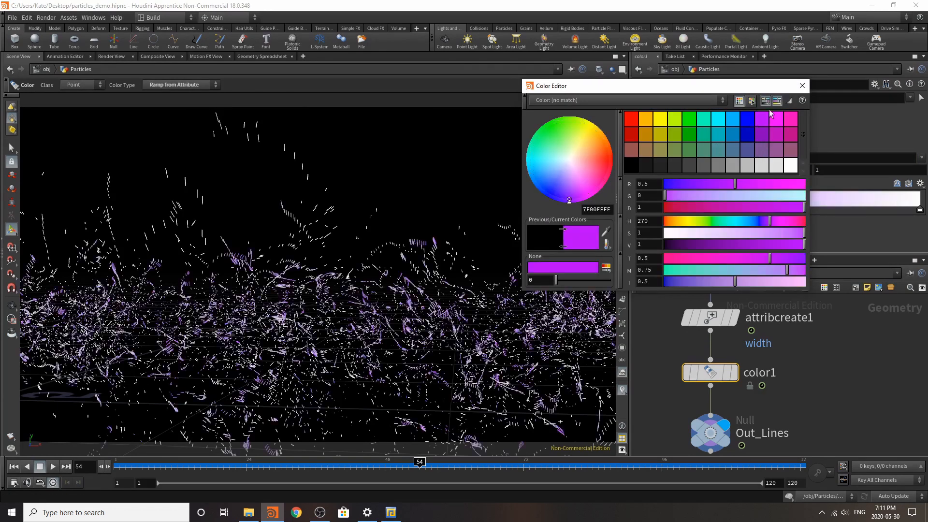
left_click(803, 85)
double_click(920, 209)
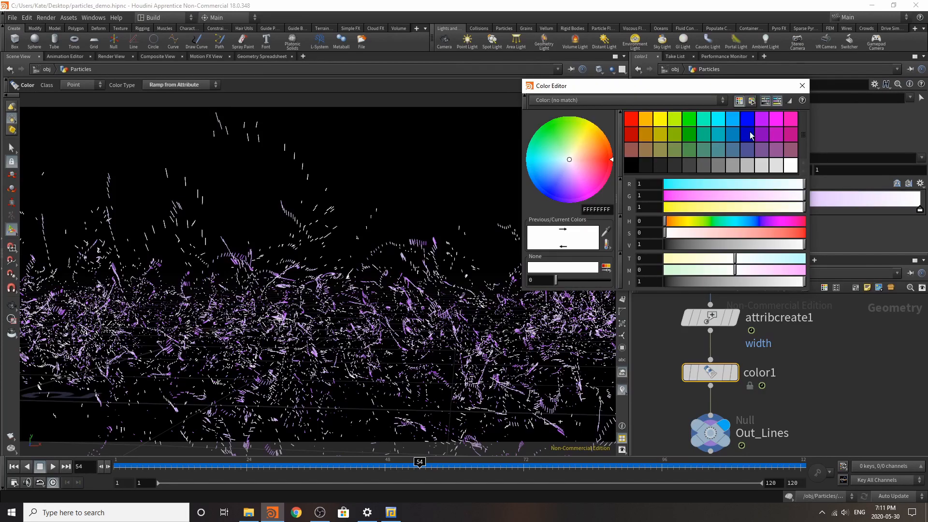
left_click(749, 124)
left_click(803, 86)
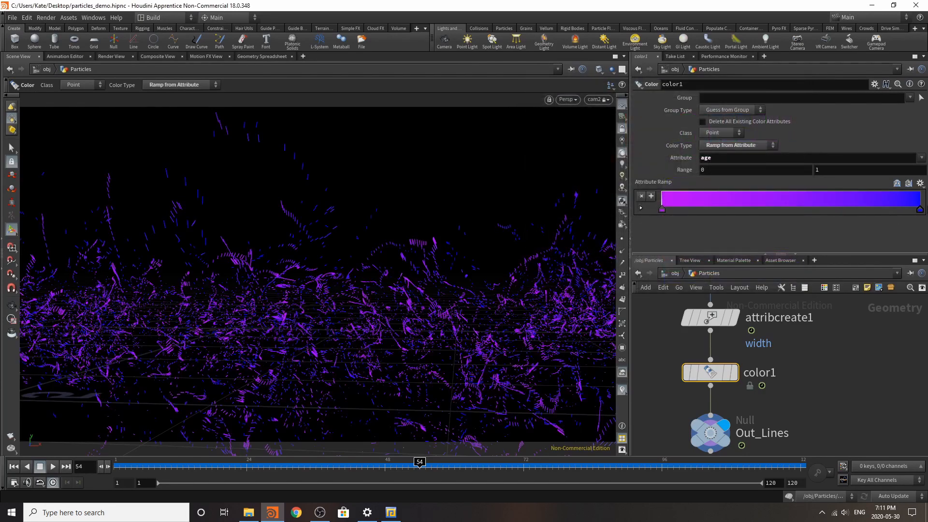
Step: Add a point near the middle of the attribute ramp and raise its green to 0.346 for a light blue
double_click(780, 199)
left_click(713, 195)
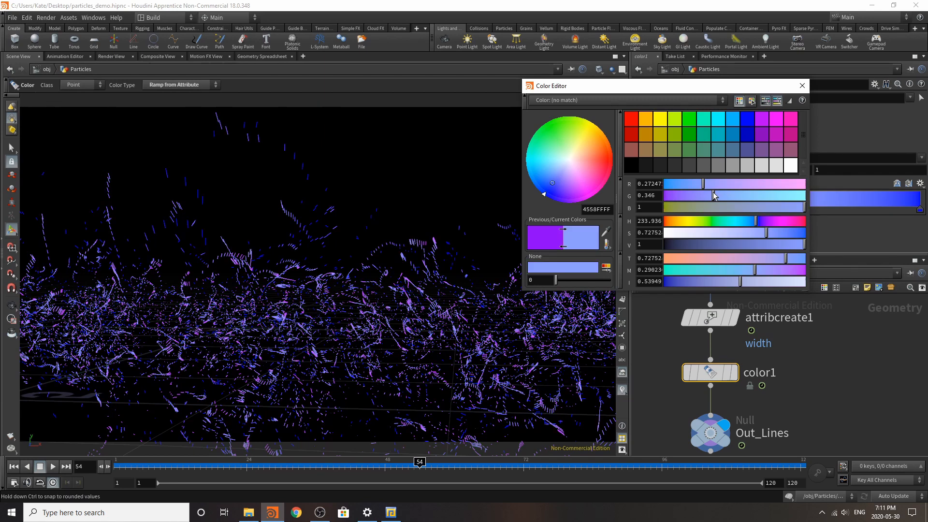
left_click(802, 86)
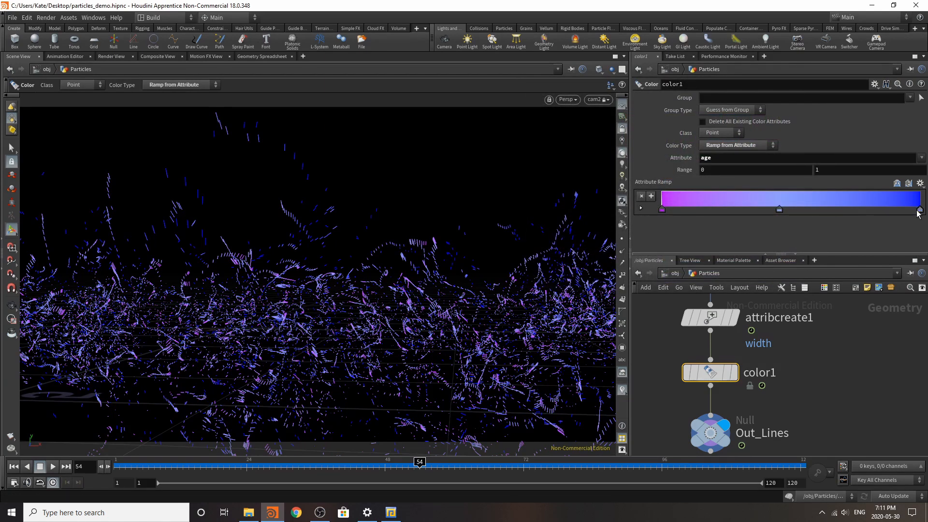
Step: Raise the green value of the ramp's end color to 0.377 for a brighter azure blue
double_click(919, 210)
left_click(717, 196)
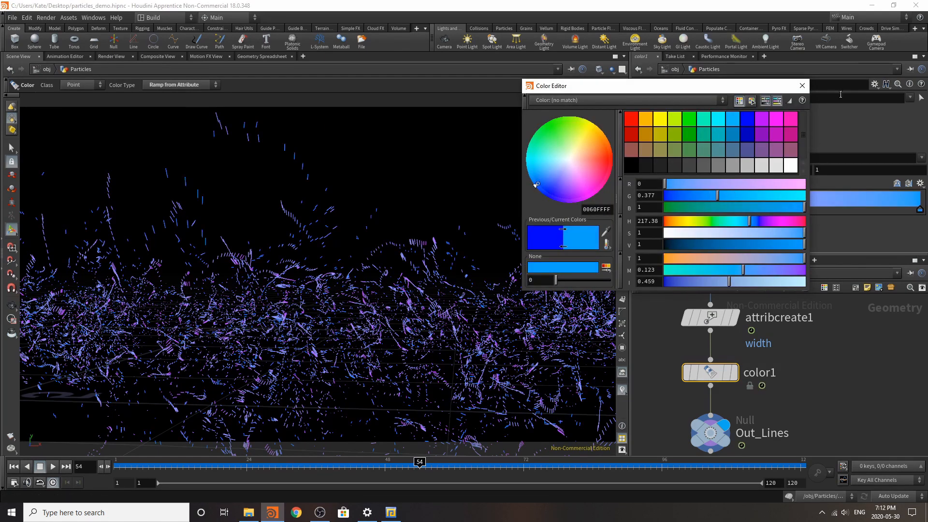
left_click(802, 86)
Step: Add a point near the start of the attribute ramp and color it light purple with red 0.692 and green 0.346
double_click(695, 204)
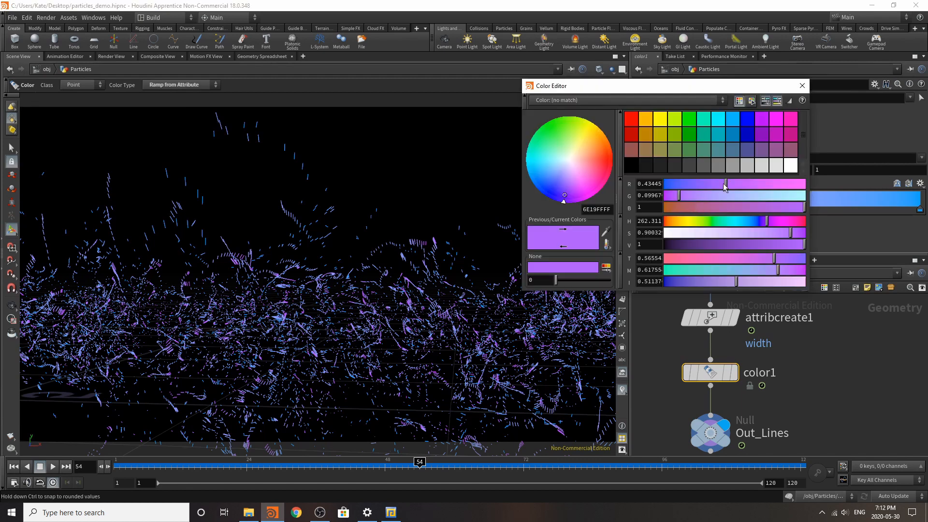
left_click_drag(745, 194, 761, 184)
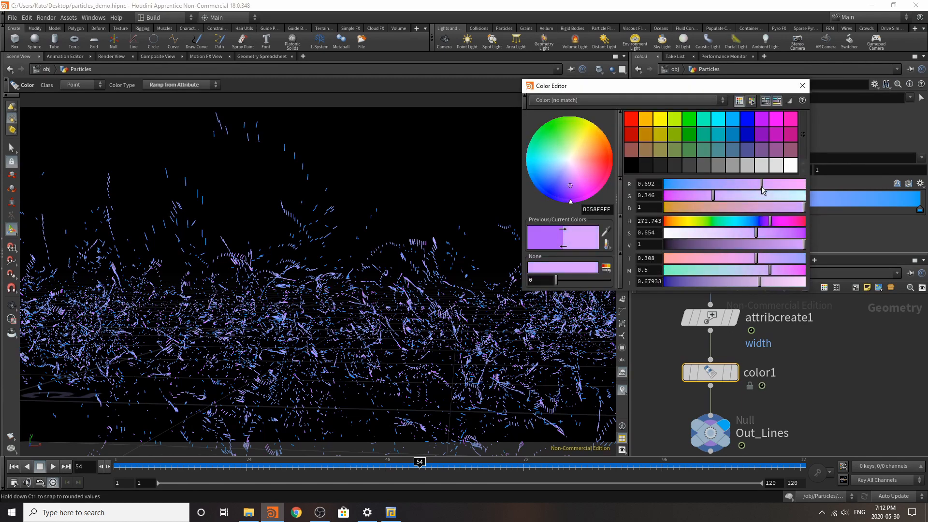
left_click(803, 86)
Step: Add a point between the middle and end of the attribute ramp and color it teal green (0, 0.5, 0.25)
double_click(853, 203)
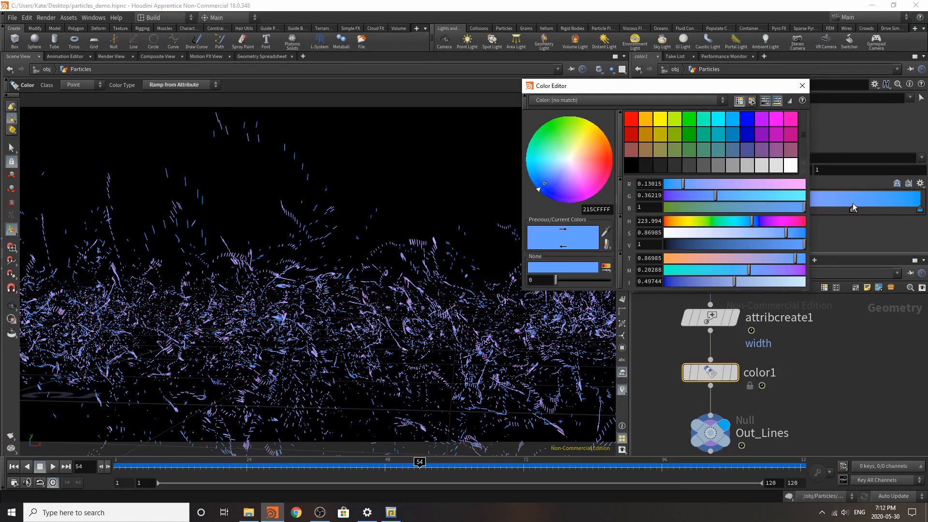
left_click(704, 137)
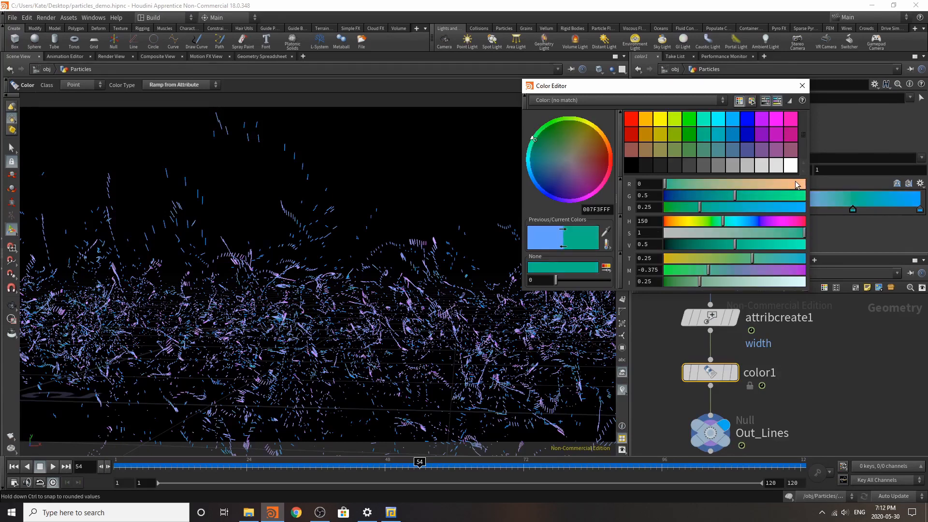
left_click(803, 86)
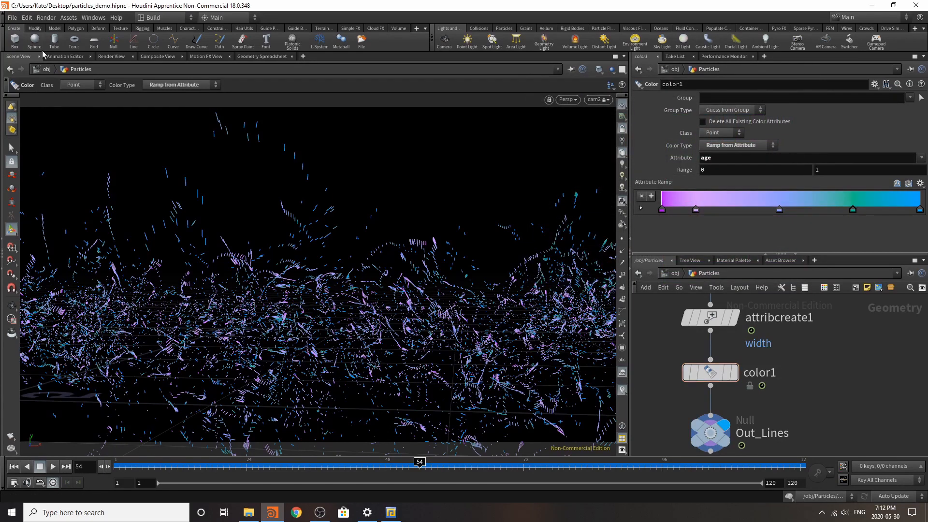
Step: Render frame 54 through cam2 with the recolored lines
left_click(103, 57)
left_click(27, 70)
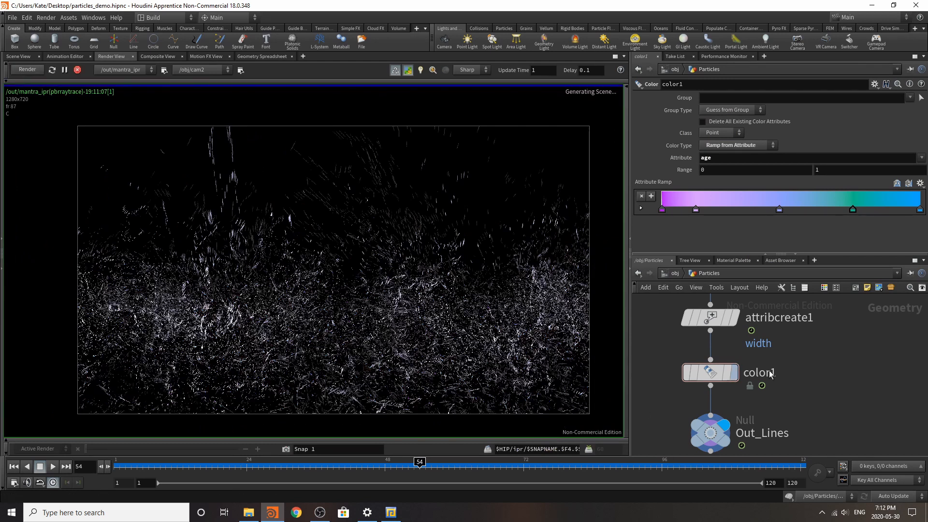
left_click(675, 274)
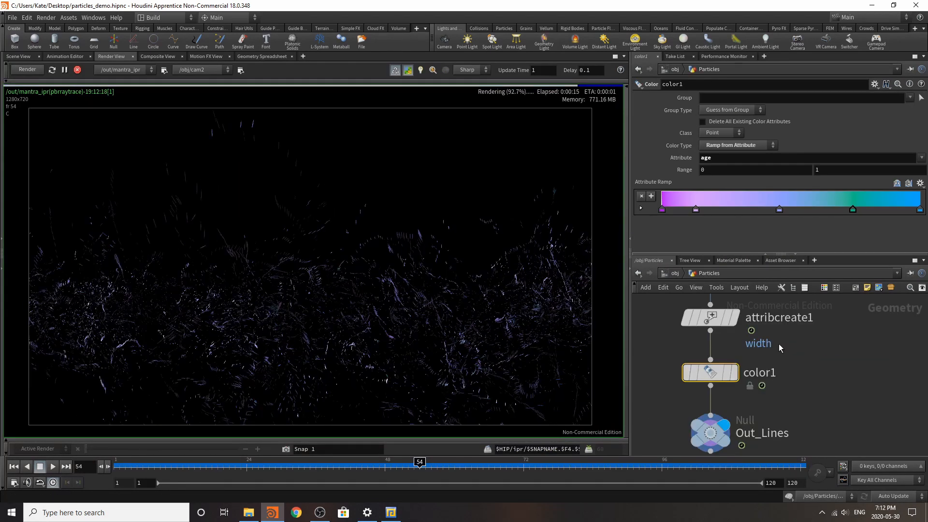
Step: Set the width attribute's value in attribcreate1 to 0.002
scroll(779, 344, "down", 2)
left_click(758, 334)
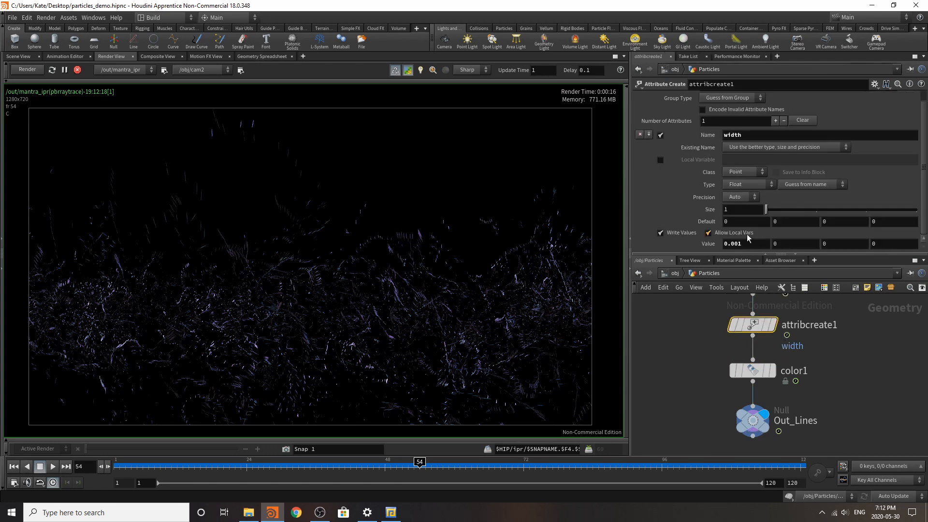
left_click(746, 243)
key("Return")
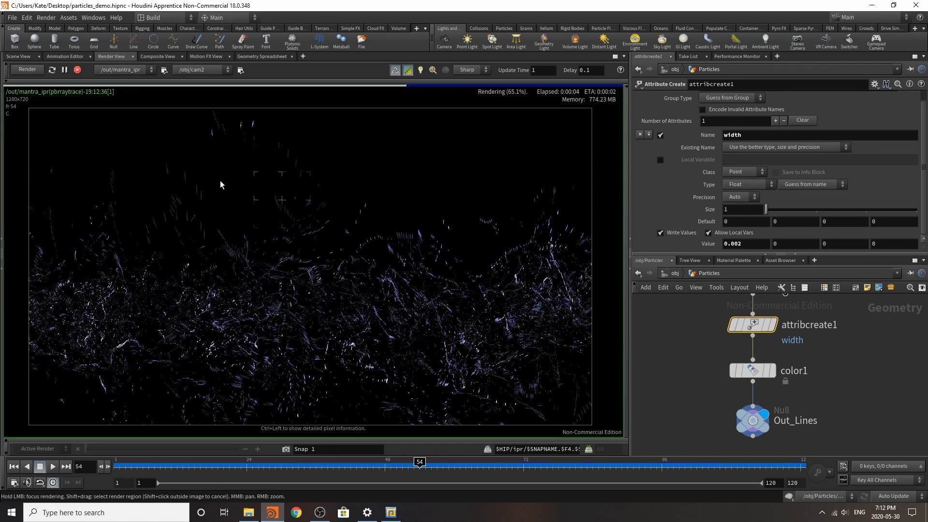
Step: Create a new Geometry object at the object level and name it Lines
left_click(676, 274)
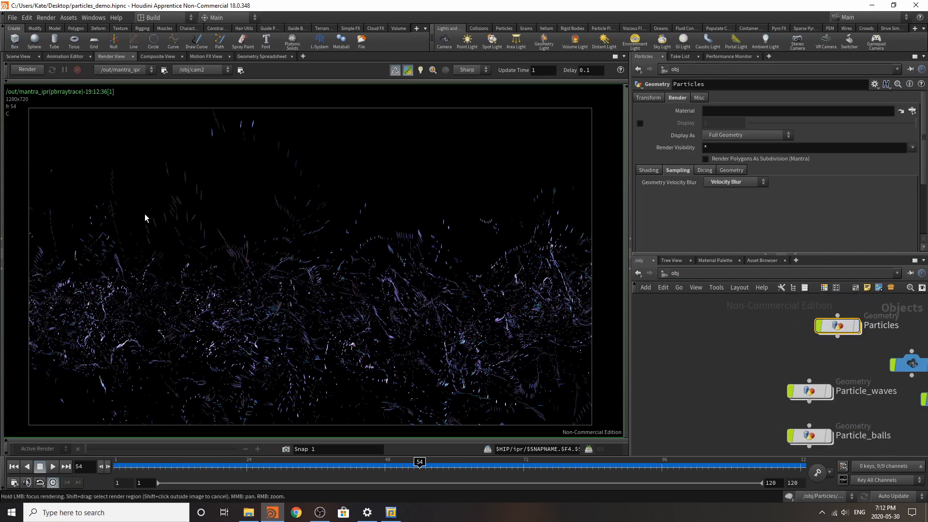
left_click(16, 56)
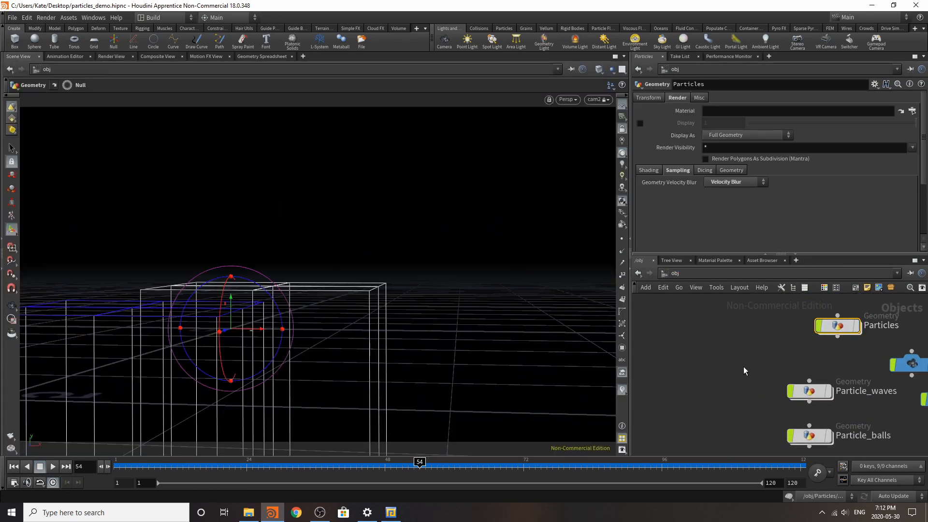
key("Tab")
left_click(761, 493)
left_click(684, 415)
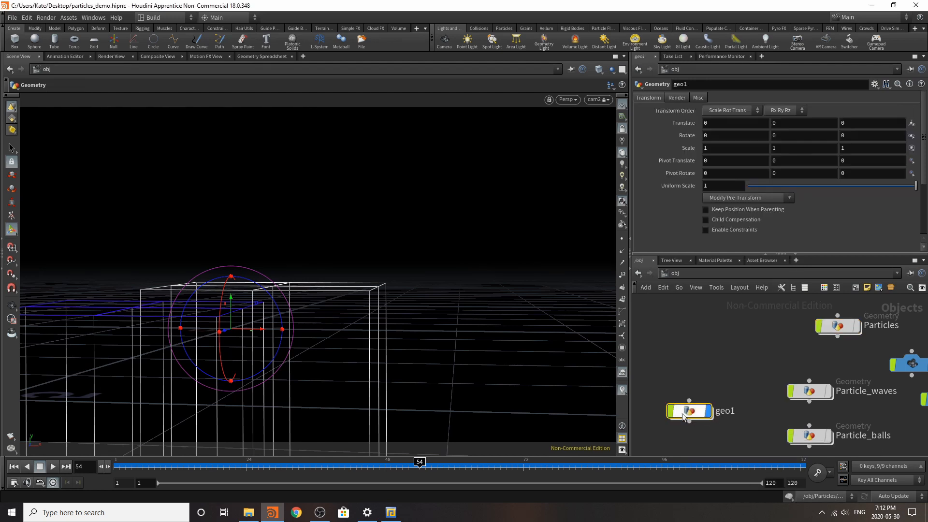
left_click_drag(683, 417, 699, 416)
double_click(748, 411)
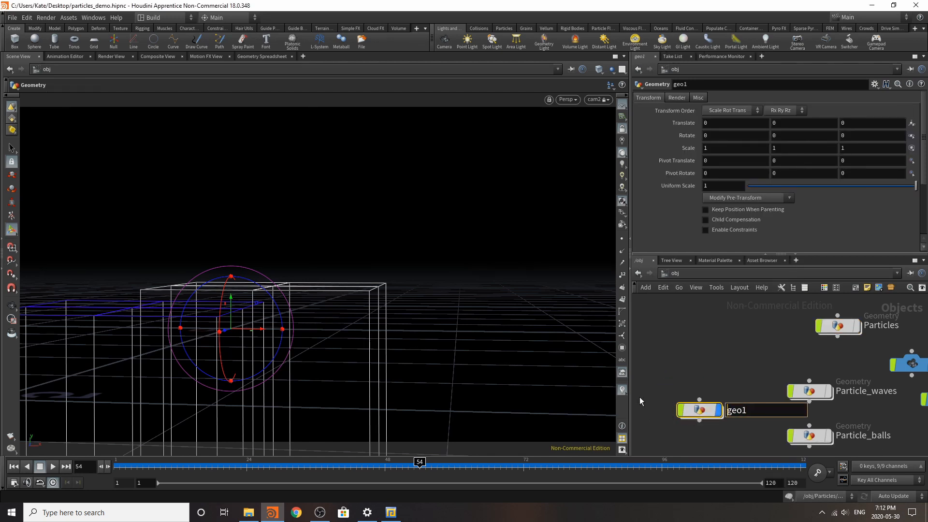
type("Lines")
key("Return")
Step: Insert a File Cache node between color1 and Out_Lines in the Particles network
double_click(840, 327)
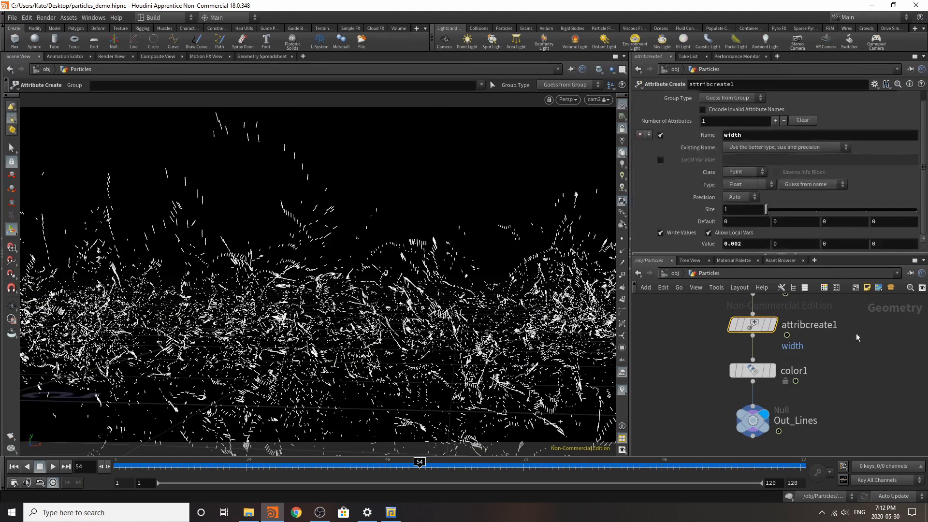
scroll(778, 426, "up", 5)
key("Tab")
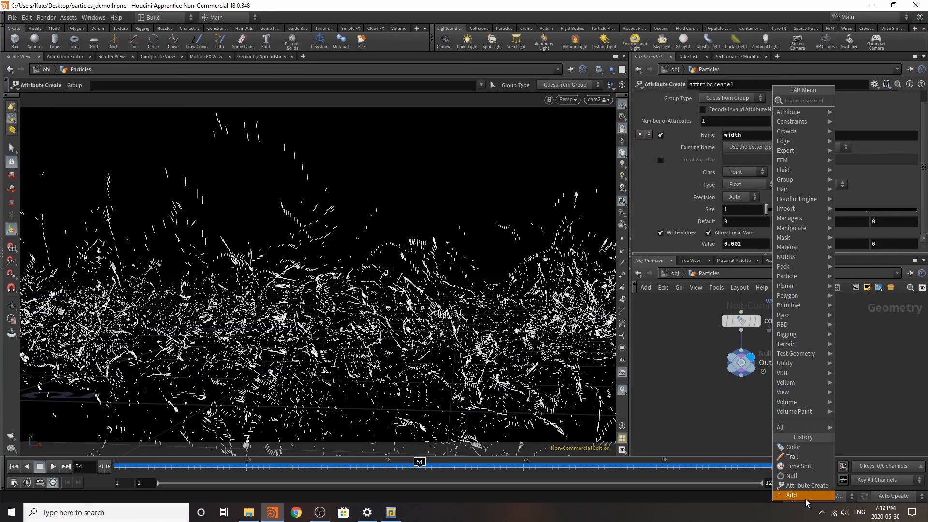
type("cache")
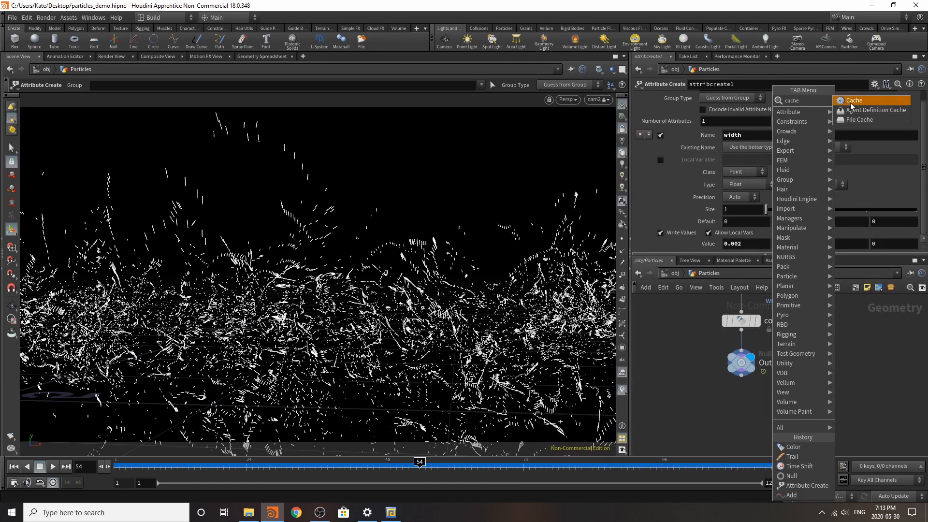
left_click(859, 120)
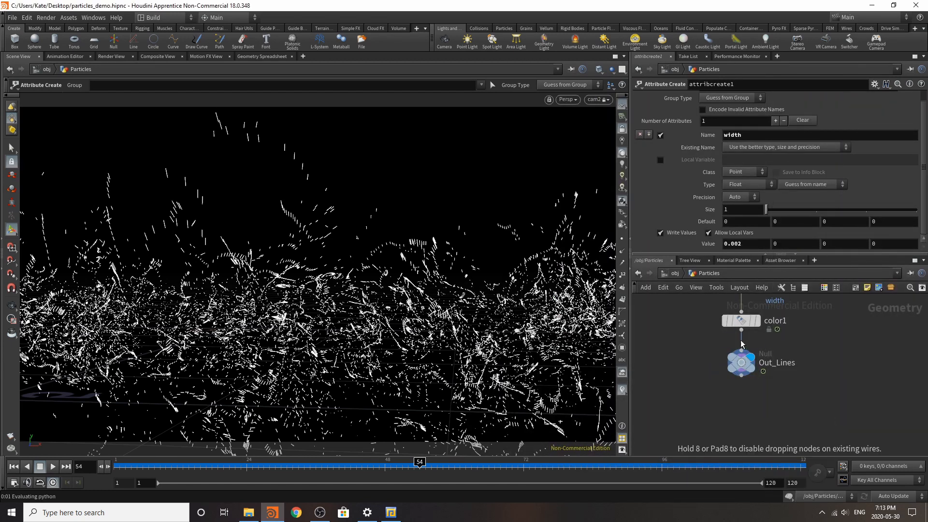
left_click(740, 348)
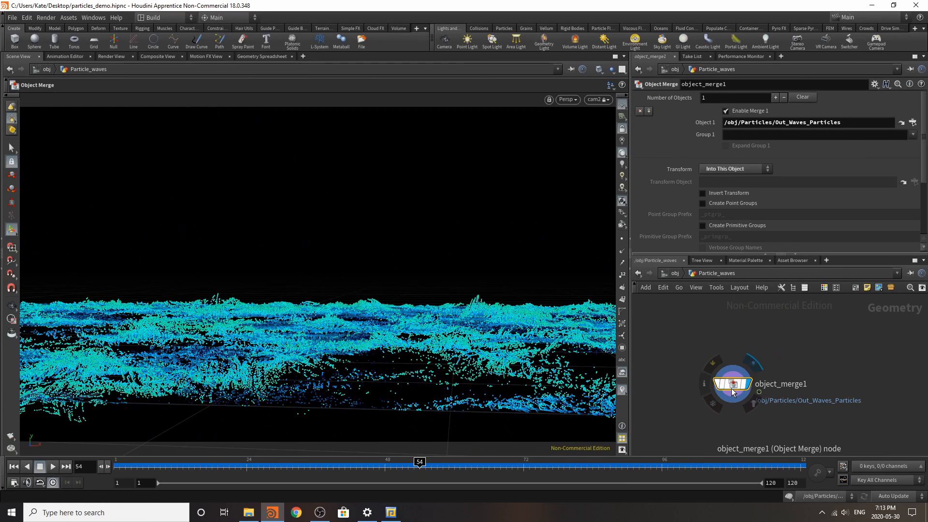
Step: Copy the Object Merge node from Particle_waves into Lines and point it to /obj/Particles/Out_Lines
key("ctrl+c")
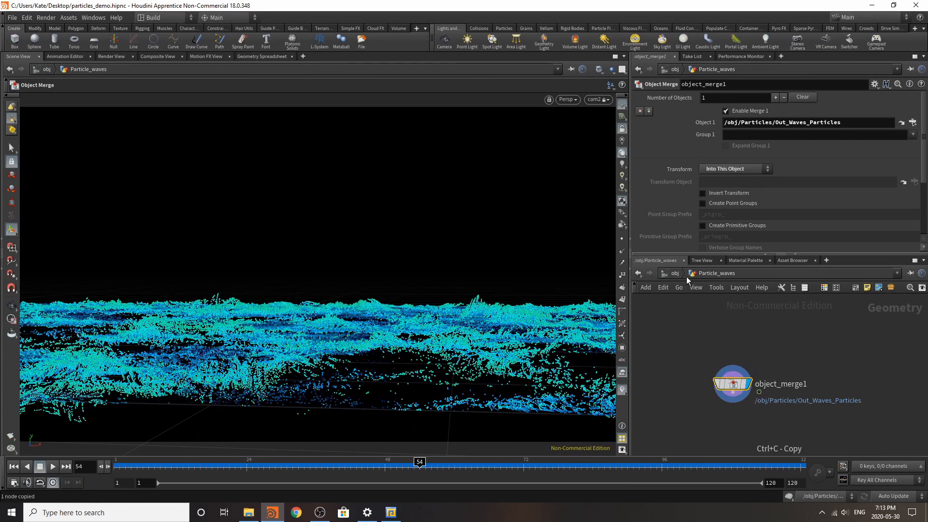
left_click(679, 272)
left_click(713, 358)
double_click(718, 359)
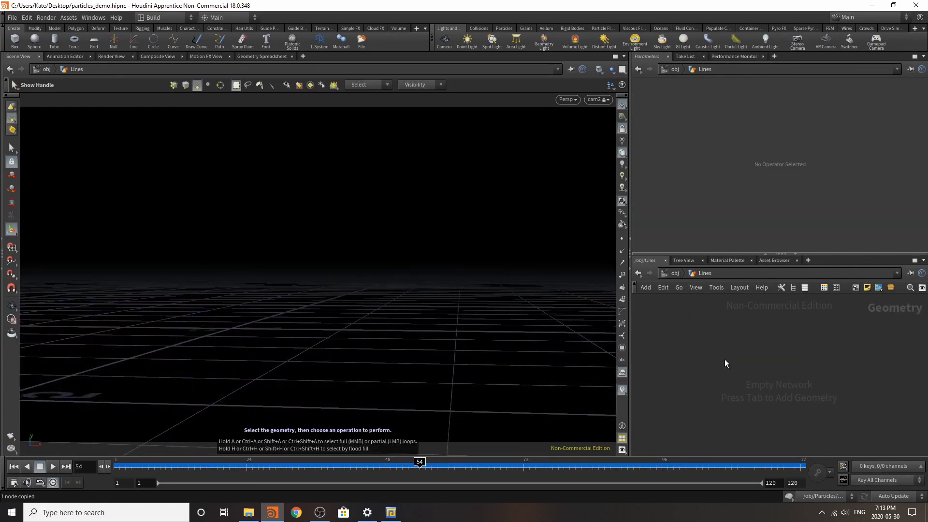
key("ctrl+v")
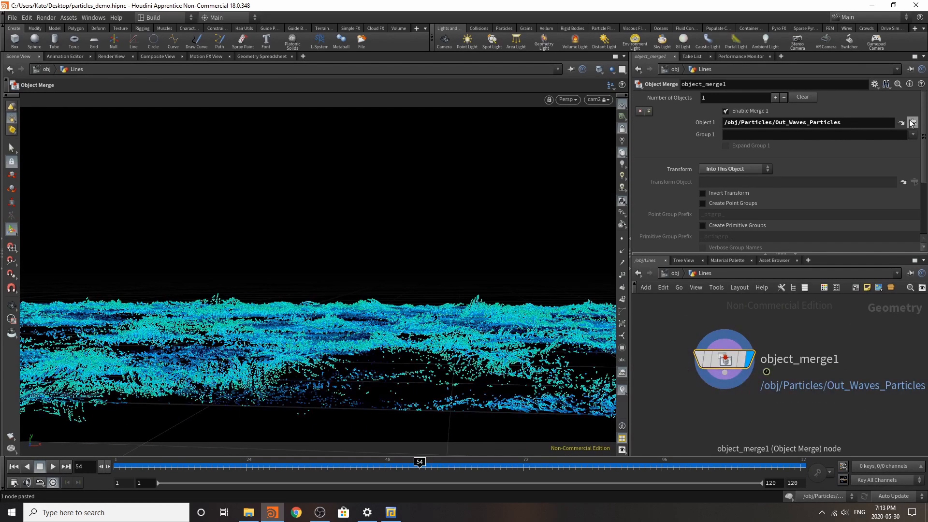
left_click(913, 122)
double_click(863, 139)
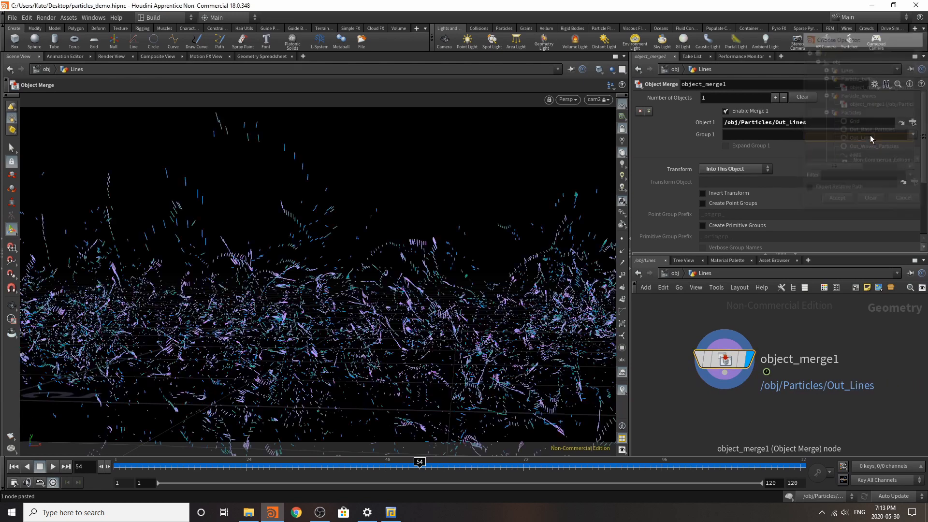
Step: Return to the object level and display Lines, Particle_waves and Particle_balls together
left_click(675, 273)
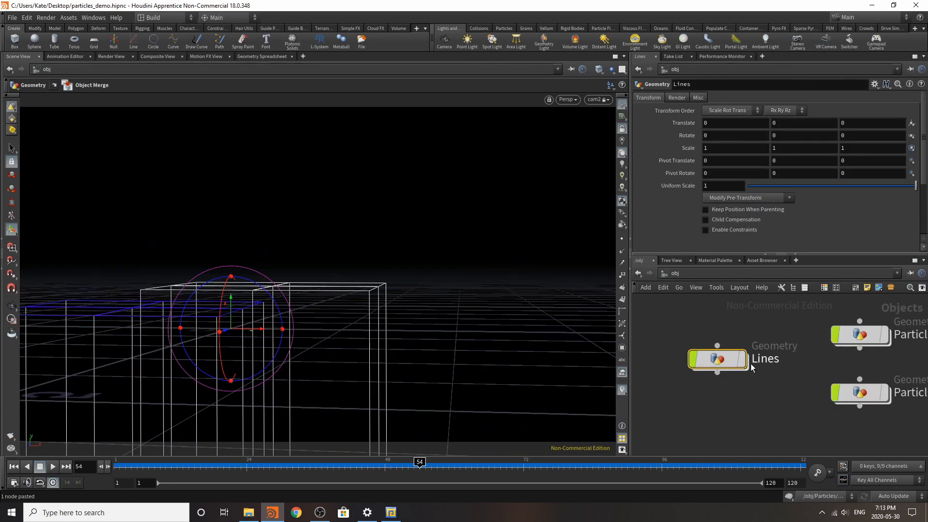
left_click(871, 390)
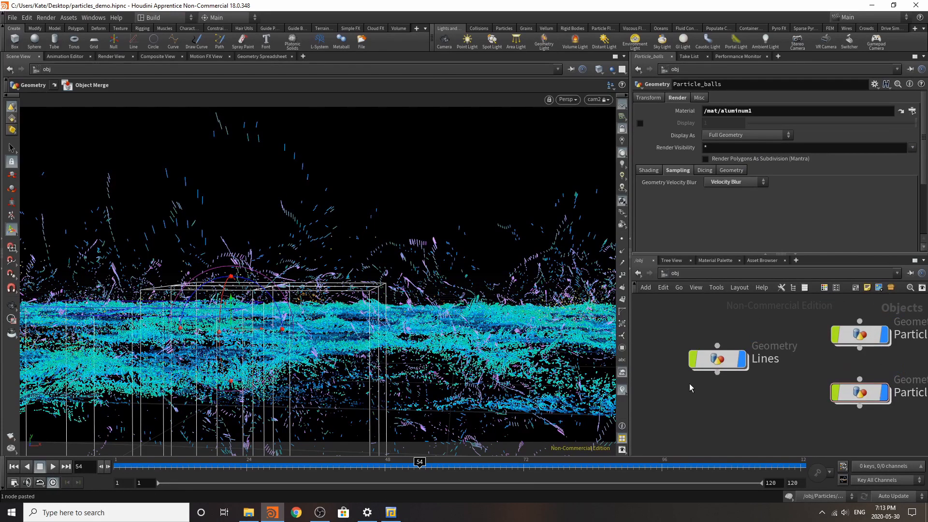
scroll(767, 433, "down", 2)
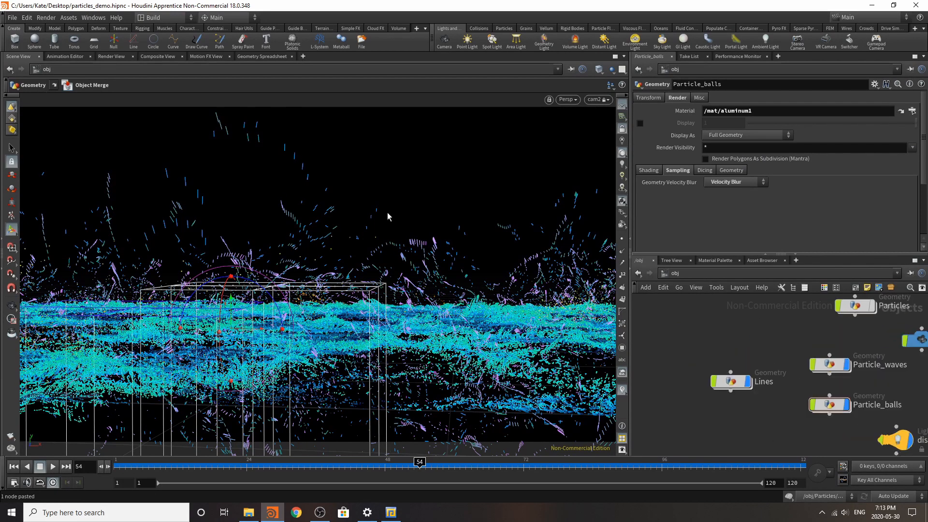
Step: Switch the render preview's camera to cam1
left_click(111, 56)
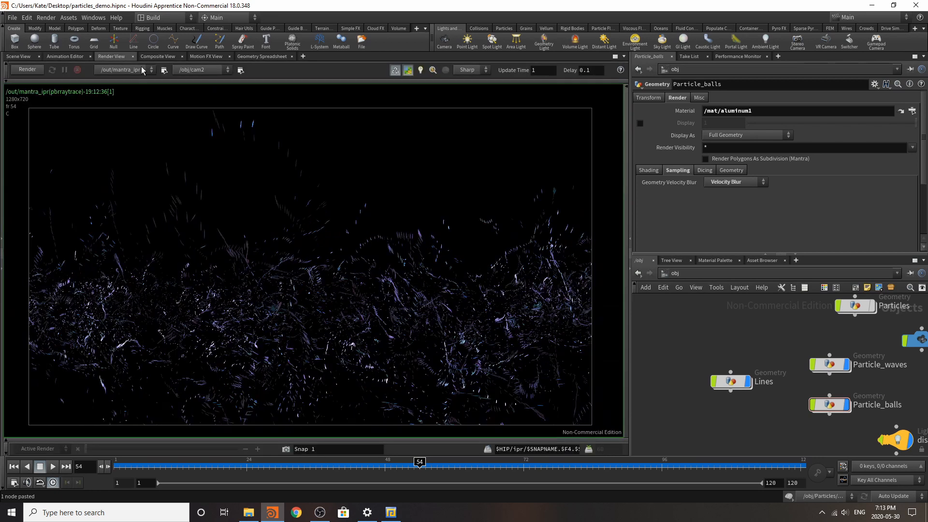
left_click(201, 70)
left_click(203, 97)
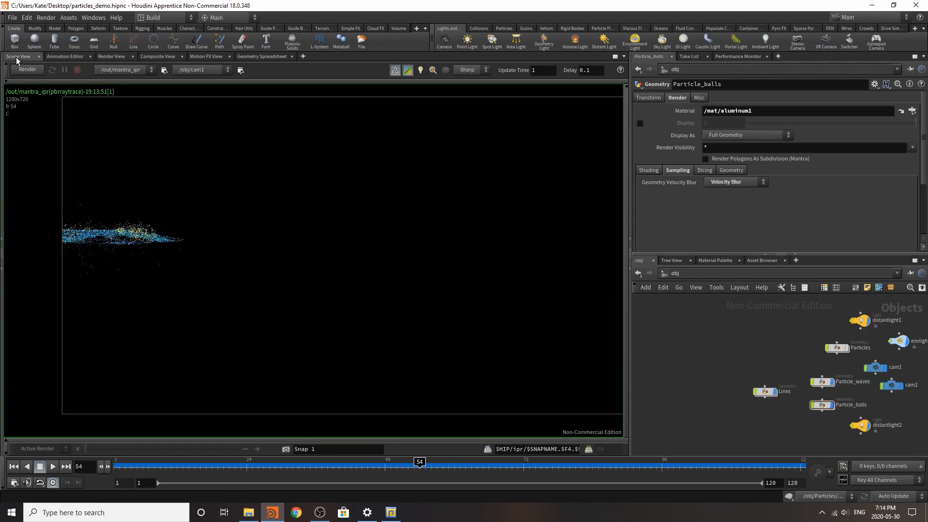
Step: Look through cam1 in the scene view, reframe it on the particle waves, and render the new view
left_click(18, 57)
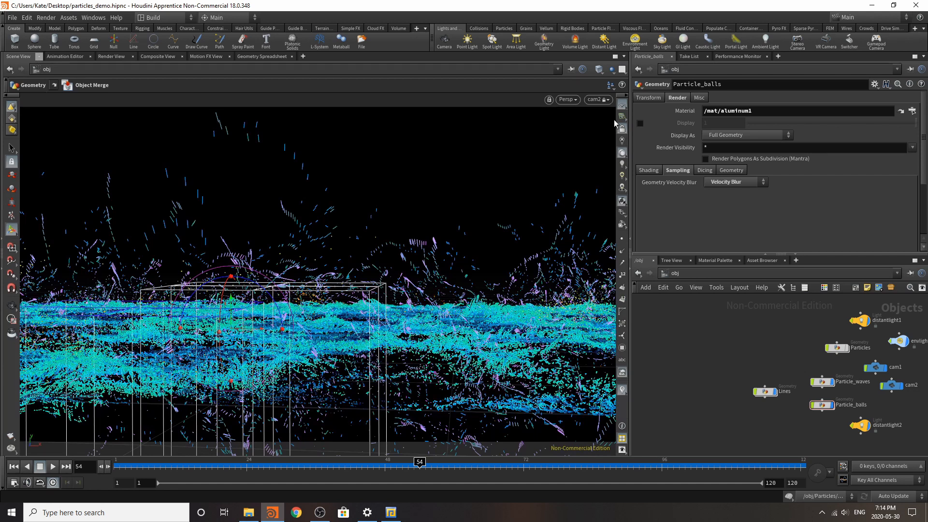
left_click(595, 99)
left_click(608, 144)
left_click_drag(398, 222, 450, 203, "alt")
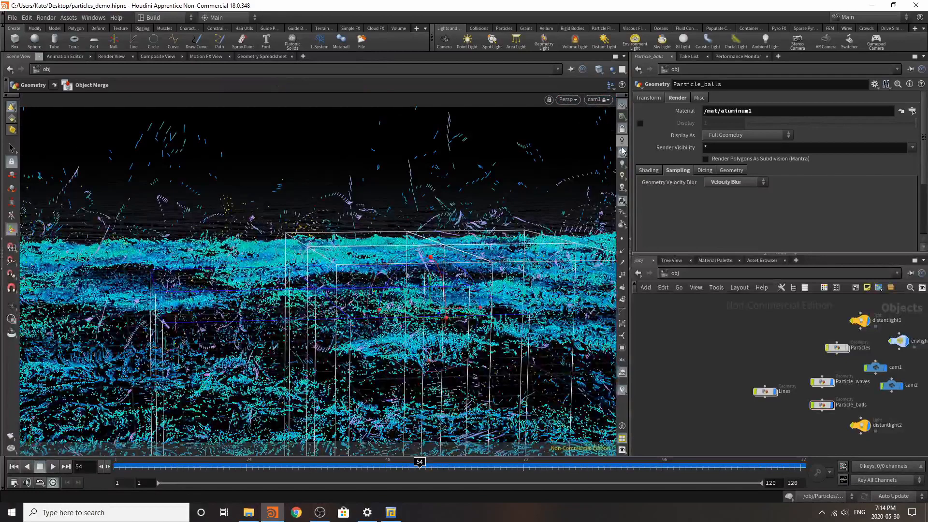
left_click_drag(402, 286, 433, 343, "alt")
left_click(112, 56)
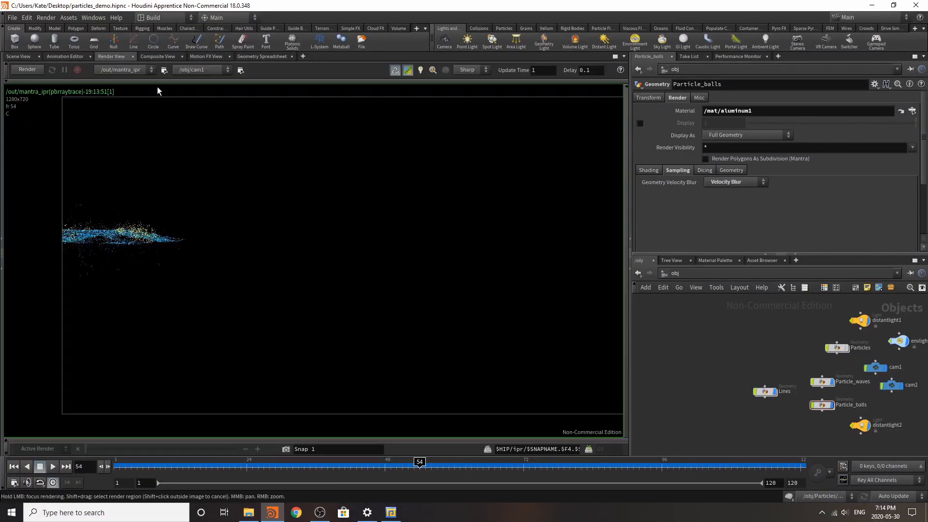
left_click(26, 70)
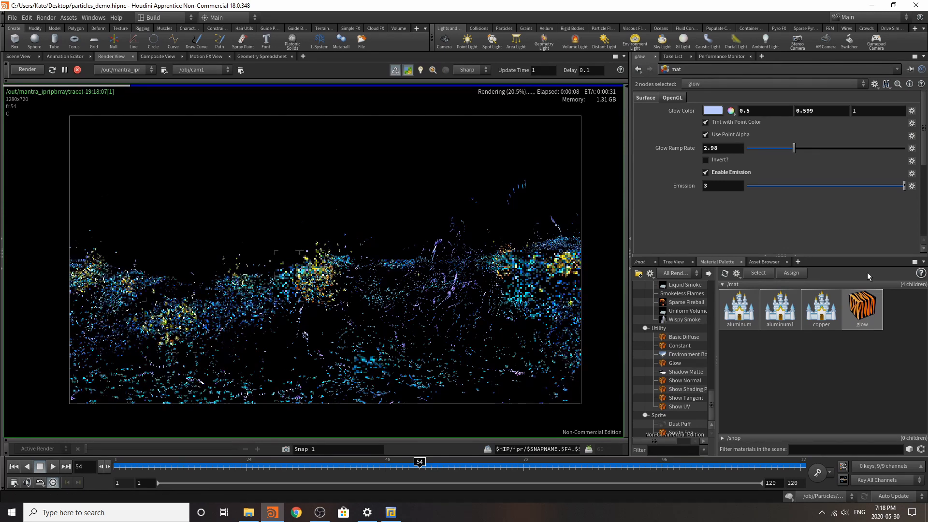
Step: Return to the object network, stop the cam1 render, and go back to the scene view
left_click(718, 277)
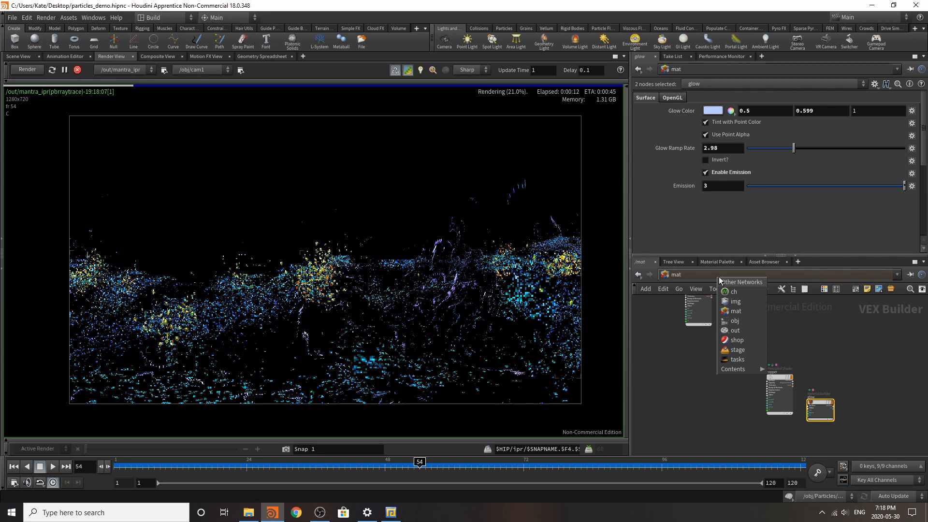
left_click(734, 321)
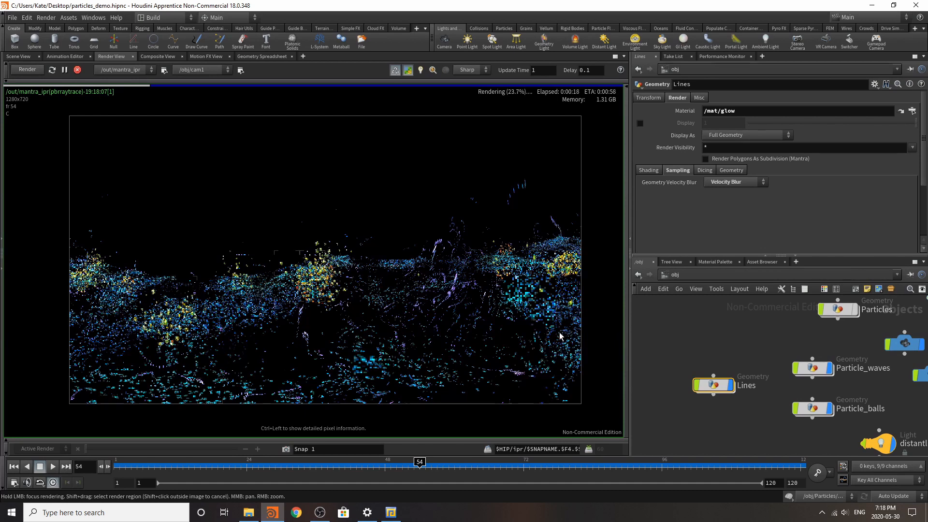
left_click(78, 70)
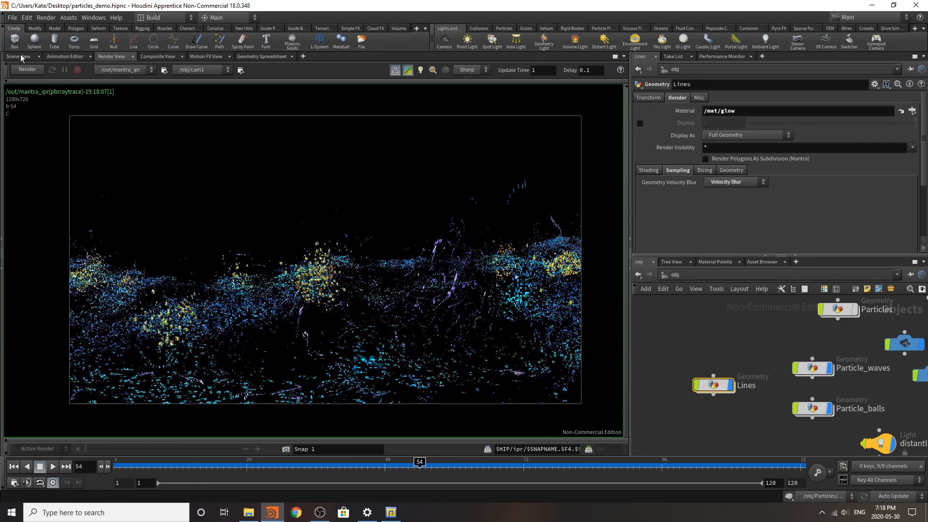
left_click(18, 56)
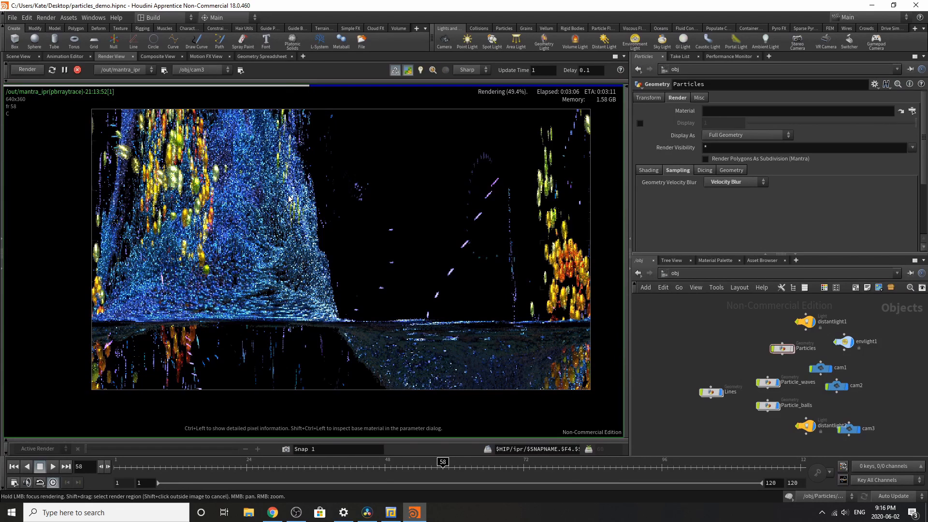
Step: Stop the running frame 58 render through cam3
left_click(78, 70)
scroll(846, 430, "up", 3)
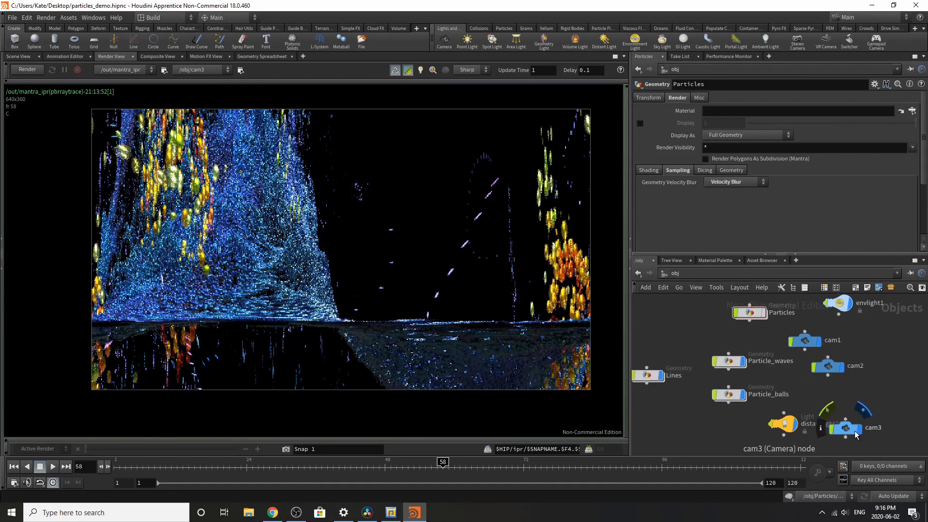
Step: Move the cam3 node closer to the other cameras and review its view and transform parameters
left_click_drag(845, 431, 839, 407)
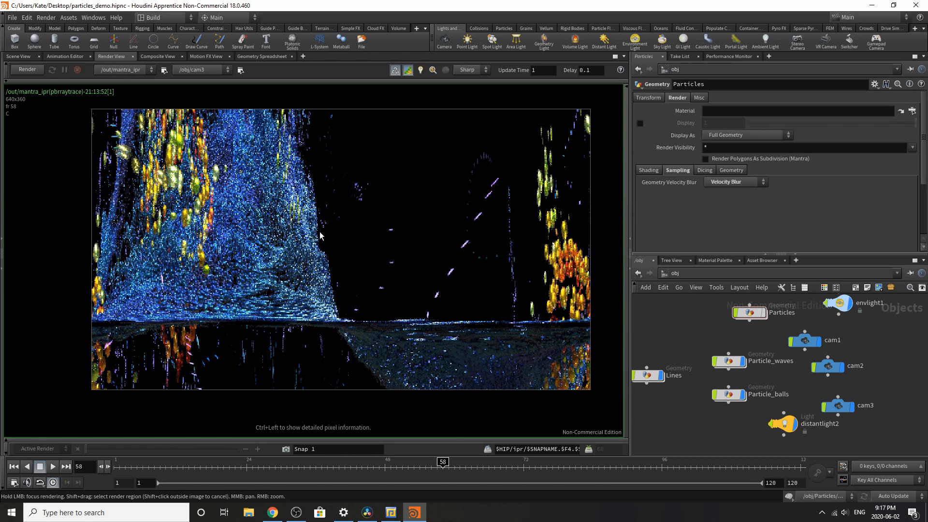
left_click(826, 407)
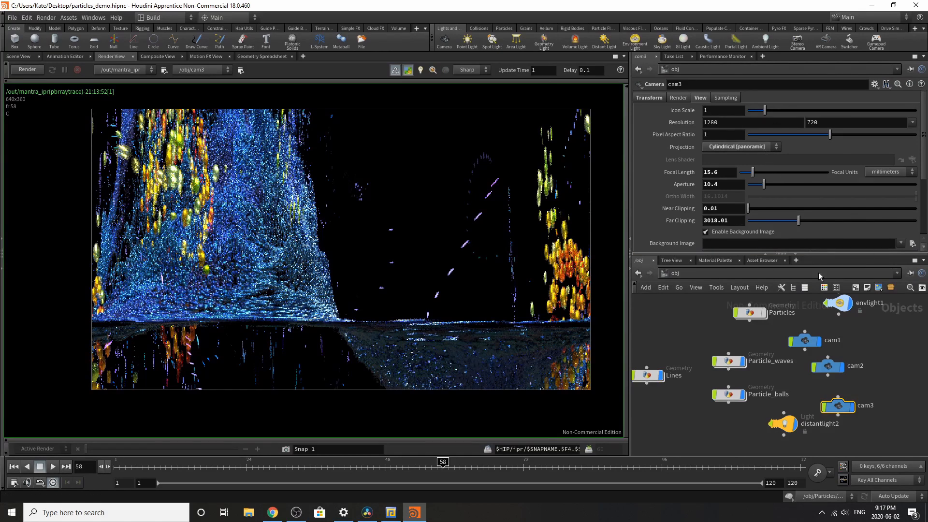
scroll(723, 207, "down", 4)
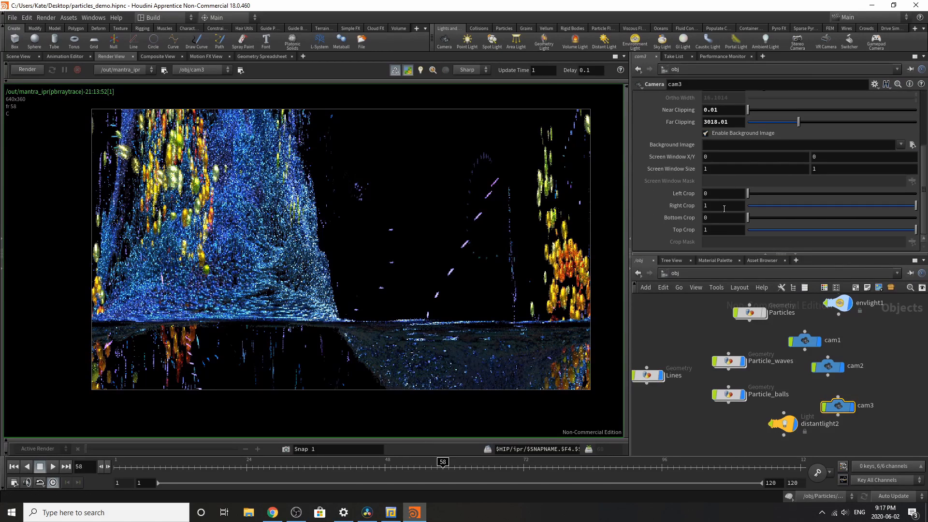
scroll(723, 208, "up", 4)
left_click(650, 98)
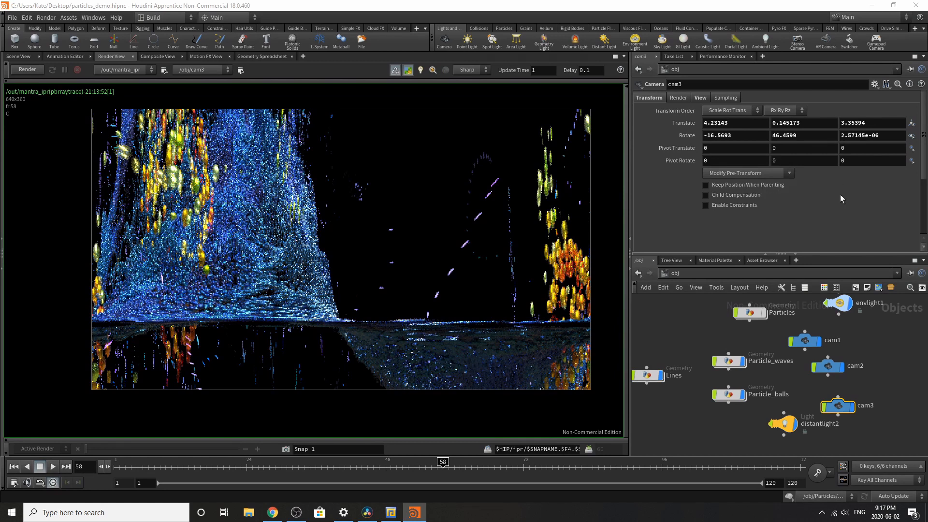
Step: Review the surface parameters of the glow and copper materials in the scene's material collection
left_click(714, 260)
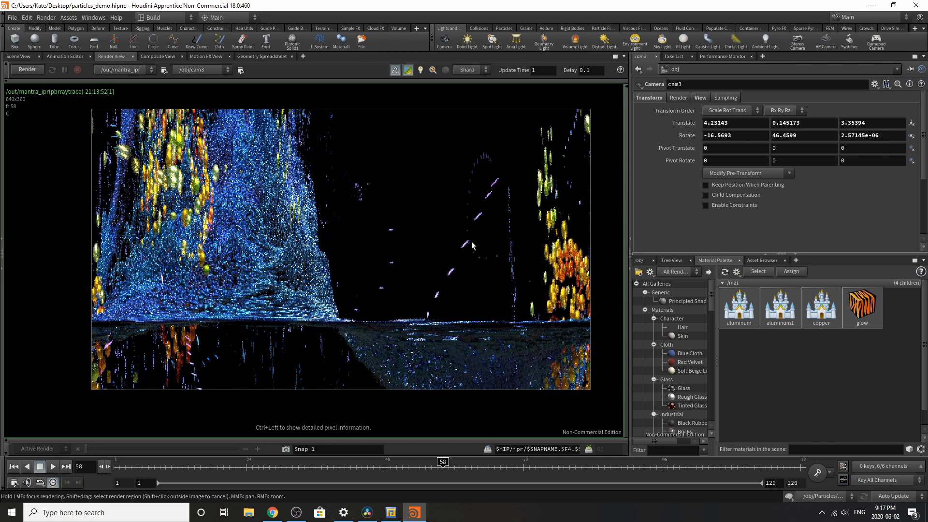
left_click(862, 309)
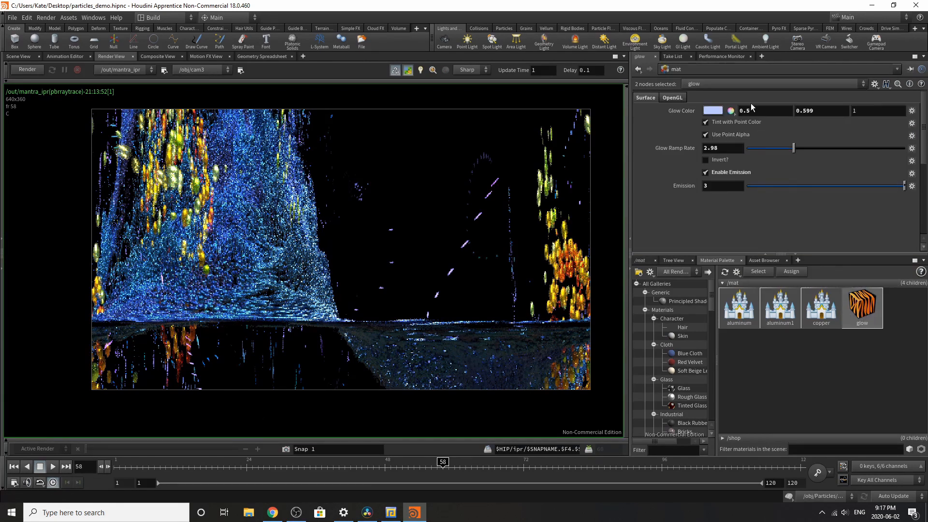
left_click(829, 324)
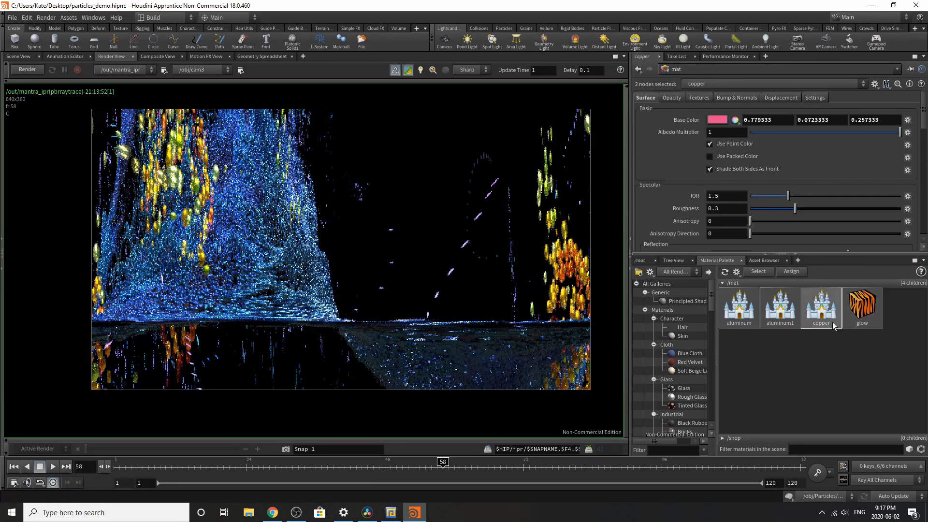
scroll(805, 202, "down", 2)
scroll(806, 202, "down", 5)
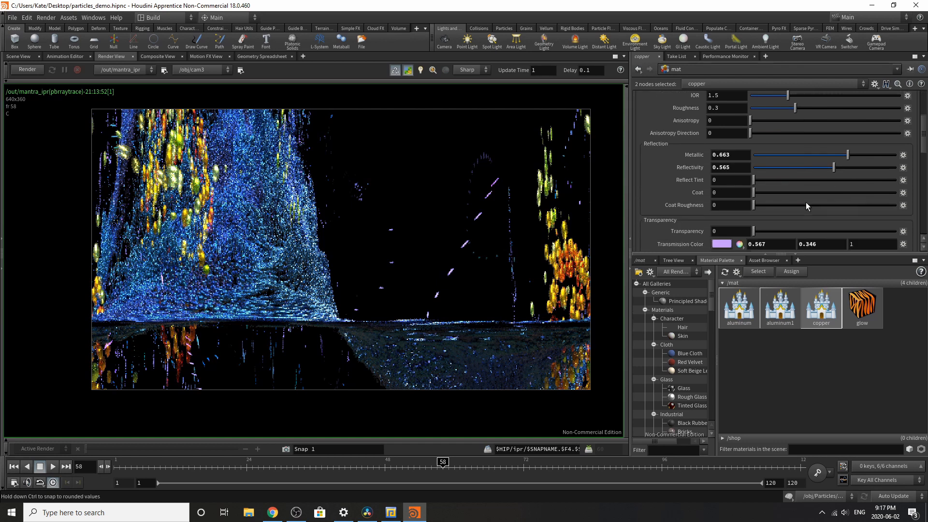
scroll(805, 203, "down", 3)
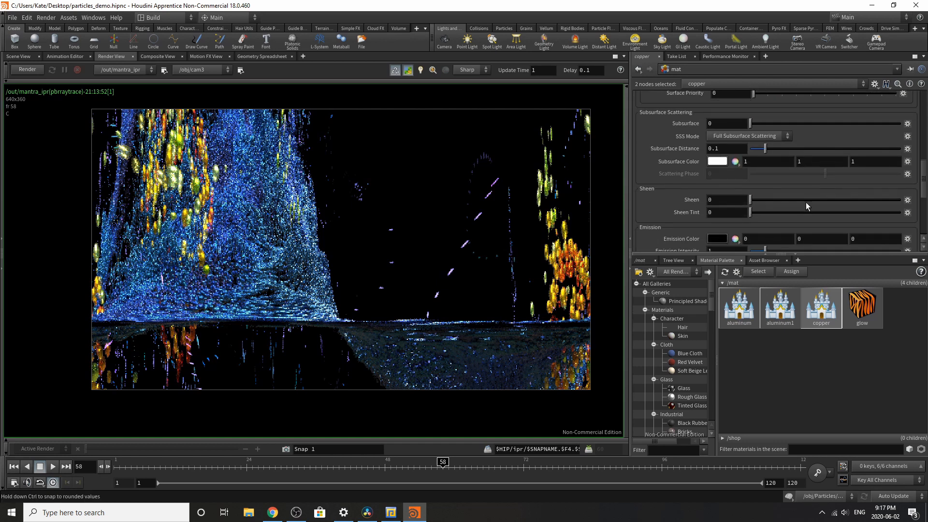
scroll(789, 198, "up", 10)
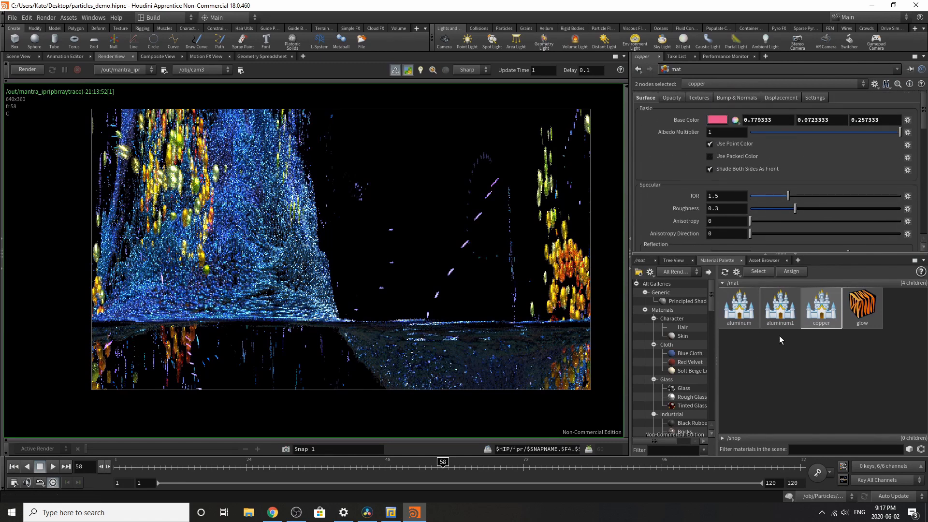
Step: Review the surface parameters of the aluminum1 and aluminum materials
left_click(780, 307)
scroll(708, 164, "down", 4)
scroll(705, 187, "down", 6)
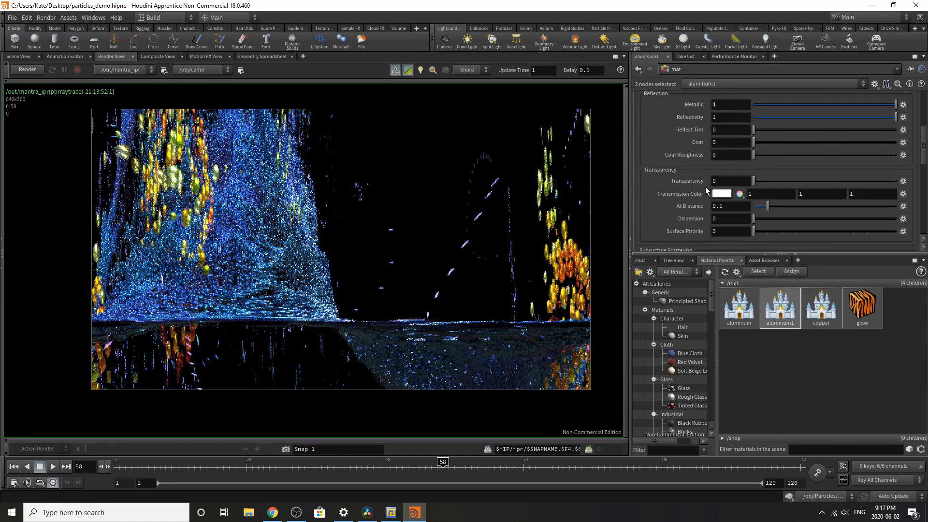
left_click(740, 314)
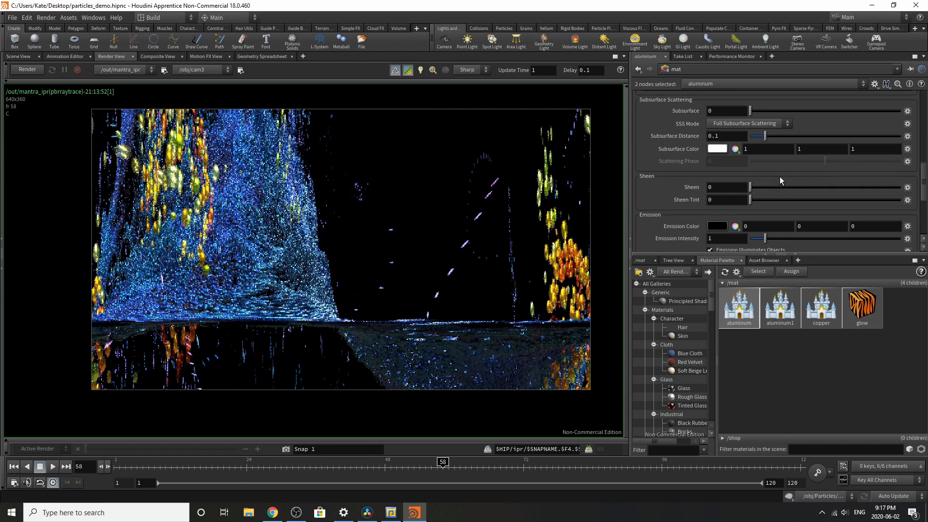
scroll(779, 176, "up", 8)
scroll(779, 180, "up", 2)
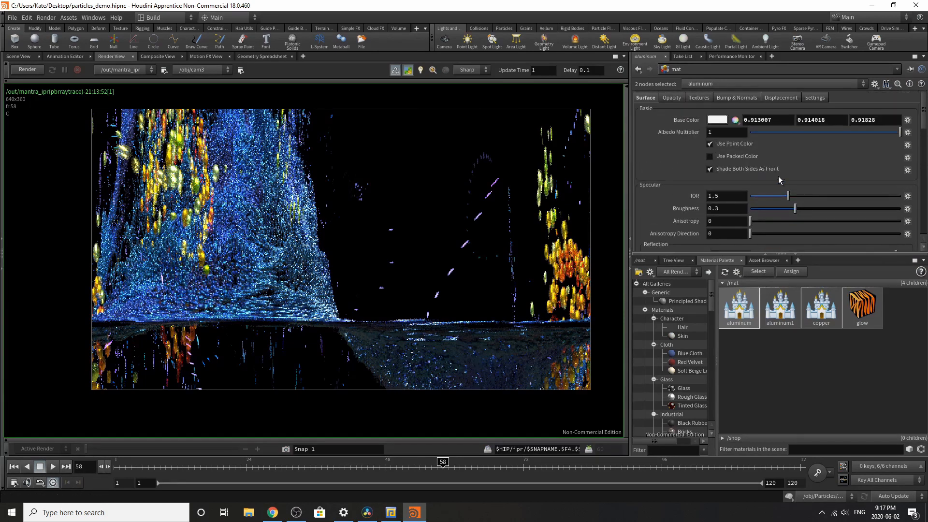
Step: Check the mantra_ipr settings in the out network, and return to the object network
left_click(642, 260)
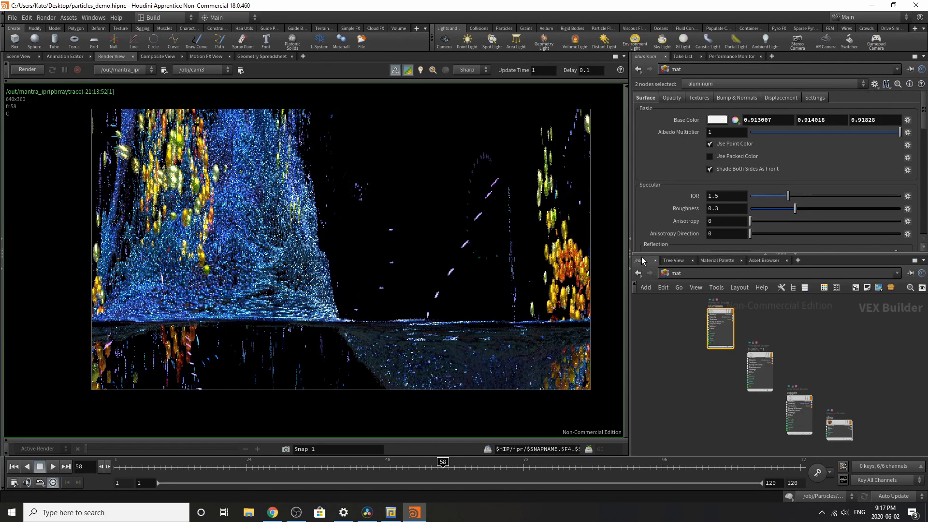
left_click(738, 275)
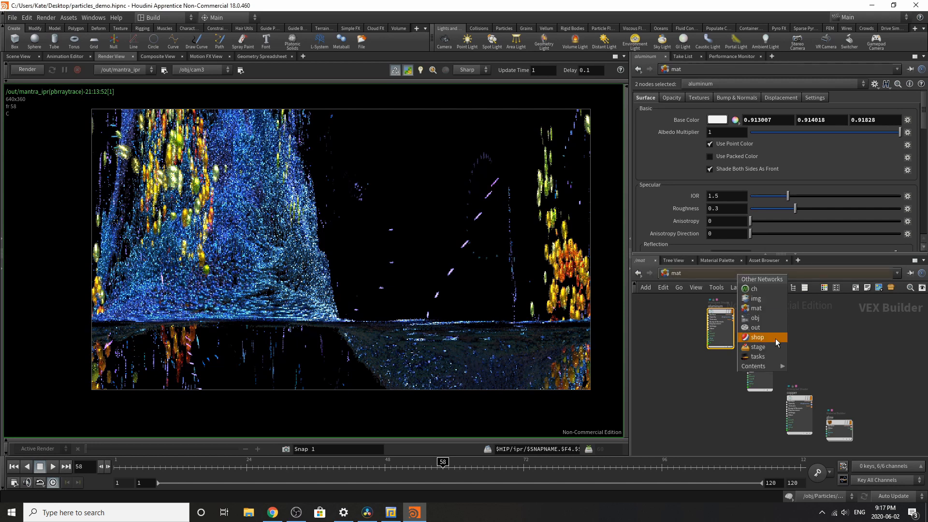
left_click(756, 329)
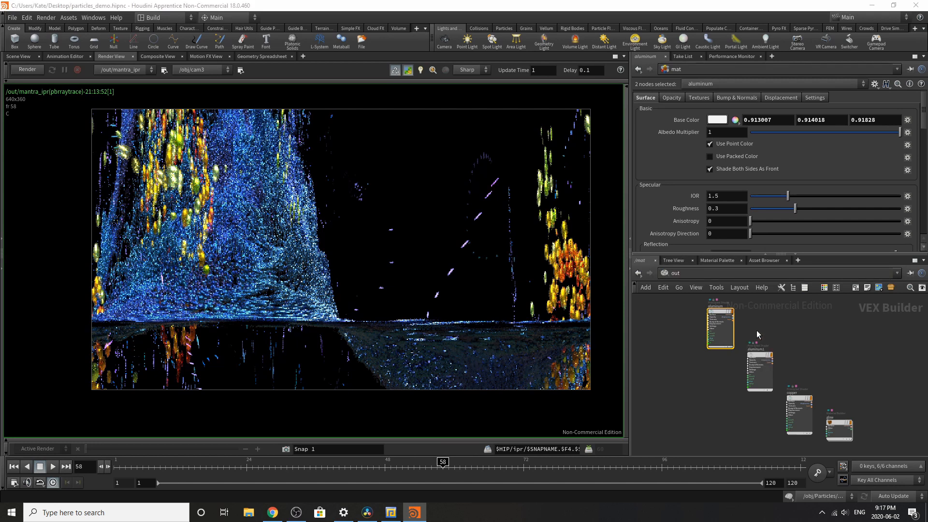
left_click(728, 274)
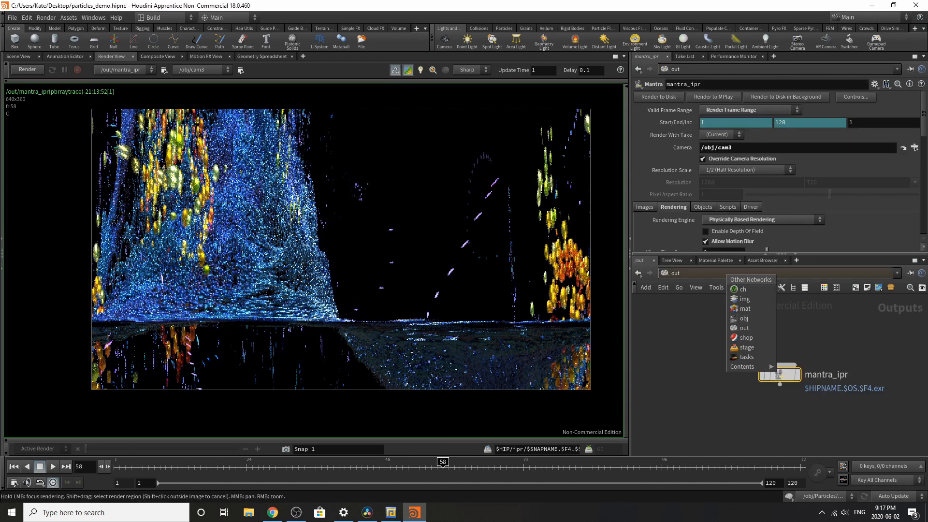
left_click(832, 284)
left_click(834, 274)
left_click(851, 315)
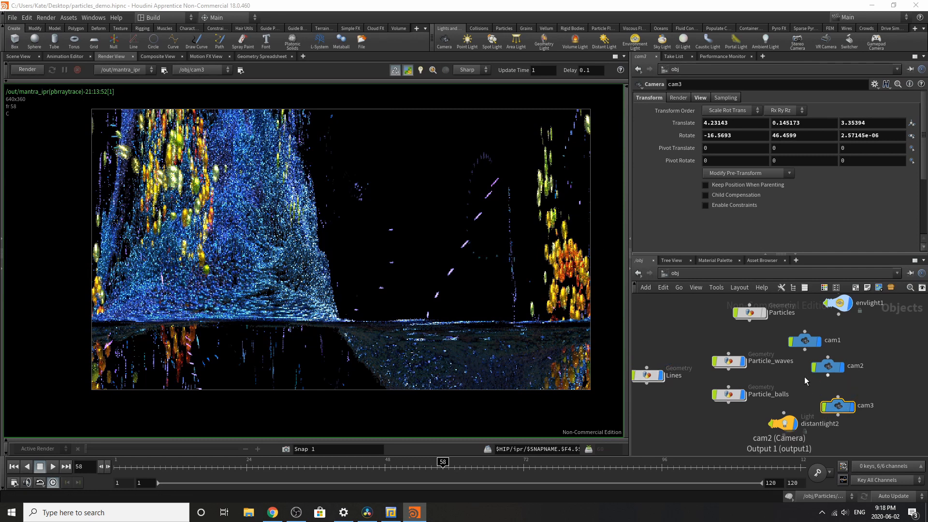
Step: Enter the Particles geometry network and inspect the point count settings of scatter3 and scatter1
mouse_move(729, 367)
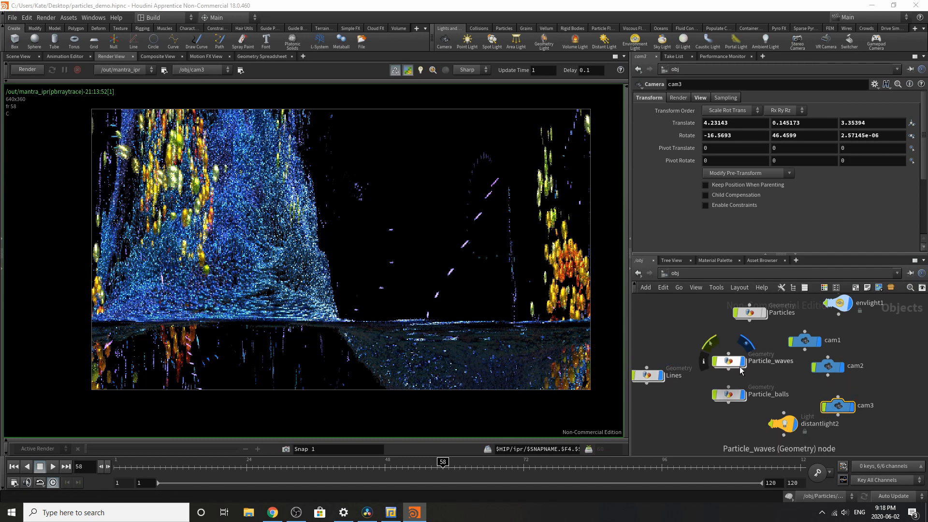
double_click(750, 312)
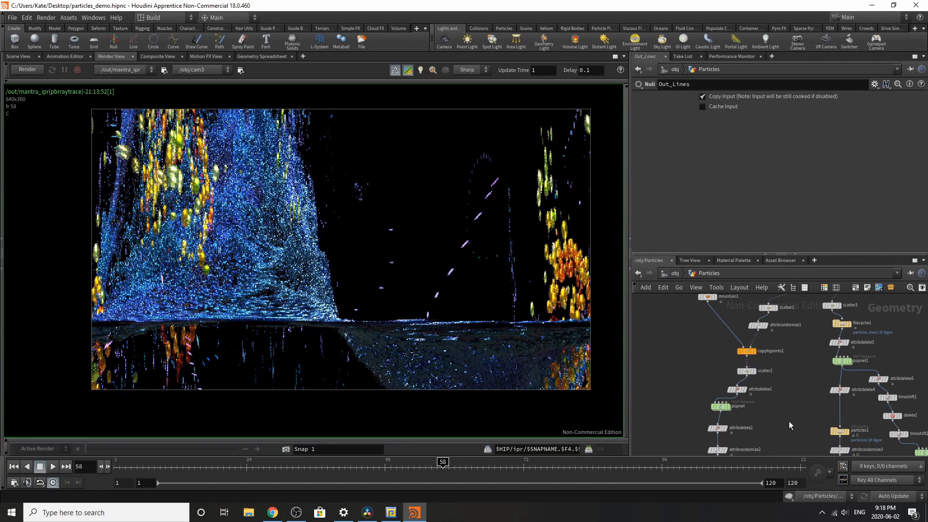
scroll(773, 404, "down", 3)
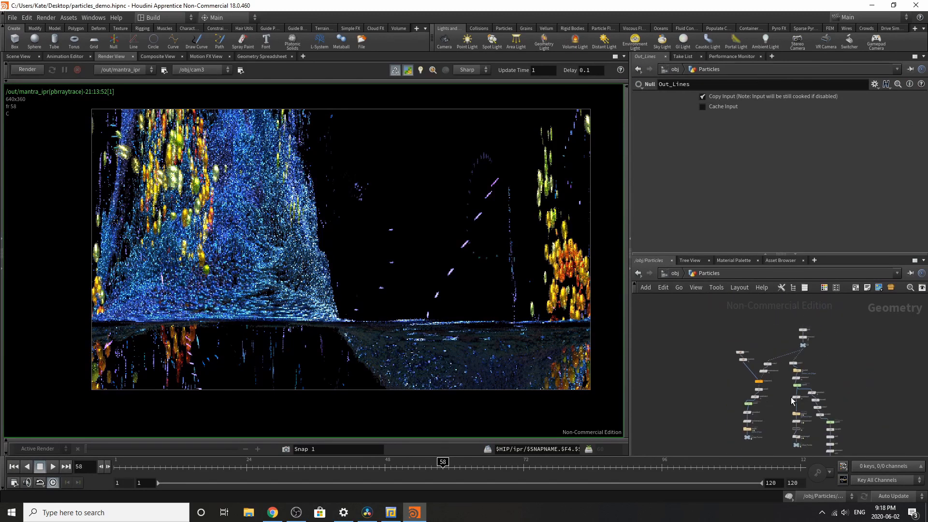
scroll(776, 402, "up", 4)
scroll(798, 409, "up", 1)
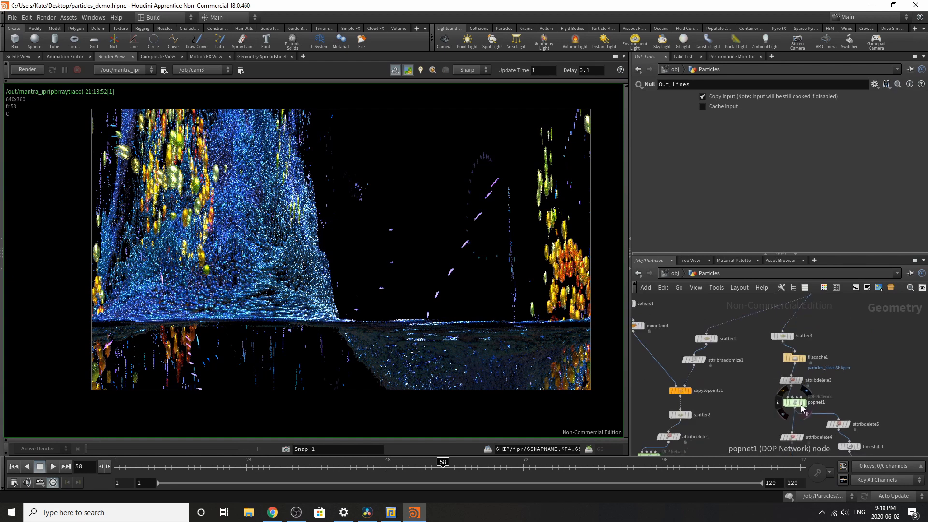
left_click(783, 338)
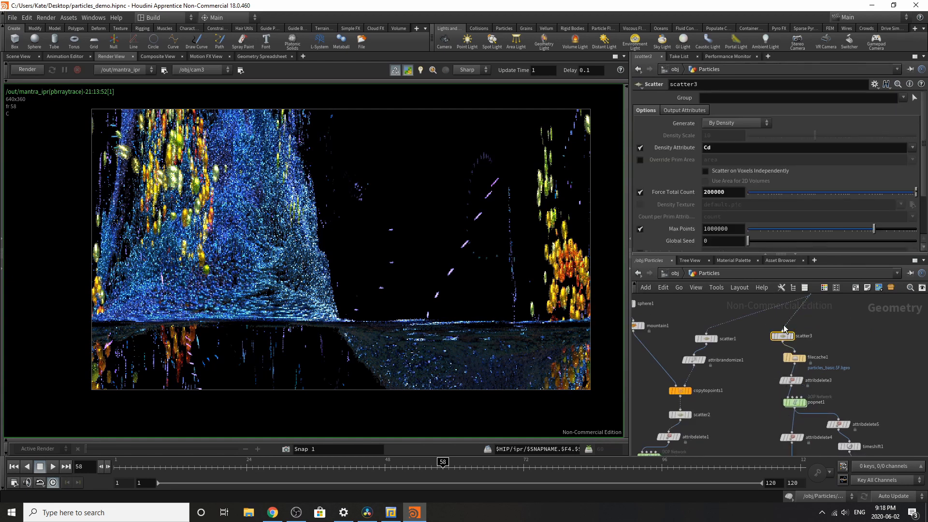
scroll(755, 173, "down", 1)
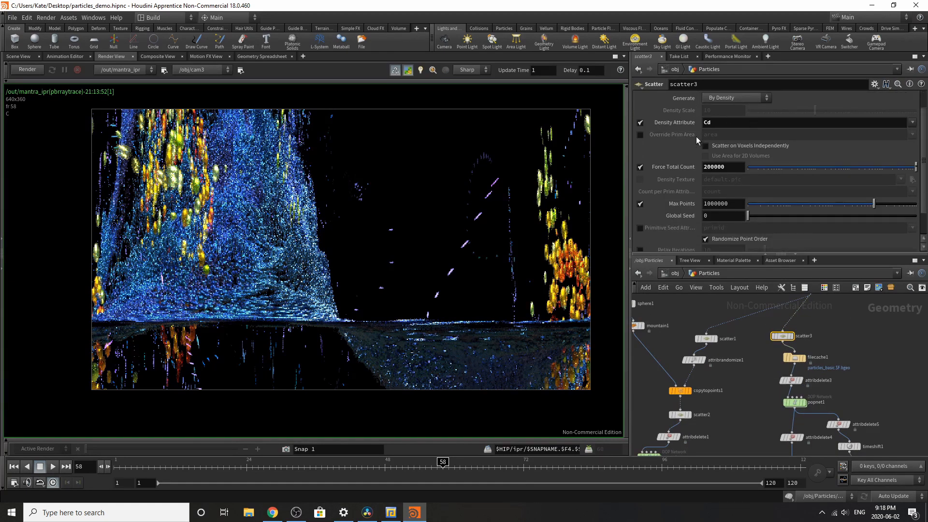
left_click(706, 339)
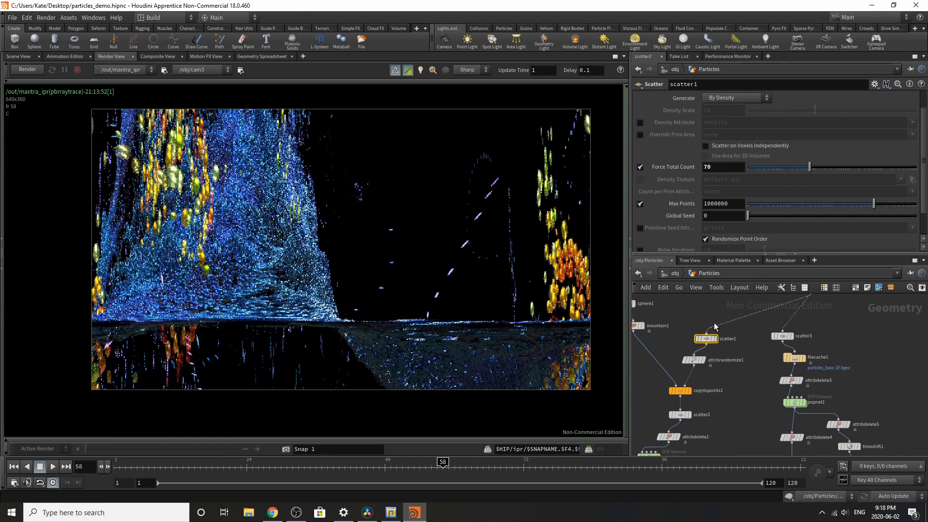
Step: Inspect the birth and source settings of source_first_input inside popnet1, and return to the Particles network
double_click(795, 403)
left_click(816, 323)
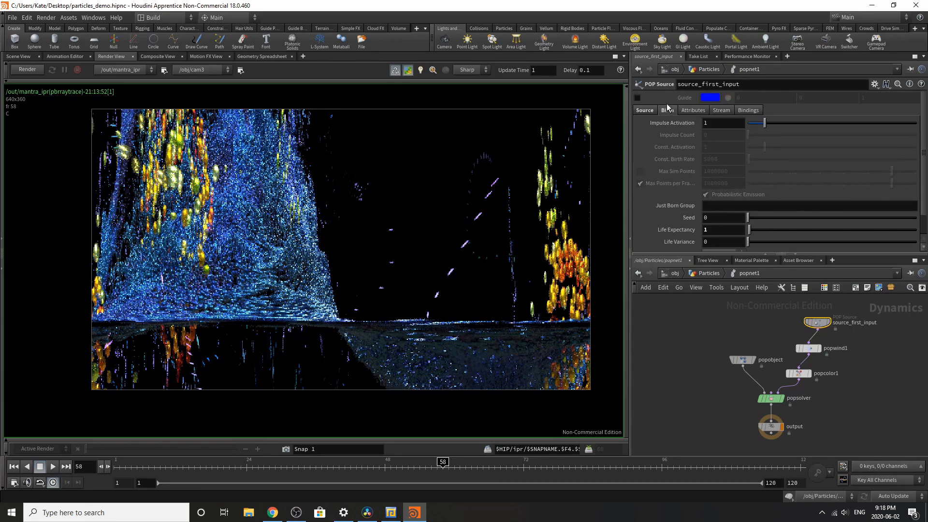
left_click(643, 111)
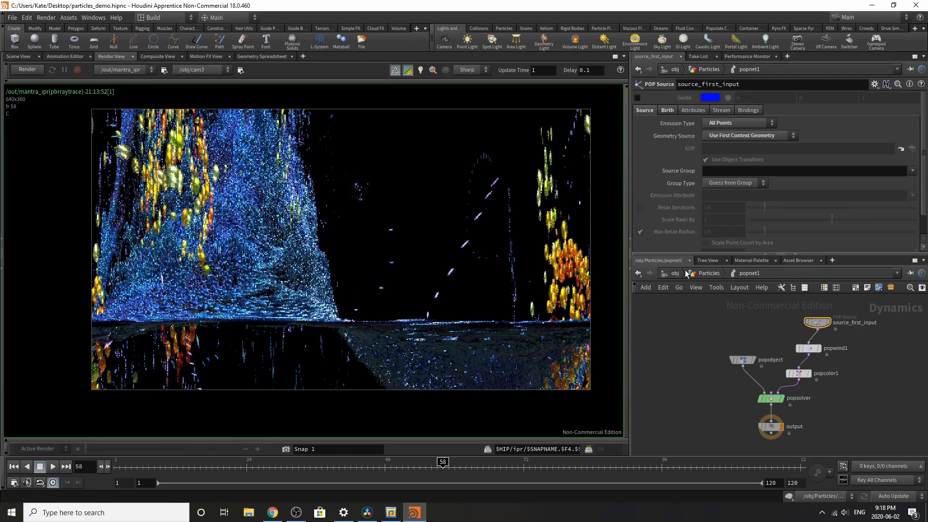
left_click(700, 274)
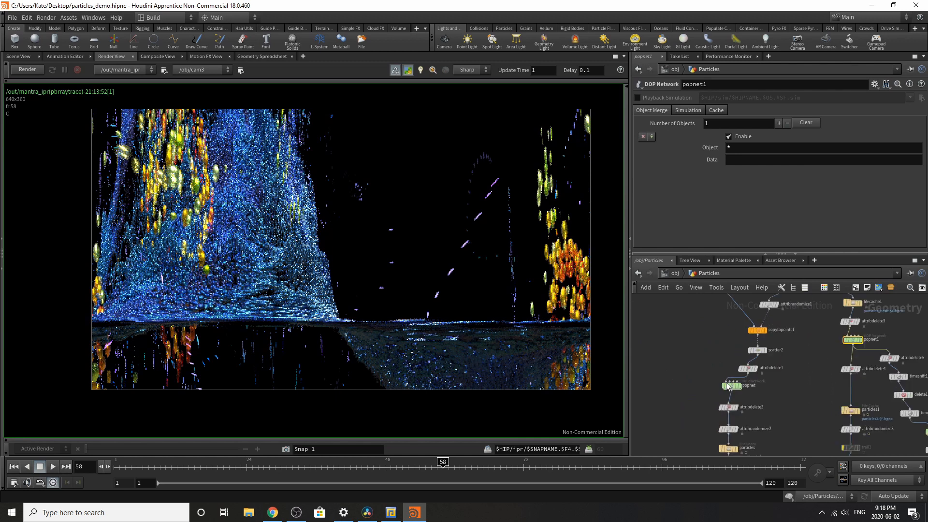
Step: Inspect the birth settings of source_first_input inside popnet, and go back up to the Particles network
scroll(727, 385, "up", 3)
double_click(738, 389)
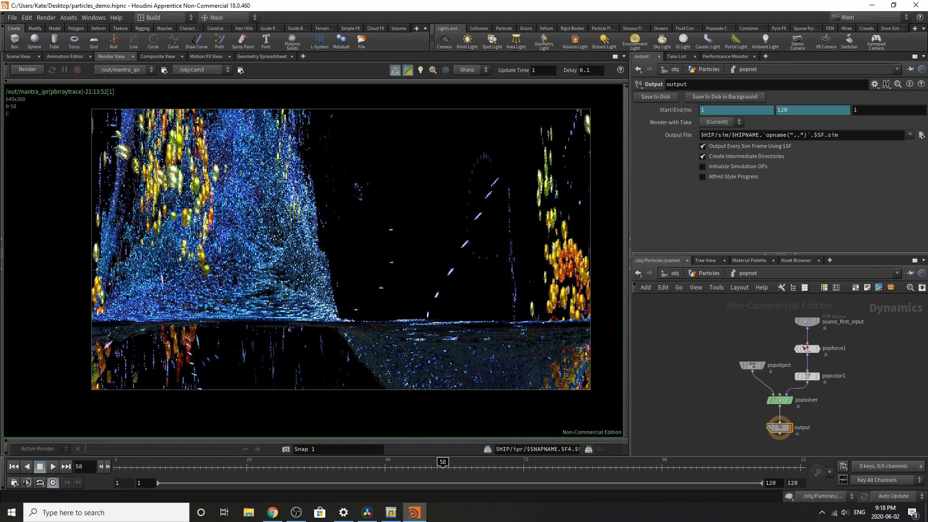
left_click(806, 322)
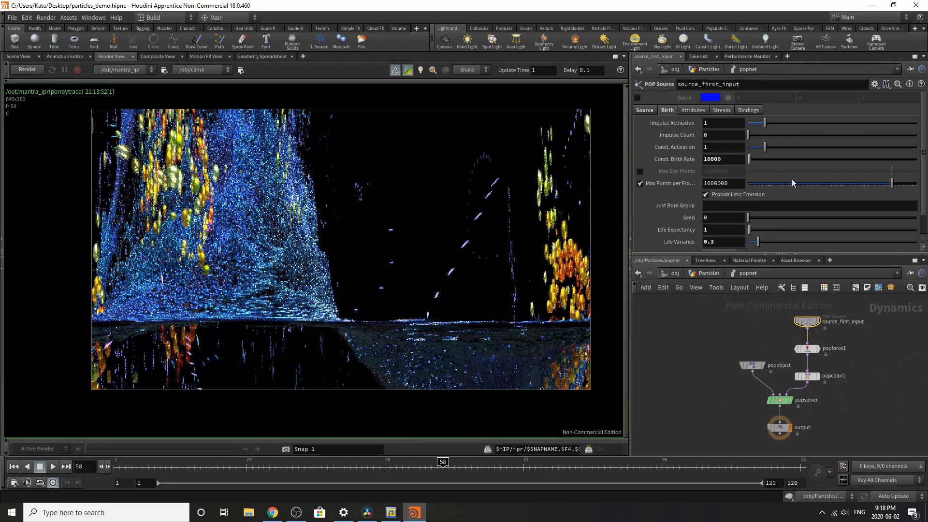
left_click(700, 274)
Step: Find popnet2 in the lines branch, inspect its source_first_input birth settings, and return to the Particles network
scroll(718, 383, "down", 6)
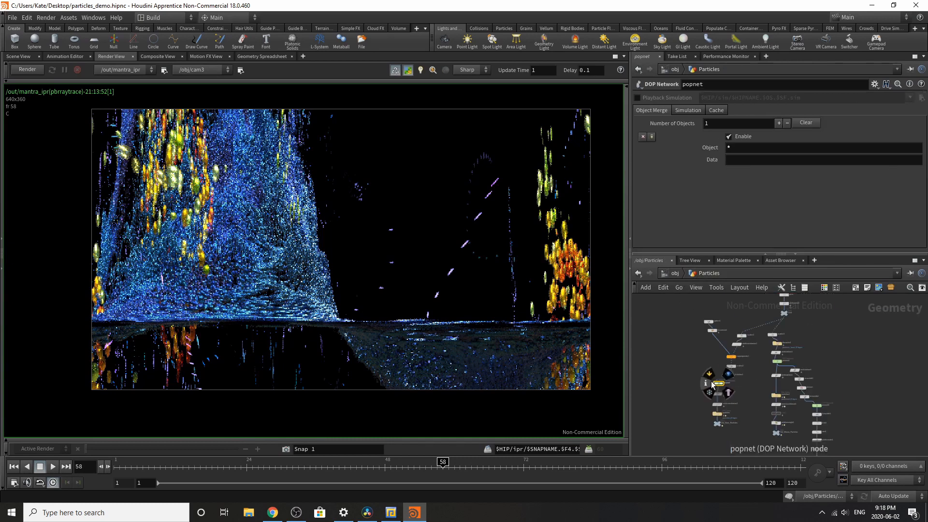
scroll(754, 354, "up", 5)
scroll(747, 365, "up", 2)
scroll(832, 349, "down", 4)
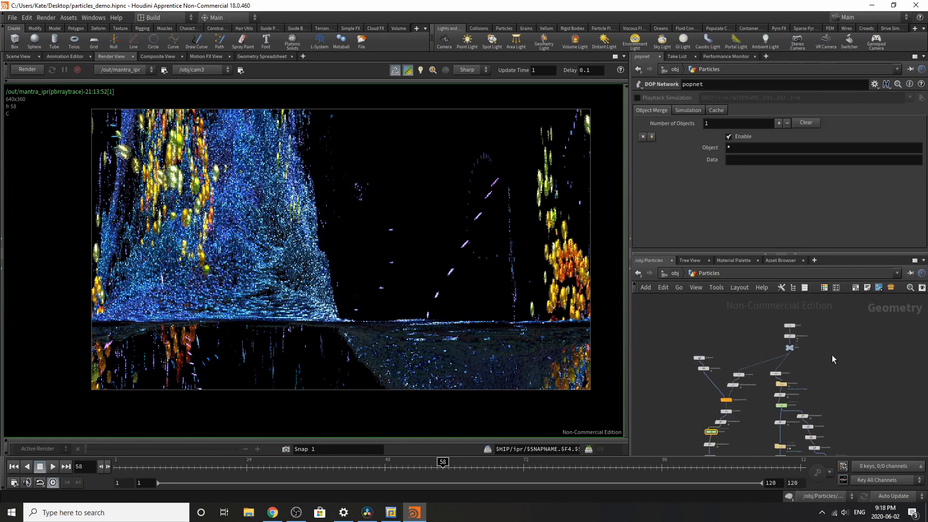
scroll(824, 437, "up", 4)
scroll(803, 377, "down", 5)
scroll(810, 414, "up", 5)
scroll(815, 349, "down", 2)
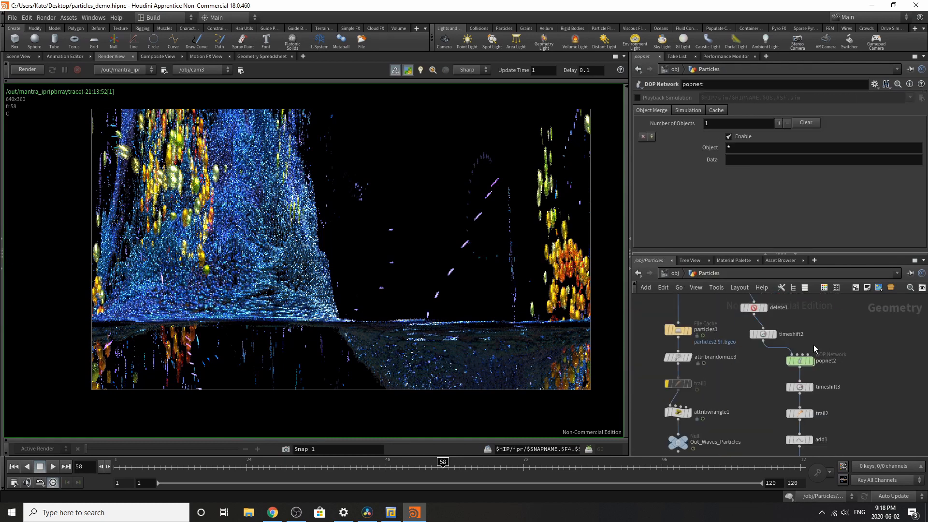
double_click(798, 367)
left_click(819, 316)
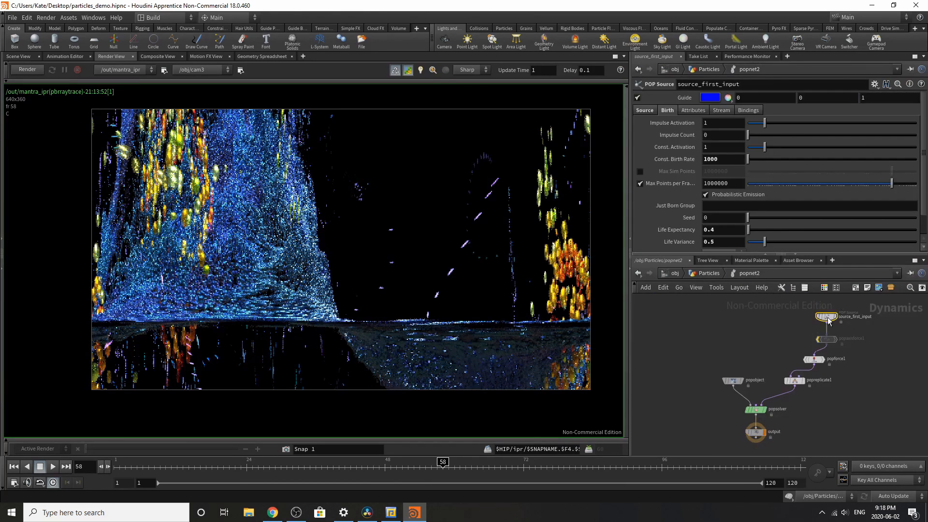
key("u")
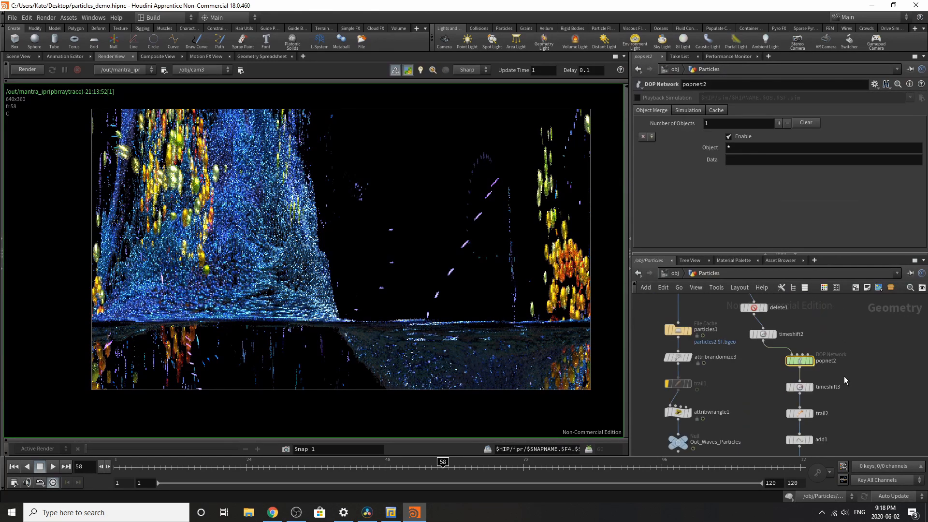
Step: Leave the Particles geometry network and return to the object level
scroll(887, 350, "down", 4)
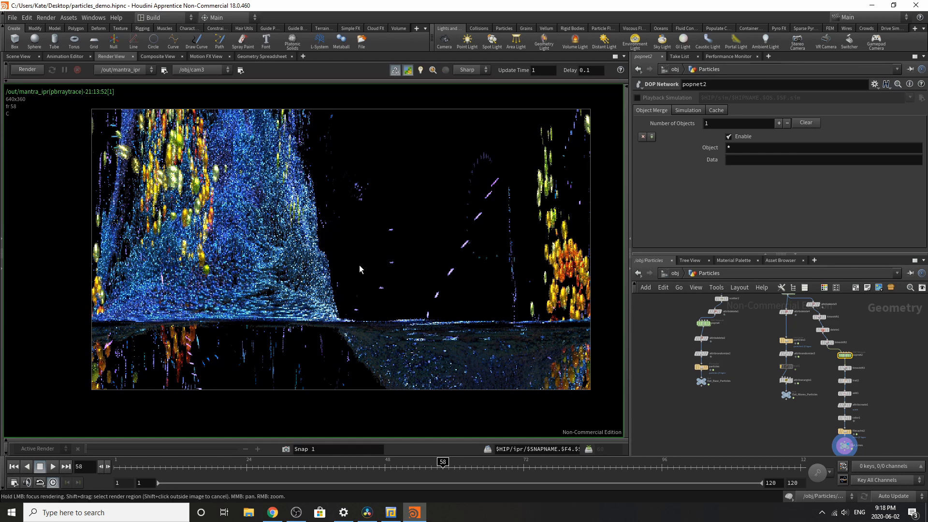
left_click(683, 273)
left_click(693, 331)
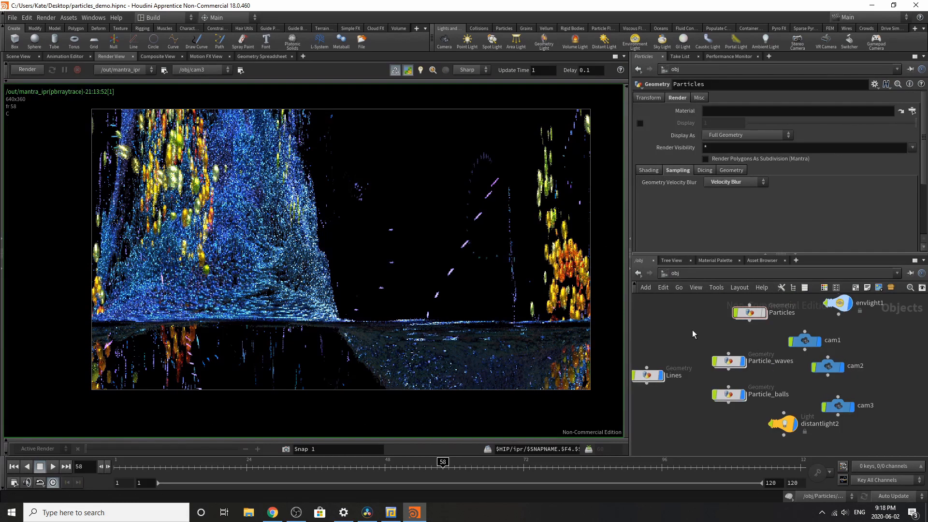